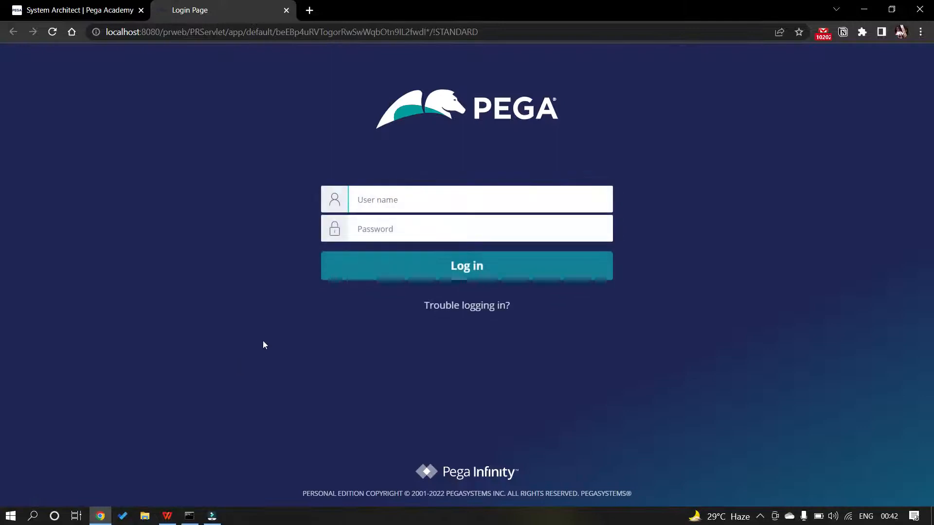
# Log in to Pega Dev Studio with the operator ID and password, then open the exercise guide PDF
pyautogui.click(388, 203)
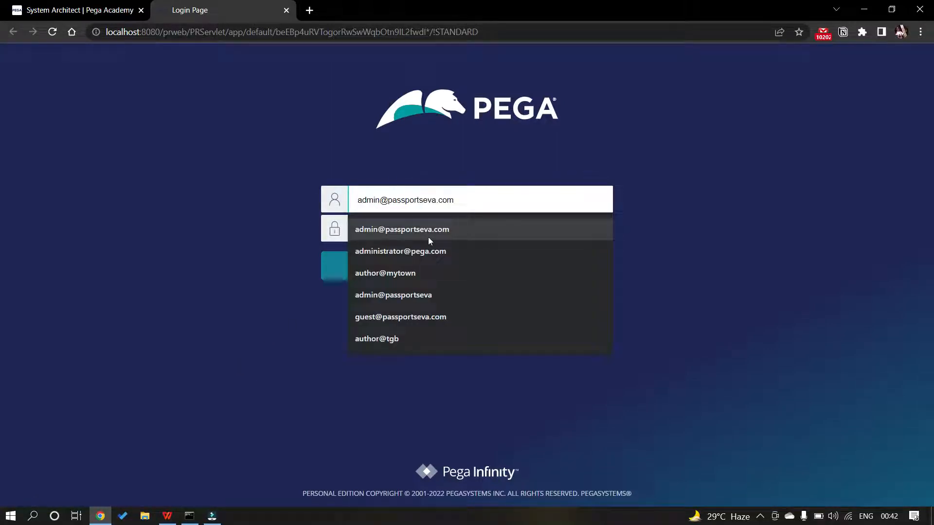
pyautogui.write('admin@tgb')
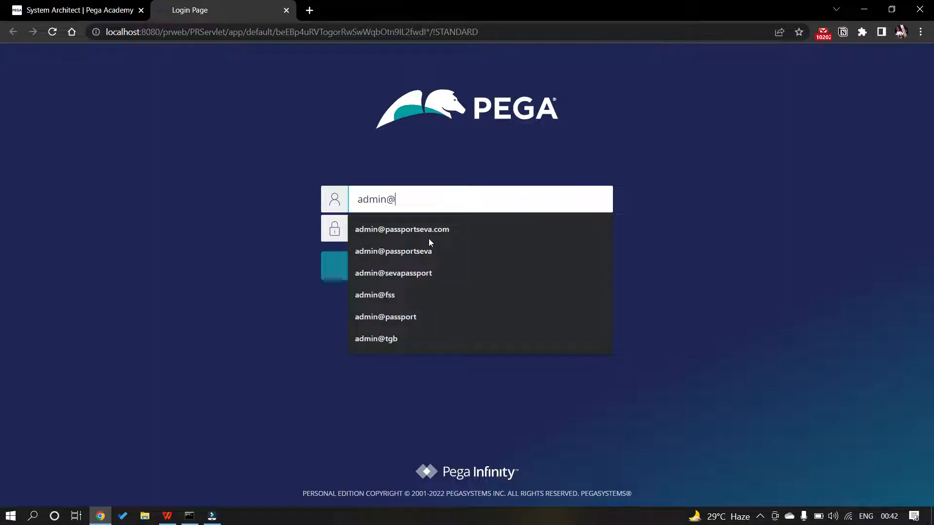
pyautogui.press('Tab')
pyautogui.write('r')
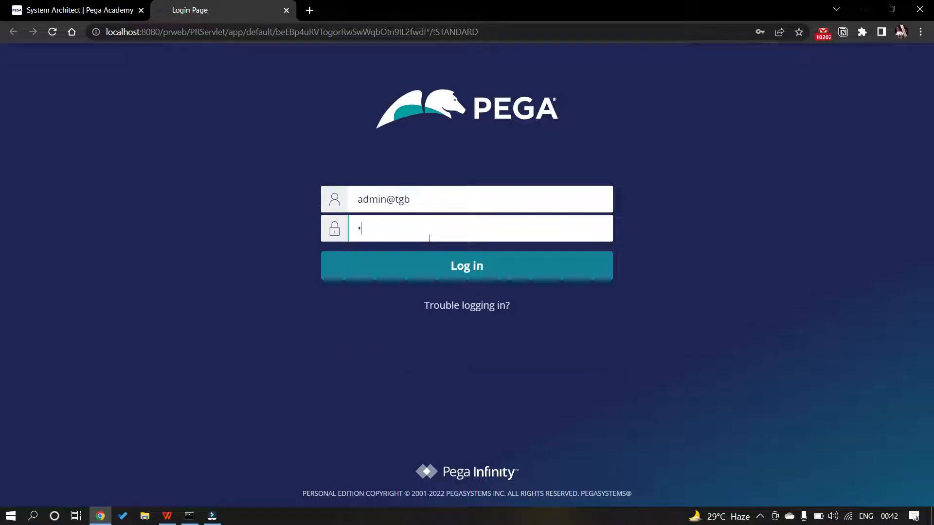
pyautogui.write('ules')
pyautogui.press('Return')
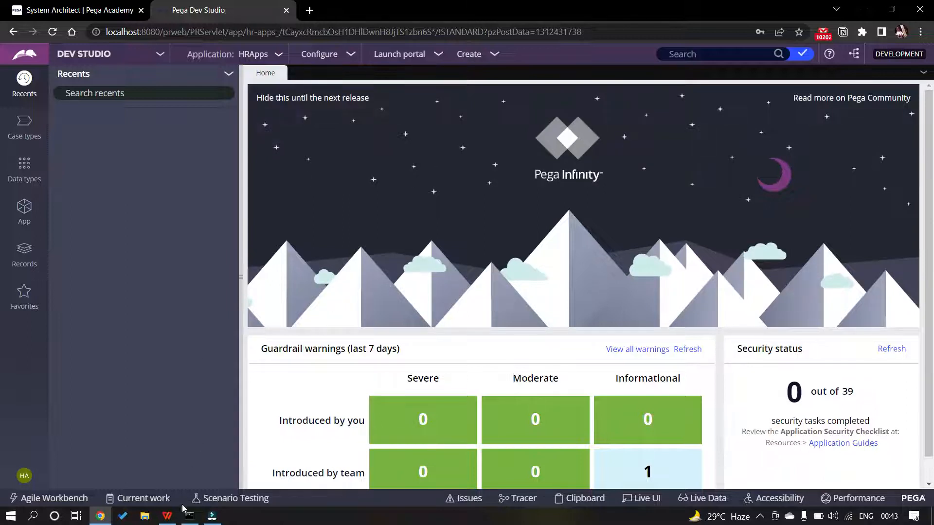
pyautogui.click(167, 516)
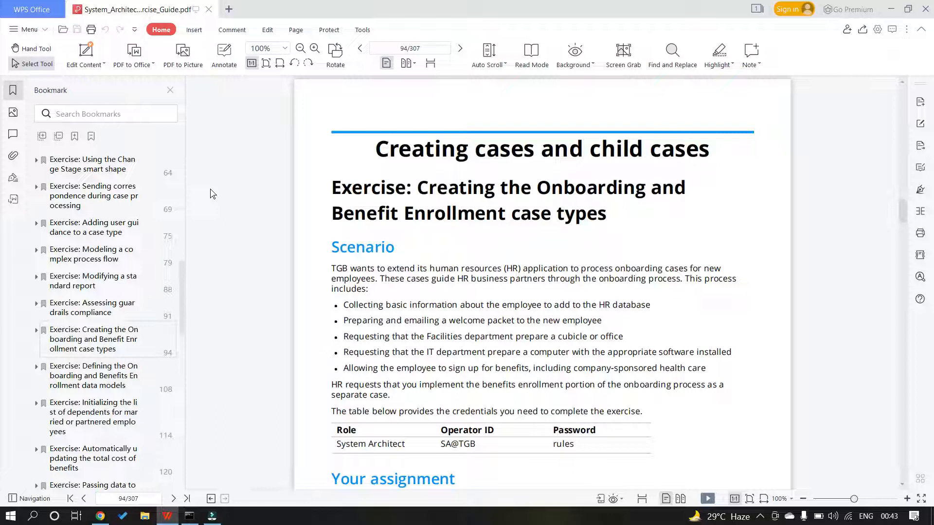
pyautogui.scroll(-4, 256, 232)
pyautogui.scroll(12, 257, 232)
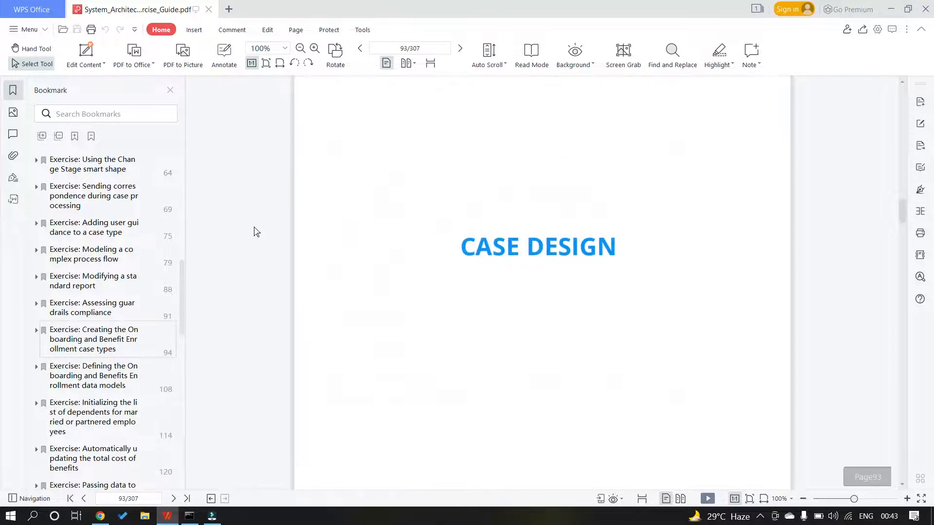
pyautogui.scroll(3, 257, 232)
pyautogui.scroll(-1, 524, 285)
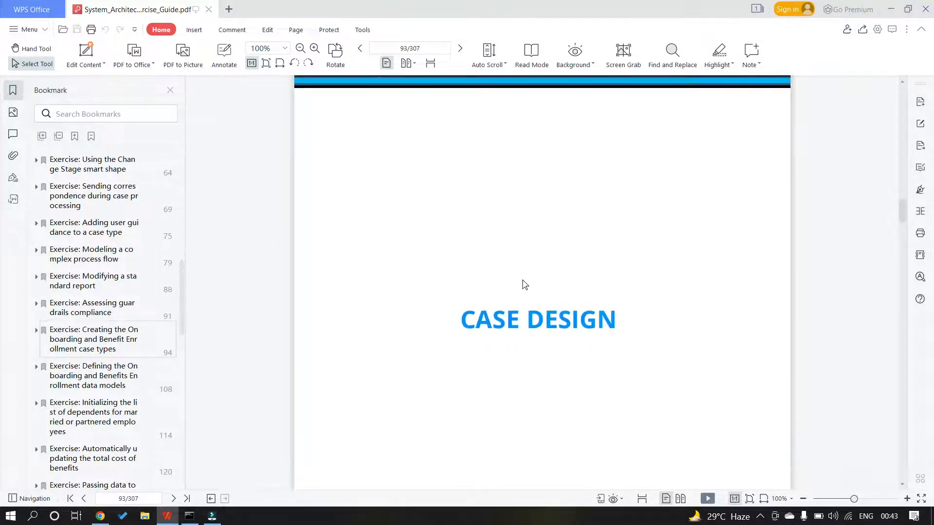
pyautogui.scroll(-3, 523, 284)
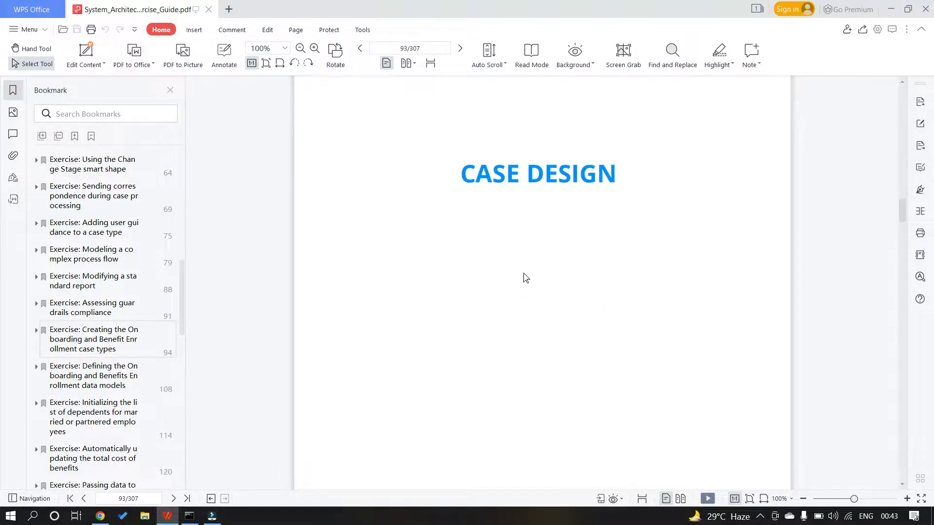
pyautogui.scroll(-3, 523, 271)
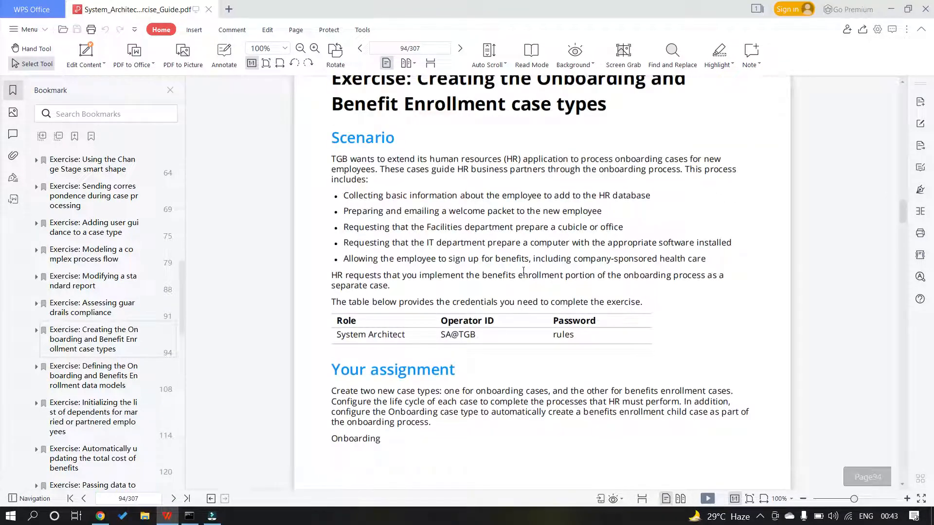
pyautogui.scroll(10, 523, 271)
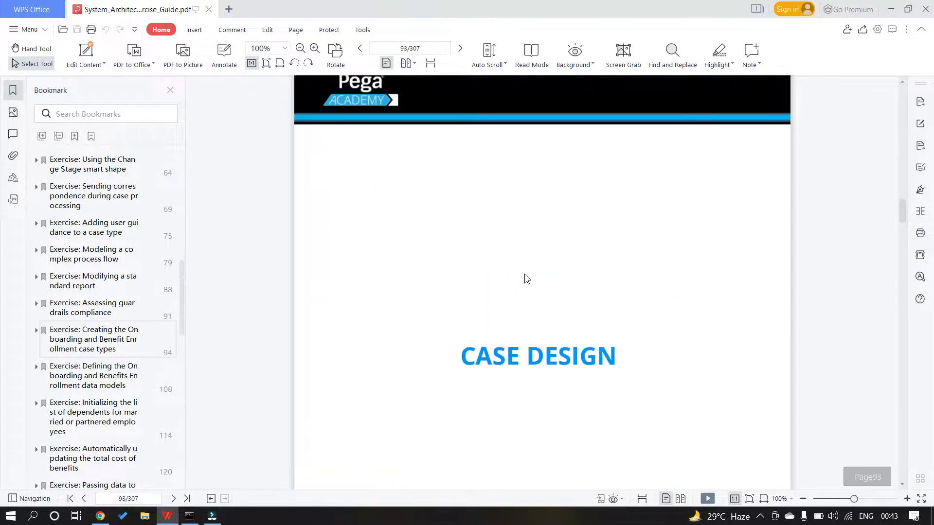
pyautogui.scroll(1, 525, 278)
pyautogui.scroll(6, 500, 220)
pyautogui.scroll(-5, 567, 223)
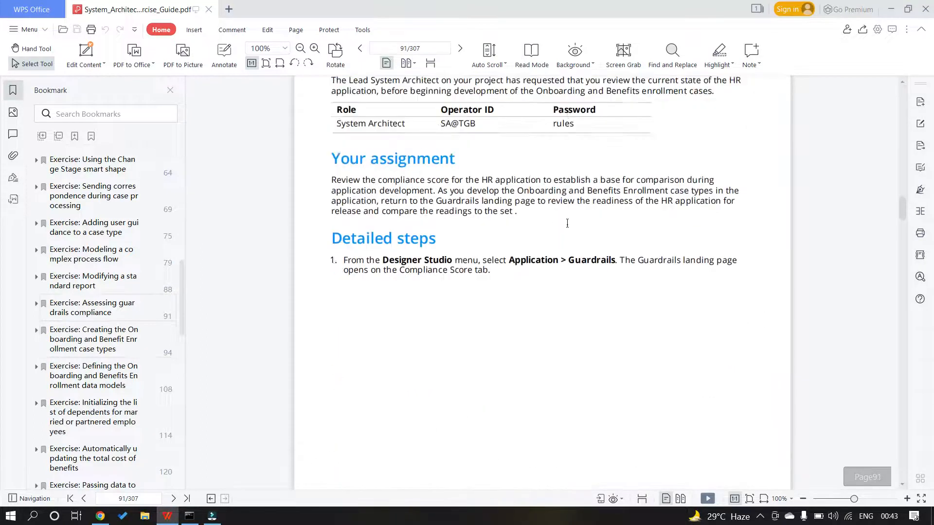
pyautogui.scroll(-4, 567, 223)
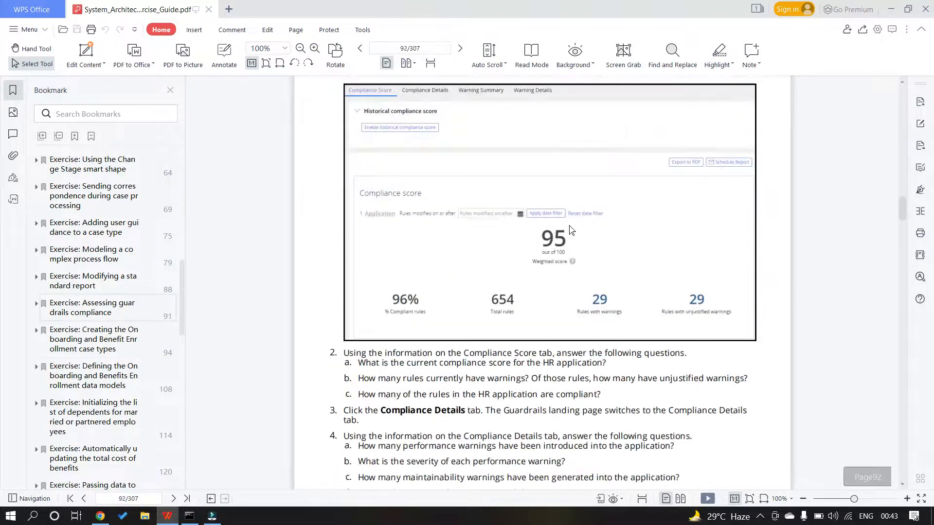
pyautogui.scroll(-3, 570, 229)
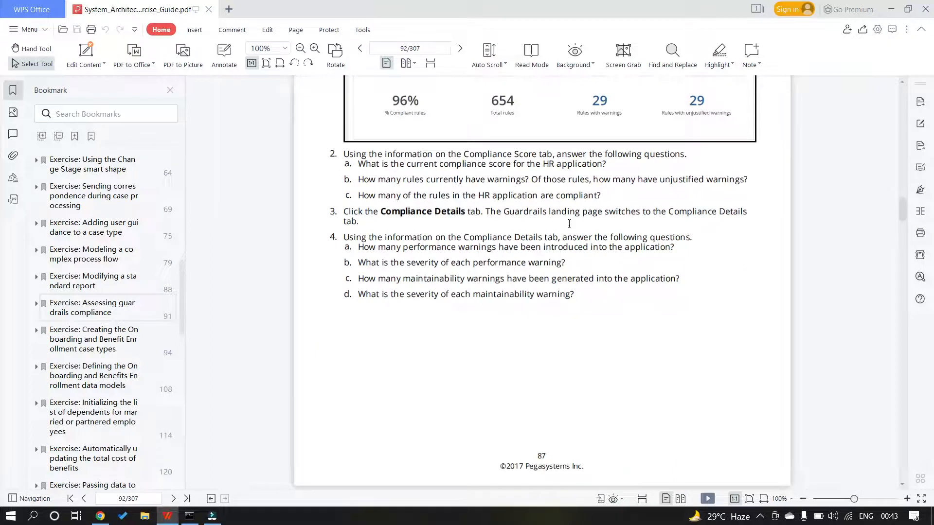
pyautogui.scroll(-10, 569, 226)
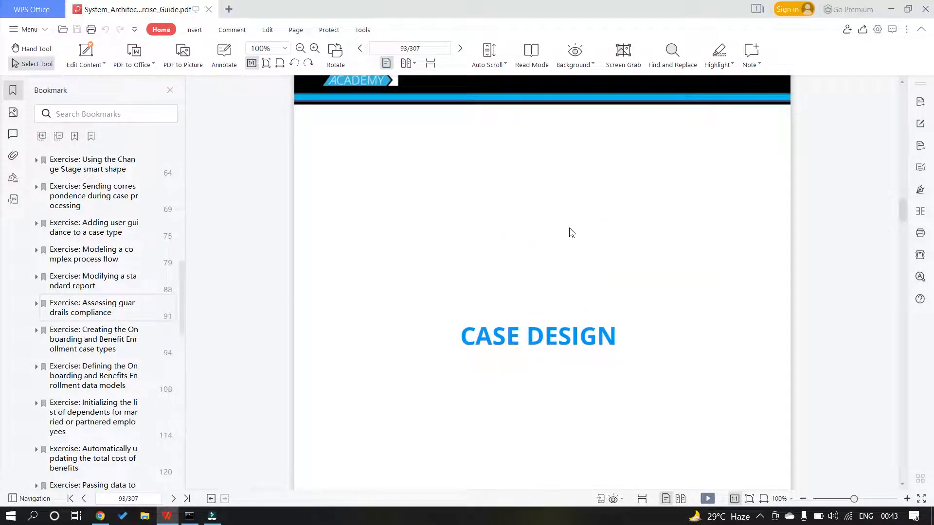
pyautogui.scroll(-1, 570, 232)
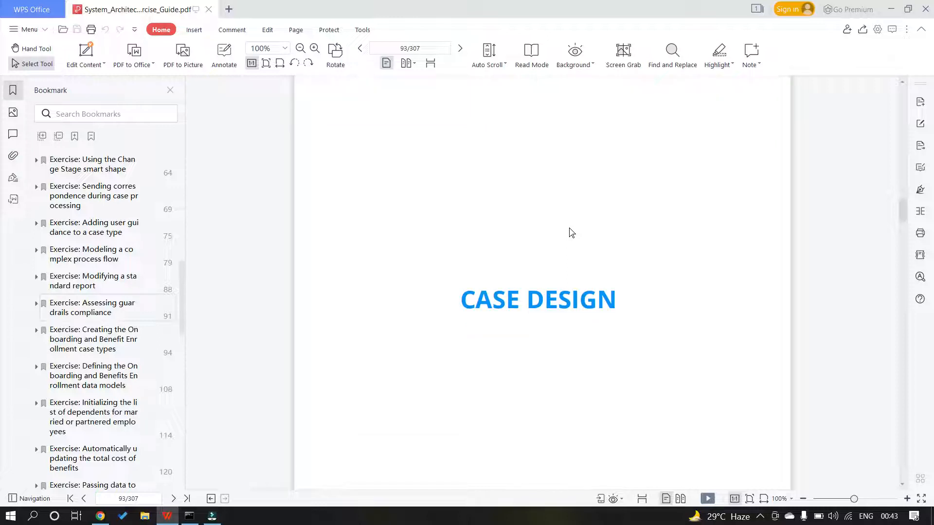
pyautogui.scroll(-3, 569, 232)
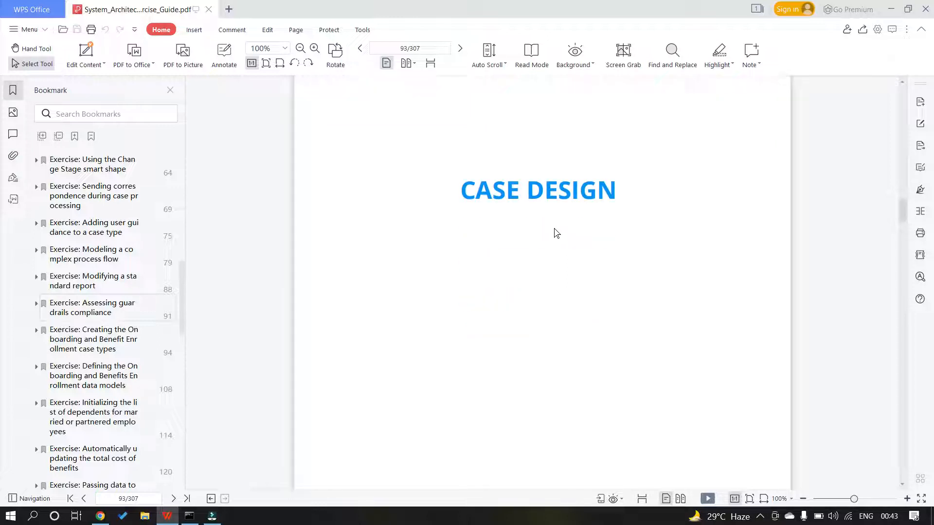
pyautogui.scroll(-12, 537, 231)
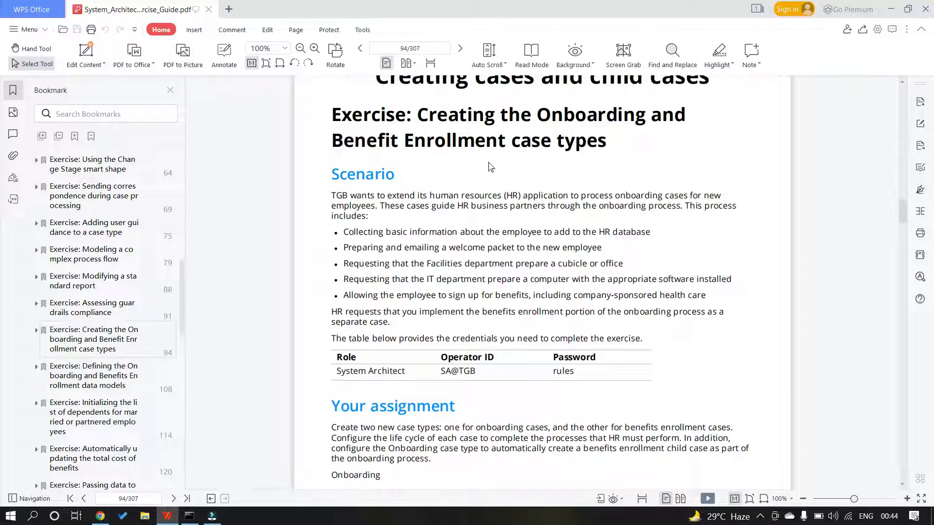
pyautogui.scroll(2, 488, 163)
pyautogui.scroll(-1, 482, 160)
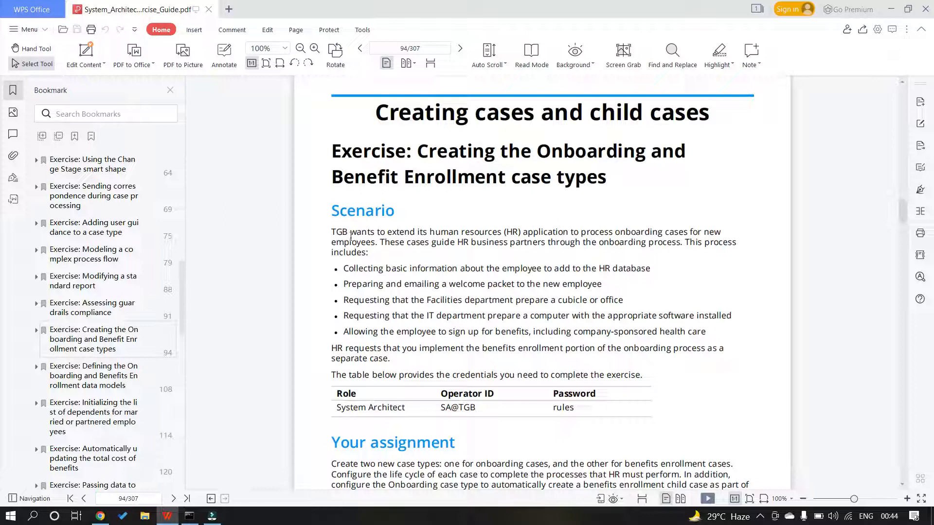
pyautogui.moveTo(331, 208); pyautogui.dragTo(571, 416)
pyautogui.scroll(-3, 572, 416)
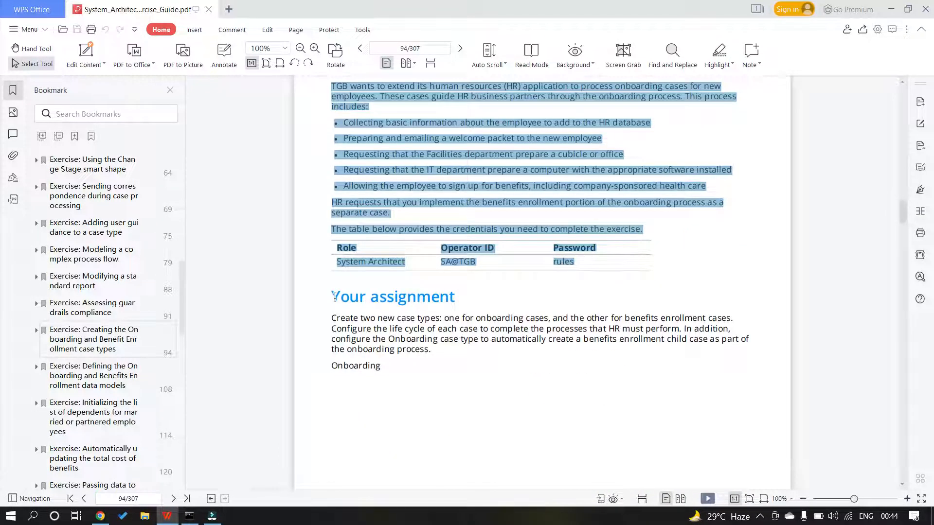
pyautogui.moveTo(335, 295); pyautogui.dragTo(394, 364)
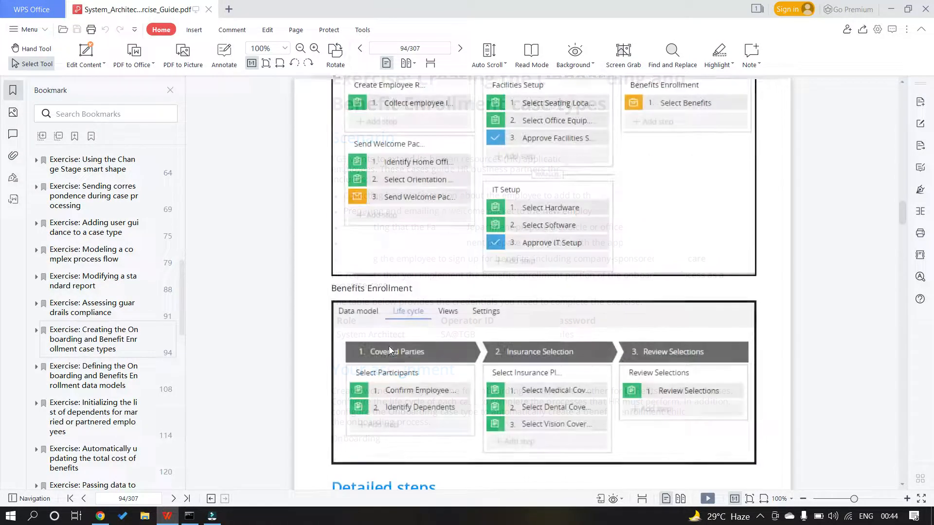
# Review the Onboarding and Benefits Enrollment life cycles on guide page 95, then return to Pega
pyautogui.scroll(2, 364, 261)
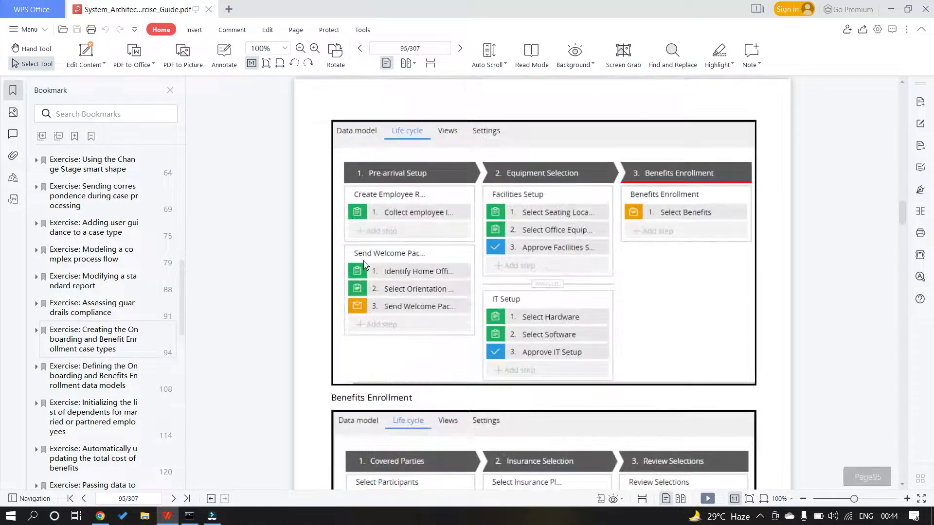
pyautogui.scroll(-2, 379, 260)
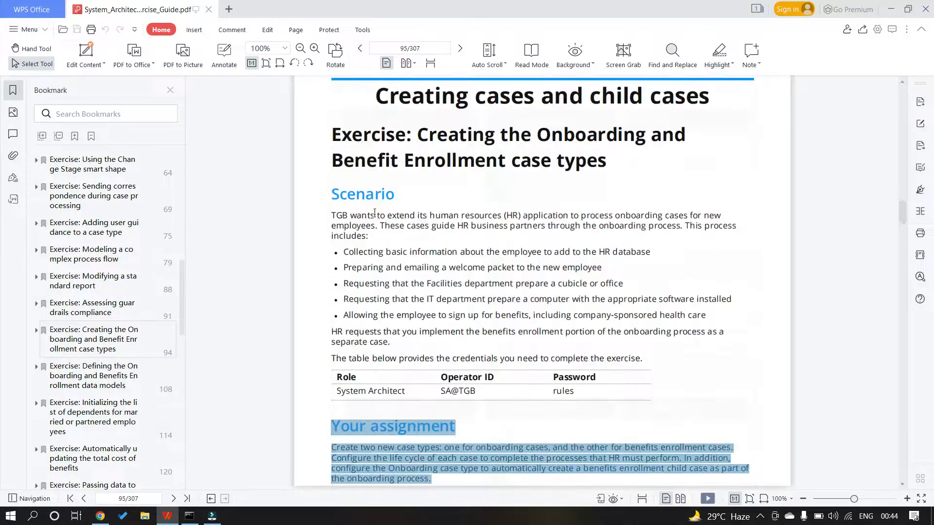
pyautogui.scroll(-13, 416, 281)
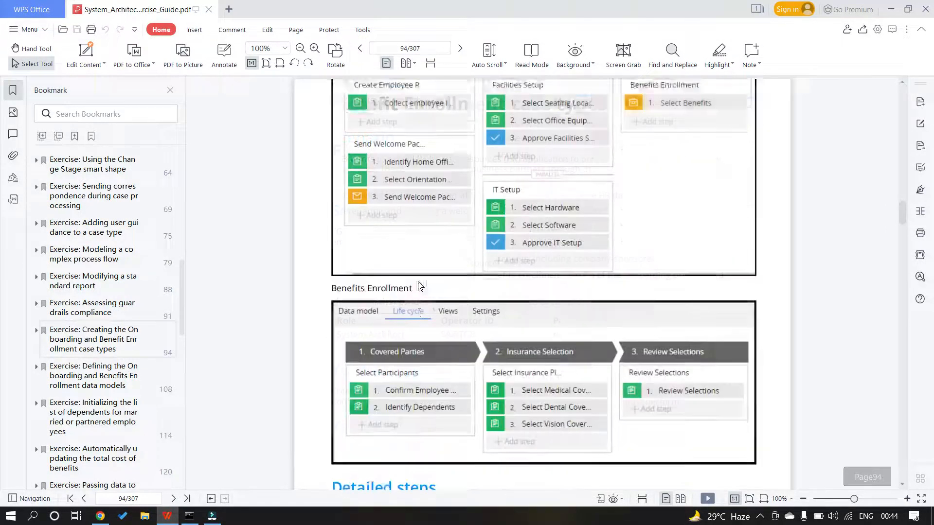
pyautogui.scroll(2, 419, 284)
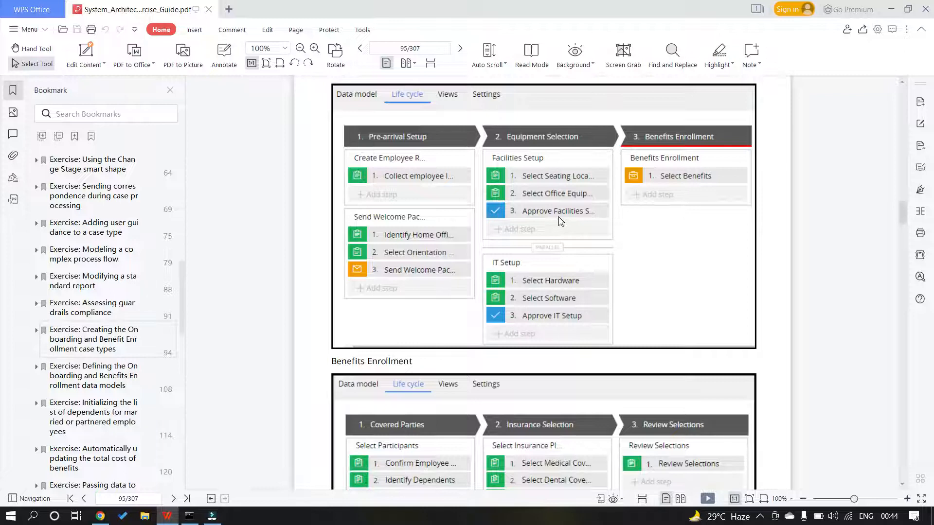
pyautogui.scroll(-3, 559, 221)
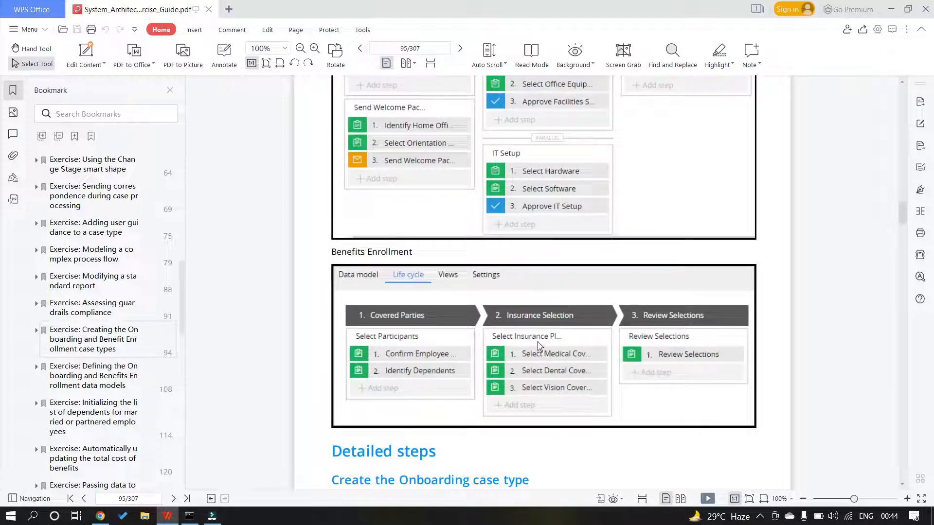
pyautogui.scroll(2, 539, 346)
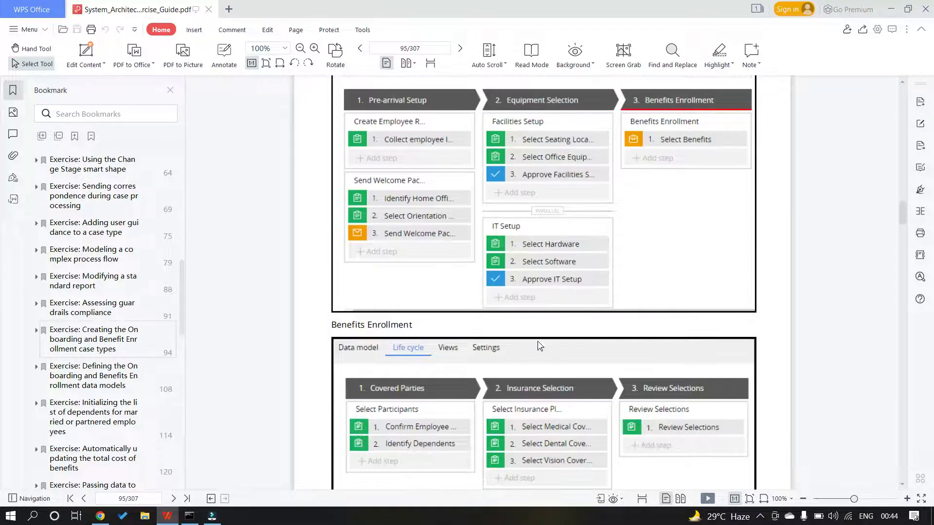
pyautogui.click(106, 517)
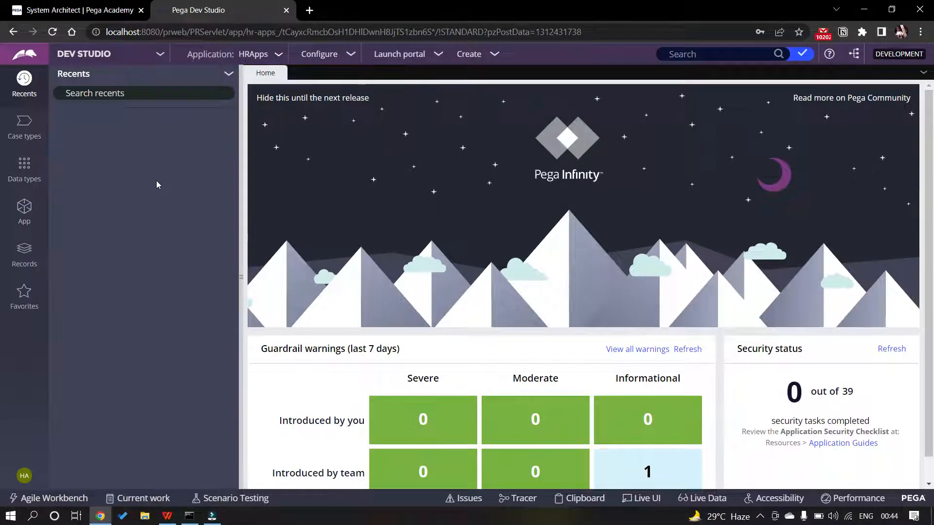
# Show the empty Case types explorer for HRApps and begin adding a case type
pyautogui.click(8, 132)
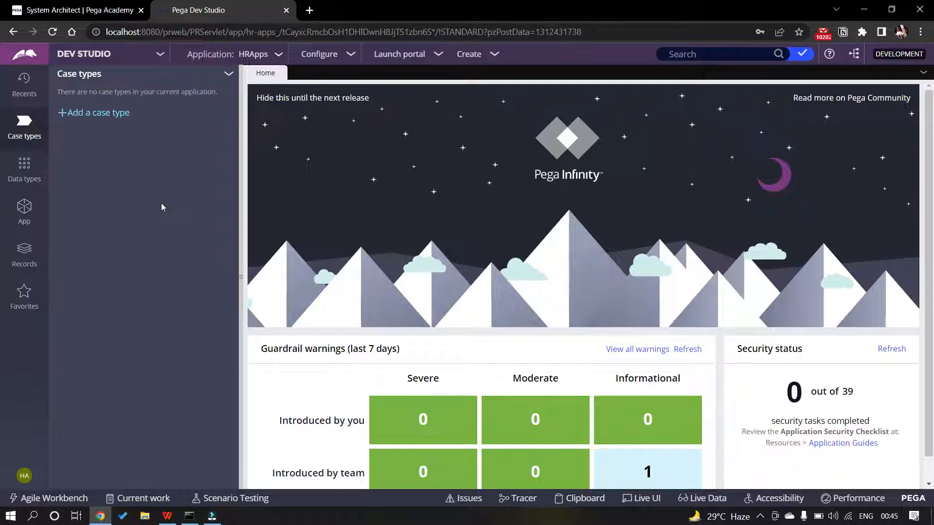
pyautogui.click(104, 115)
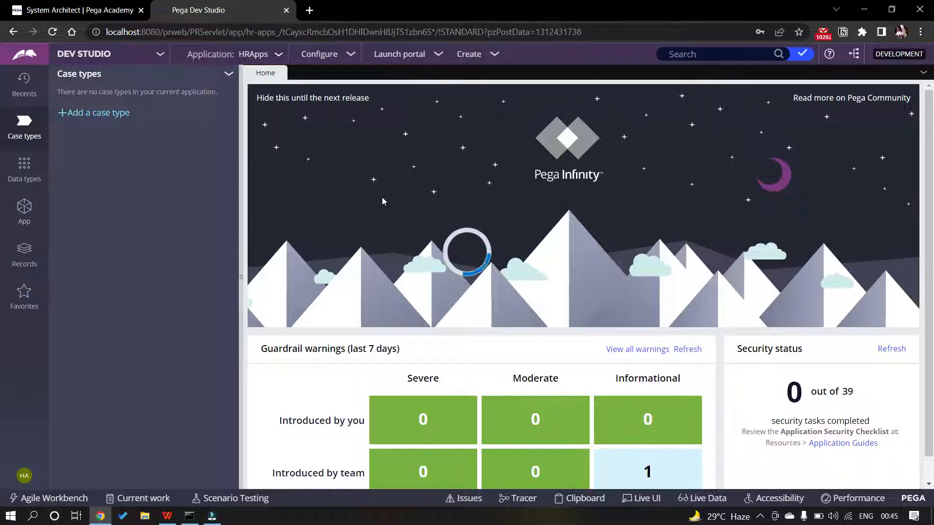
# Create the Onboarding case type deriving from TGB-HRApps-Work in ruleset HRApps 01-01-01
pyautogui.write('O')
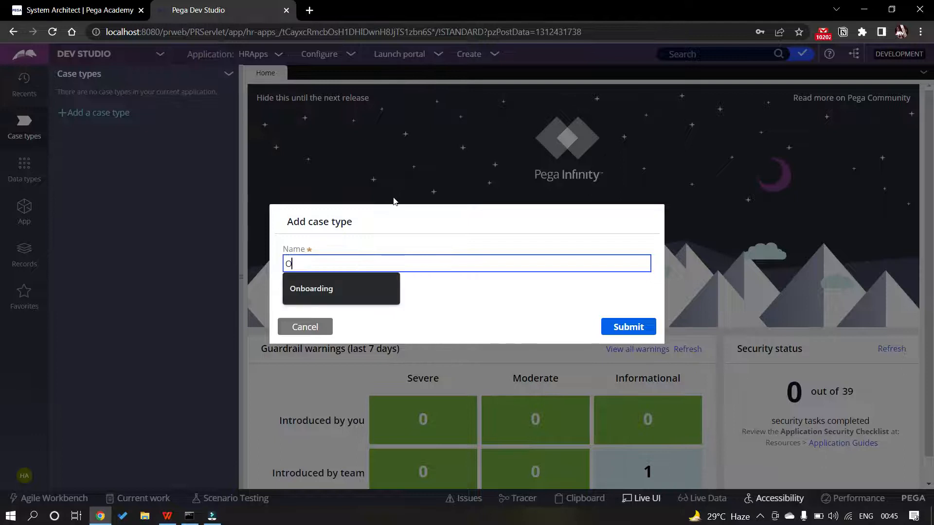
pyautogui.write('nboarding')
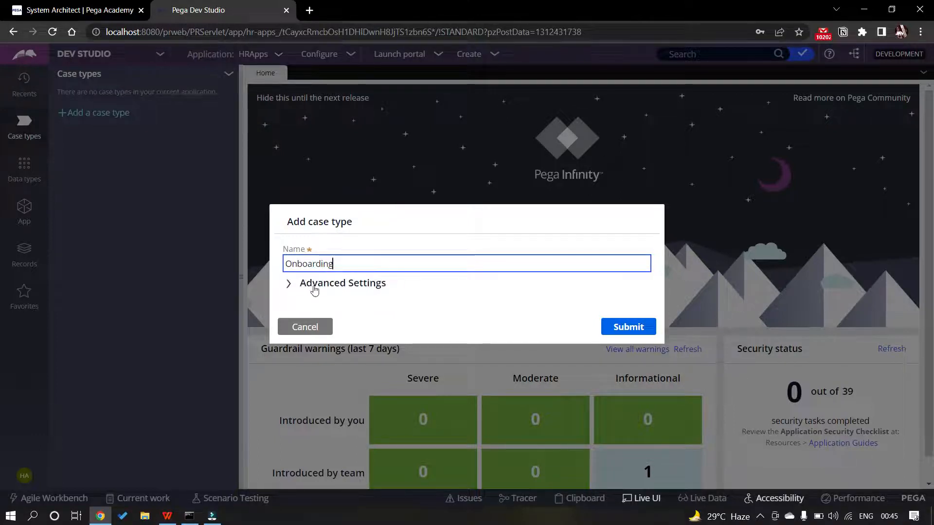
pyautogui.click(290, 284)
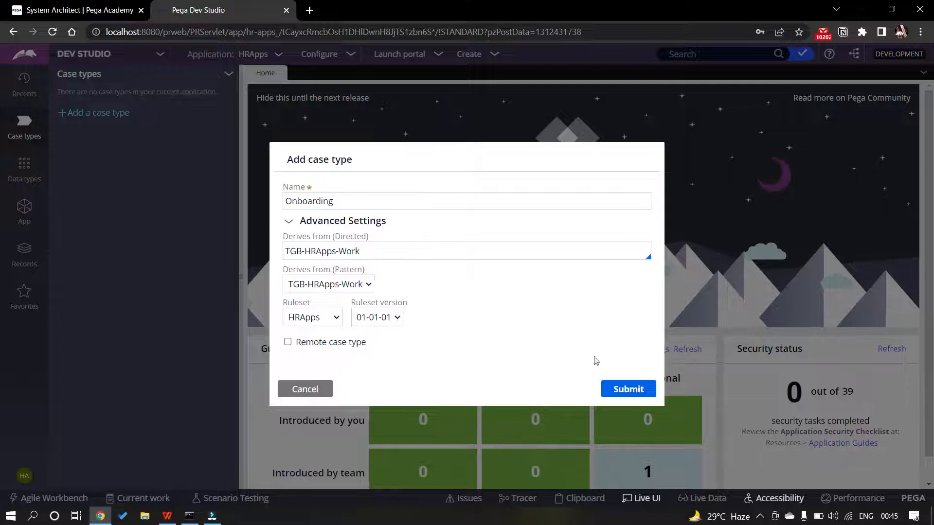
pyautogui.click(628, 391)
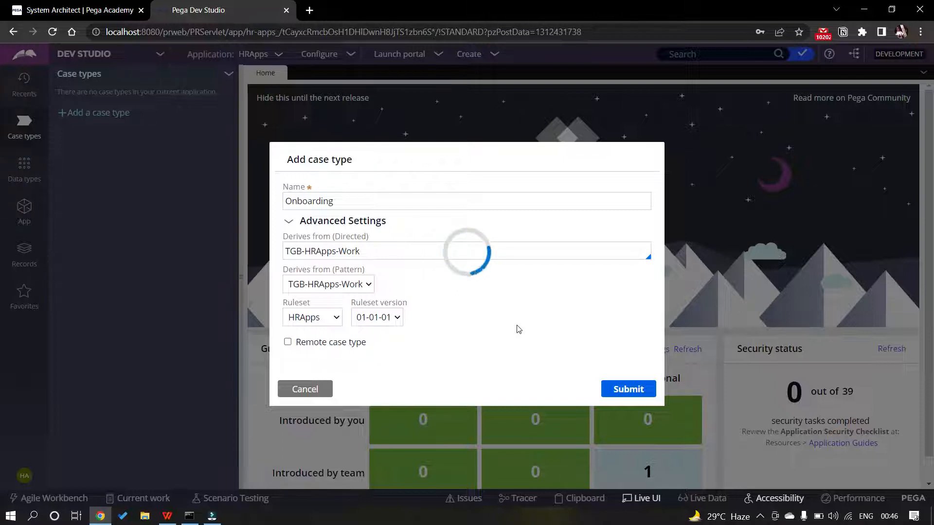
pyautogui.click(168, 516)
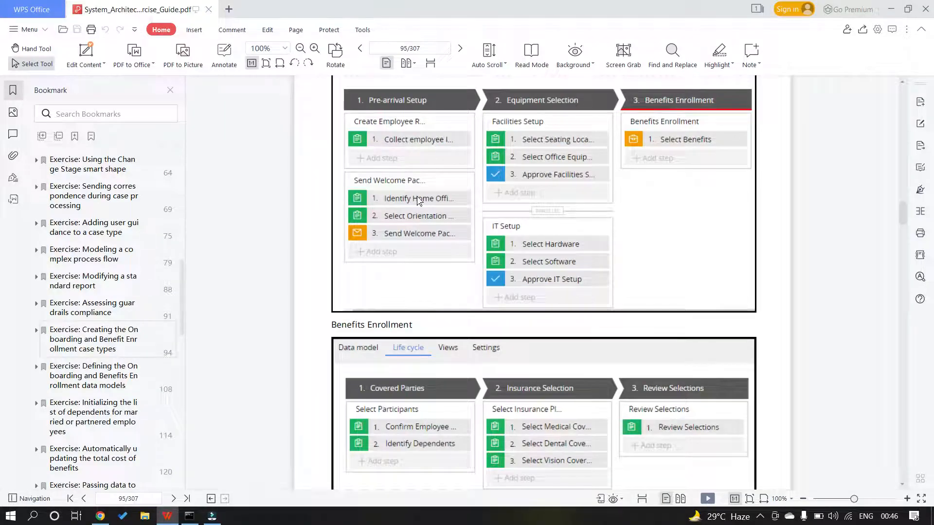
pyautogui.scroll(3, 420, 202)
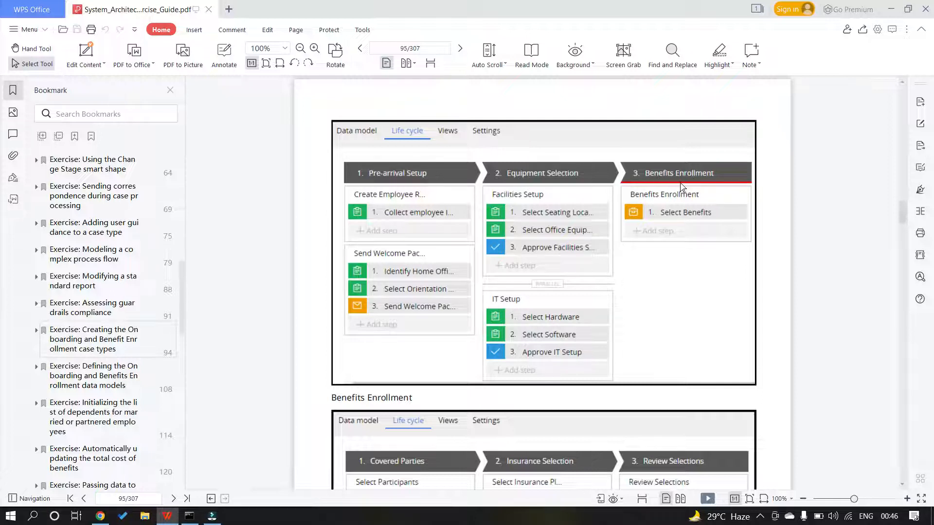
pyautogui.scroll(-2, 687, 187)
pyautogui.scroll(1, 583, 163)
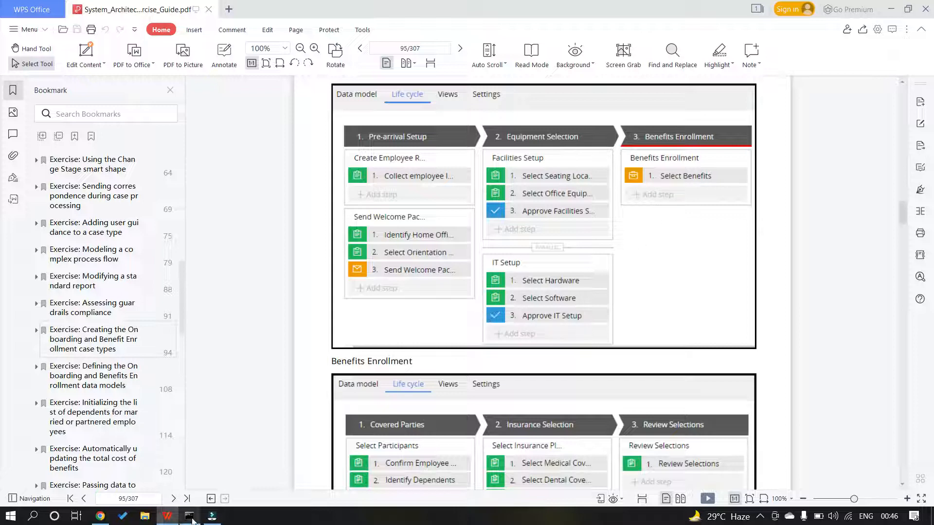
# Bring up the Onboarding workflow editor showing its default Create stage and Create step
pyautogui.click(100, 516)
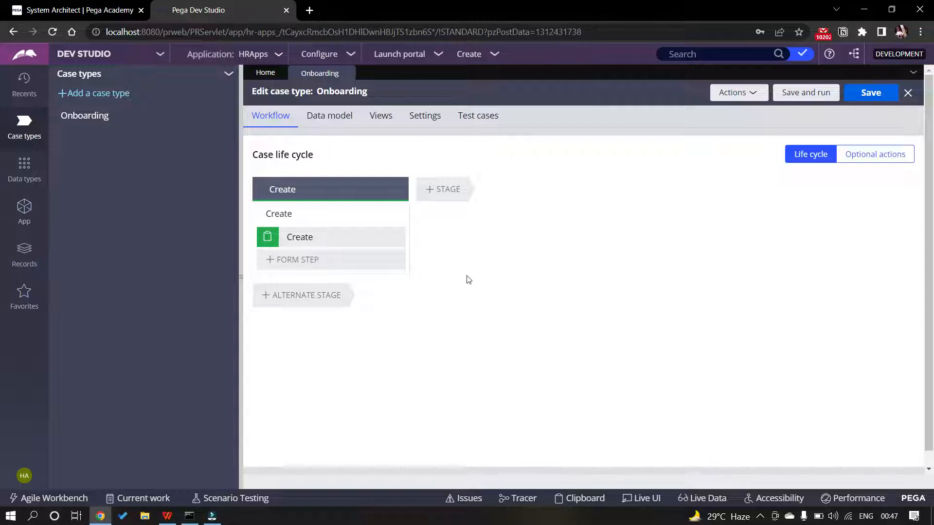
pyautogui.click(167, 516)
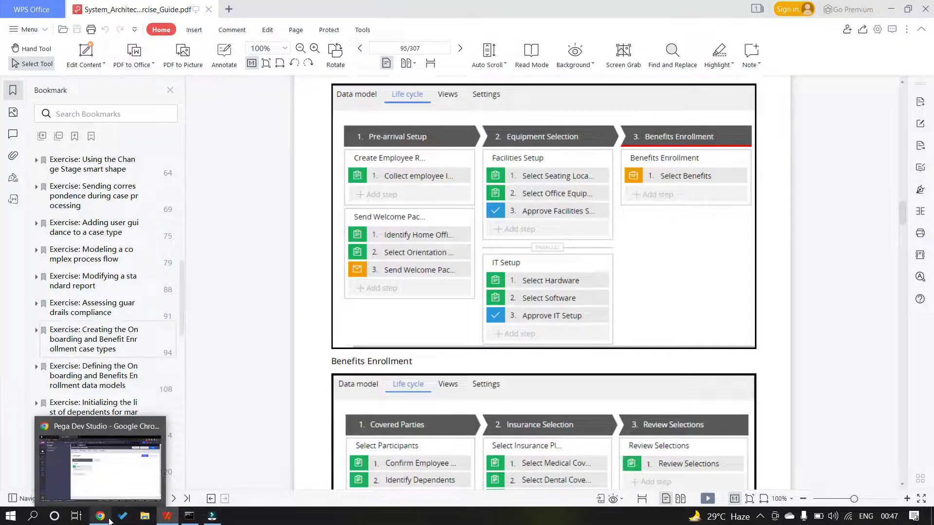
pyautogui.click(100, 515)
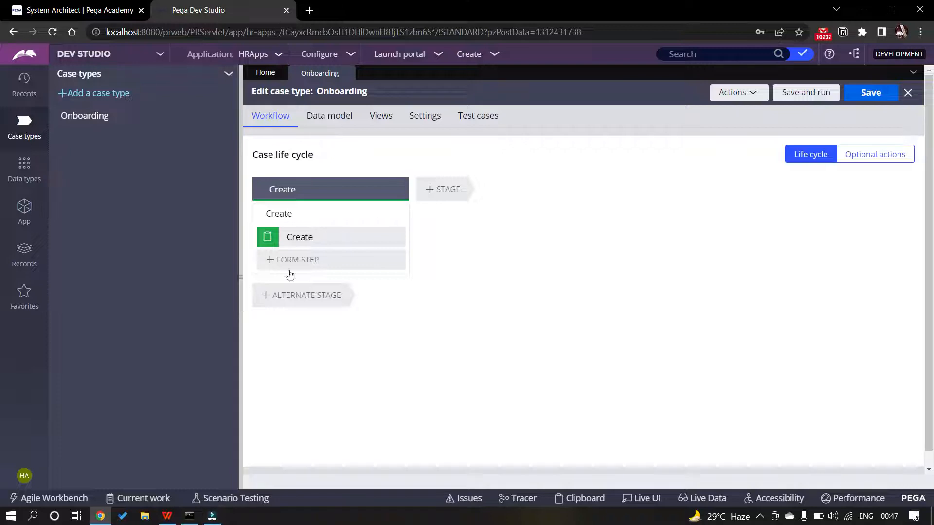
# Show the guide's page 95 Onboarding life cycle with its three stages and processes
pyautogui.click(165, 517)
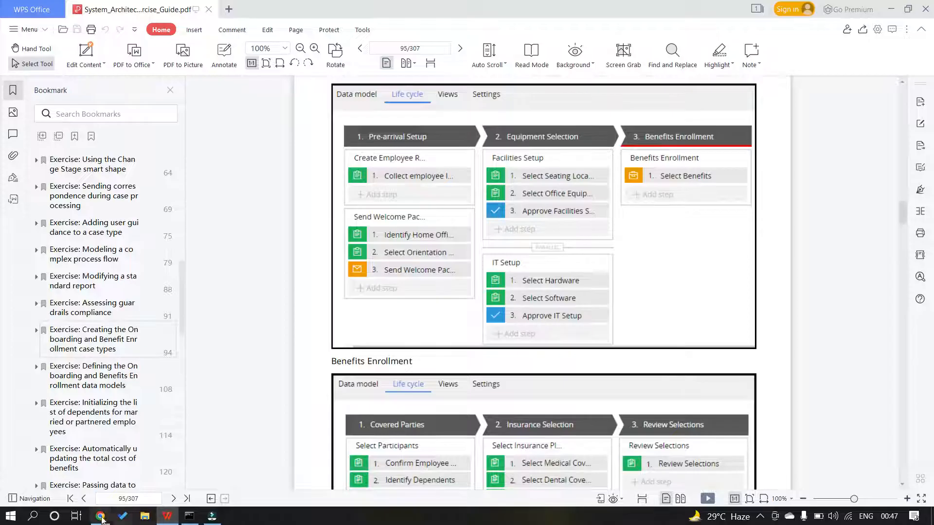
# Delete the default Create step and Create process from the Create stage and save Onboarding
pyautogui.click(100, 516)
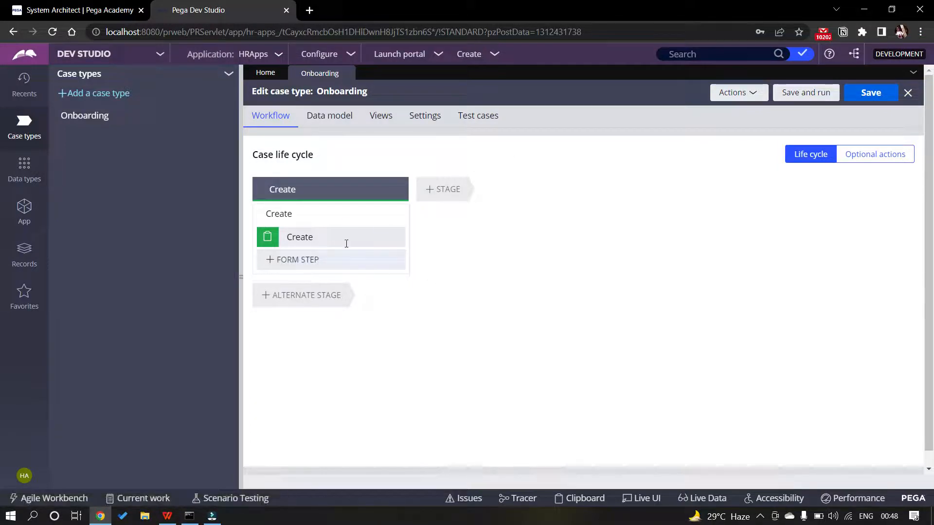
pyautogui.click(392, 238)
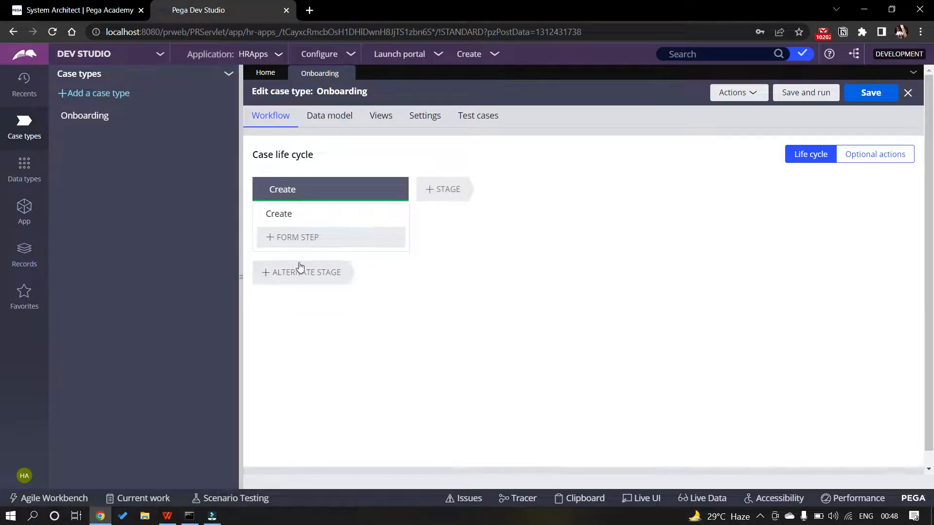
pyautogui.click(400, 213)
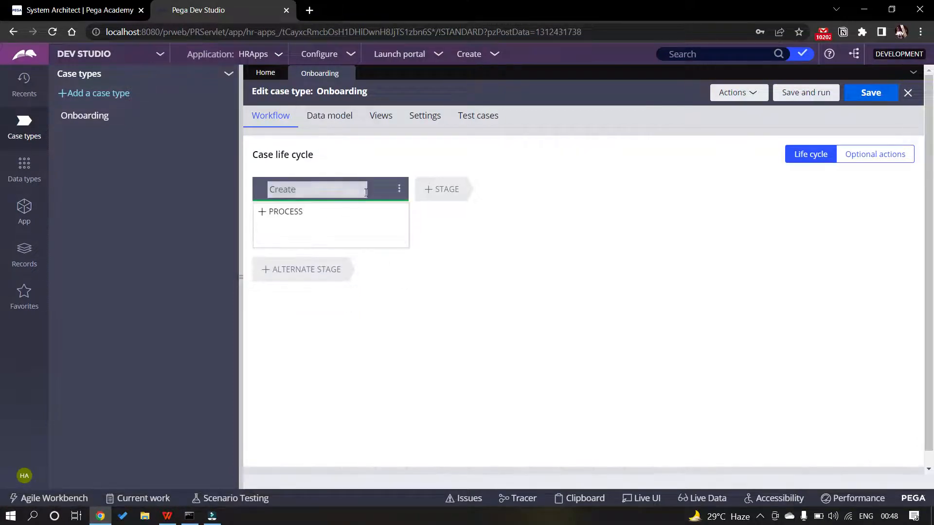
pyautogui.click(399, 190)
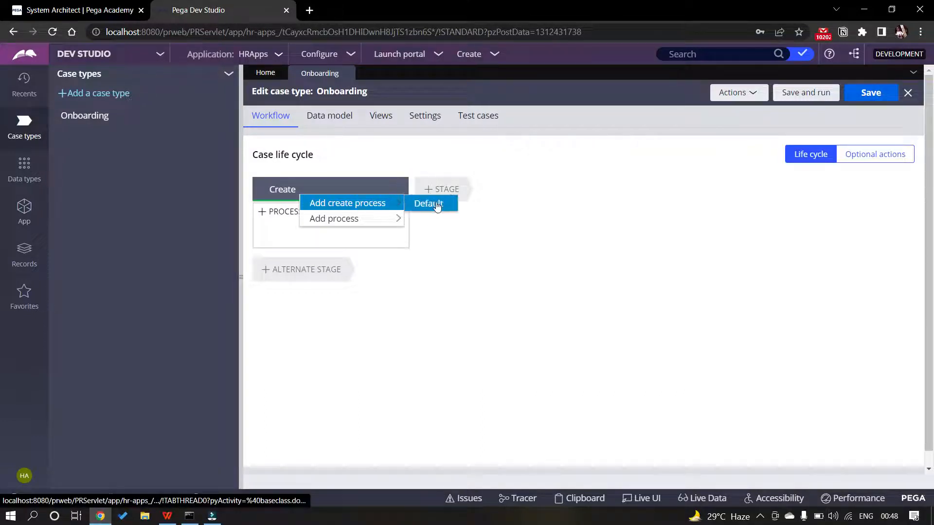
pyautogui.click(633, 191)
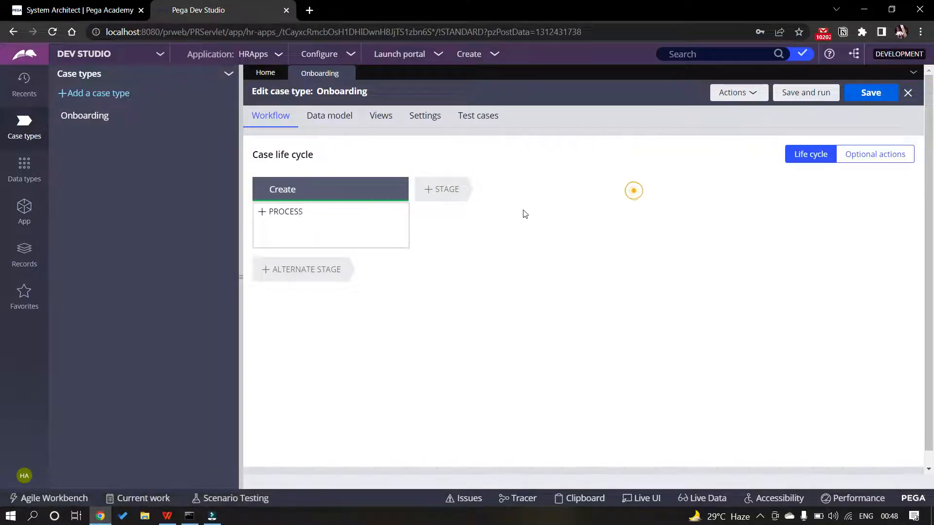
pyautogui.click(870, 97)
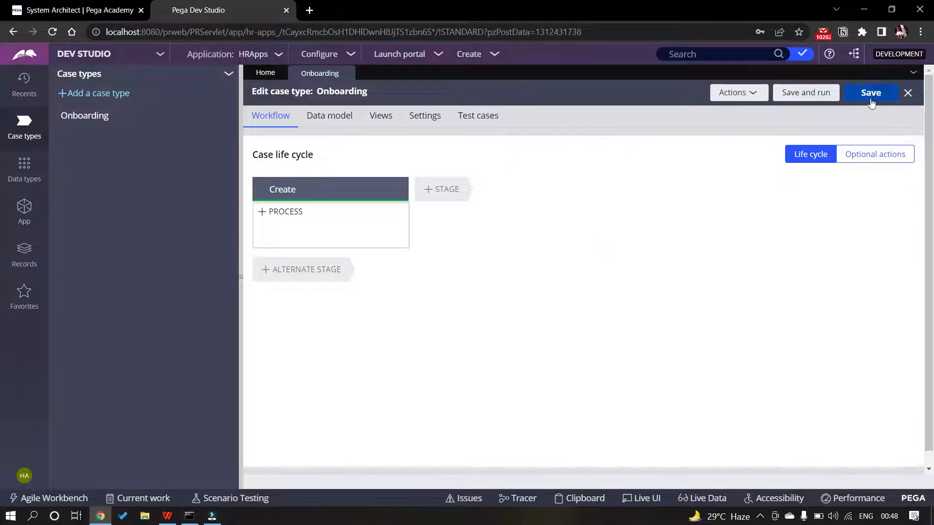
pyautogui.click(234, 116)
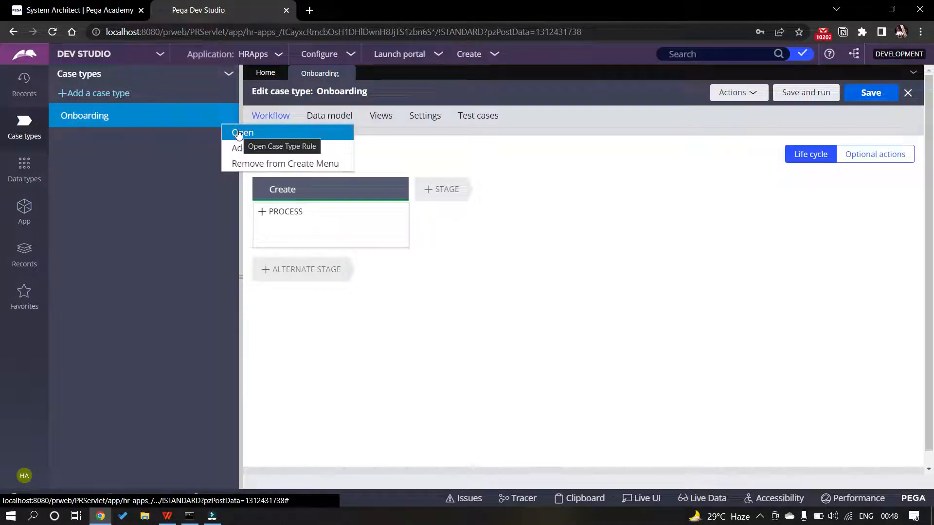
# In the Onboarding rule's Stages tab, clear the Create initialization stage name and save
pyautogui.click(239, 133)
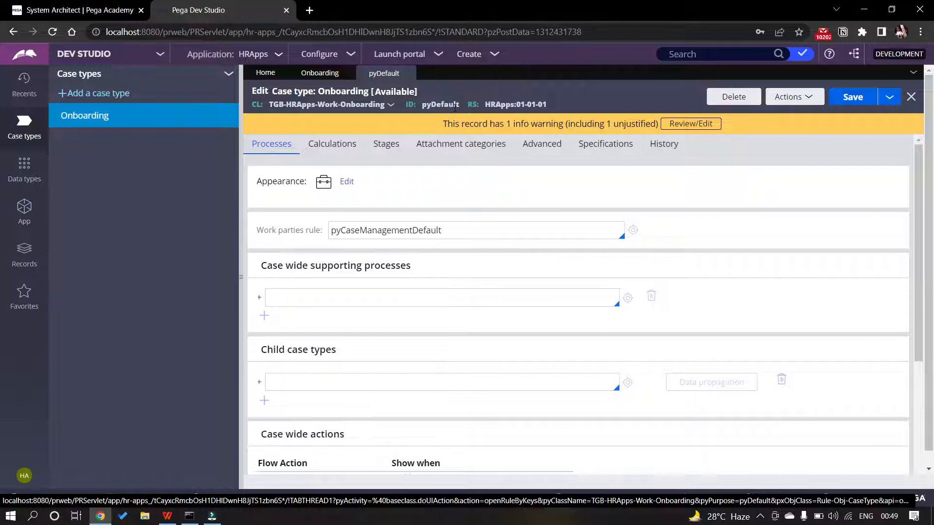
pyautogui.click(386, 143)
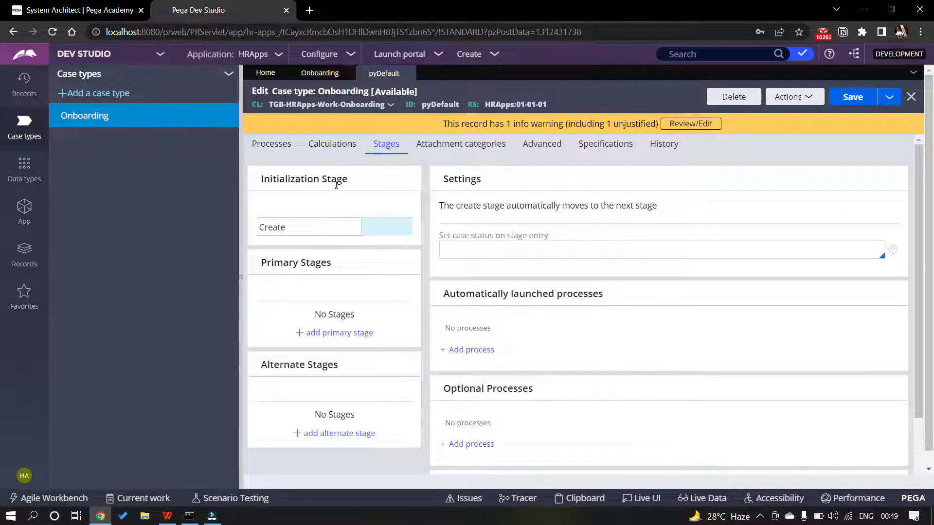
pyautogui.click(294, 227)
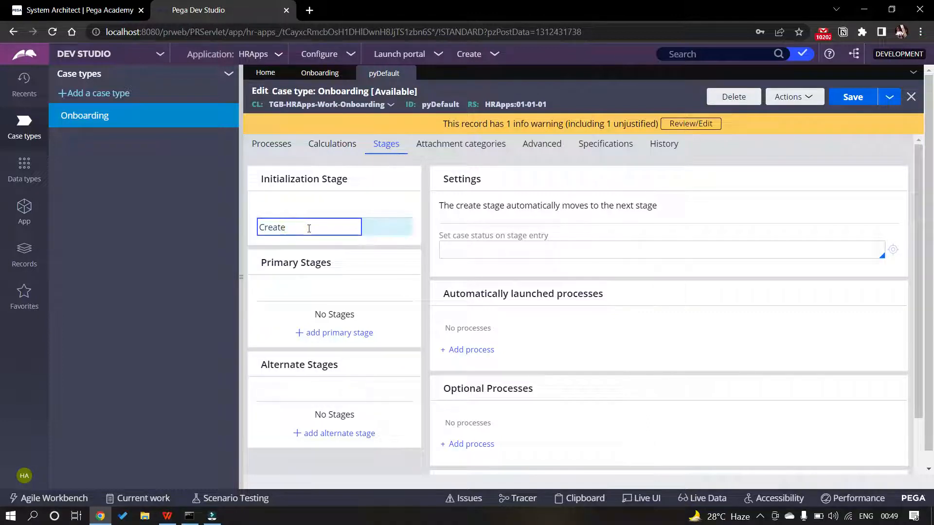
pyautogui.doubleClick(309, 229)
pyautogui.press('BackSpace')
pyautogui.click(409, 185)
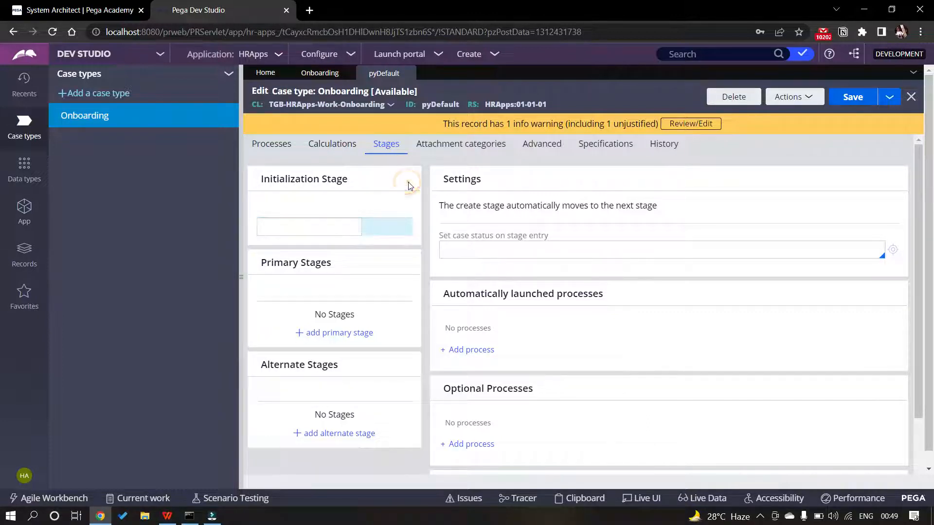
pyautogui.click(848, 103)
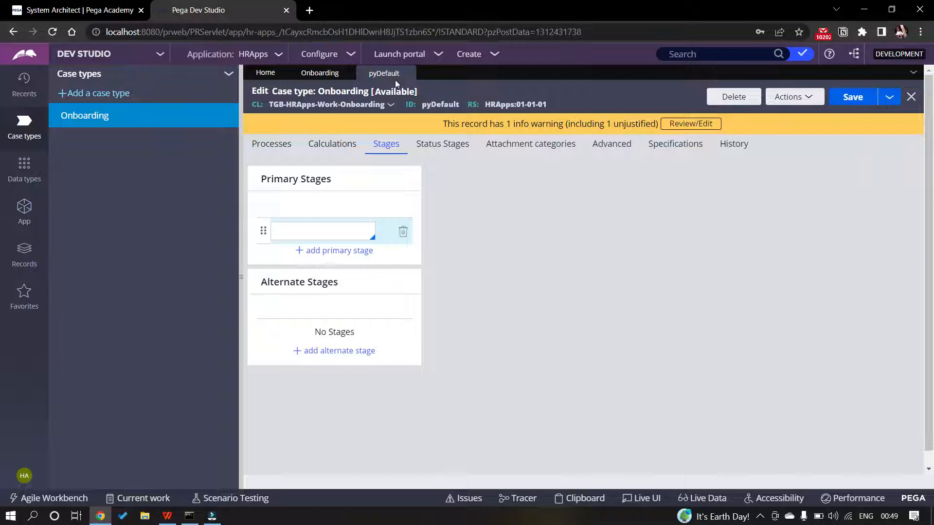
# Refresh the Onboarding editor and add a new workflow to start a fresh life cycle
pyautogui.click(408, 73)
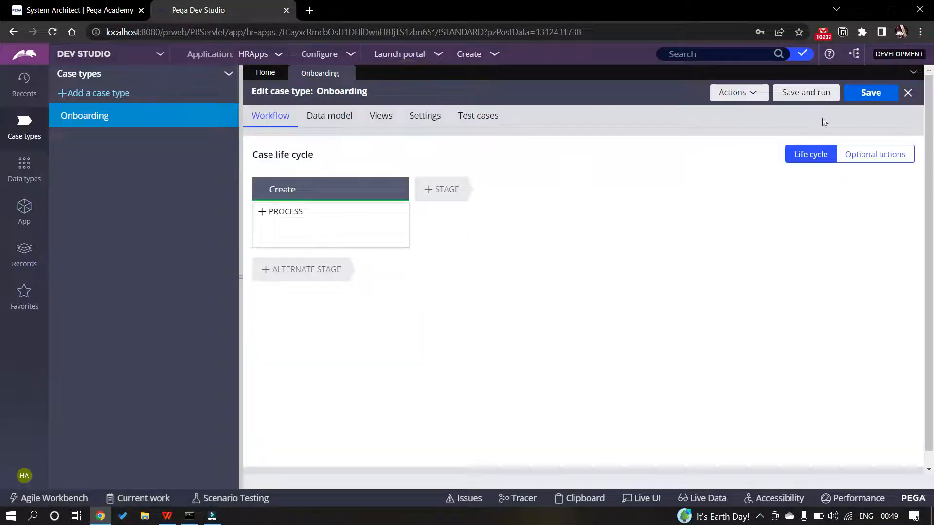
pyautogui.click(754, 91)
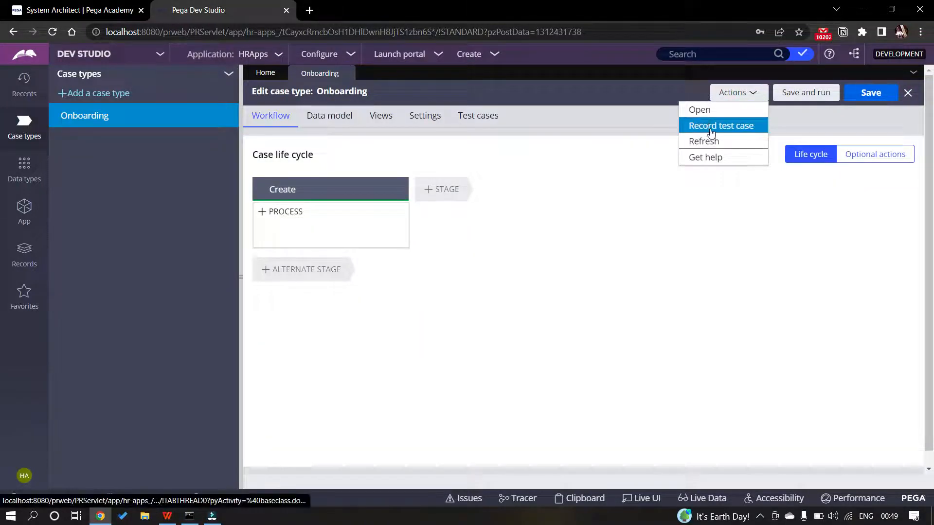
pyautogui.click(709, 138)
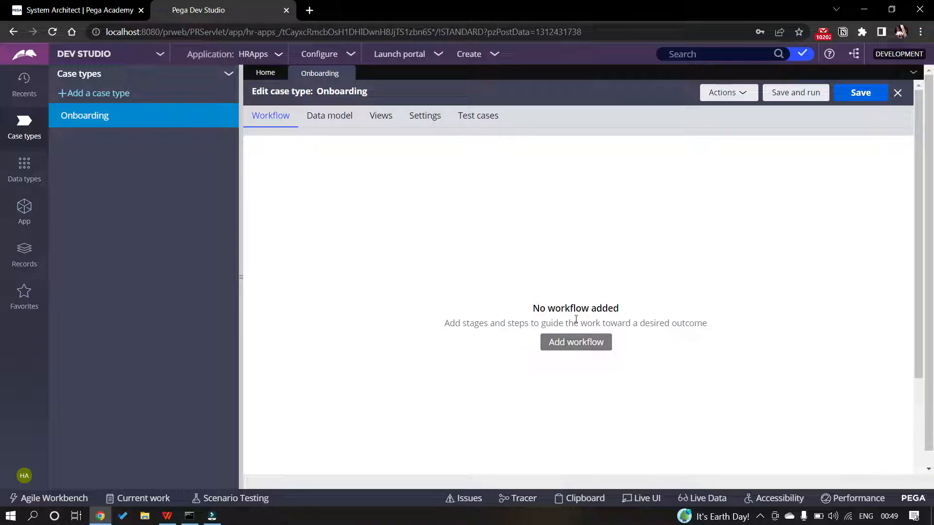
pyautogui.click(585, 345)
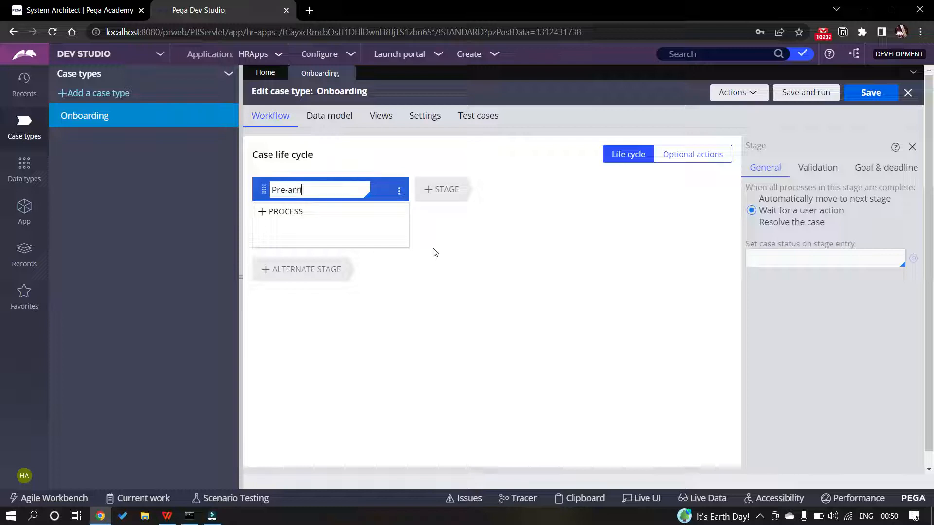
# Name the first stage Pre-arrival Setup and the second stage Equipment Selection
pyautogui.write('val Set')
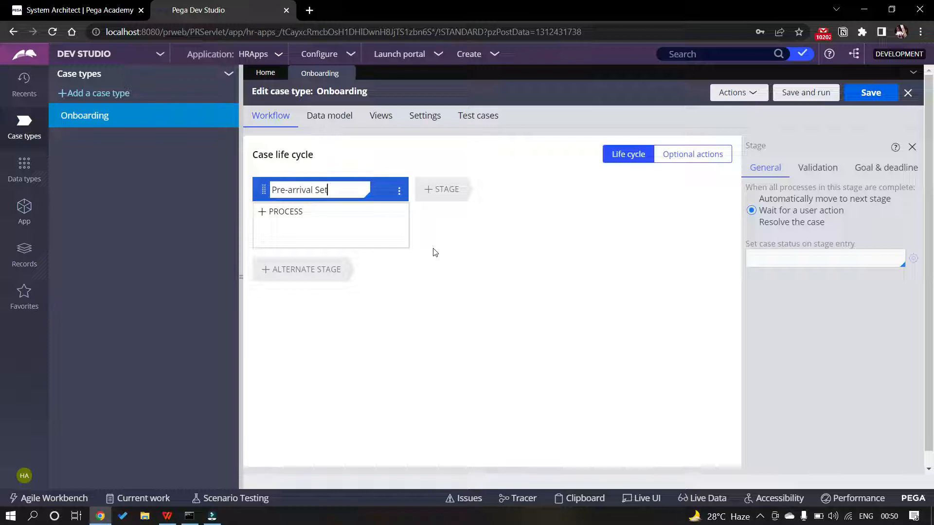
pyautogui.write('up')
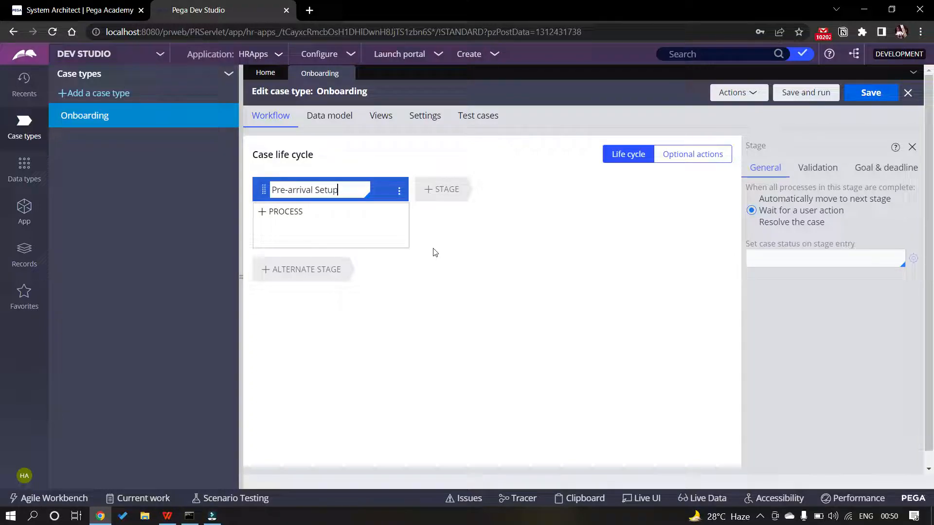
pyautogui.click(446, 189)
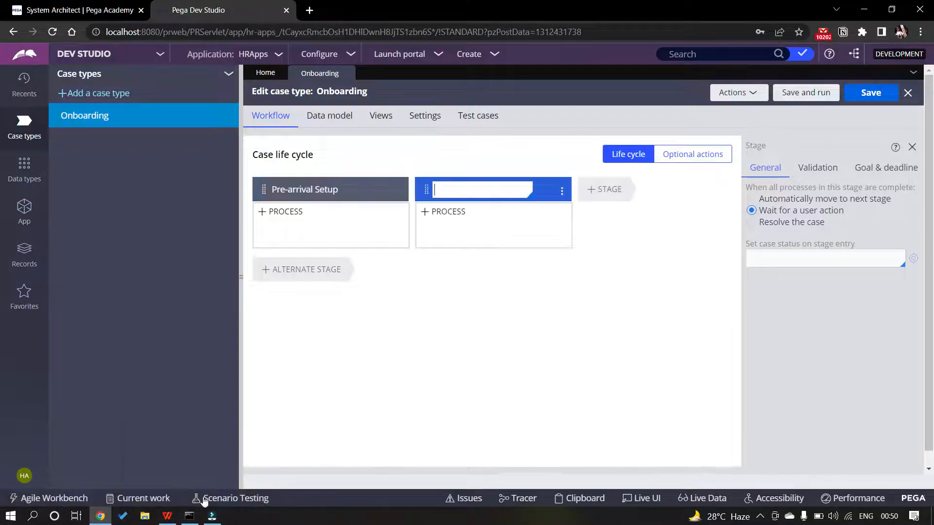
pyautogui.click(167, 517)
pyautogui.click(165, 517)
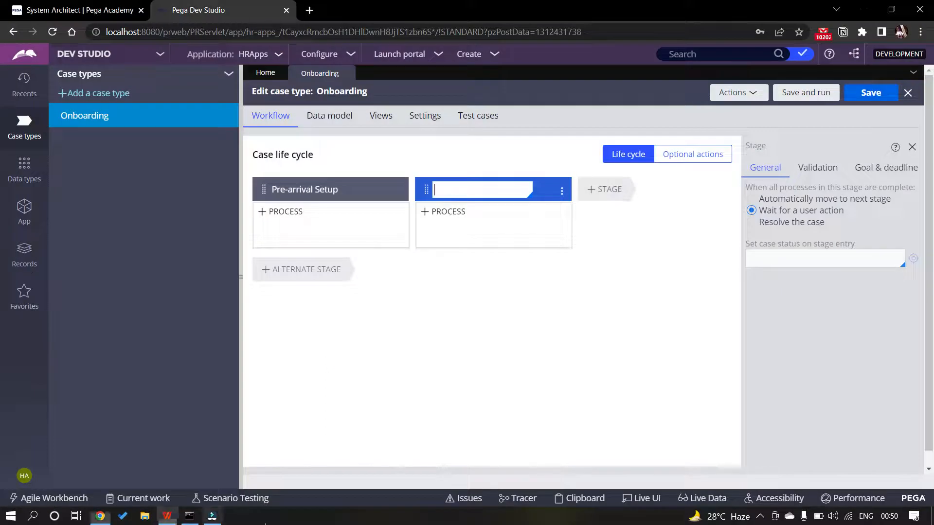
pyautogui.write('Equi')
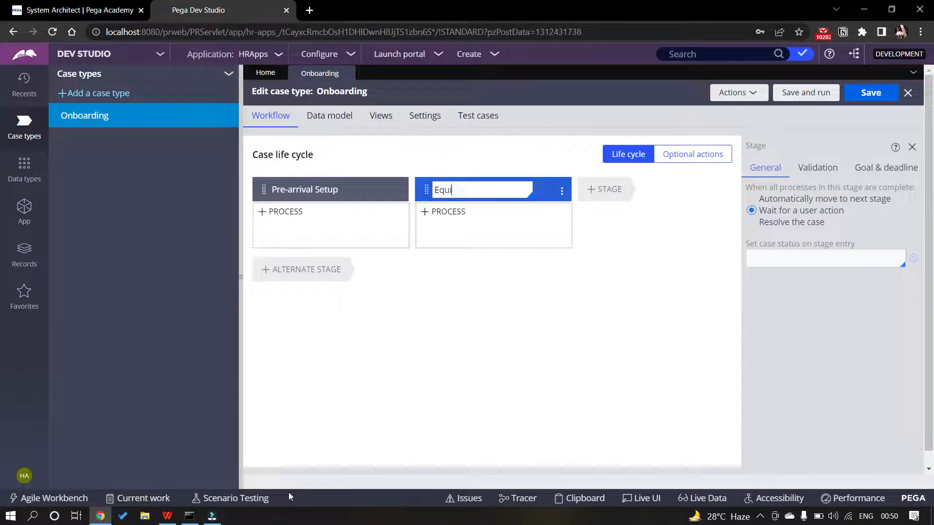
pyautogui.write('pment Selection')
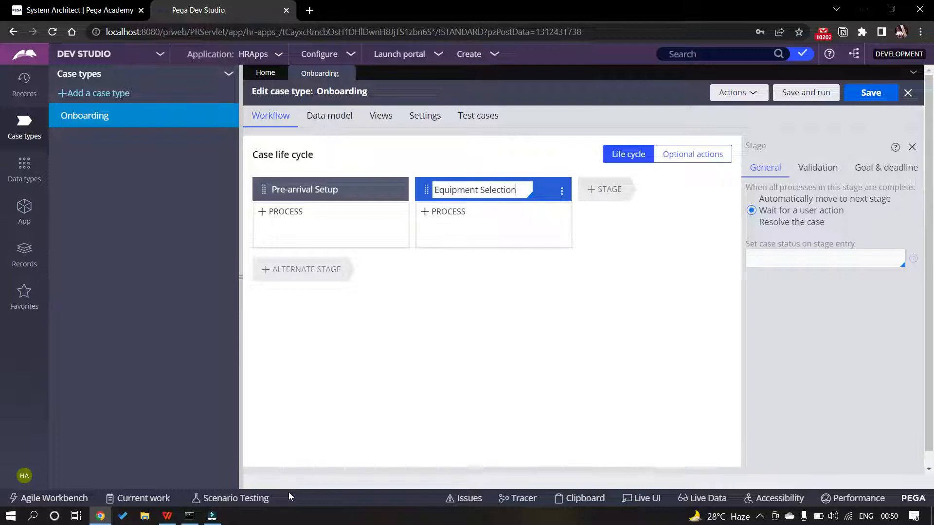
# Add a third stage named Benefits Enrollment and compare against the PDF guide
pyautogui.click(603, 189)
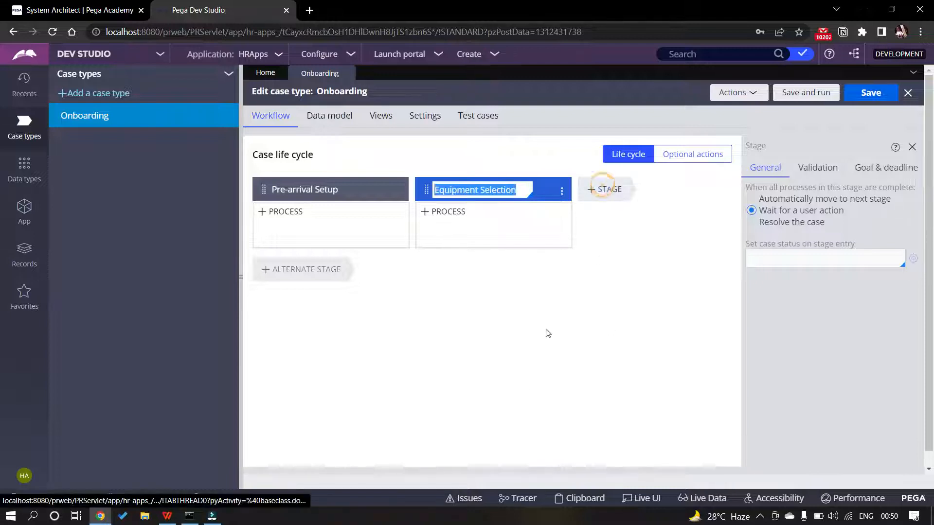
pyautogui.click(168, 517)
pyautogui.click(169, 516)
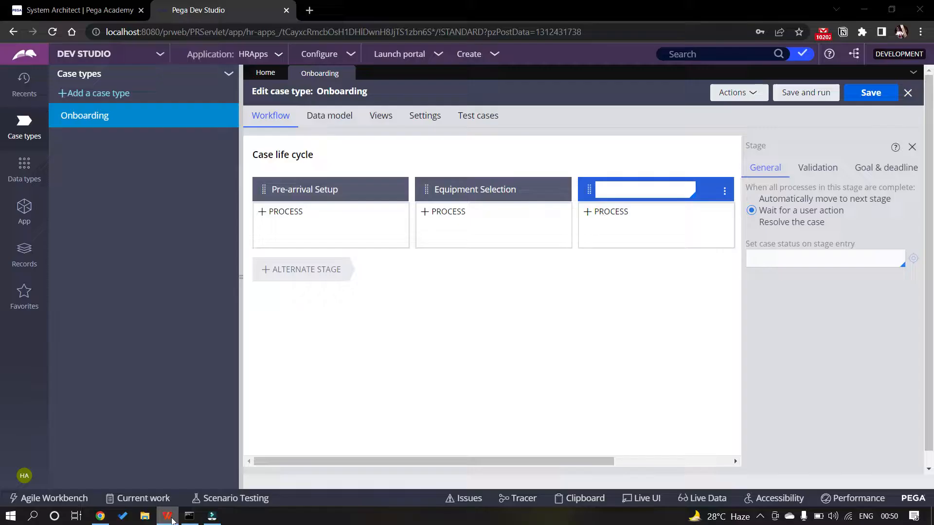
pyautogui.write('Benefits Enrol')
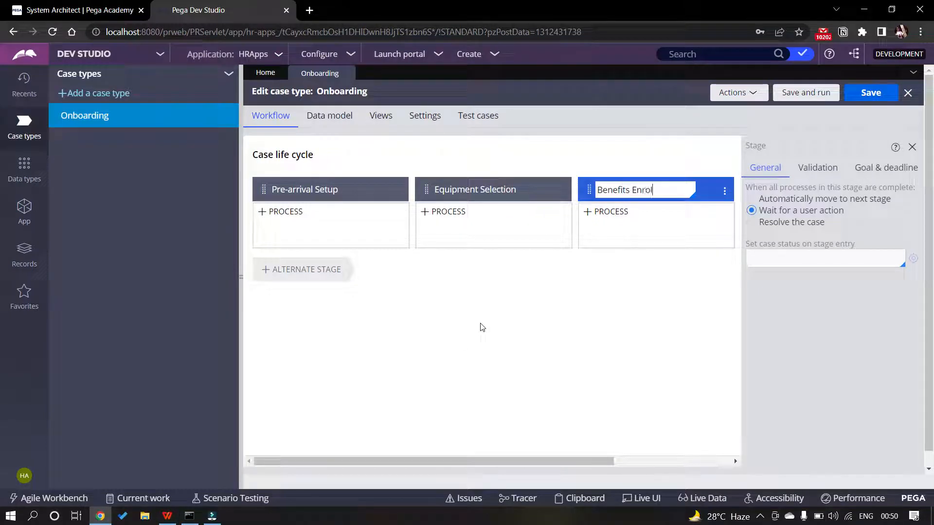
pyautogui.write('lment')
pyautogui.click(482, 309)
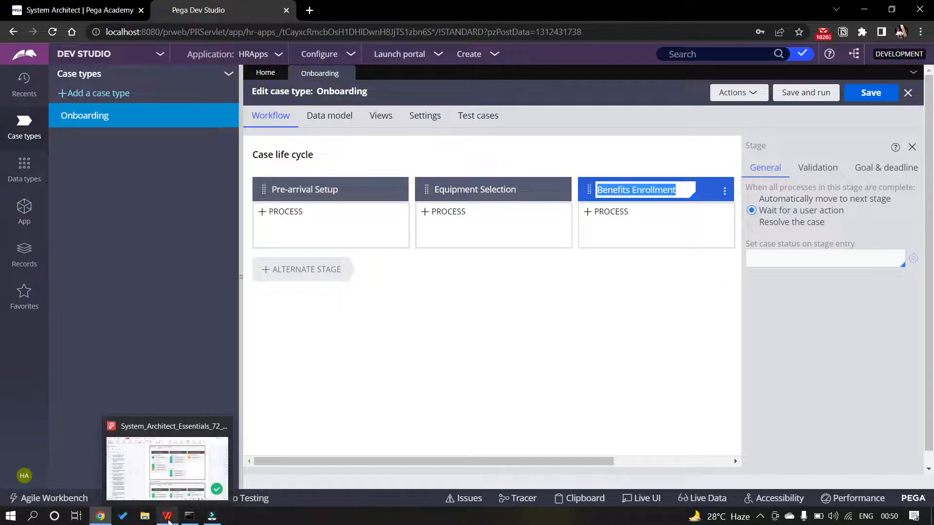
pyautogui.click(167, 517)
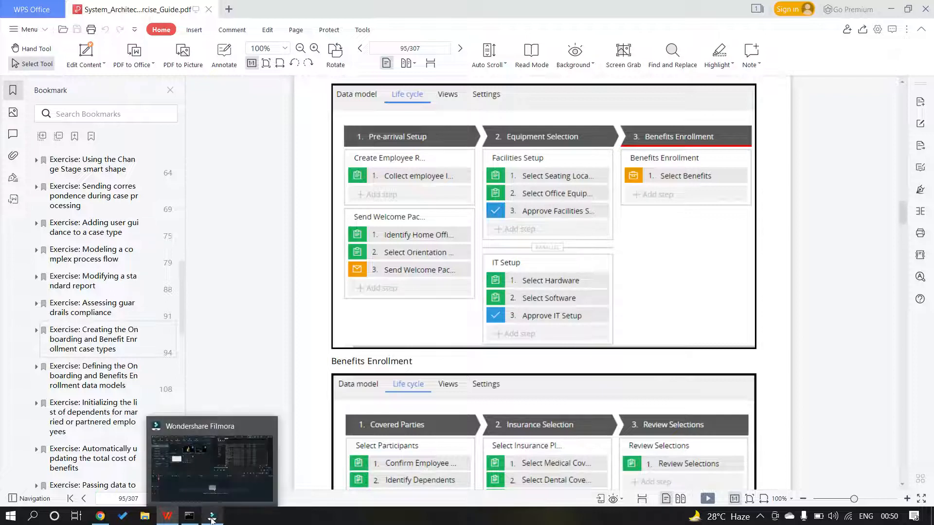
# Review the guide's Onboarding life cycle figure, then open the Pre-arrival Setup stage settings
pyautogui.moveTo(167, 519)
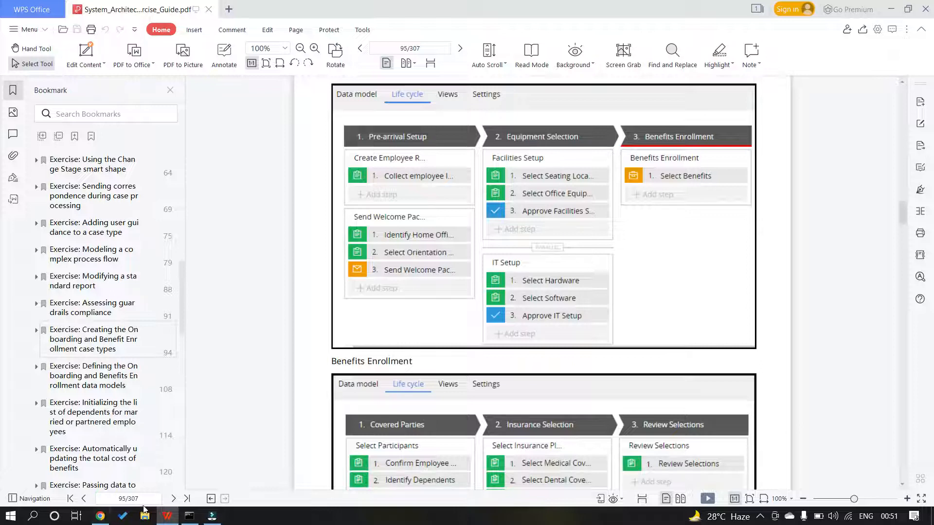
pyautogui.click(101, 516)
pyautogui.click(348, 191)
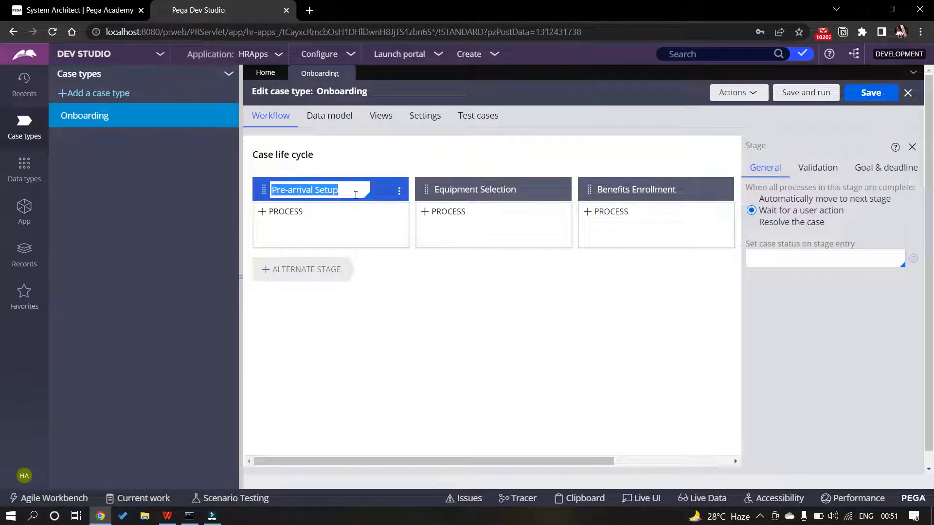
# Set Pre-arrival Setup and Equipment Selection to advance automatically, Benefits Enrollment to resolve the case, and save
pyautogui.click(755, 199)
pyautogui.click(523, 191)
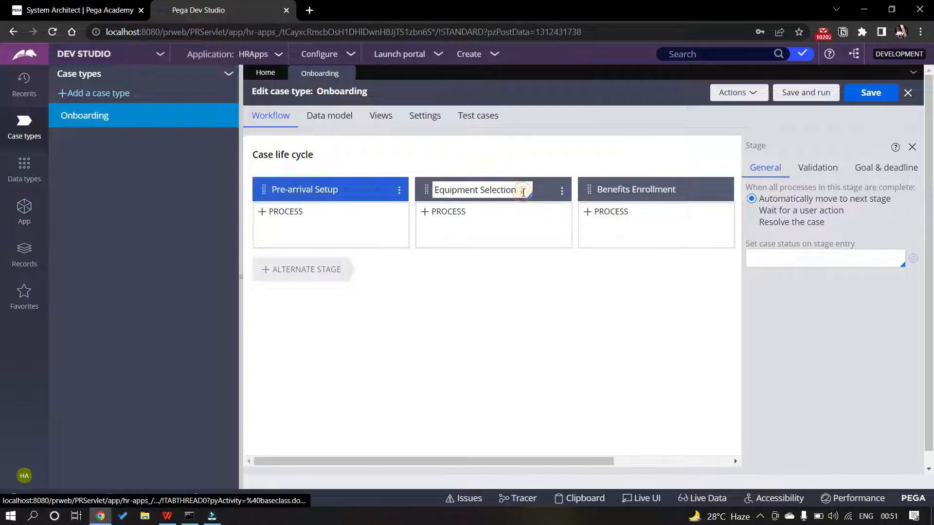
pyautogui.click(760, 199)
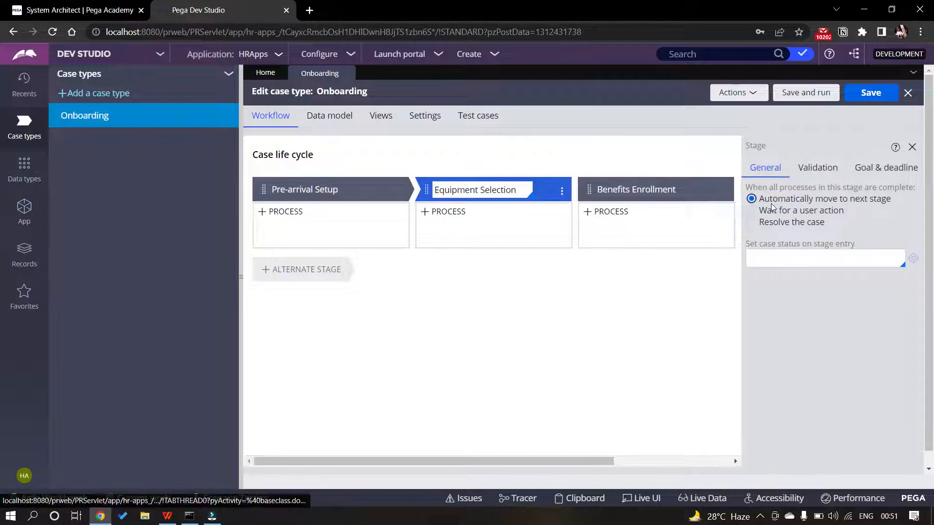
pyautogui.click(649, 233)
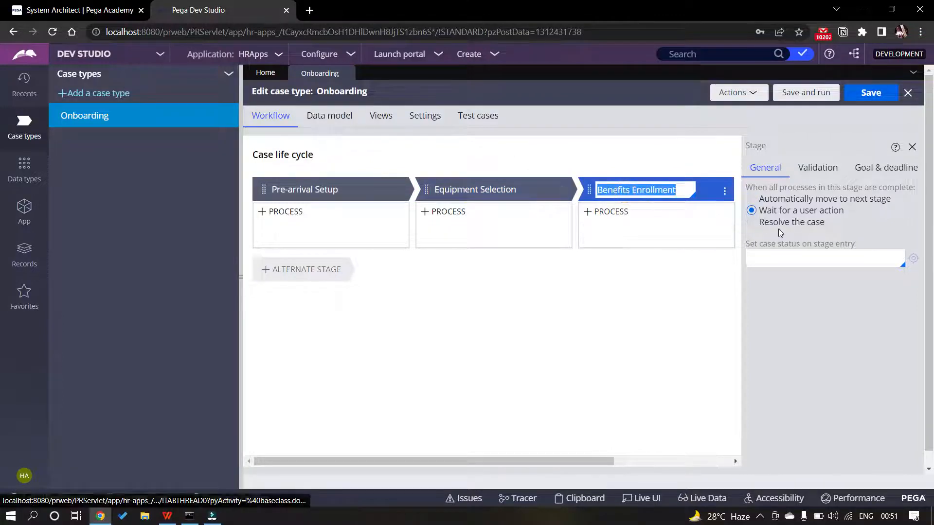
pyautogui.click(753, 222)
pyautogui.click(870, 92)
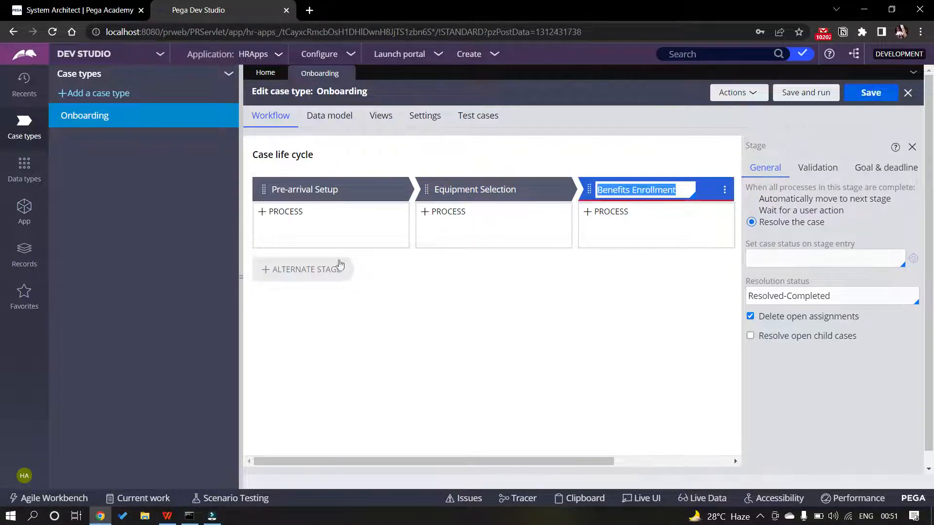
pyautogui.click(167, 517)
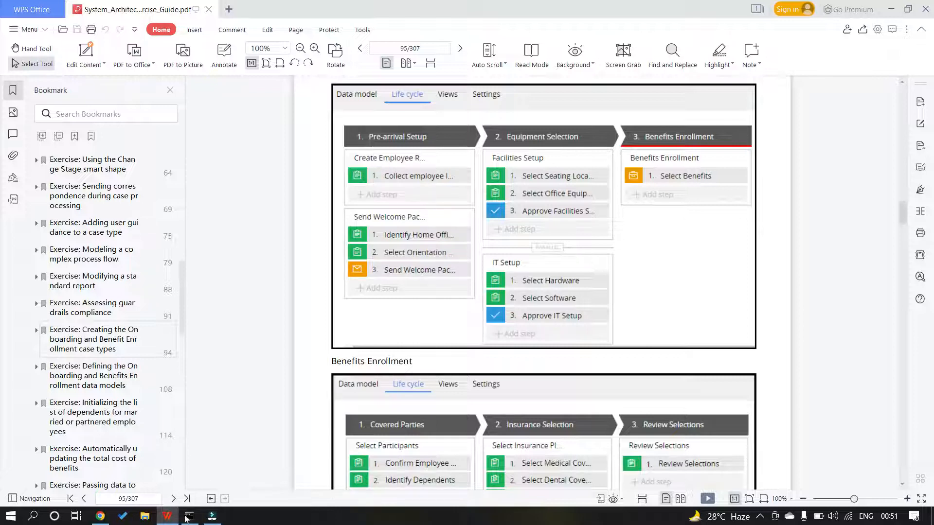
# Add a Collect information step under Pre-arrival Setup, creating that stage's first process
pyautogui.moveTo(167, 520)
pyautogui.moveTo(104, 519)
pyautogui.hotkey('alt', 'Tab')
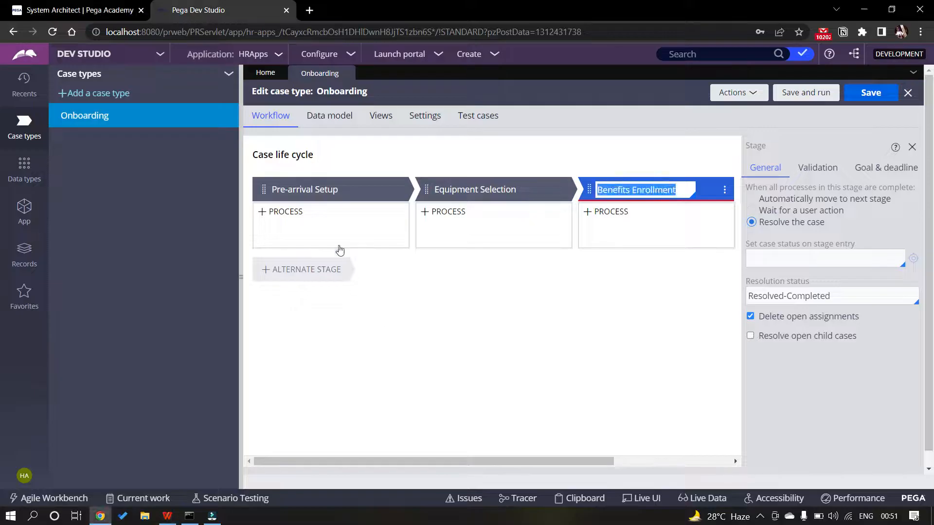
pyautogui.click(280, 238)
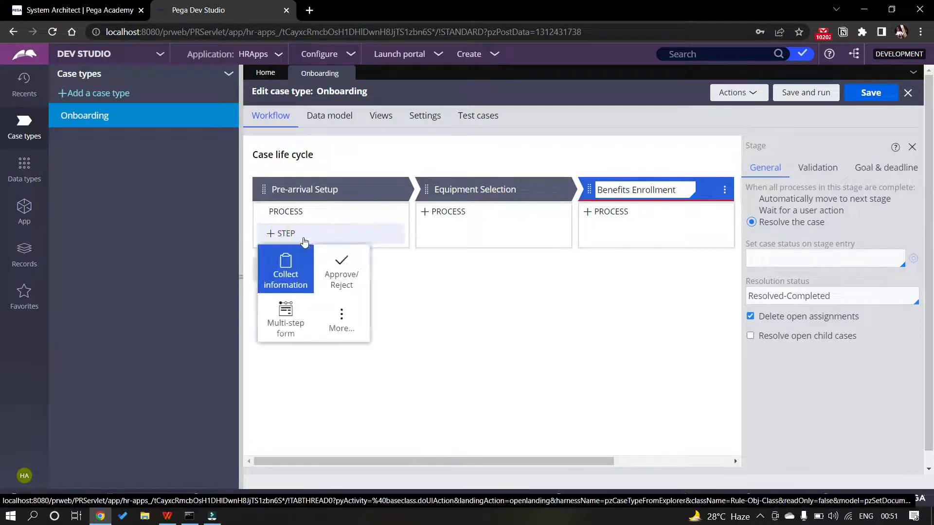
pyautogui.click(286, 270)
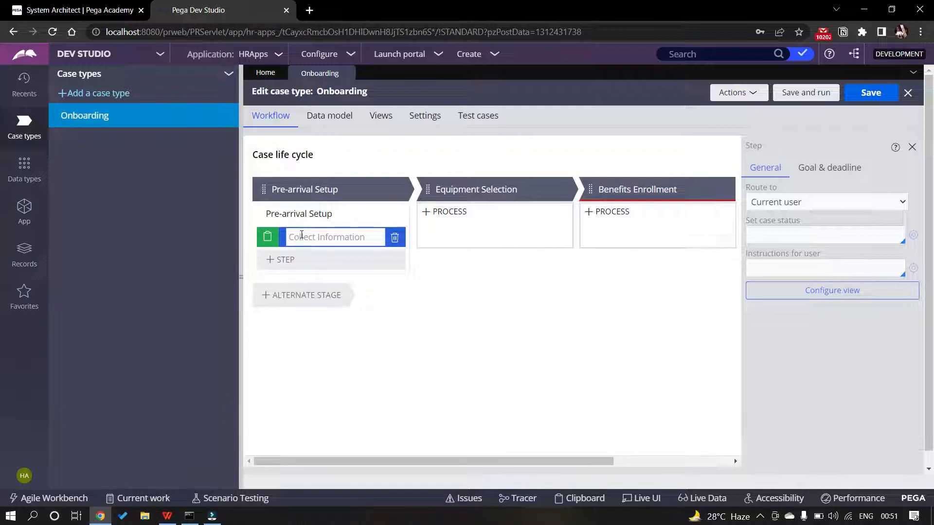
# Name the new Pre-arrival Setup step 'Collect Employee Information'
pyautogui.hotkey('alt', 'Tab')
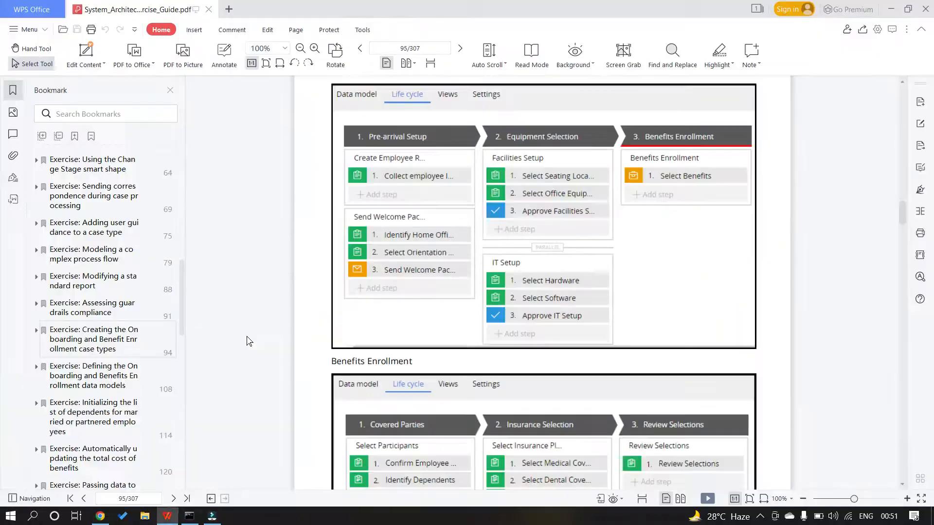
pyautogui.hotkey('alt', 'Tab')
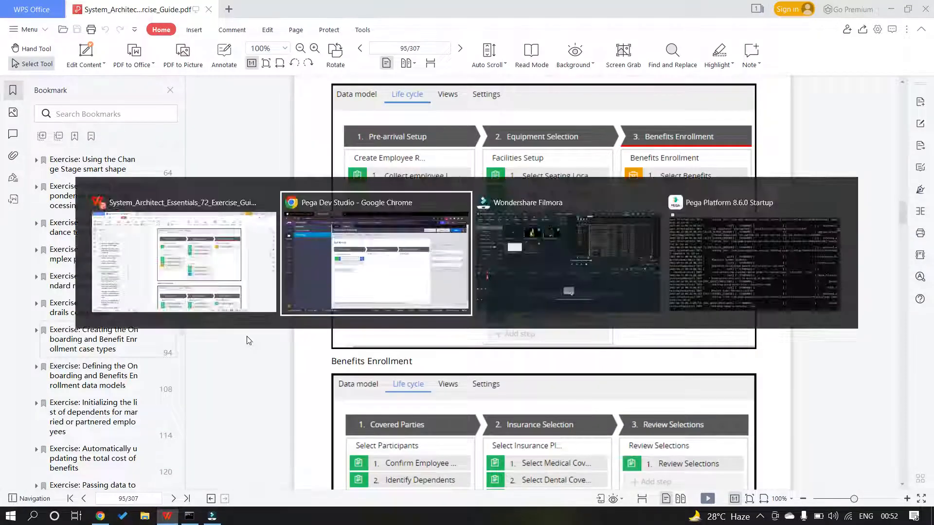
pyautogui.write('Colle')
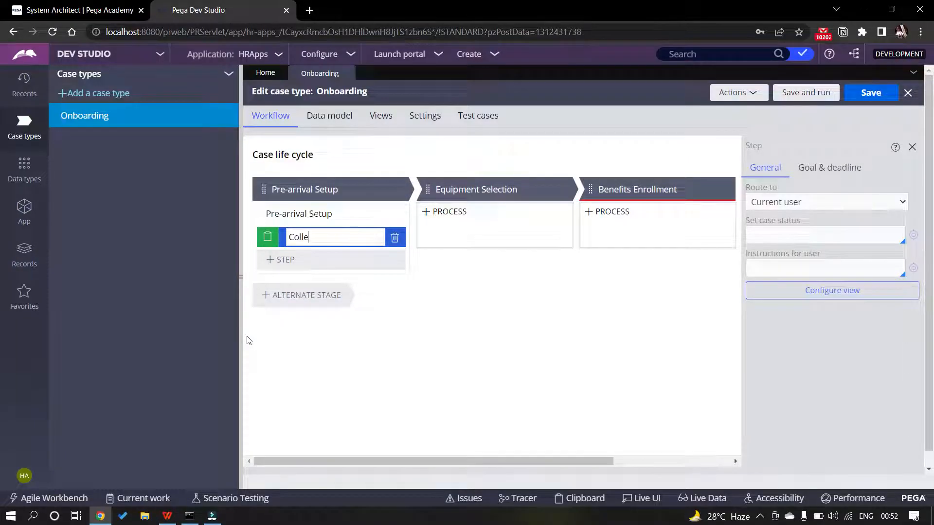
pyautogui.write('ct Employee Informa')
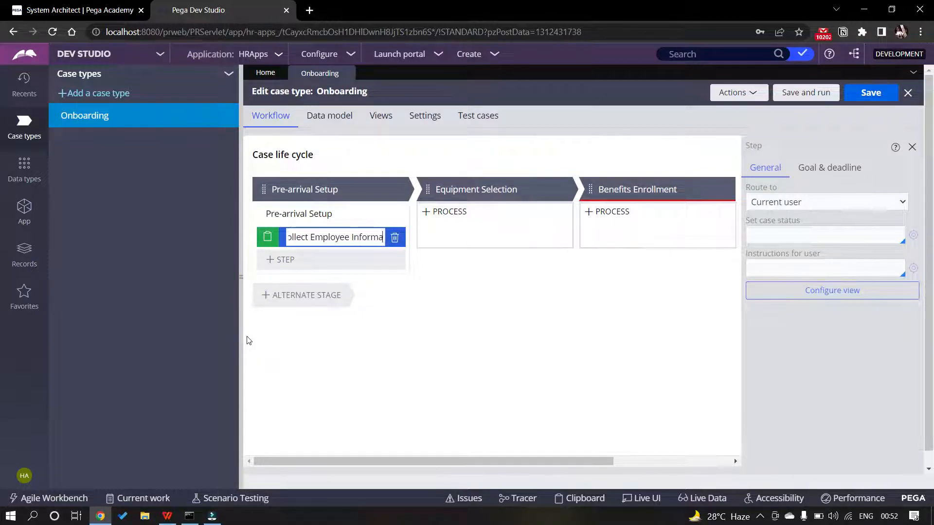
pyautogui.write('tion')
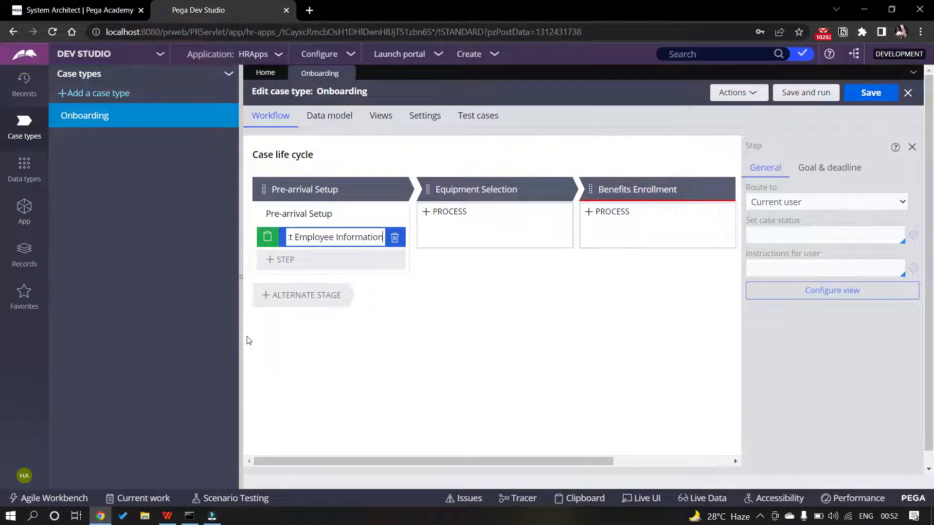
pyautogui.click(318, 217)
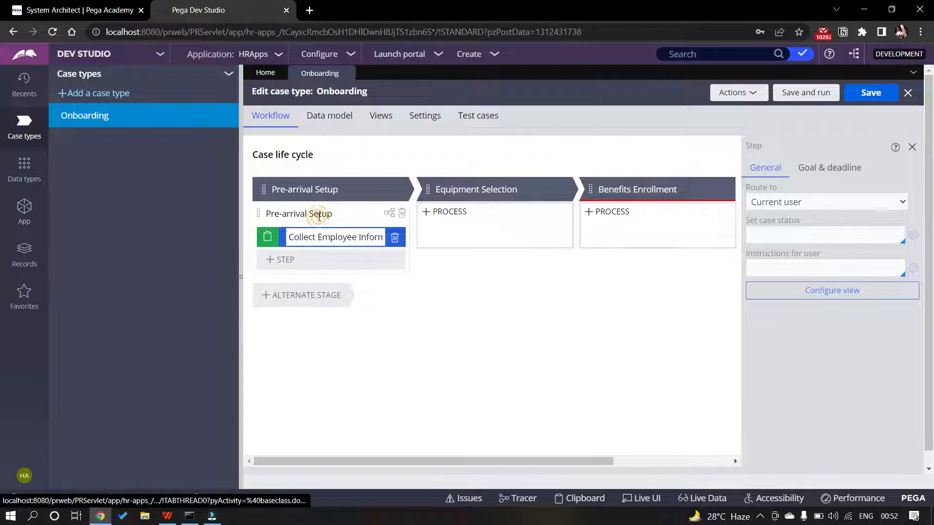
# Clear the existing Pre-arrival Setup process name so it can be replaced
pyautogui.hotkey('ctrl', 'a')
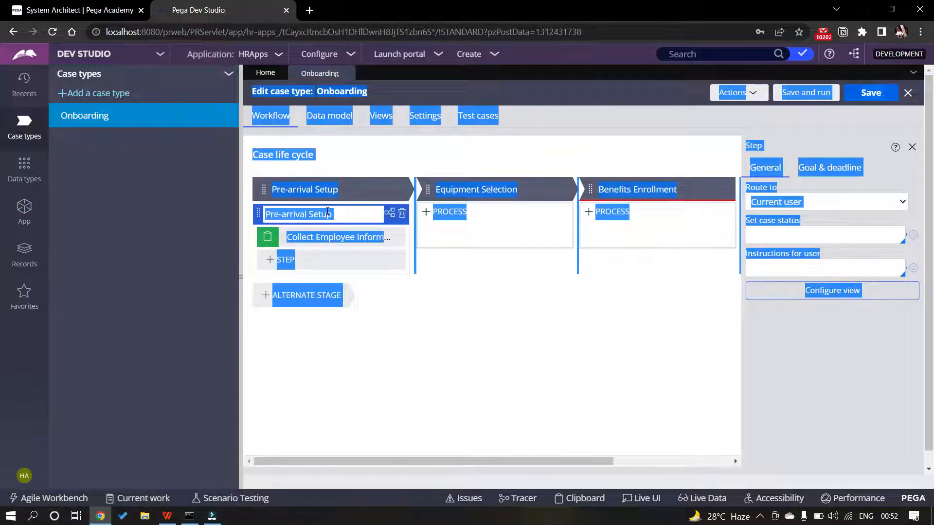
pyautogui.click(327, 214)
pyautogui.hotkey('ctrl', 'a')
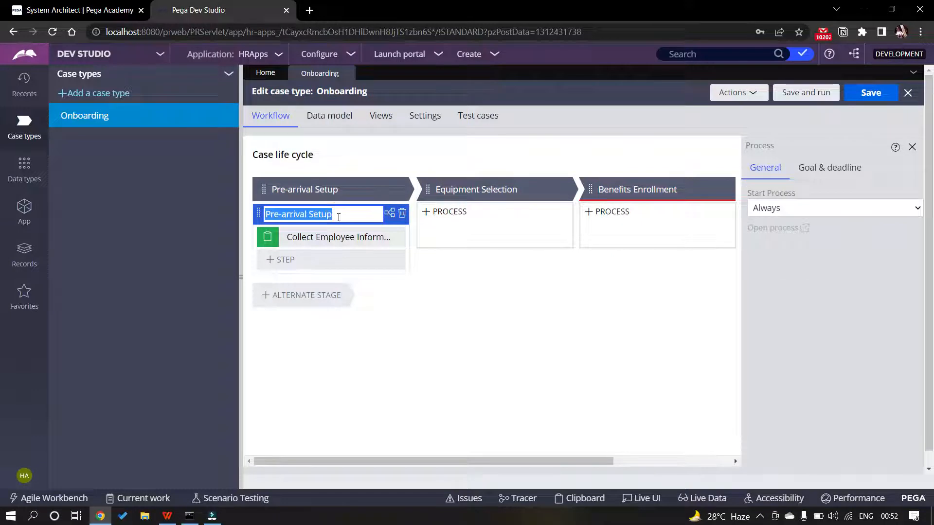
pyautogui.press('BackSpace')
# Enter 'Create Employee Record' as the process name and check it against the guide
pyautogui.write('Crea')
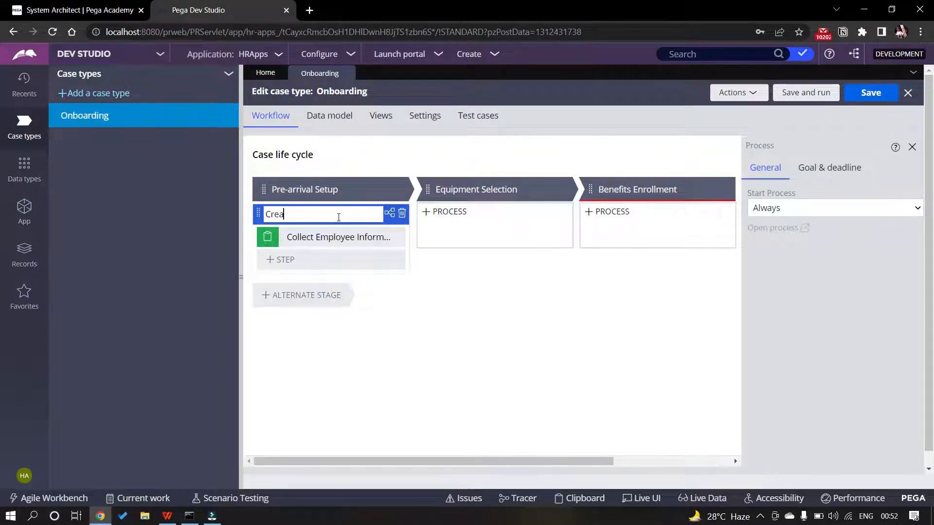
pyautogui.write('te Employee Recor')
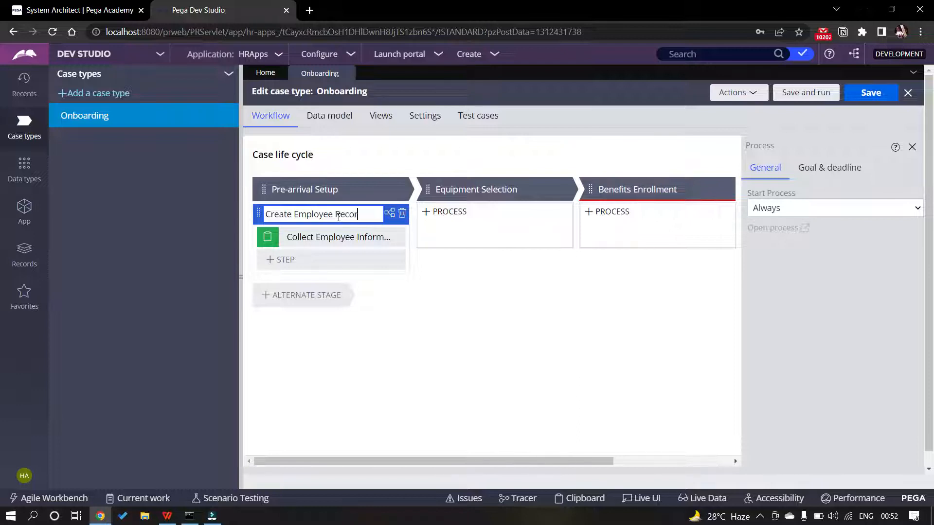
pyautogui.write('d')
pyautogui.click(393, 345)
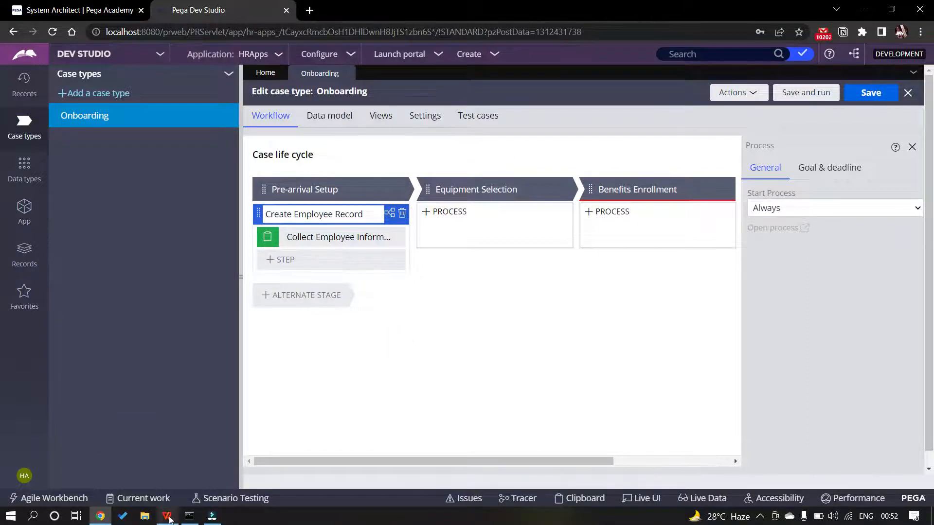
pyautogui.click(167, 515)
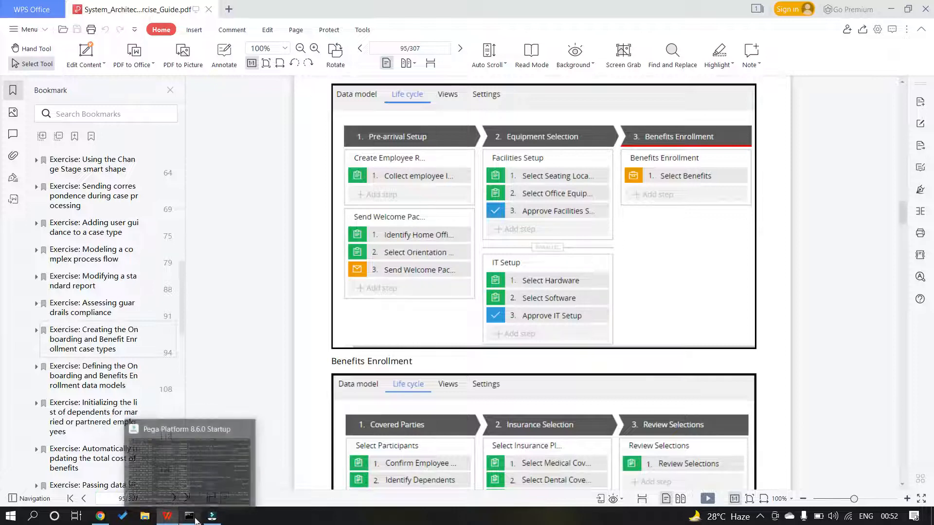
pyautogui.click(102, 516)
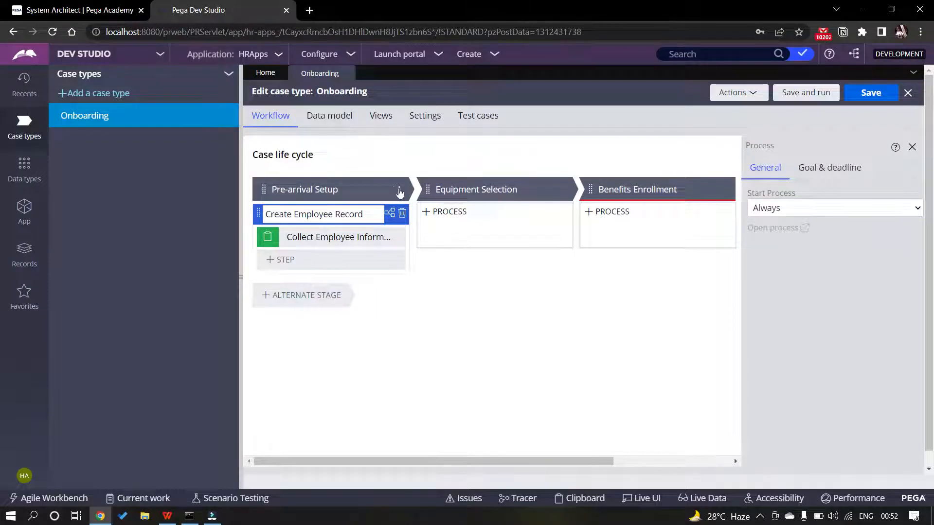
# Add a second process to Pre-arrival Setup named 'Send Welcome Packet'
pyautogui.click(399, 190)
pyautogui.moveTo(371, 209)
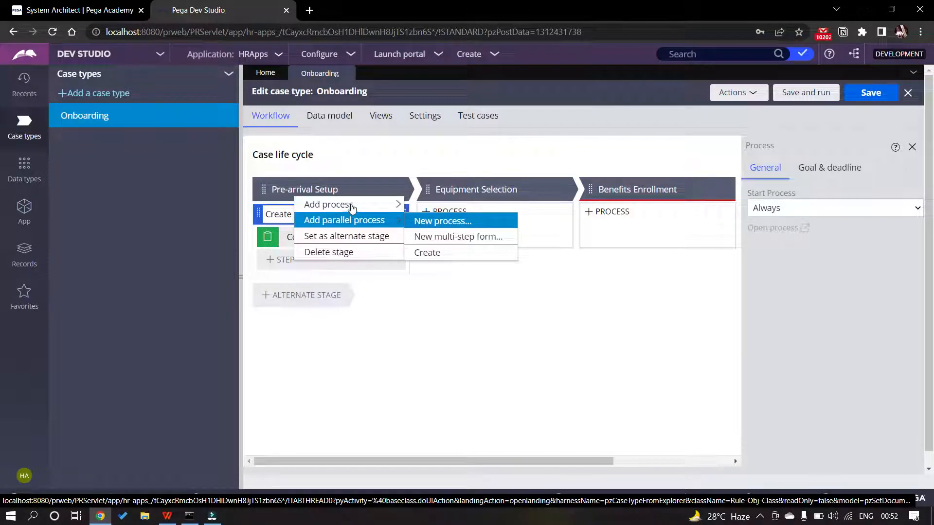
pyautogui.click(431, 207)
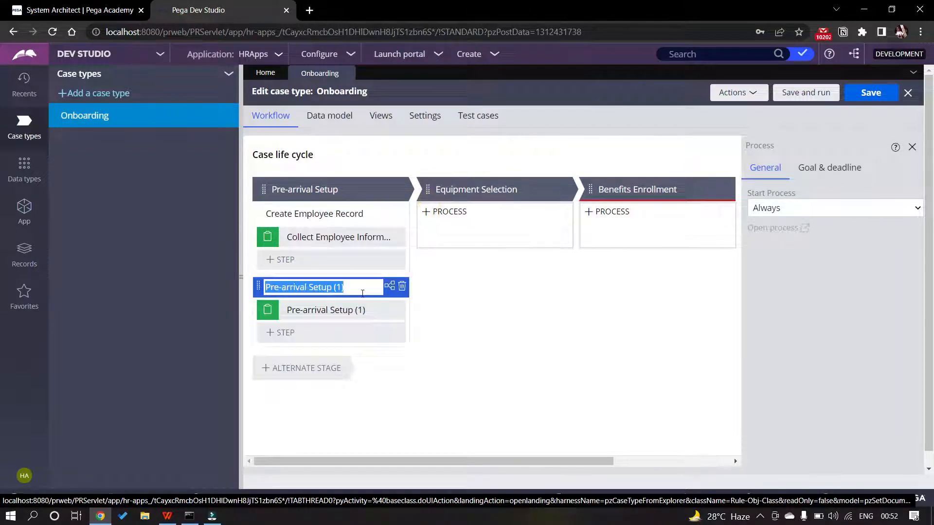
pyautogui.press('BackSpace')
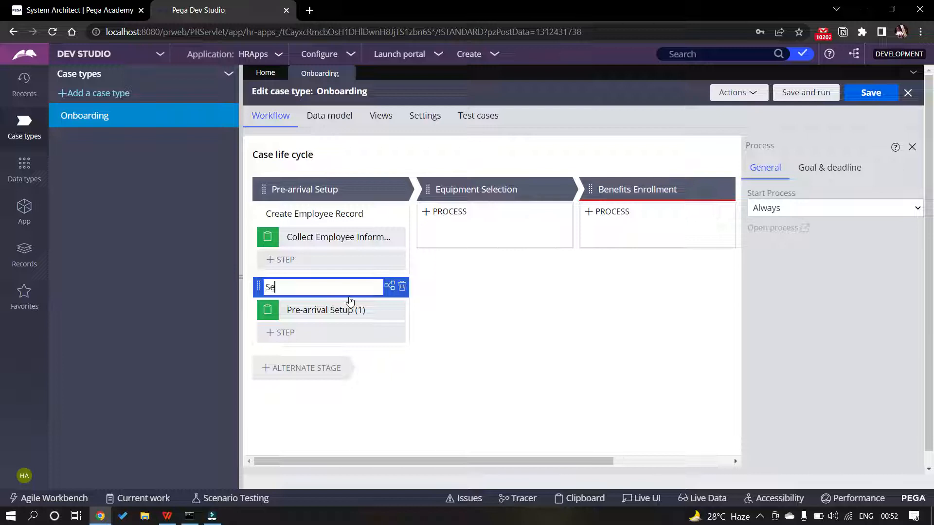
pyautogui.write('Send Welcome Packet')
pyautogui.hotkey('alt', 'Tab')
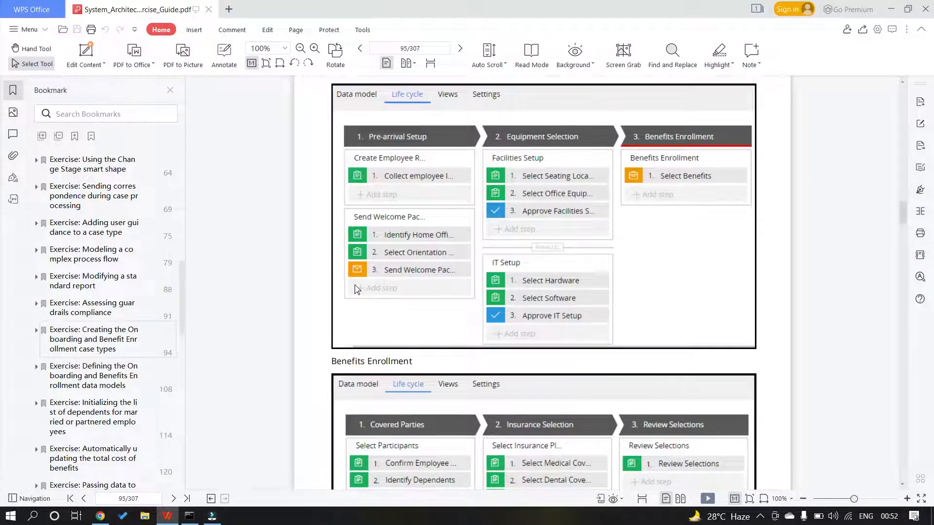
pyautogui.hotkey('alt', 'Tab')
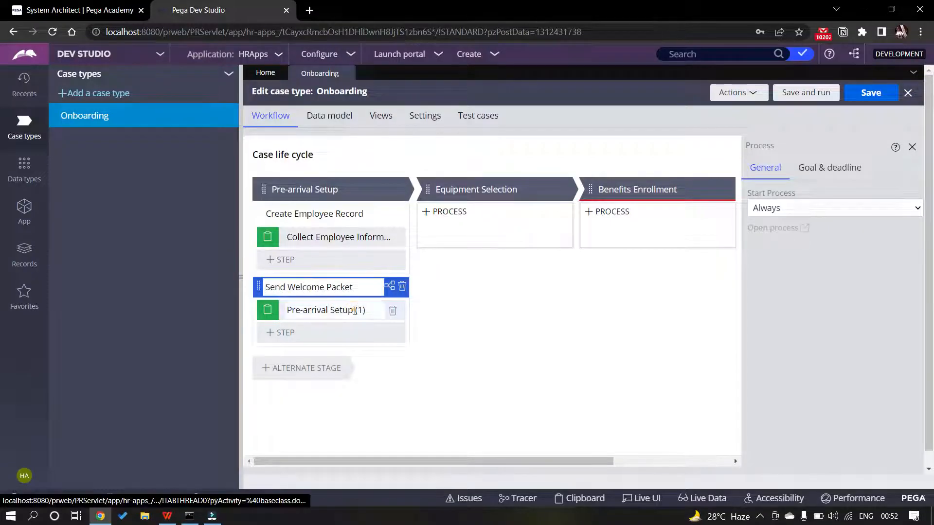
# Rename its first step 'Identify Home Office' and add a Collect information step 'Select Orientation Plan'
pyautogui.click(354, 310)
pyautogui.write('Ident')
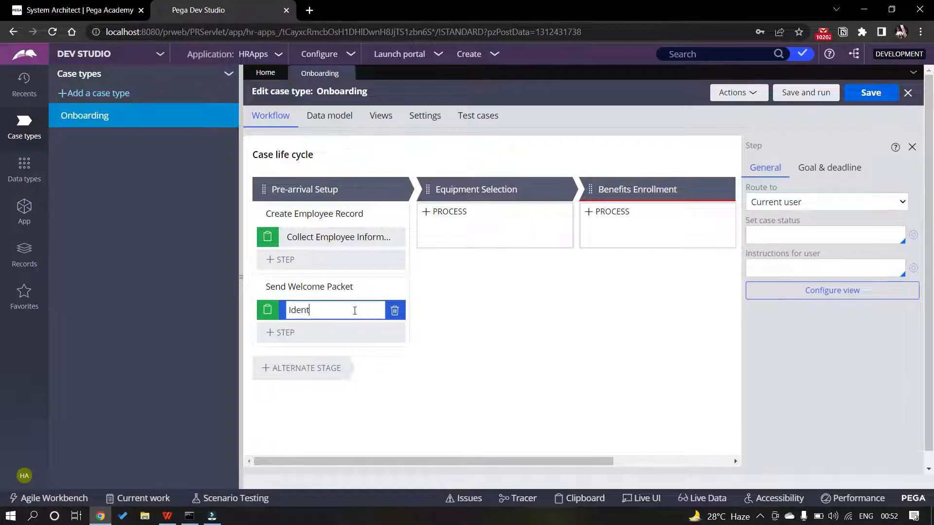
pyautogui.write('ify Home Office')
pyautogui.click(282, 332)
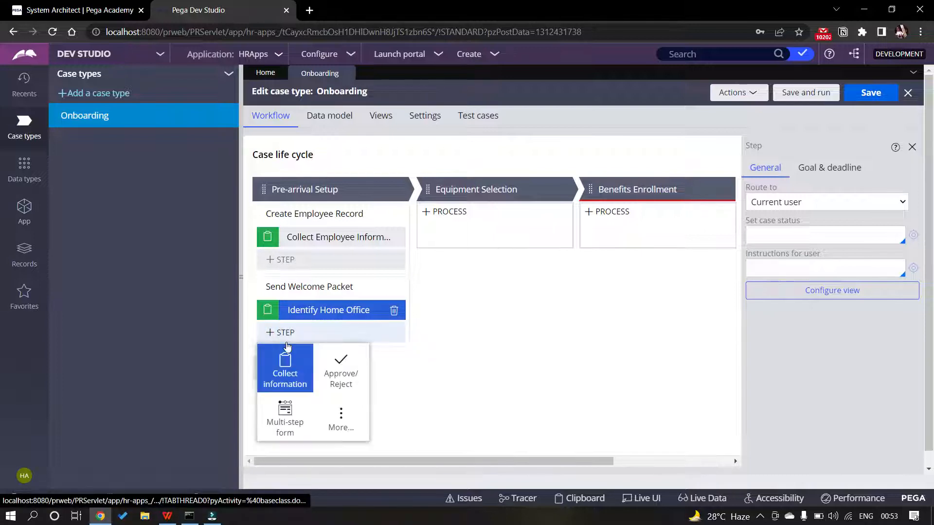
pyautogui.click(286, 353)
pyautogui.write('Sel')
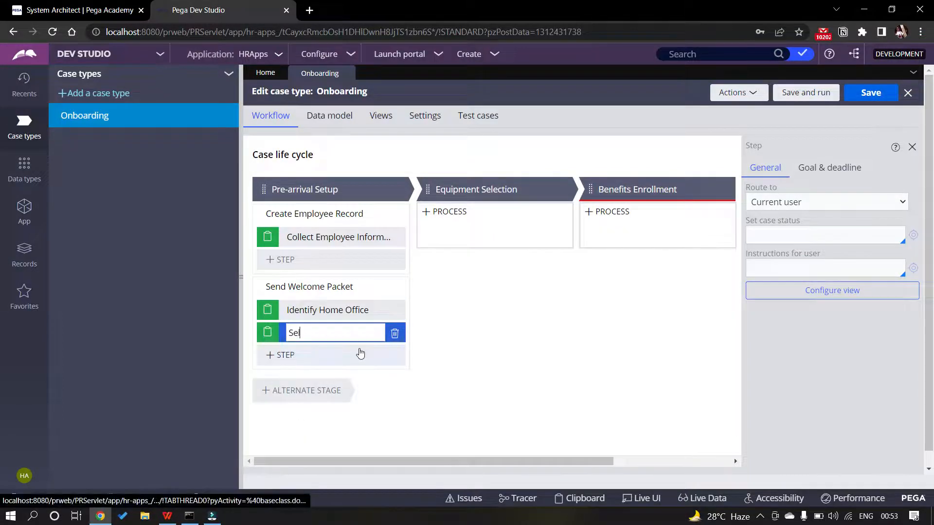
pyautogui.write('ect Ori')
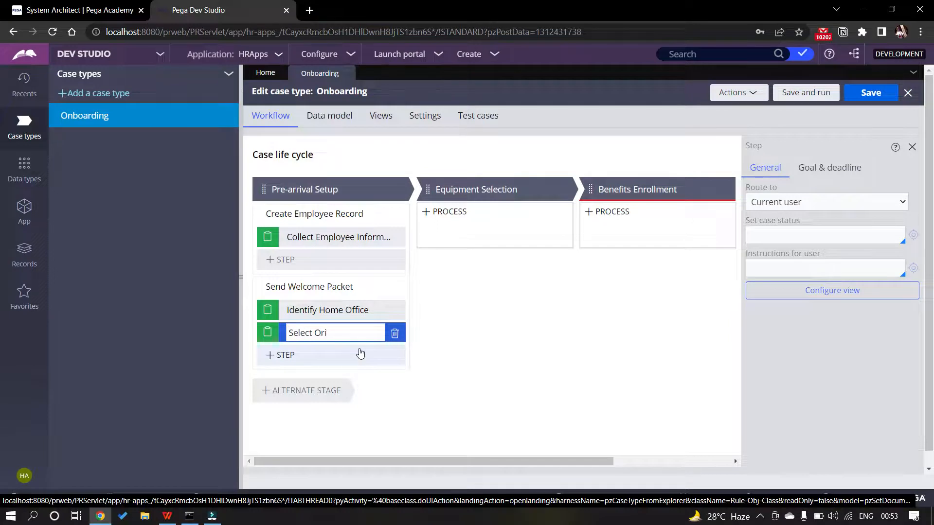
pyautogui.write('entatio')
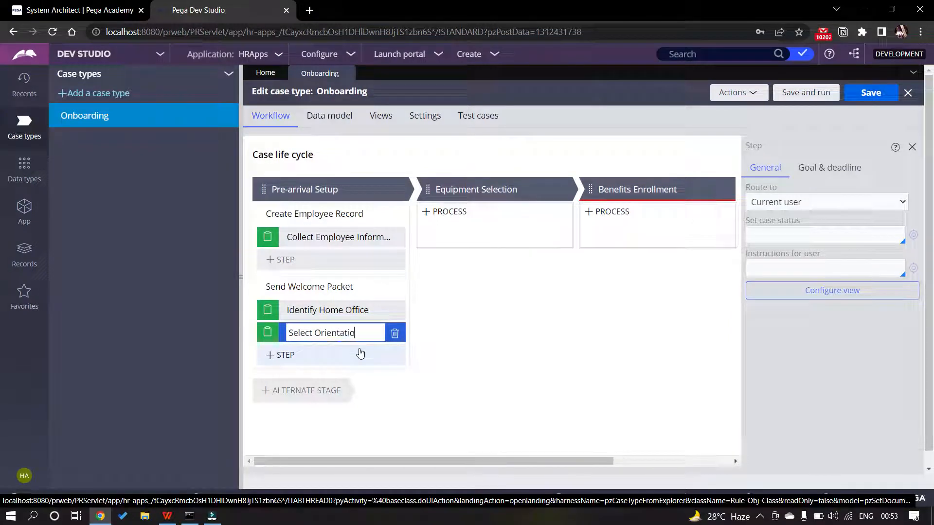
pyautogui.write('n Plan')
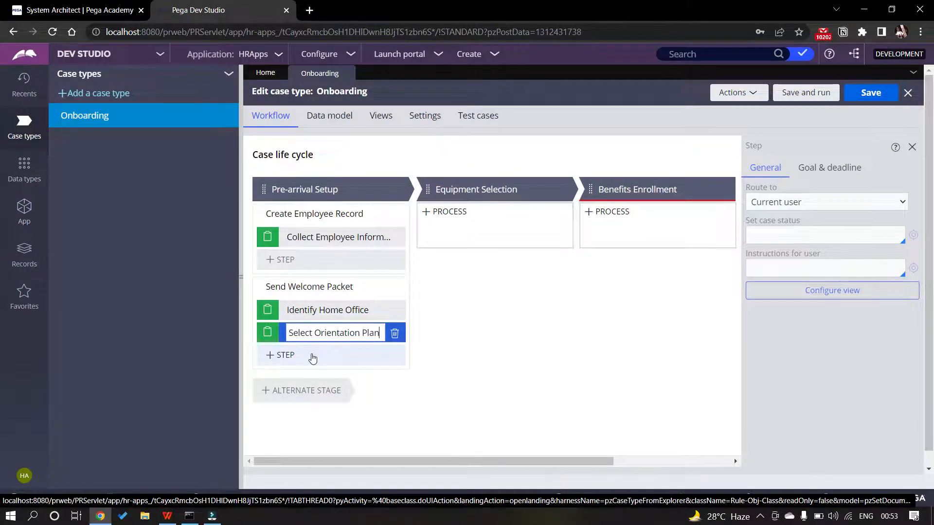
pyautogui.hotkey('alt', 'Tab')
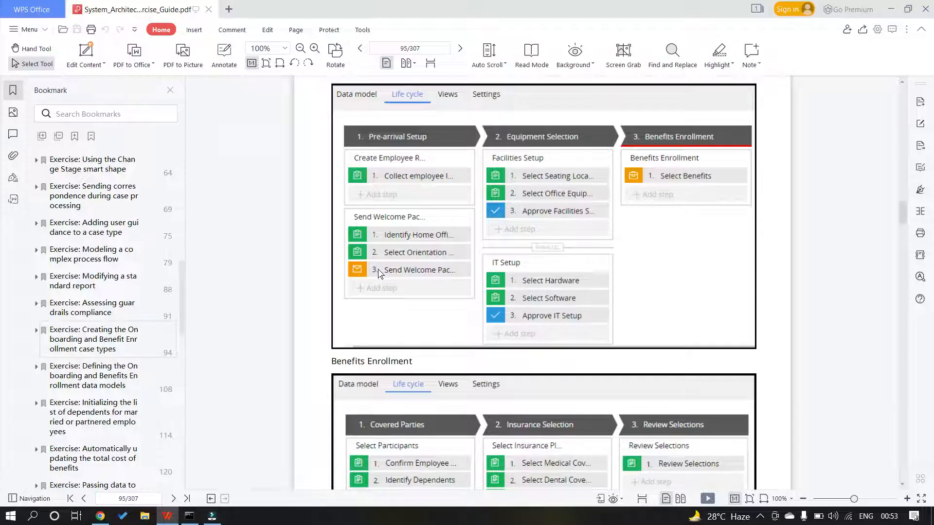
pyautogui.hotkey('alt', 'Tab')
# Add a Send email automation step to the end of the Send Welcome Packet process
pyautogui.click(286, 357)
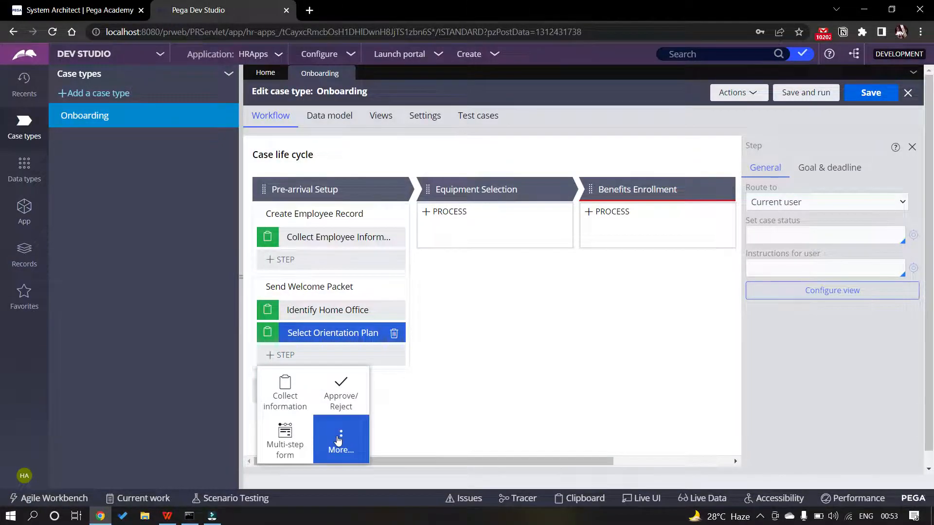
pyautogui.click(339, 440)
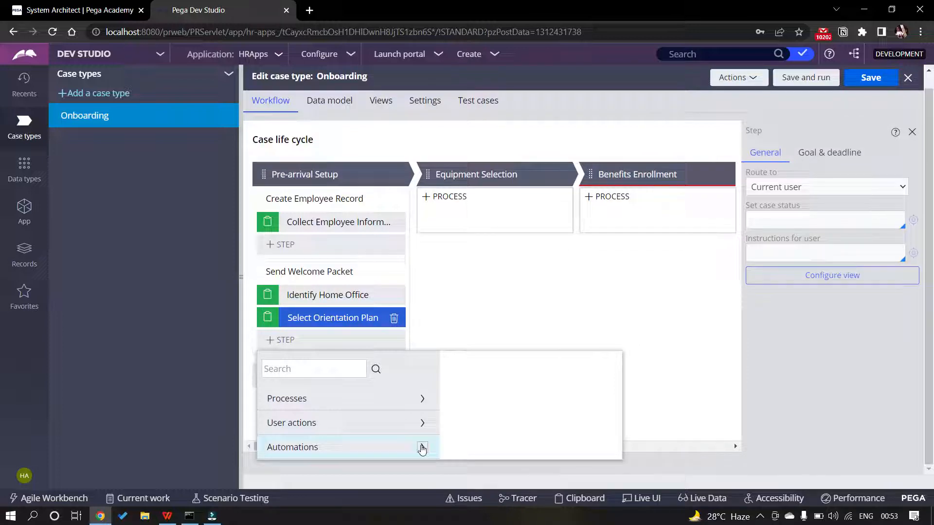
pyautogui.click(422, 447)
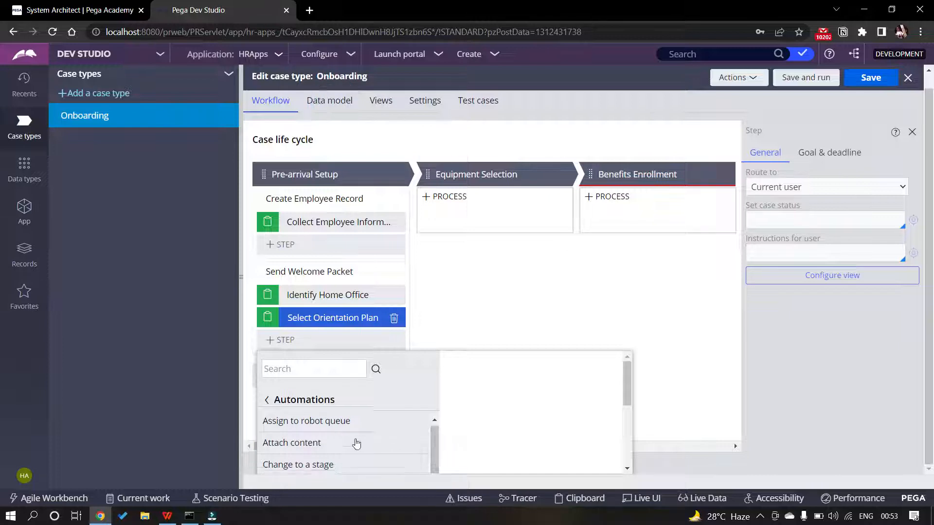
pyautogui.scroll(-2, 354, 440)
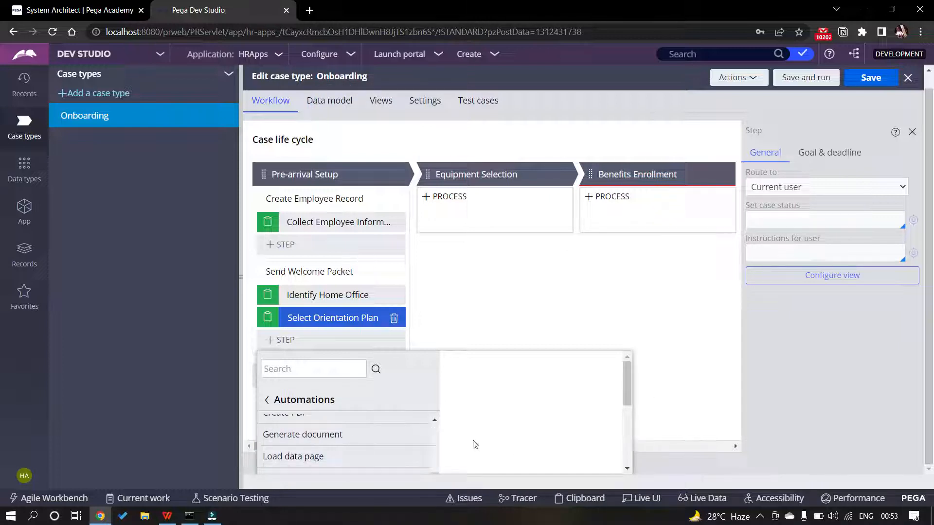
pyautogui.scroll(-3, 358, 440)
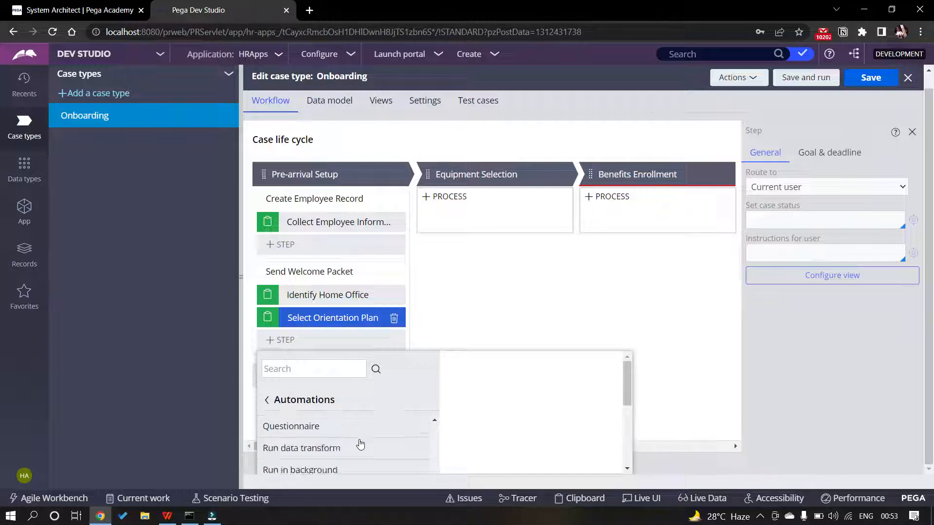
pyautogui.scroll(-3, 358, 447)
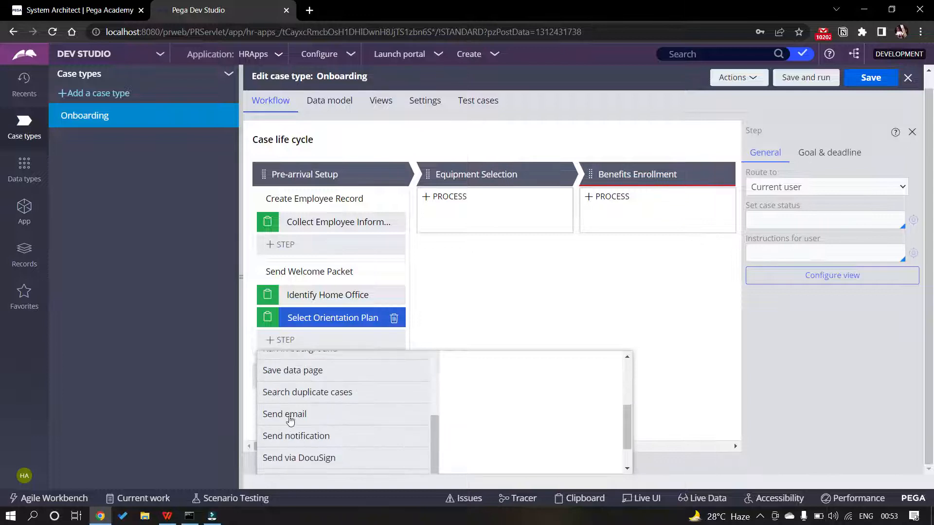
pyautogui.doubleClick(290, 415)
pyautogui.doubleClick(276, 418)
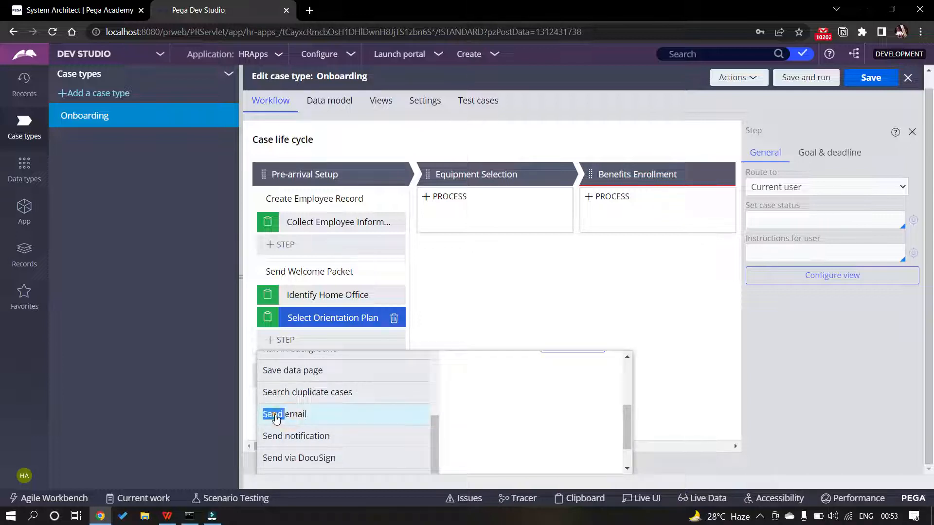
pyautogui.click(304, 415)
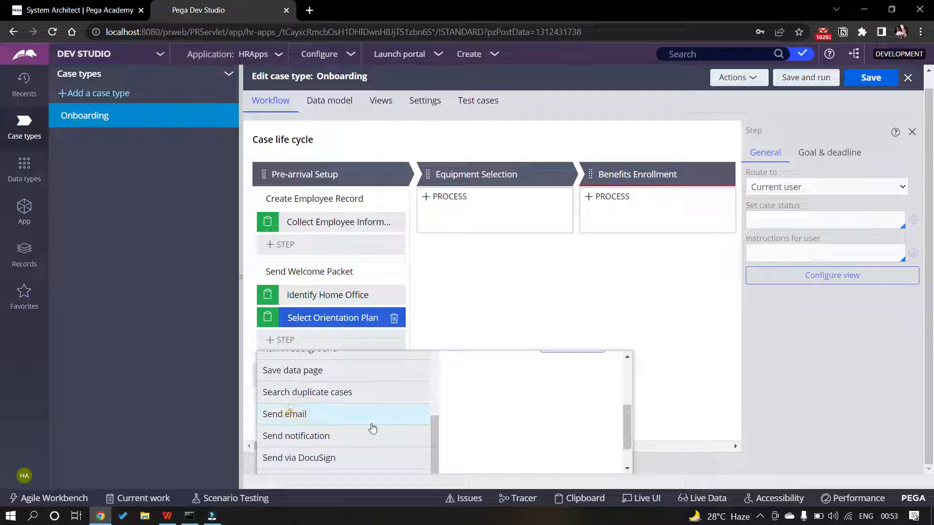
pyautogui.scroll(1, 548, 433)
pyautogui.scroll(2, 548, 433)
pyautogui.scroll(-2, 557, 437)
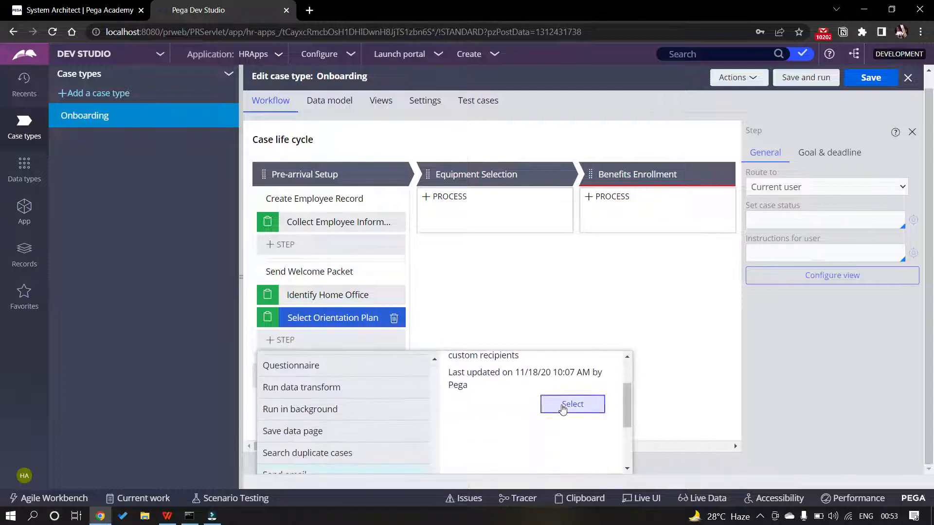
pyautogui.click(562, 406)
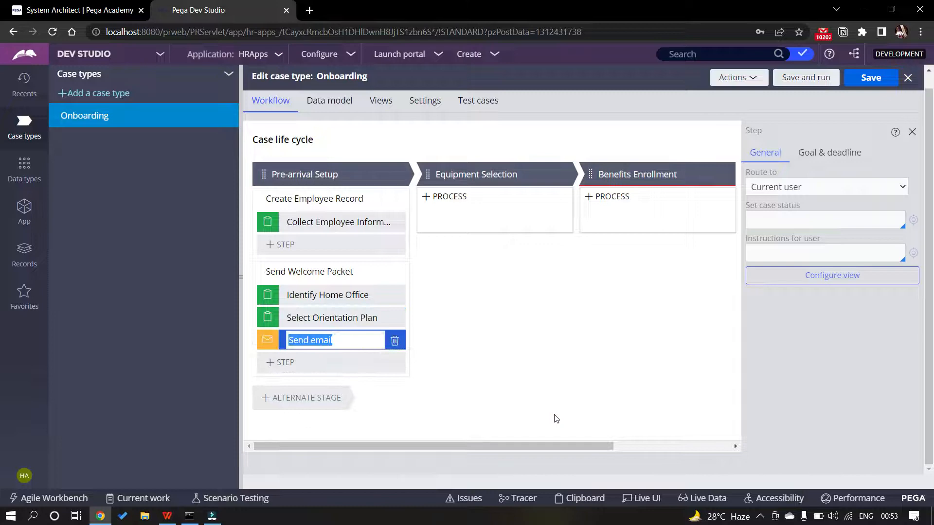
pyautogui.hotkey('alt', 'Tab')
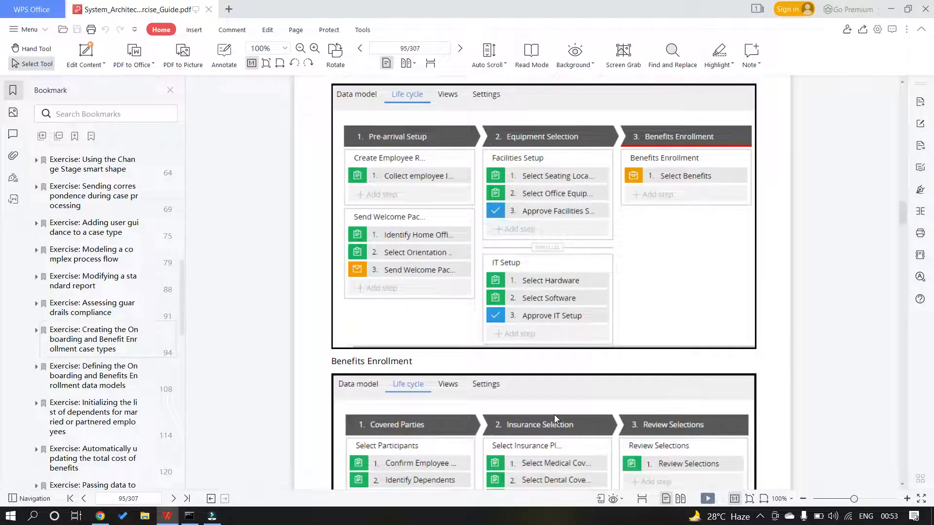
pyautogui.hotkey('alt', 'Tab')
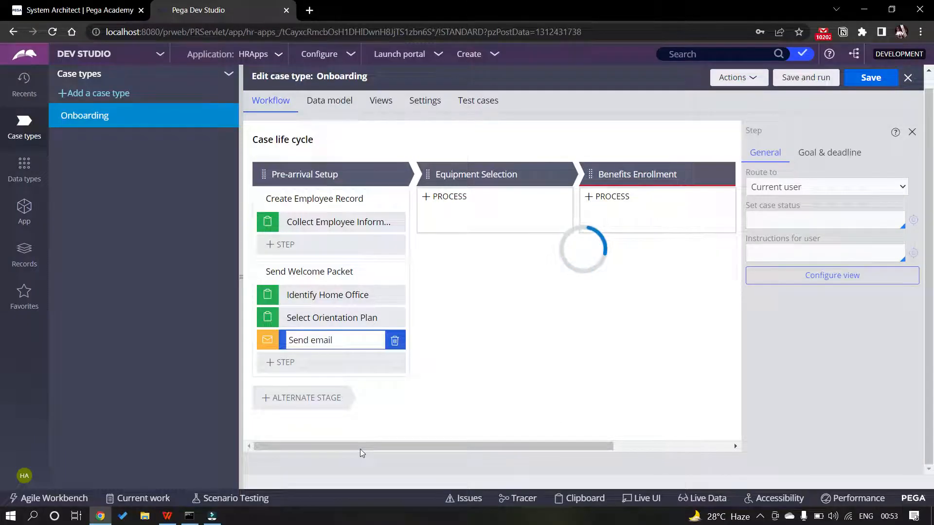
# Rename the new send-email step to 'Send Welcome Packet'
pyautogui.click(325, 341)
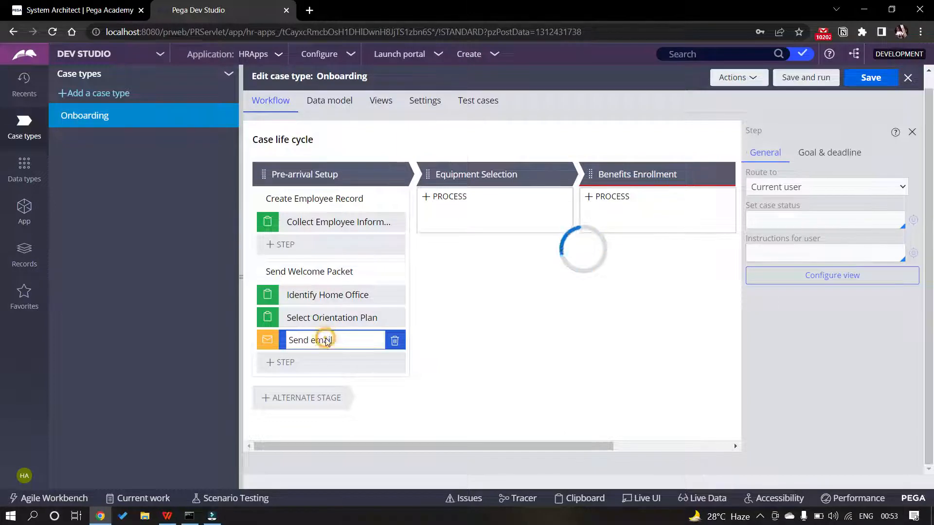
pyautogui.press('Right')
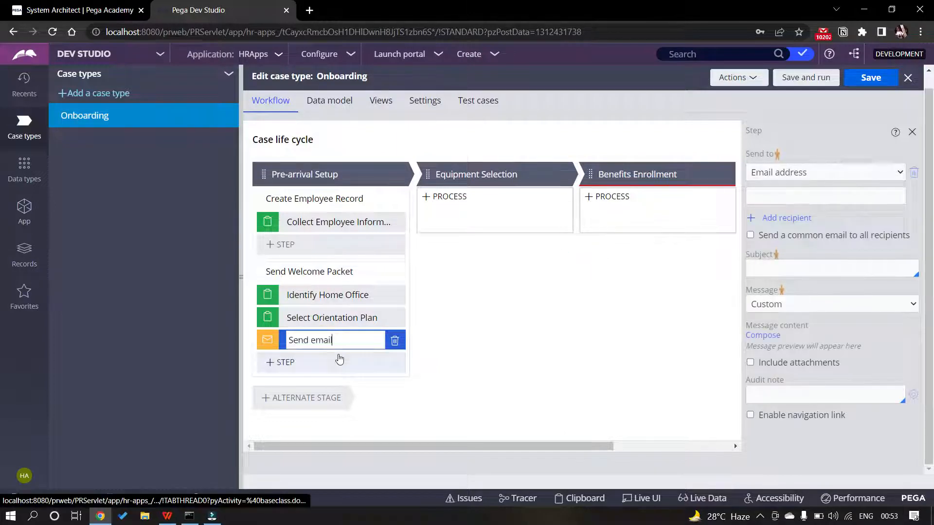
pyautogui.press('BackSpace')
pyautogui.press('BackSpace')
pyautogui.press('BackSpace')
pyautogui.press('BackSpace')
pyautogui.press('BackSpace')
pyautogui.write('W')
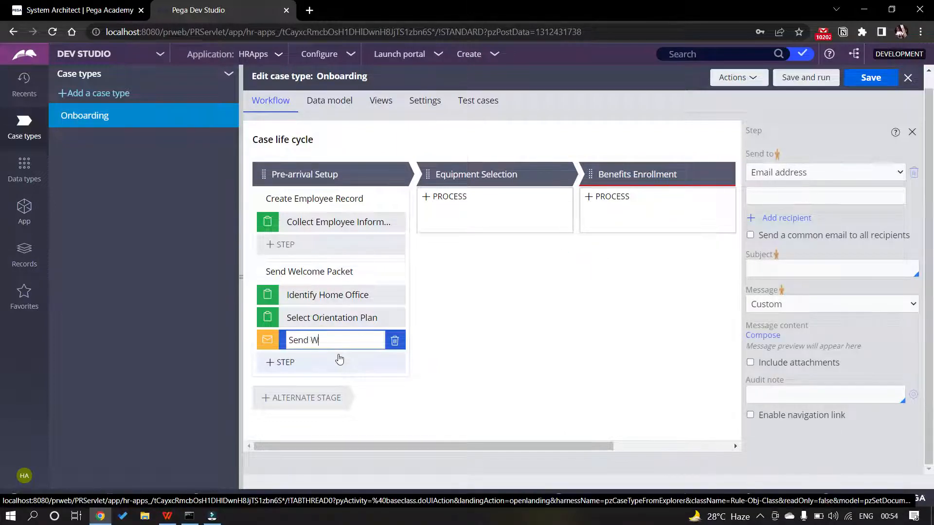
pyautogui.write('elcome Packet')
pyautogui.click(434, 409)
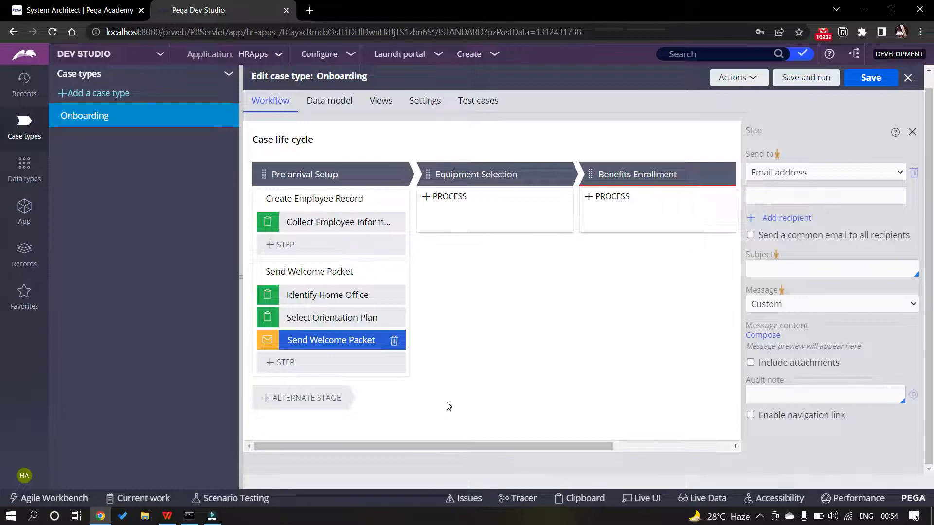
pyautogui.hotkey('alt', 'Tab')
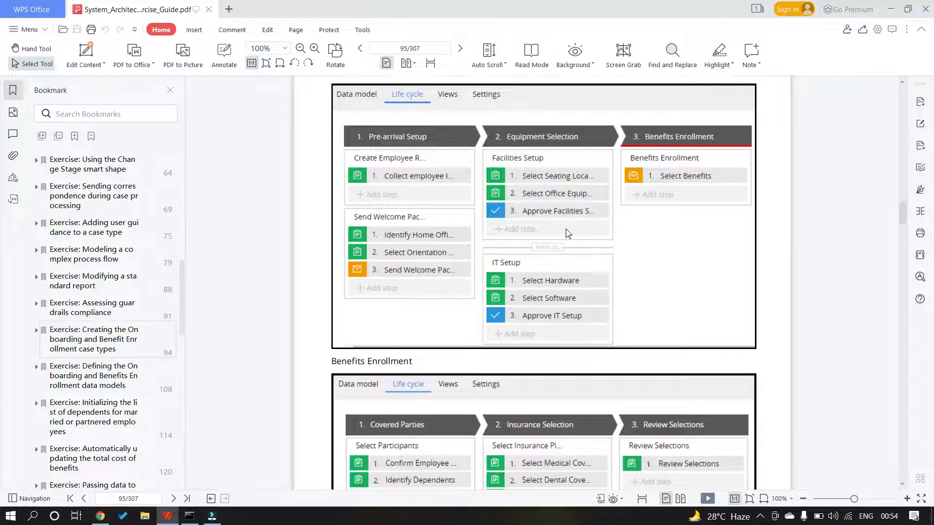
# Add a process to Equipment Selection with a Collect information step 'Select Seating Location'
pyautogui.hotkey('alt', 'Tab')
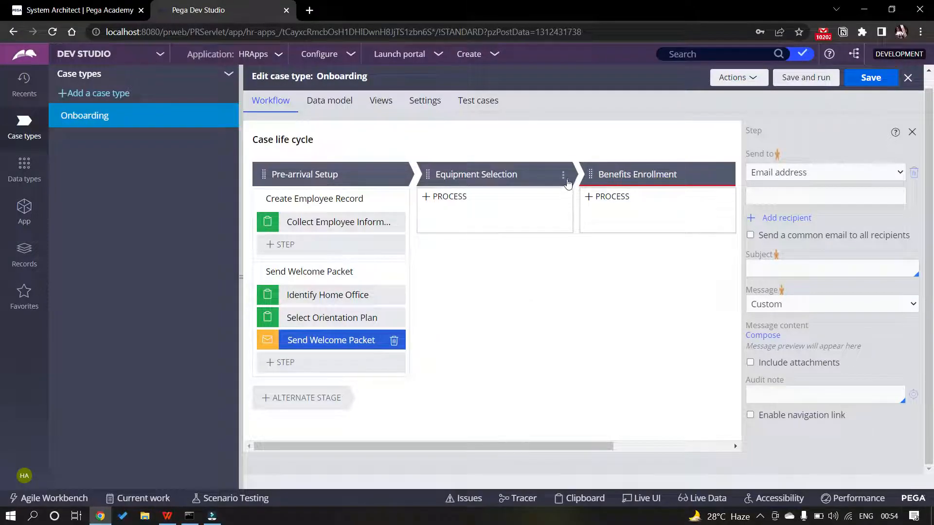
pyautogui.click(564, 176)
pyautogui.click(444, 196)
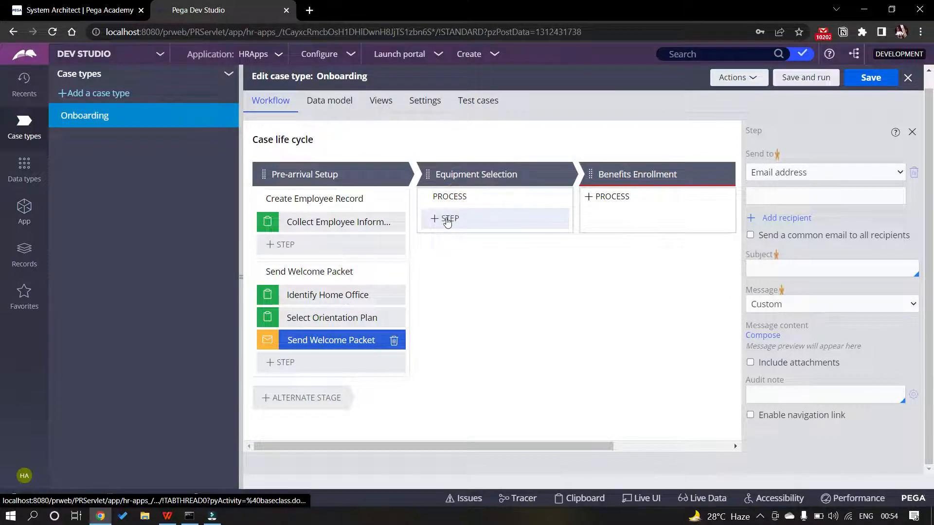
pyautogui.click(447, 218)
pyautogui.click(444, 247)
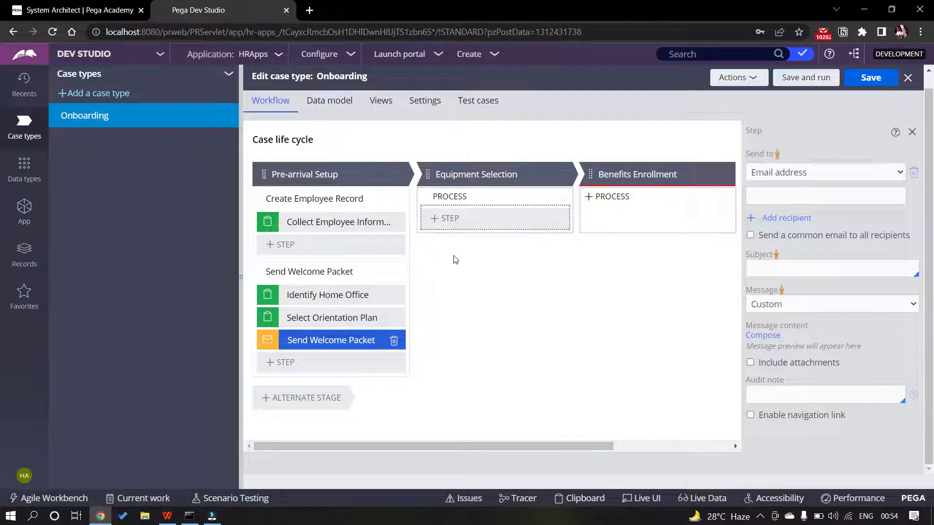
pyautogui.hotkey('alt', 'Tab')
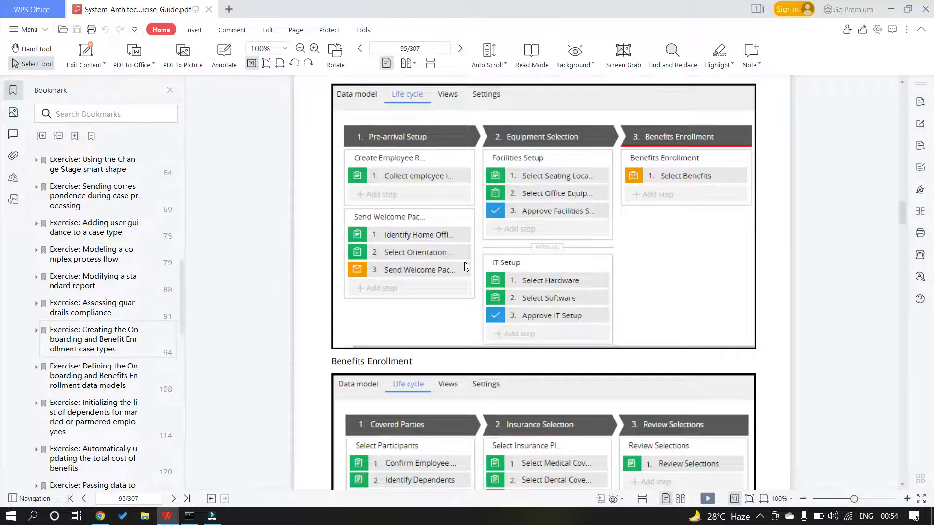
pyautogui.hotkey('alt', 'Tab')
pyautogui.write('Se')
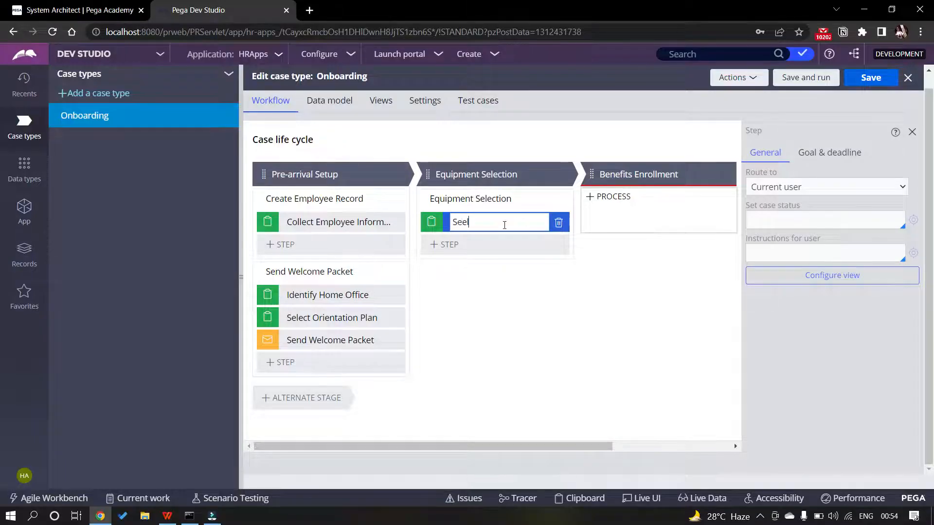
pyautogui.write('lect Seating Location')
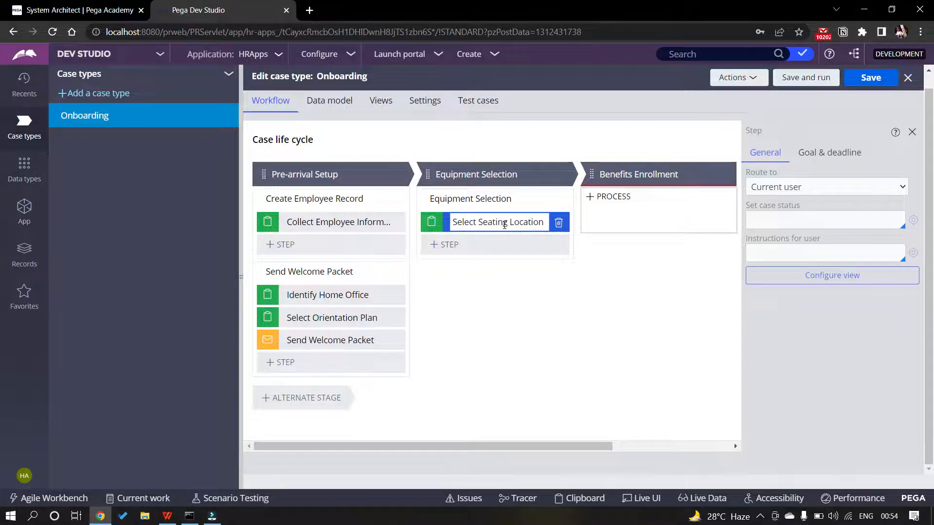
# Add a second Collect information step named 'Select Office Equipment'
pyautogui.hotkey('alt', 'Tab')
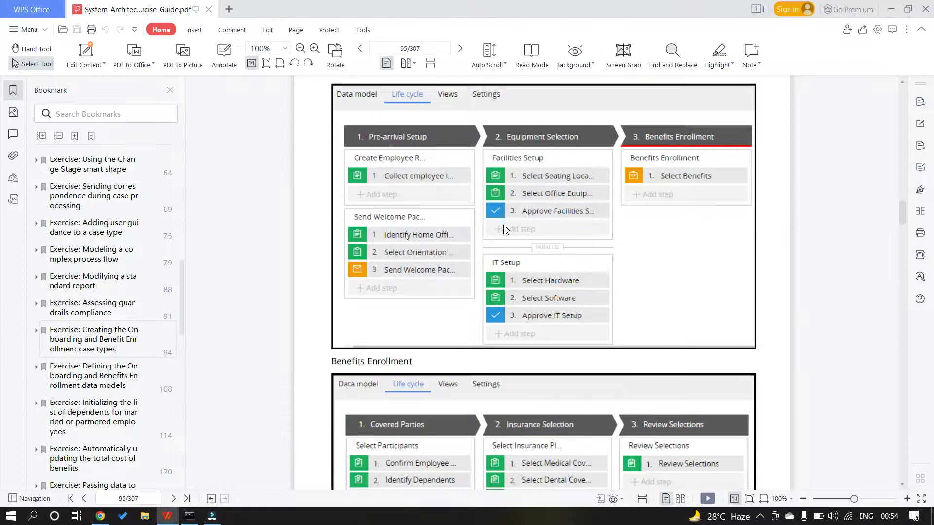
pyautogui.hotkey('alt', 'Tab')
pyautogui.click(448, 244)
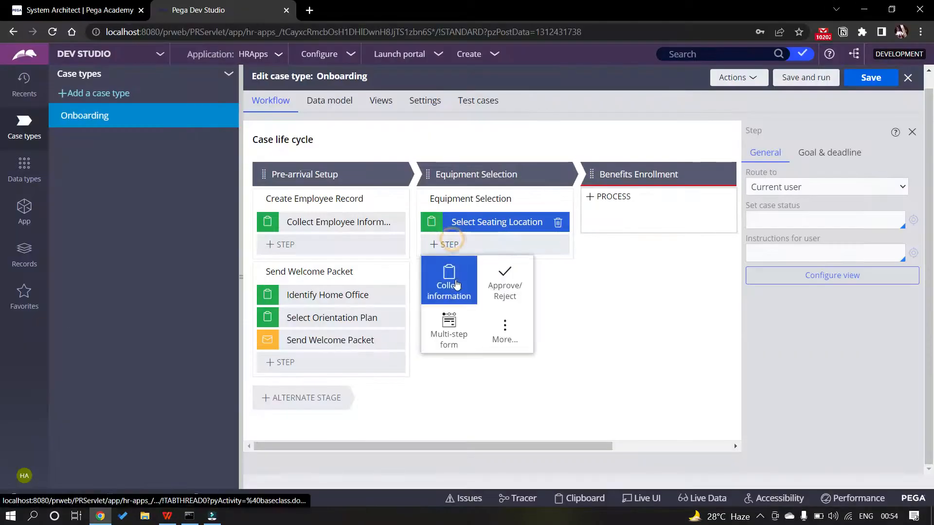
pyautogui.click(456, 285)
pyautogui.write('Select Office E')
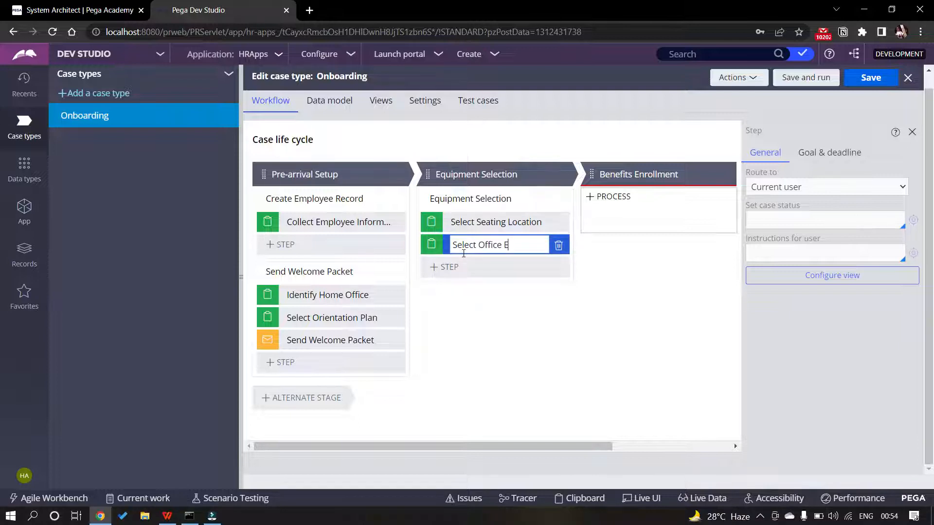
pyautogui.write('quipment')
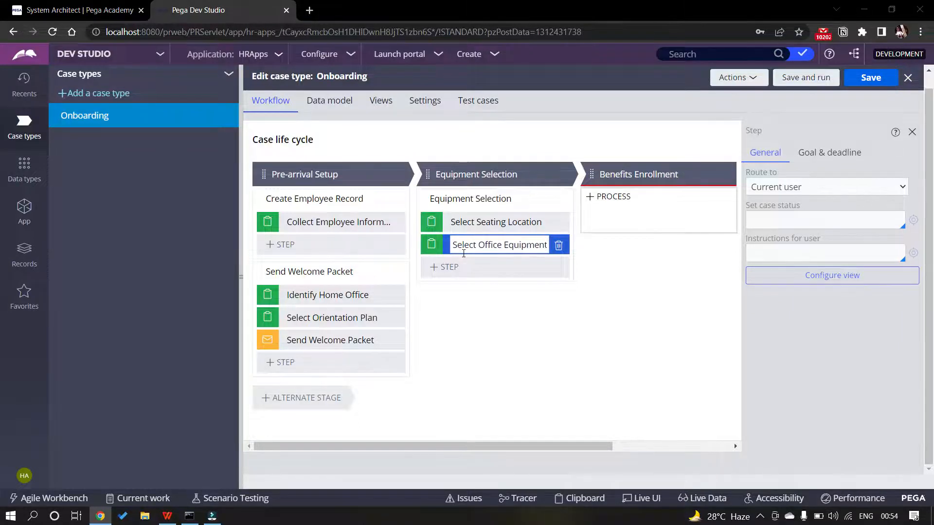
# Add a third step to the process and choose the approval step type
pyautogui.hotkey('alt', 'Tab')
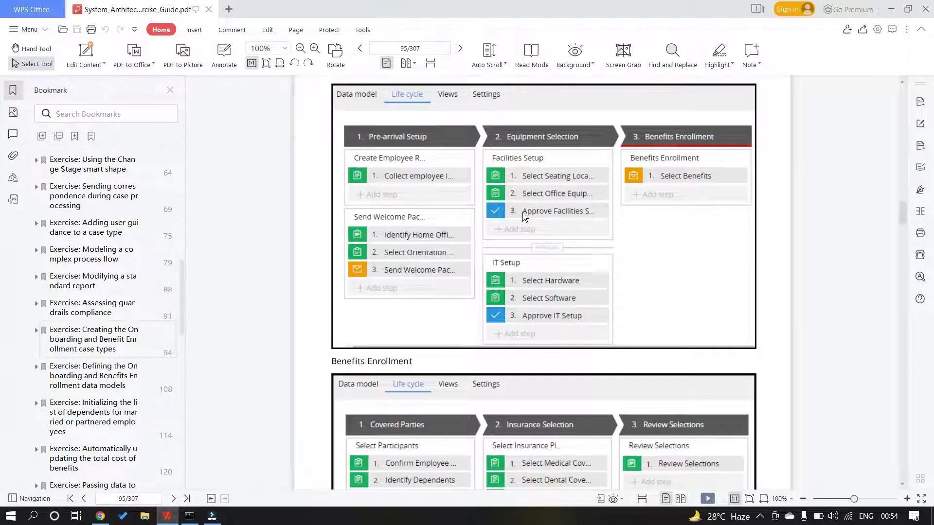
pyautogui.hotkey('alt', 'Tab')
pyautogui.click(444, 267)
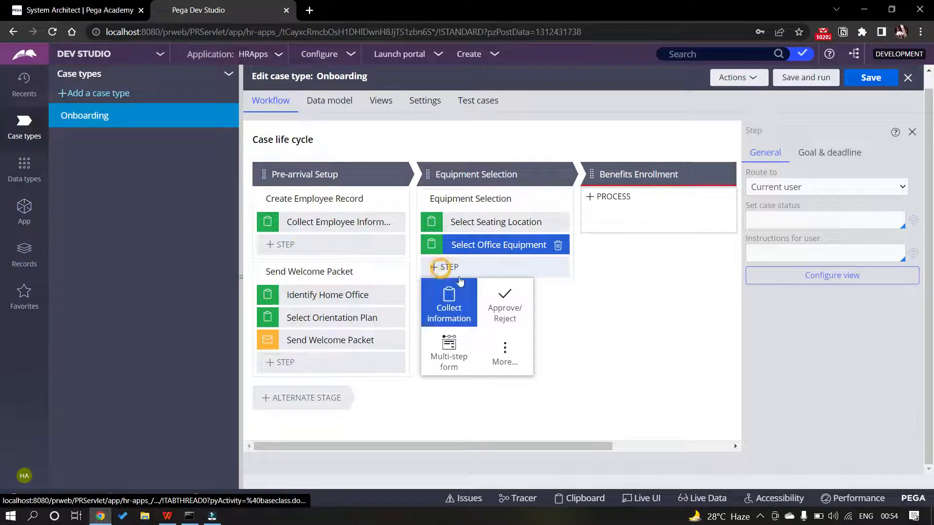
pyautogui.click(514, 299)
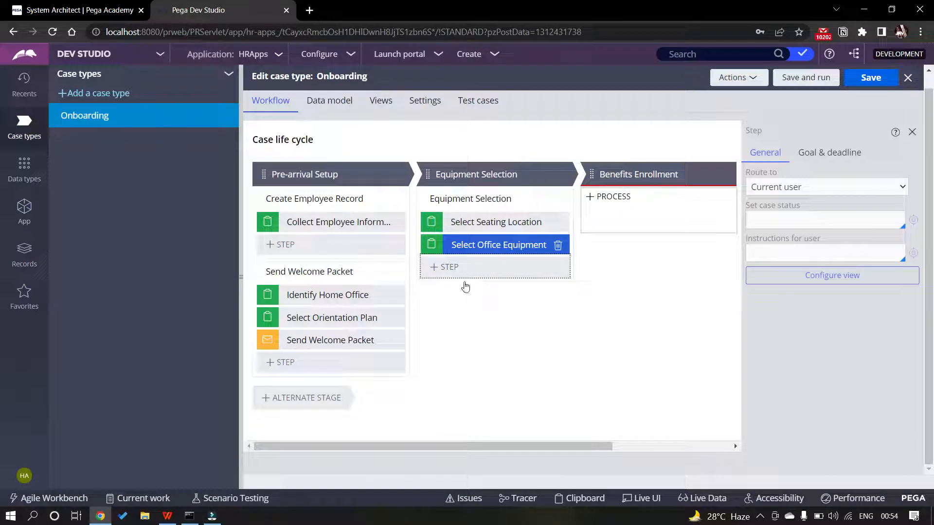
# Name the new approval step 'Approve Facilities Setup', adding the Approval Rejection alternate stage
pyautogui.hotkey('alt', 'Tab')
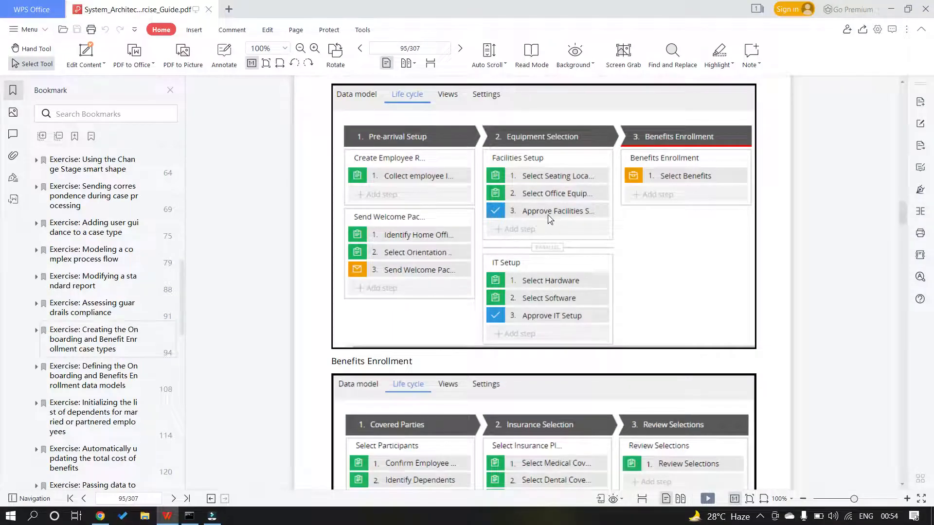
pyautogui.hotkey('alt', 'Tab')
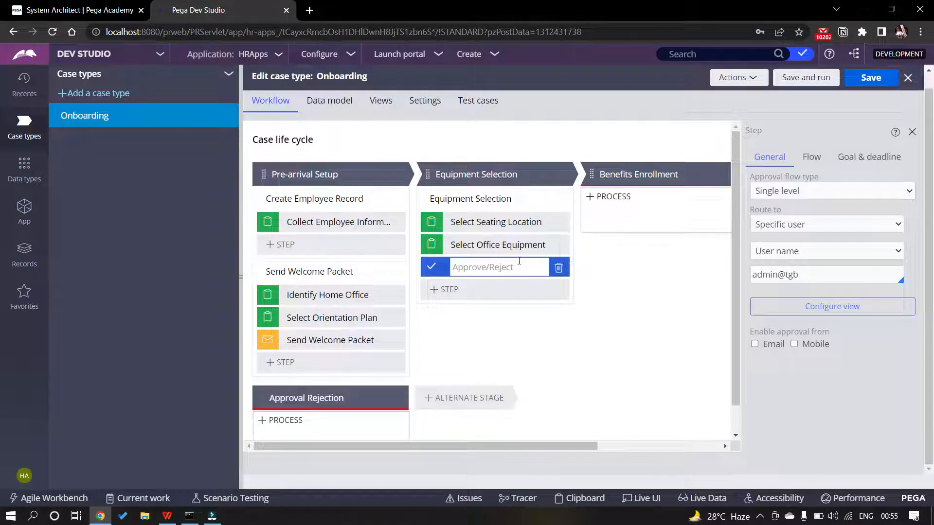
pyautogui.write('Approve Facilities Setup')
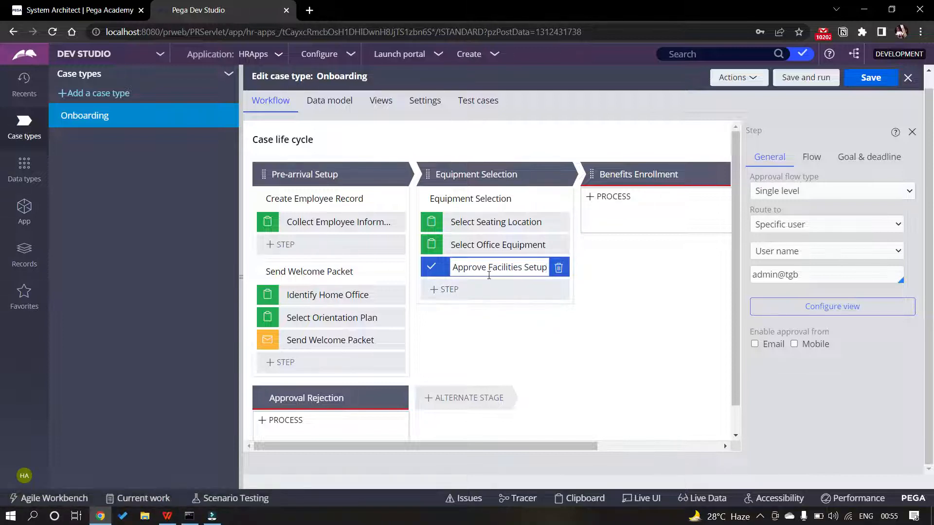
pyautogui.scroll(-1, 488, 276)
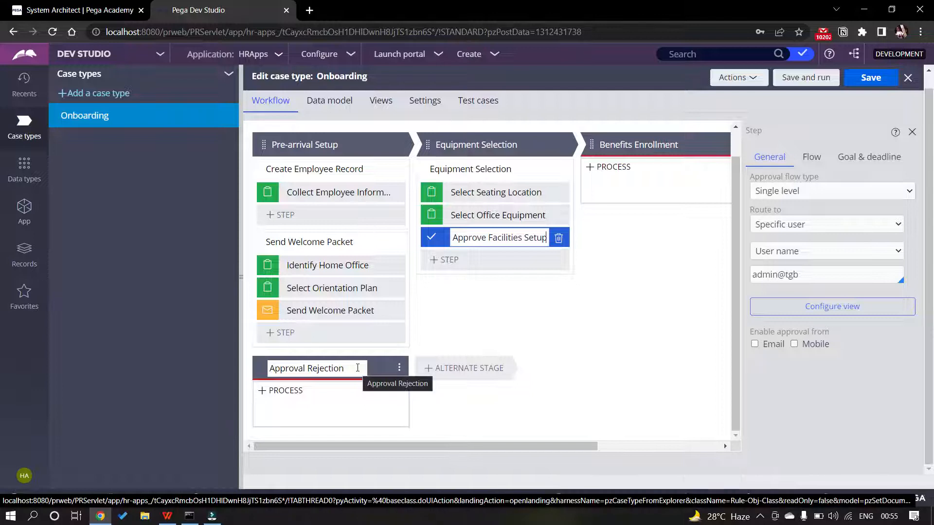
pyautogui.click(503, 298)
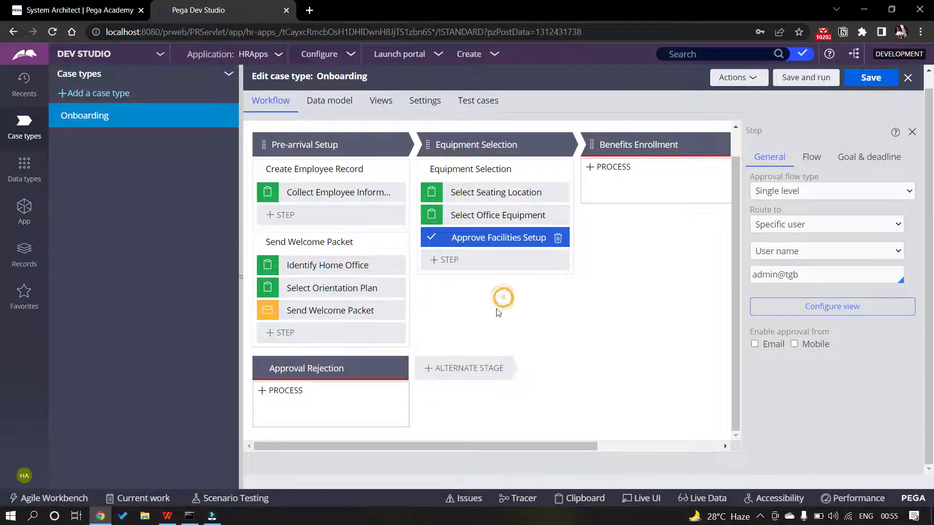
# Replace the Equipment Selection process name with 'Facilities Setup' as shown in the guide
pyautogui.click(564, 144)
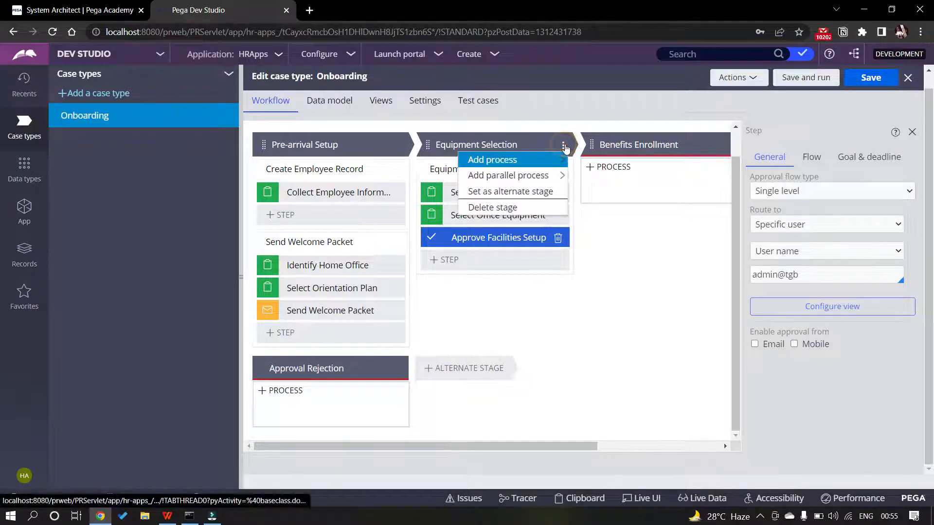
pyautogui.moveTo(520, 167)
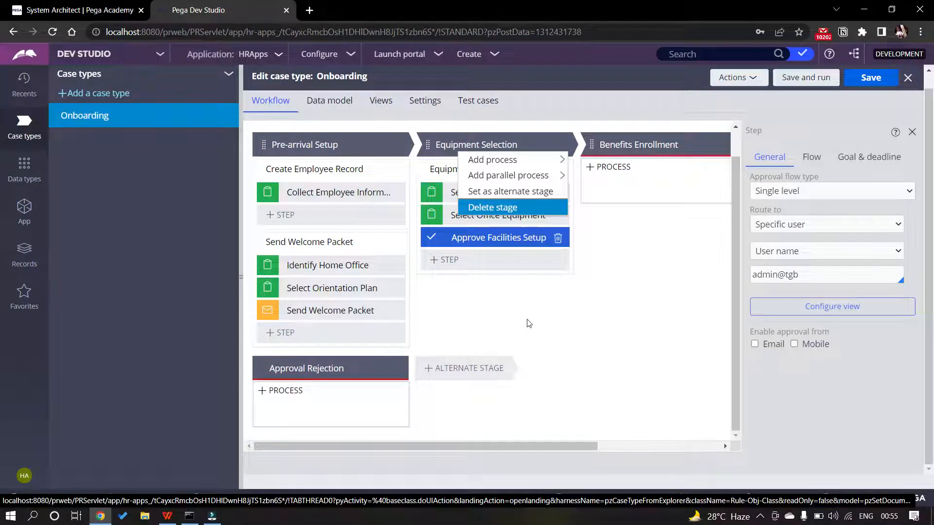
pyautogui.click(492, 208)
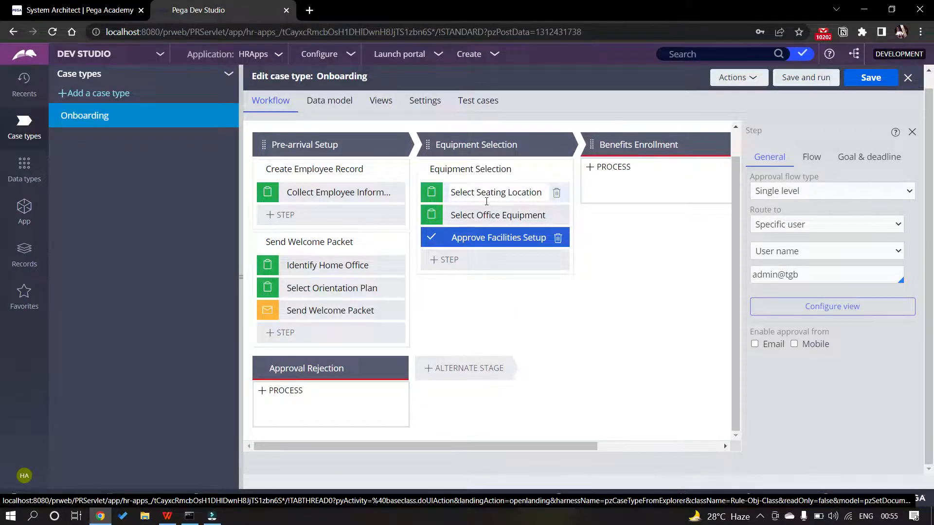
pyautogui.hotkey('alt', 'Tab')
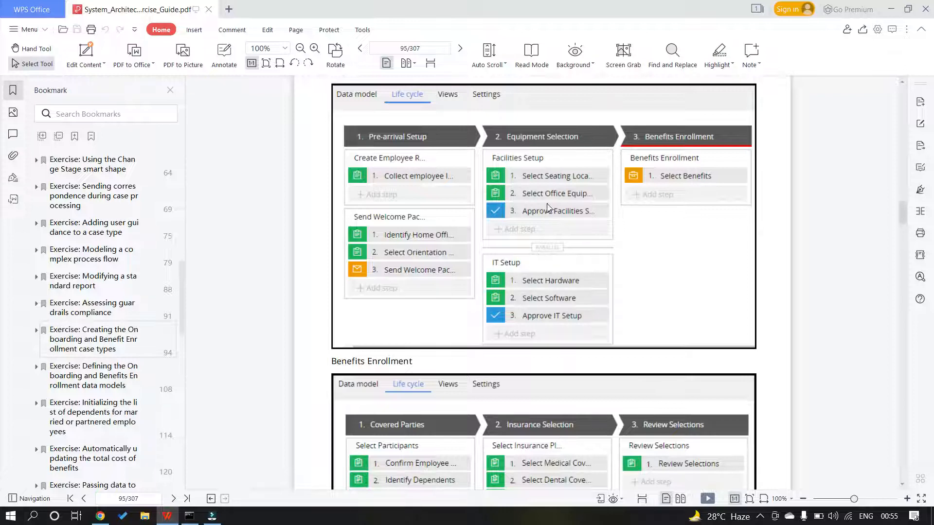
pyautogui.hotkey('alt', 'Tab')
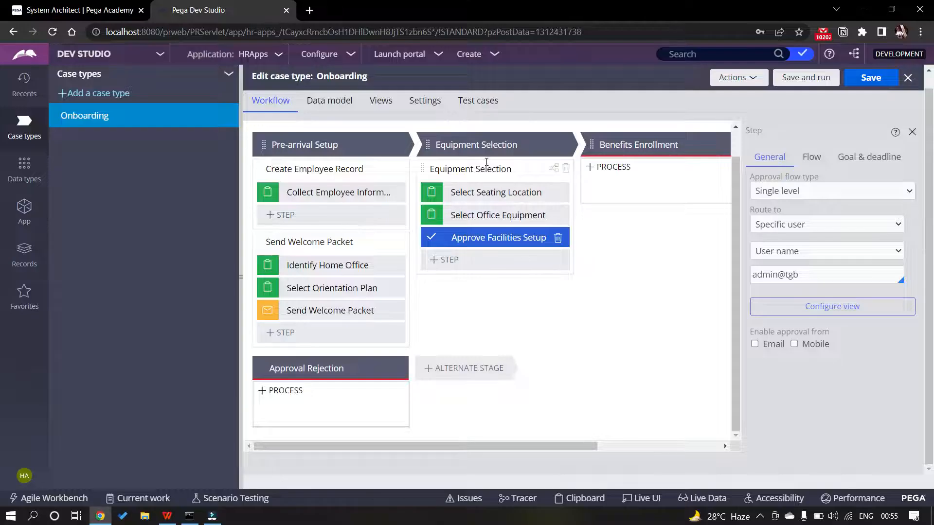
pyautogui.click(488, 170)
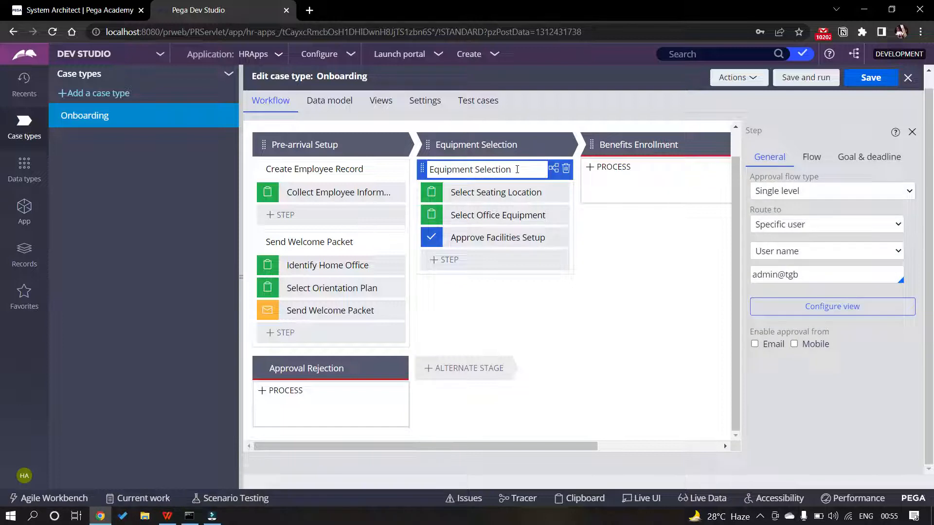
pyautogui.click(517, 169)
pyautogui.write('Facilities Setup')
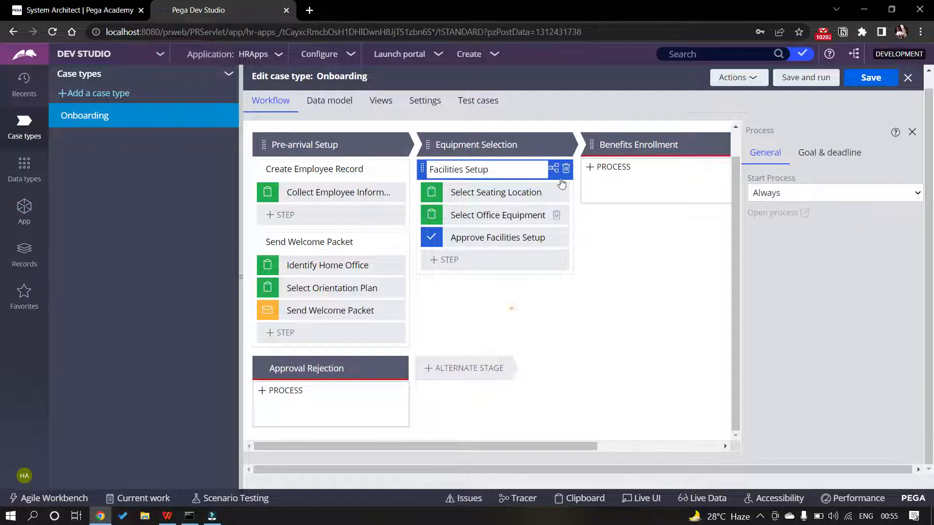
pyautogui.click(563, 145)
# Add a parallel IT Setup process to Equipment Selection, with Select Hardware as its first step
pyautogui.moveTo(563, 165)
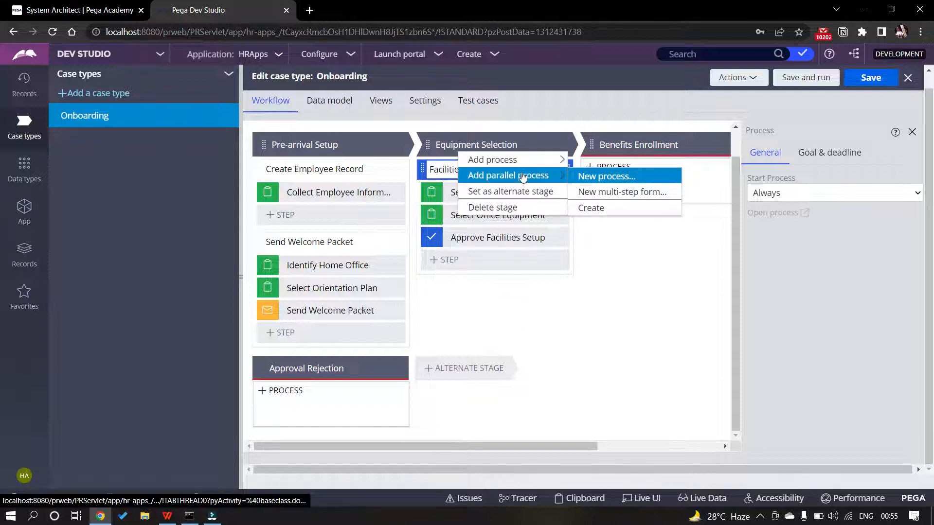
pyautogui.click(591, 176)
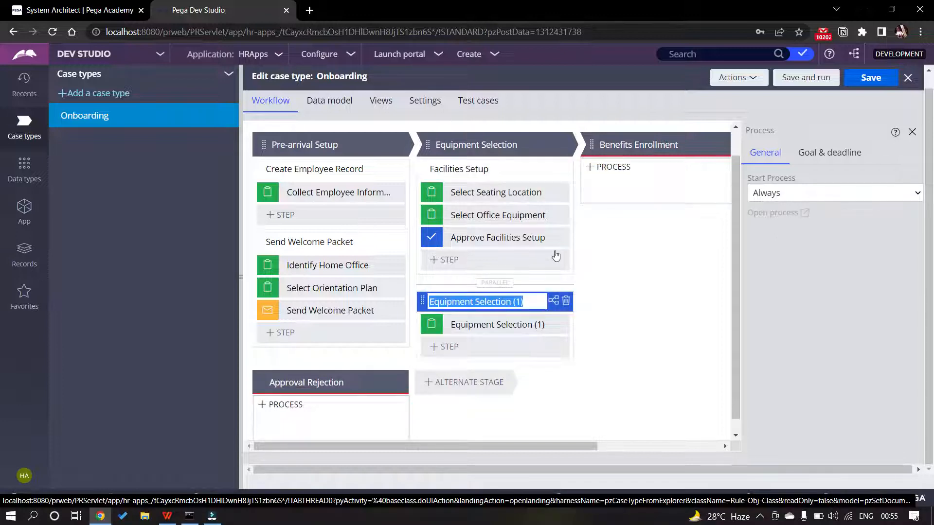
pyautogui.press('BackSpace')
pyautogui.write('IT Setup')
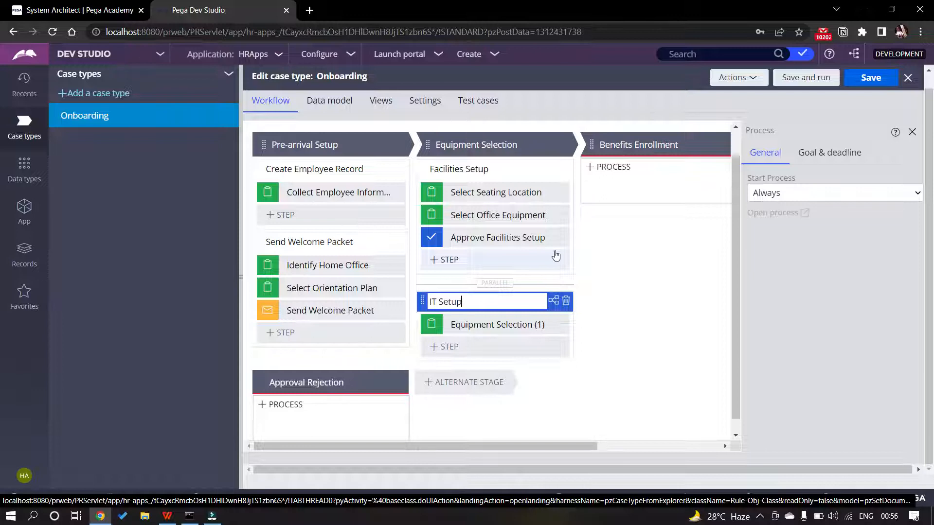
pyautogui.click(513, 329)
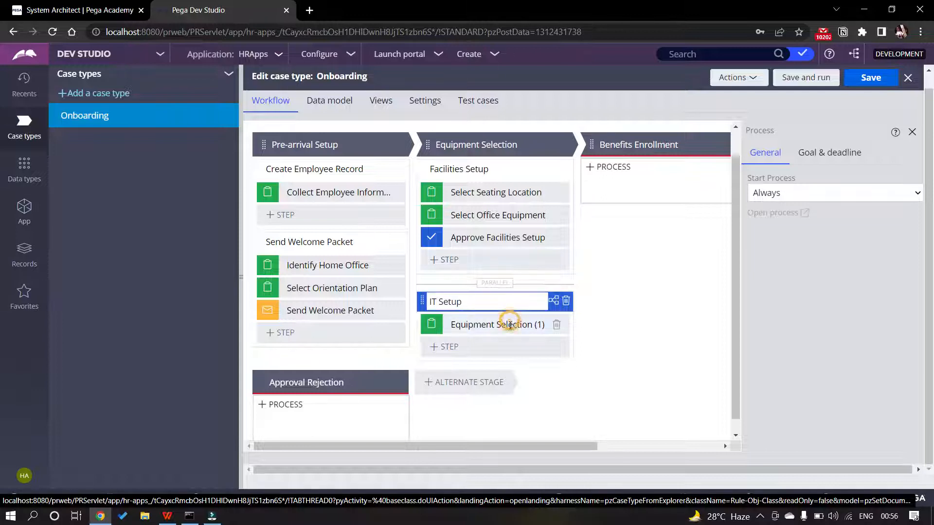
pyautogui.hotkey('alt', 'Tab')
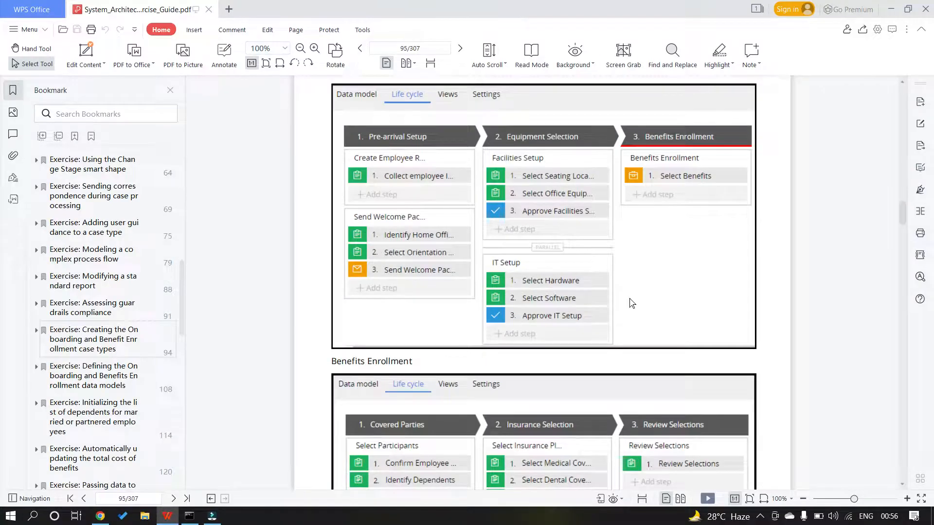
pyautogui.hotkey('alt', 'Tab')
pyautogui.write('Se')
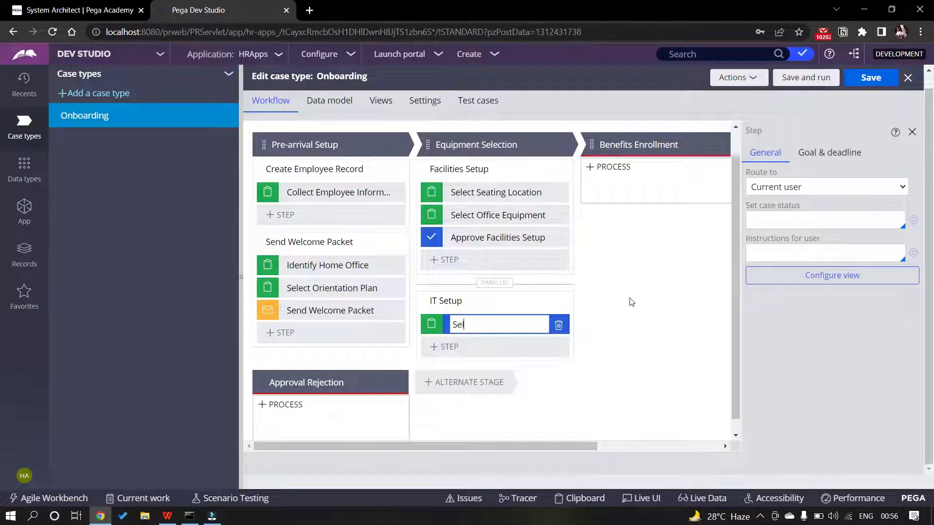
pyautogui.write('lect Hardware')
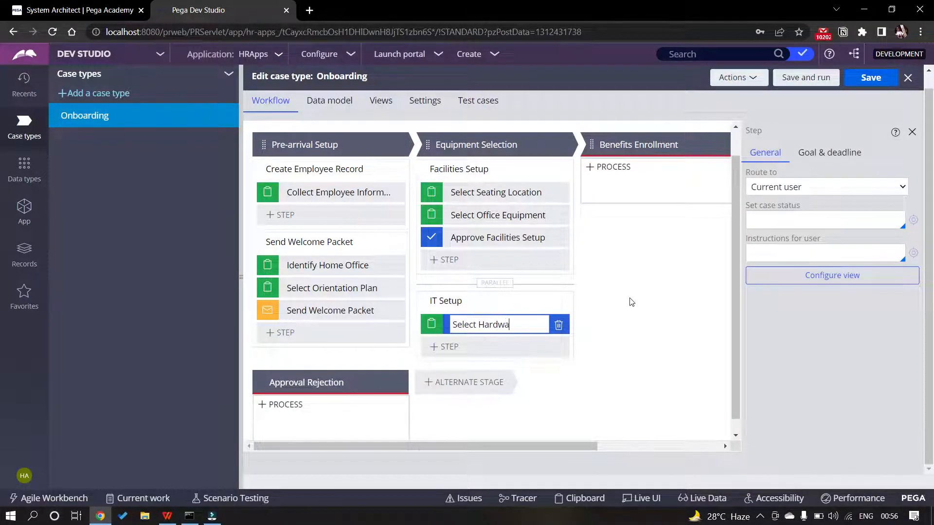
# Add a Select Software collect-information step, then an Approve IT Setup approval step
pyautogui.click(445, 347)
pyautogui.click(458, 374)
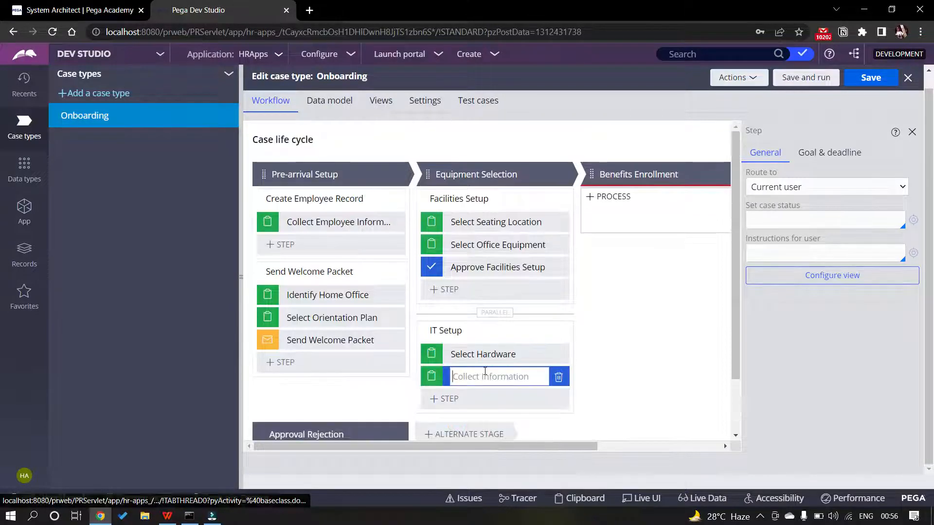
pyautogui.write('Select Software')
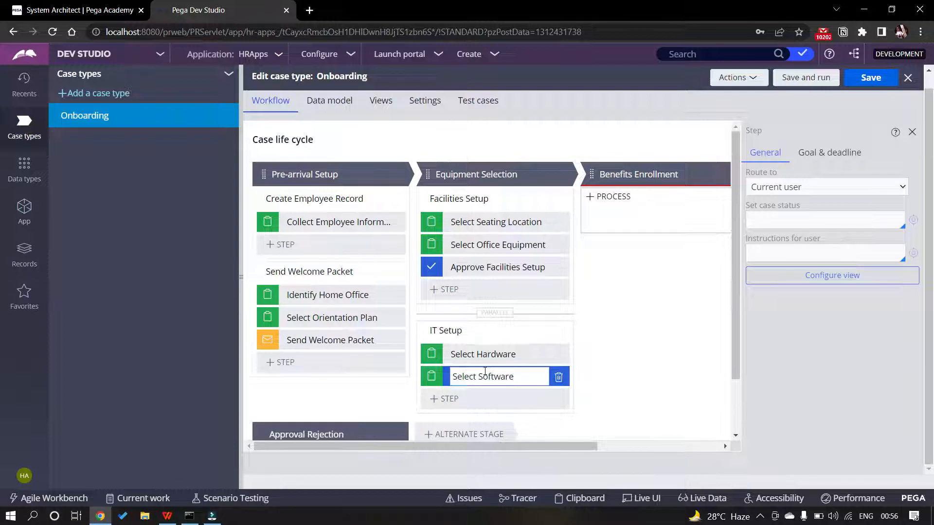
pyautogui.click(446, 397)
pyautogui.click(493, 335)
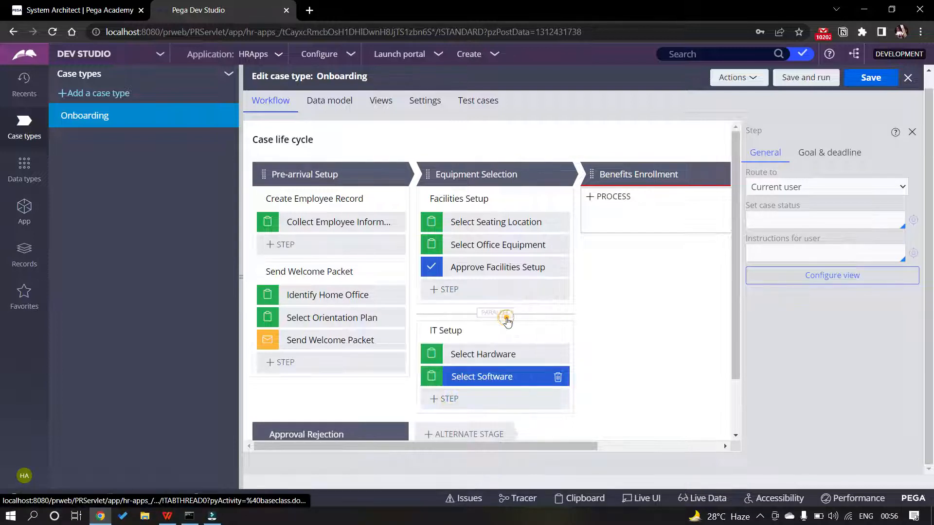
pyautogui.hotkey('alt', 'Tab')
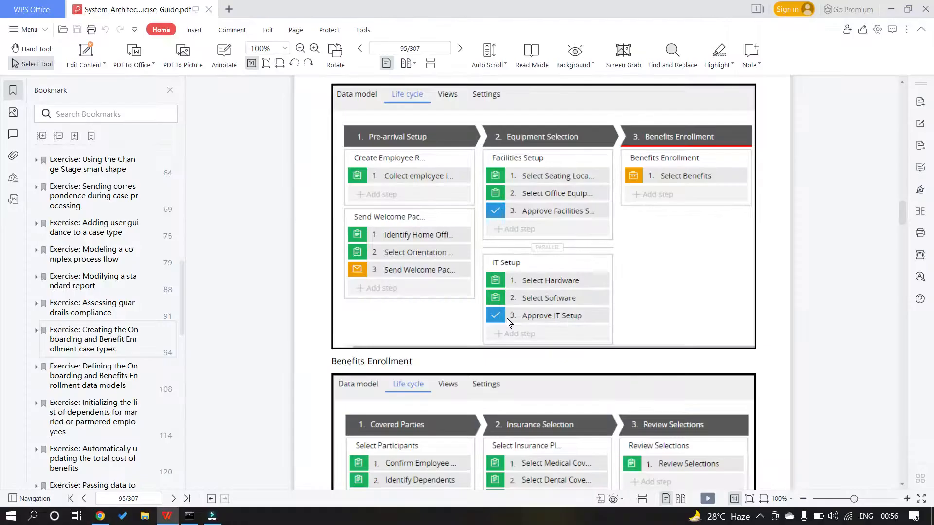
pyautogui.hotkey('alt', 'Tab')
pyautogui.write('Appr')
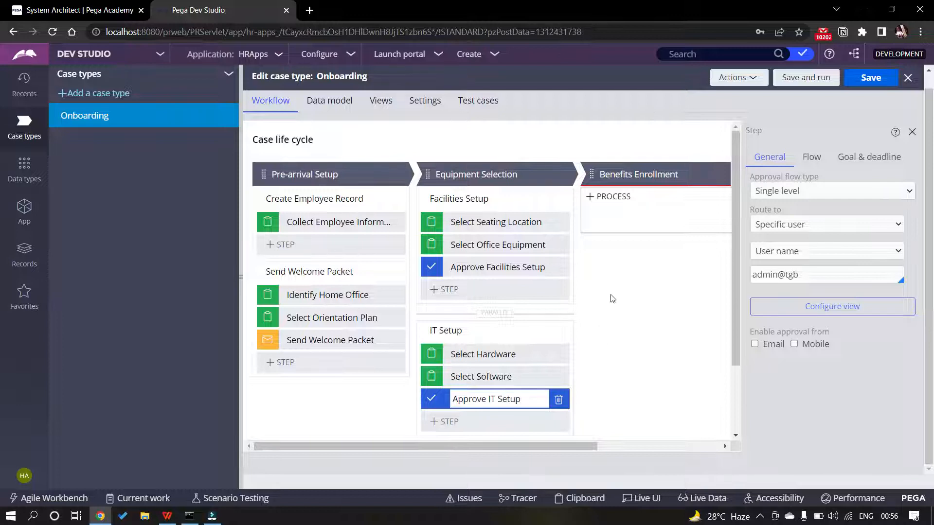
pyautogui.click(611, 219)
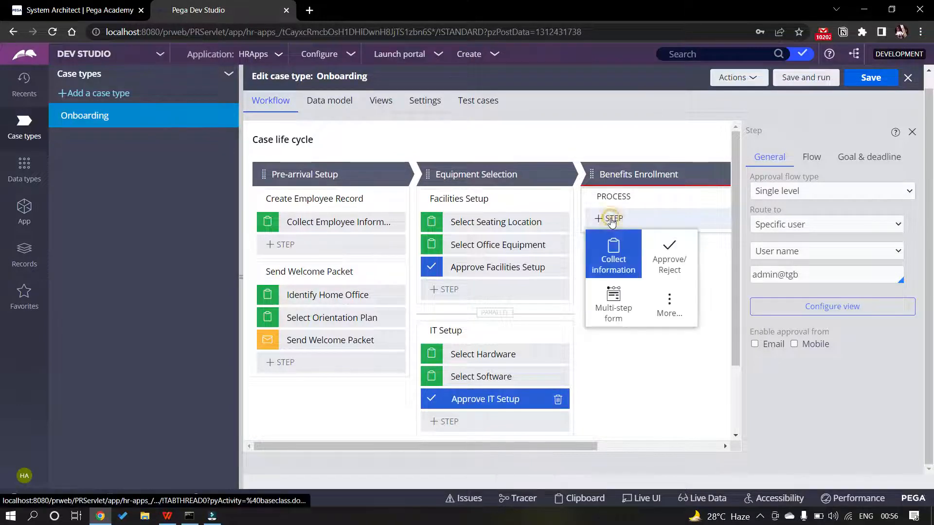
# Add a Create case automation step to the Benefits Enrollment stage
pyautogui.click(662, 300)
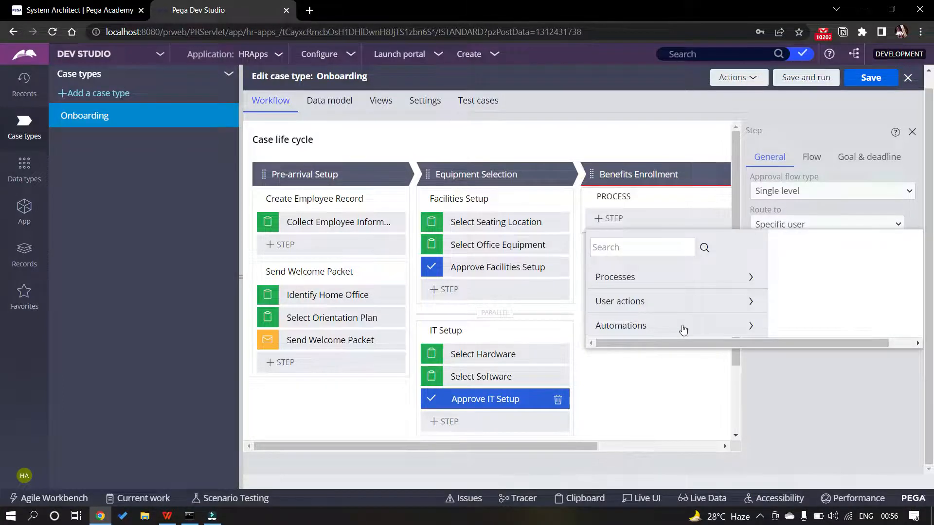
pyautogui.hotkey('alt', 'Tab')
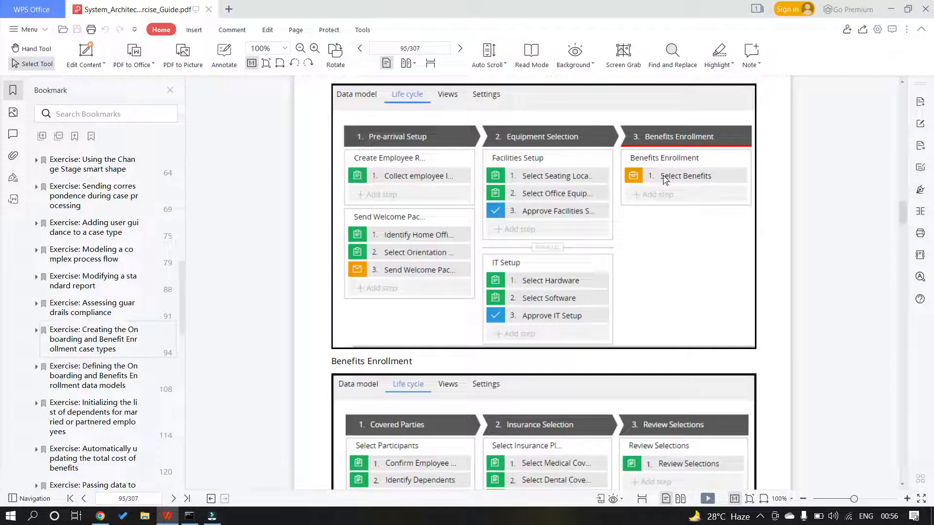
pyautogui.hotkey('alt', 'Tab')
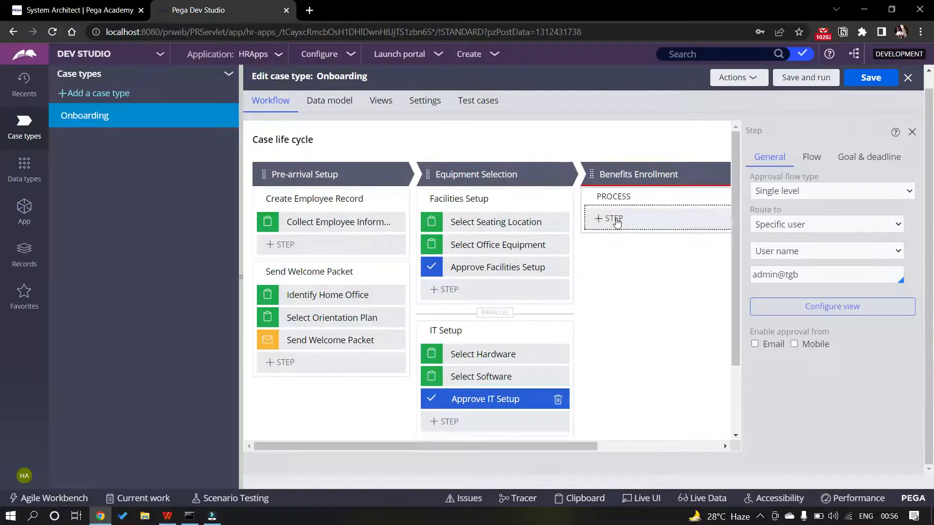
pyautogui.click(615, 219)
pyautogui.click(669, 304)
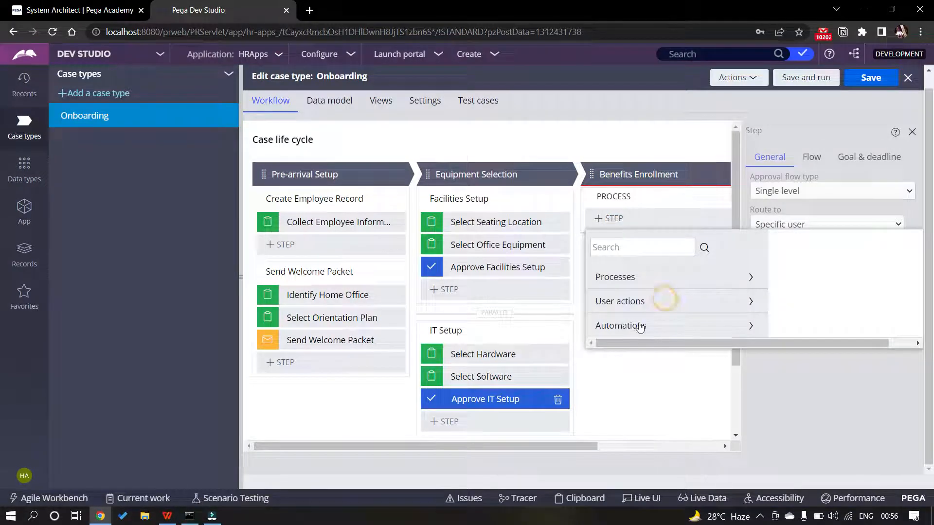
pyautogui.click(660, 326)
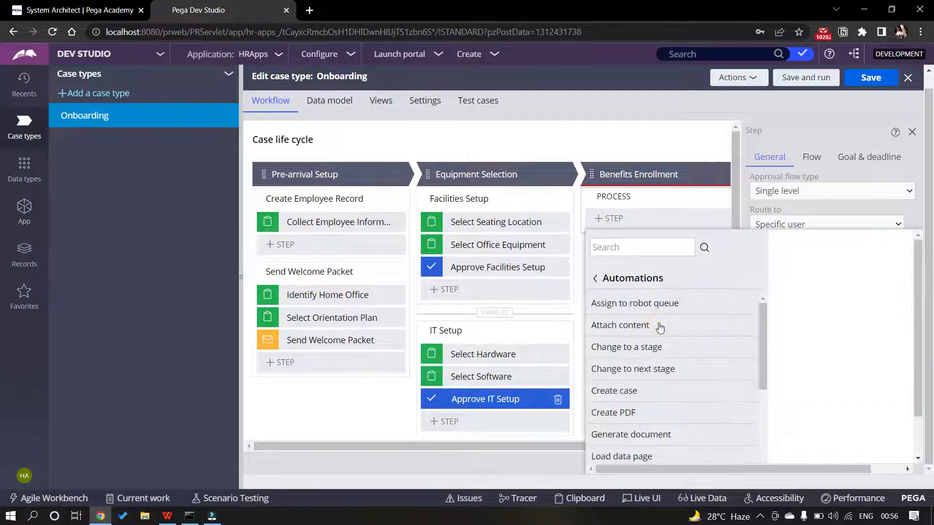
pyautogui.click(622, 391)
pyautogui.click(881, 345)
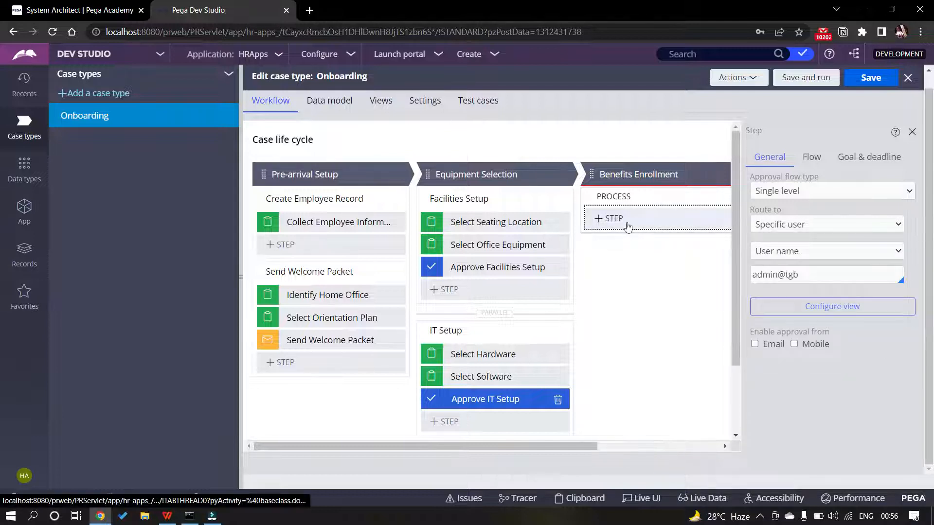
# Name the new step Select Benefits, keeping the Benefits Enrollment stage title unchanged
pyautogui.hotkey('alt', 'Tab')
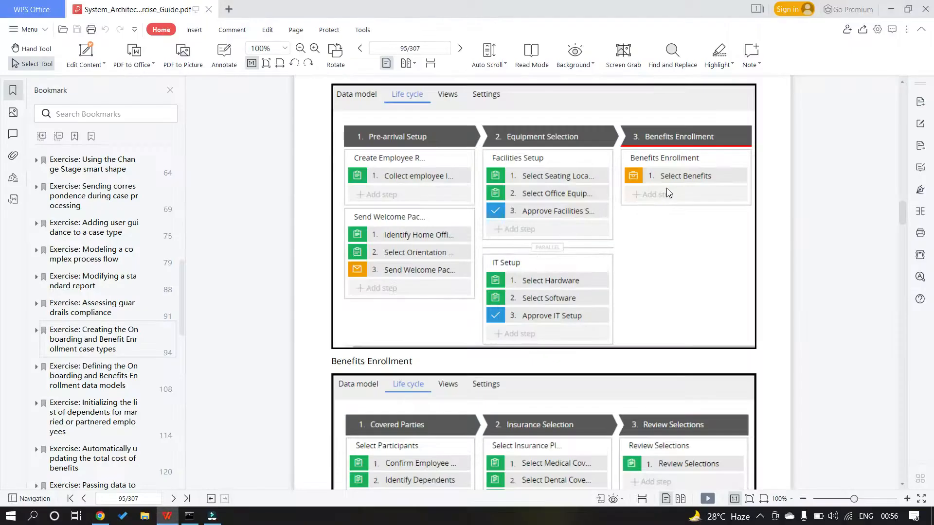
pyautogui.hotkey('alt', 'Tab')
pyautogui.write('Sele')
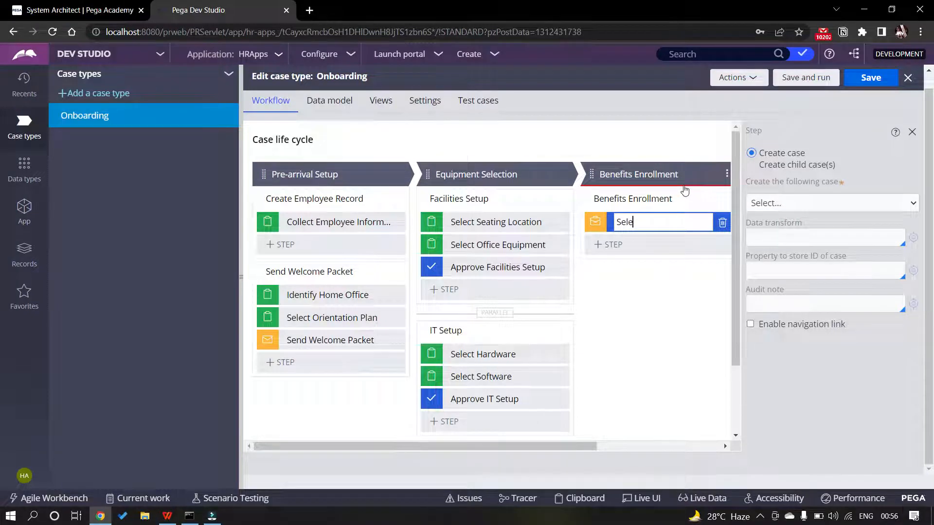
pyautogui.write('ct Benefits')
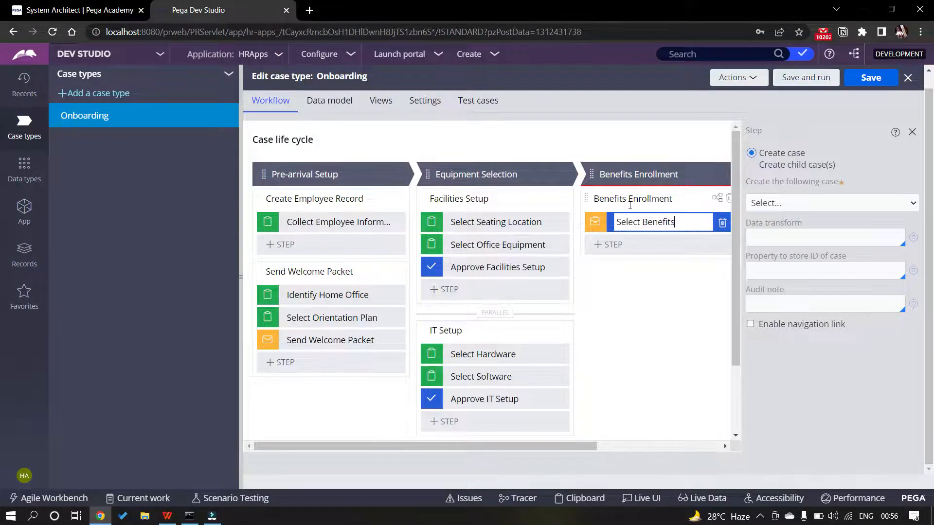
pyautogui.hotkey('alt', 'Tab')
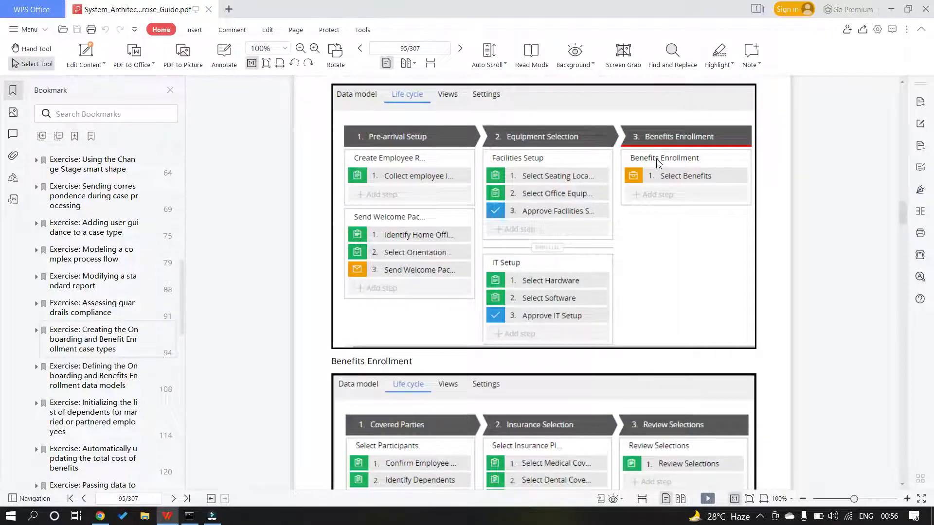
pyautogui.hotkey('alt', 'Tab')
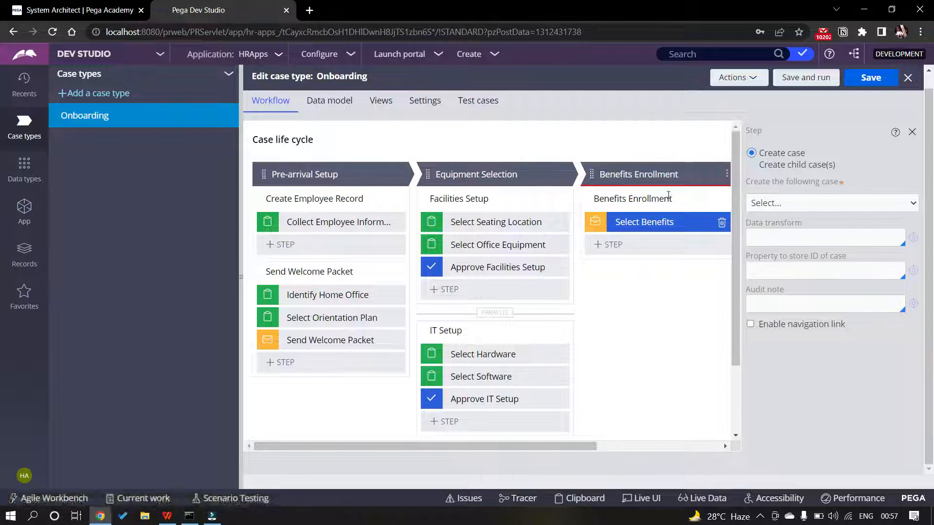
pyautogui.click(643, 175)
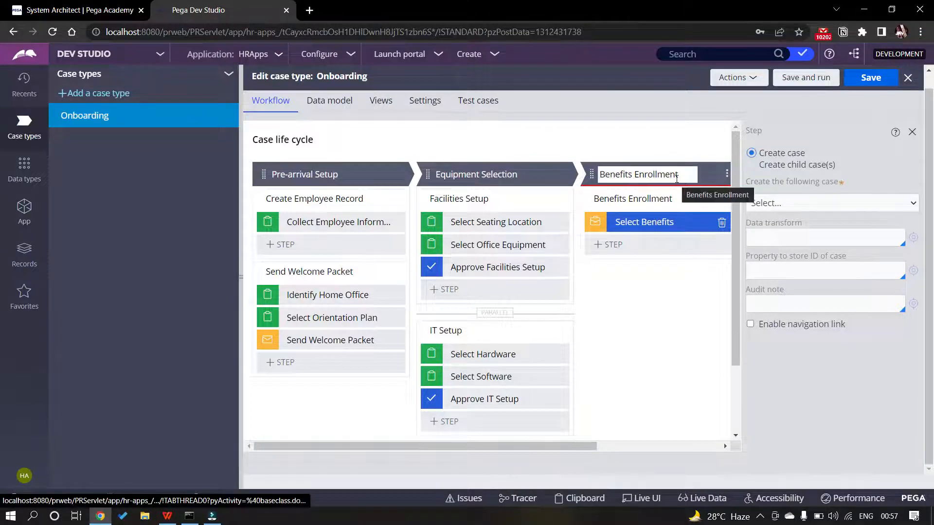
pyautogui.click(670, 222)
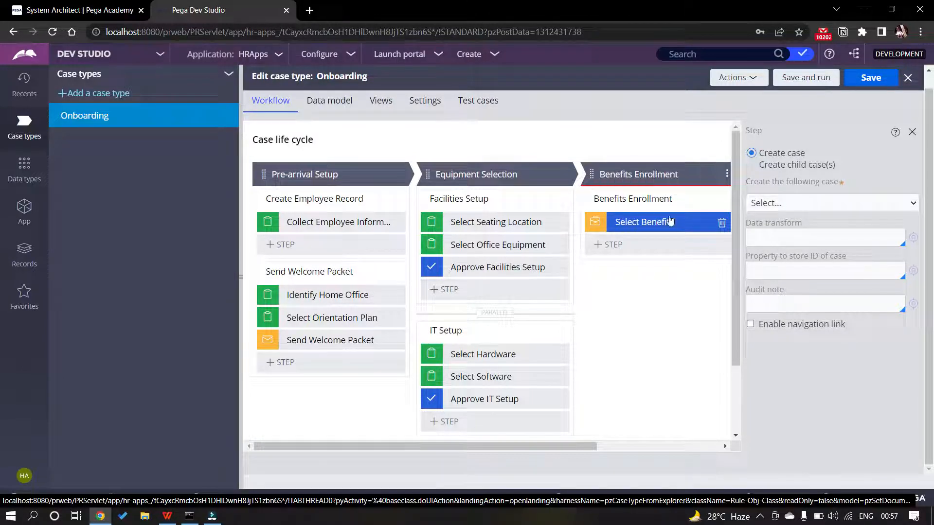
# Set Select Benefits to create a child case of a new case type
pyautogui.click(763, 165)
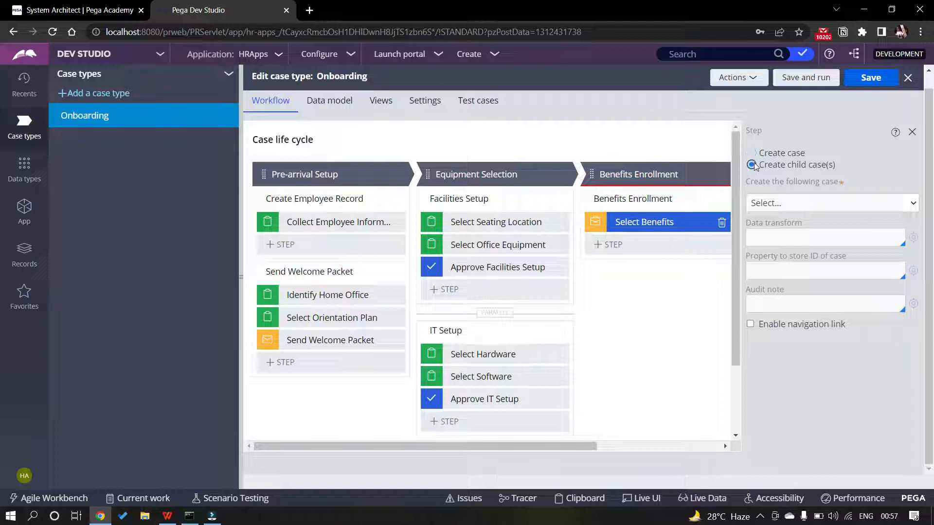
pyautogui.click(793, 205)
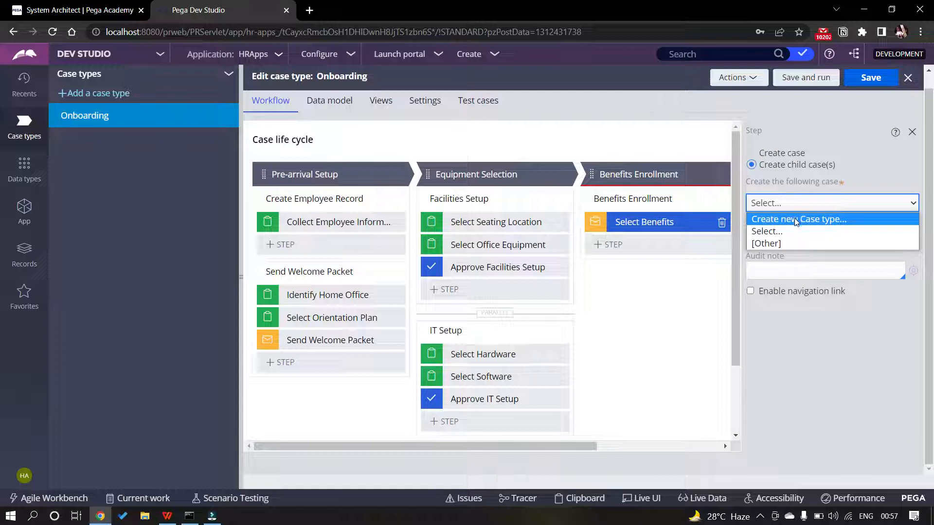
pyautogui.click(795, 220)
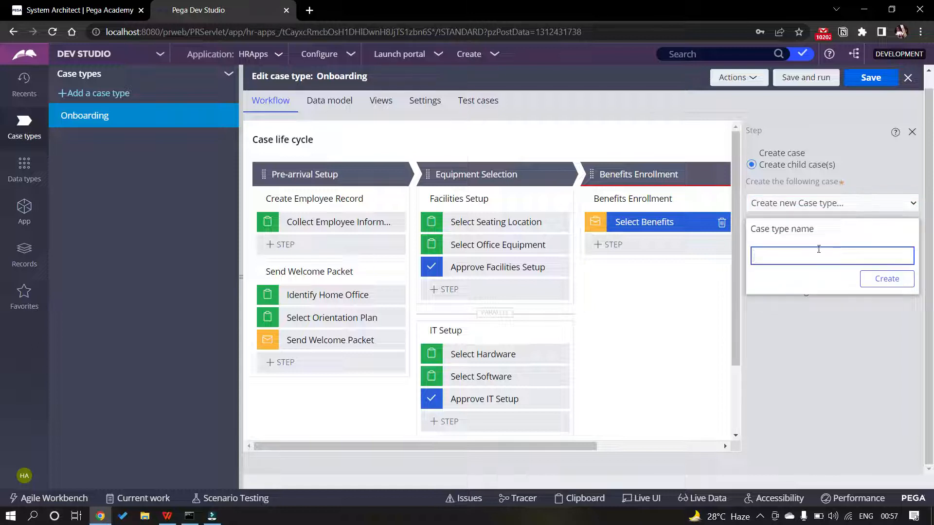
# Name the new case type Benefits Enrollment, create it, and save Onboarding
pyautogui.write('Benefits Enrollment')
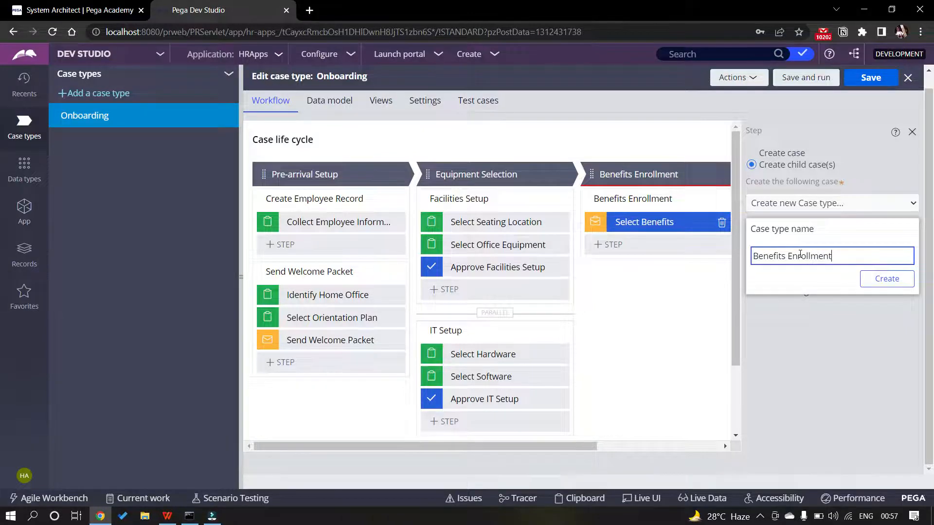
pyautogui.hotkey('alt', 'Tab')
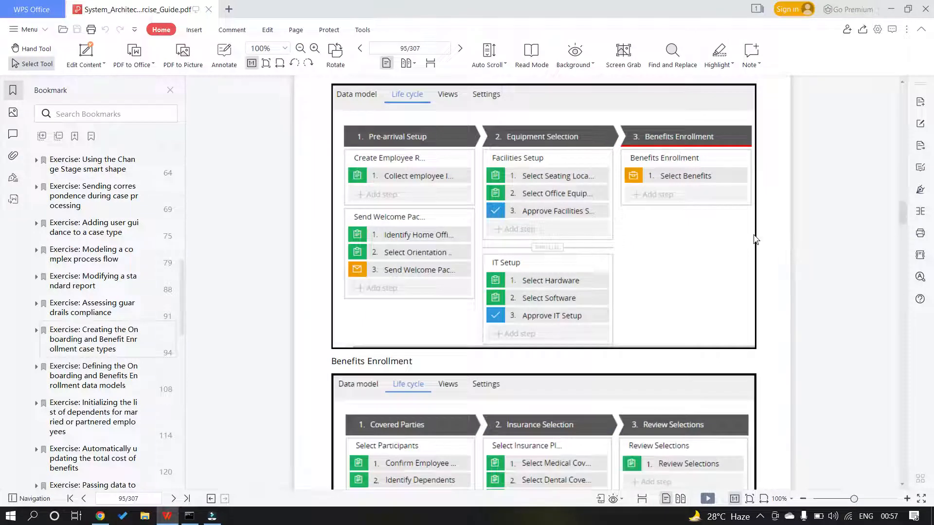
pyautogui.scroll(-1, 644, 378)
pyautogui.scroll(-2, 645, 375)
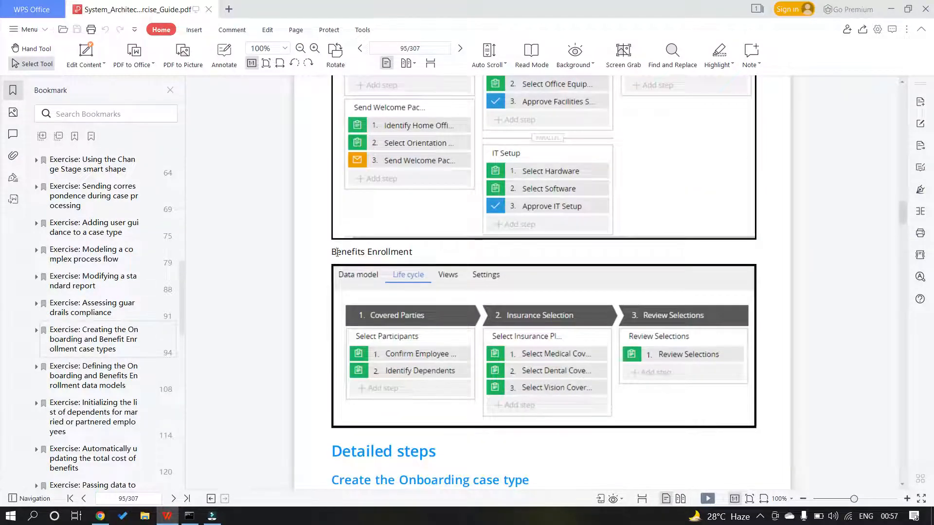
pyautogui.hotkey('alt', 'Tab')
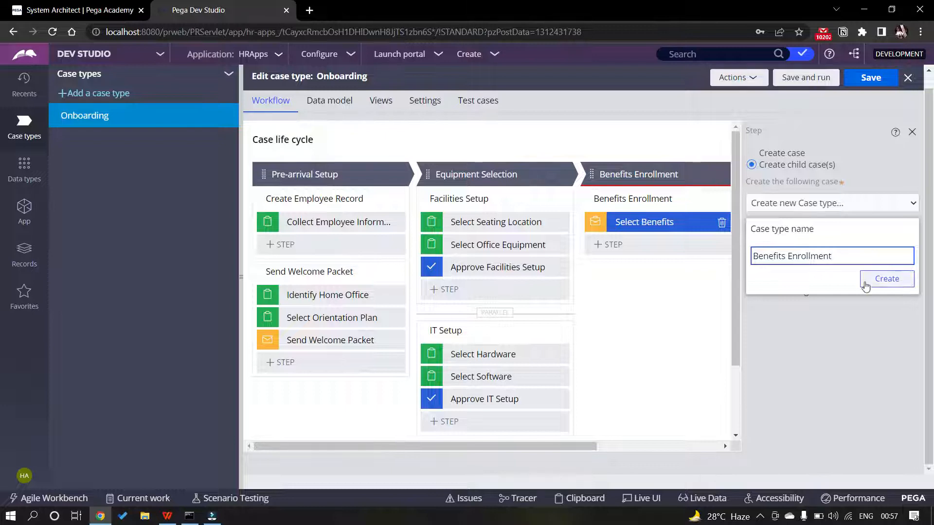
pyautogui.click(881, 286)
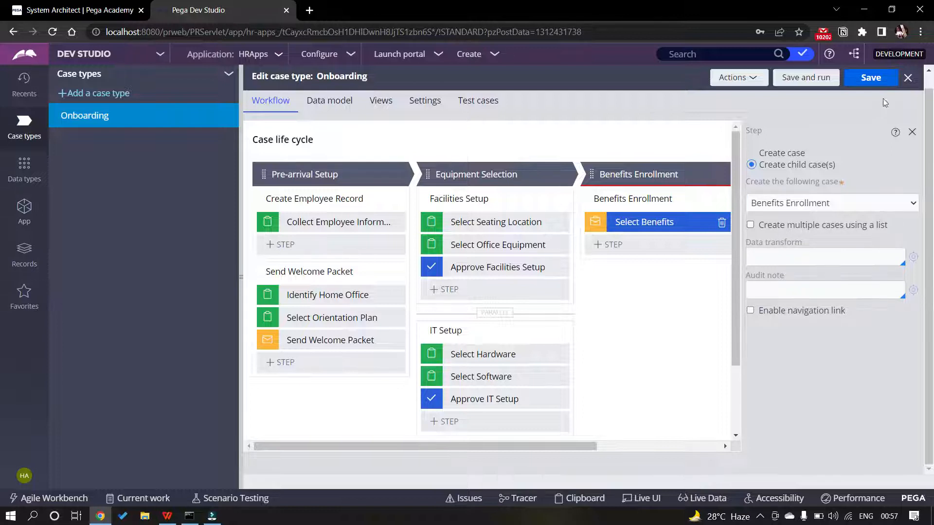
pyautogui.click(866, 79)
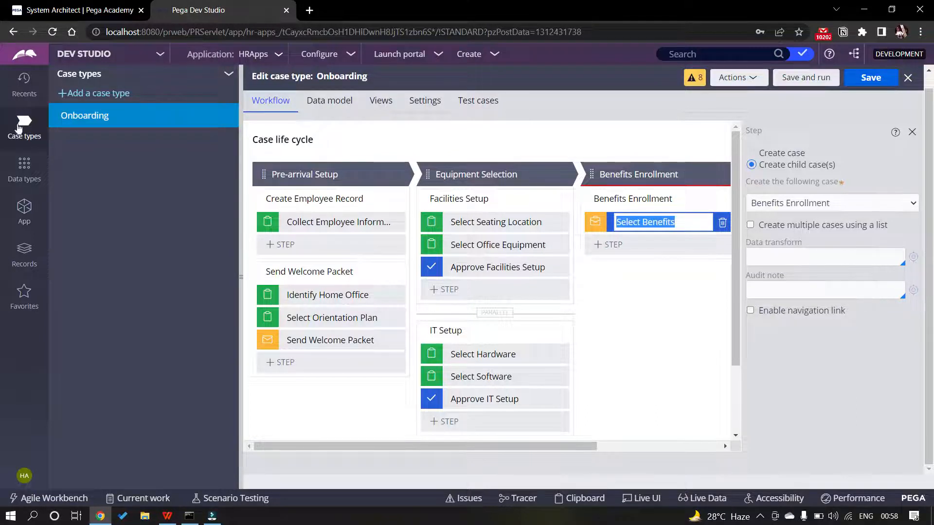
# Refresh the case types list and open the Benefits Enrollment case type
pyautogui.click(228, 74)
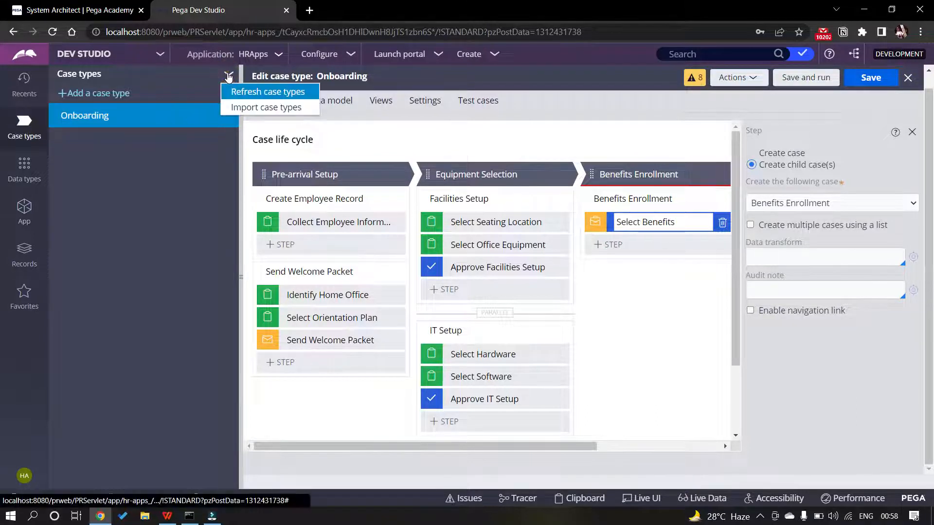
pyautogui.click(263, 92)
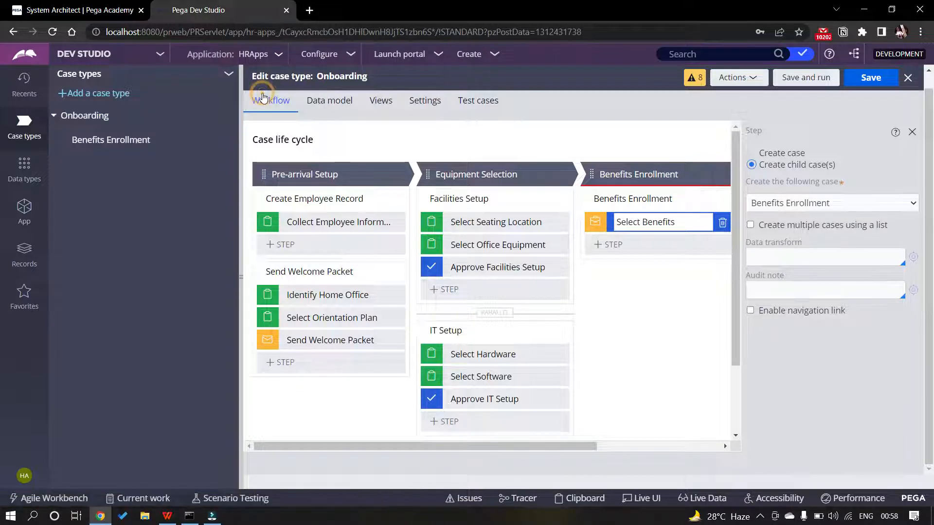
pyautogui.click(122, 142)
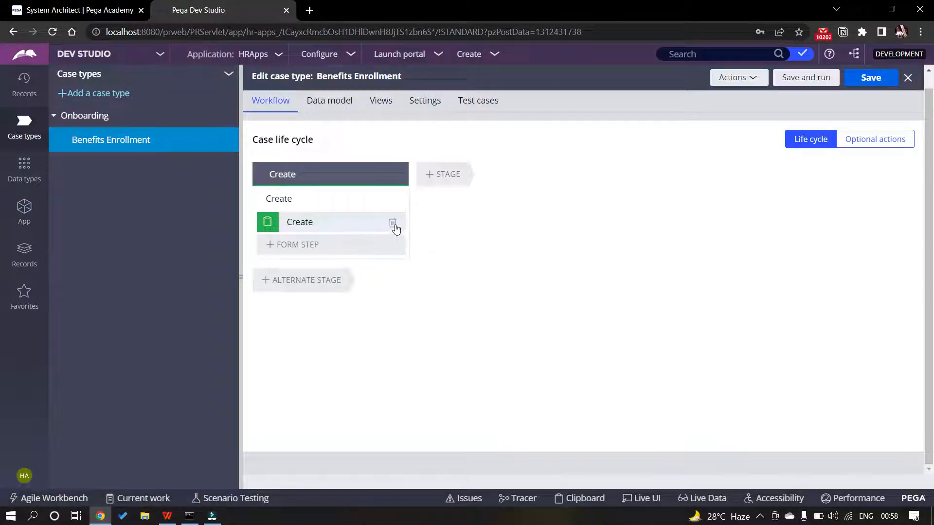
# Delete the Create step and its Create process, then save the life cycle
pyautogui.click(394, 224)
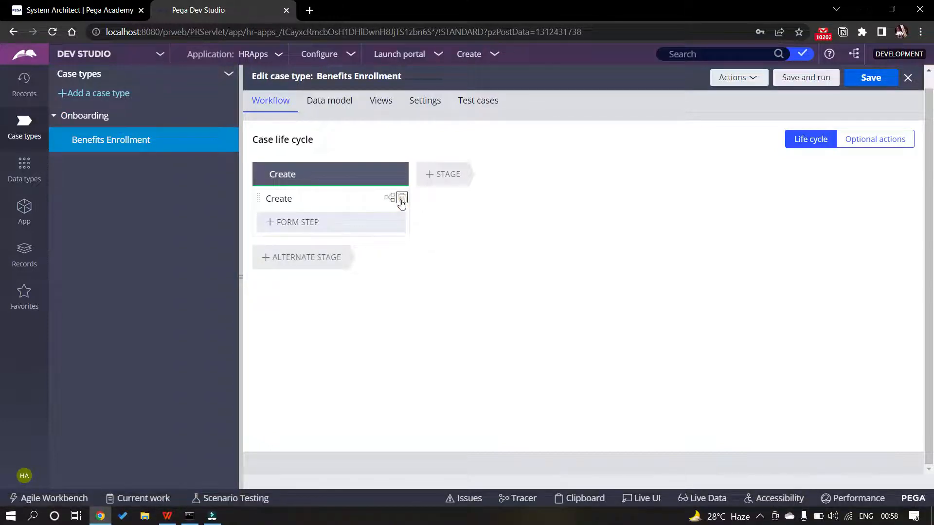
pyautogui.click(400, 198)
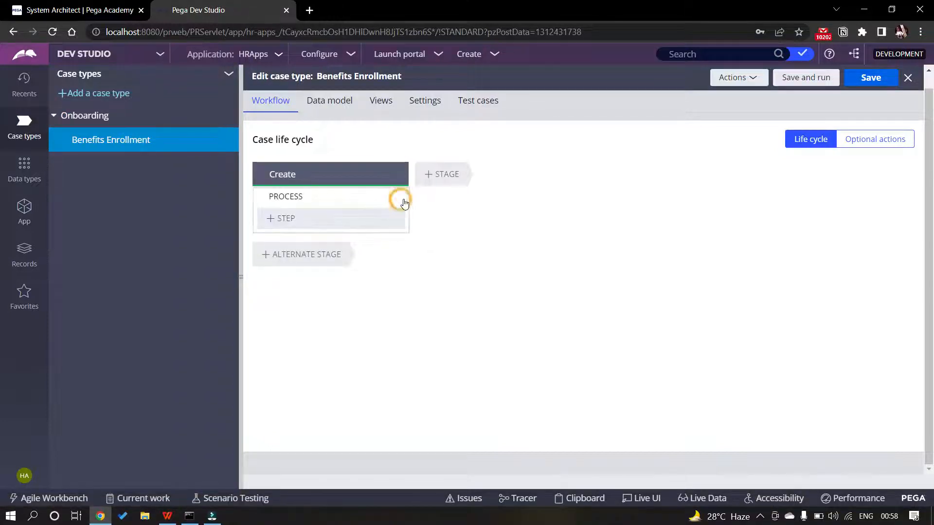
pyautogui.click(870, 77)
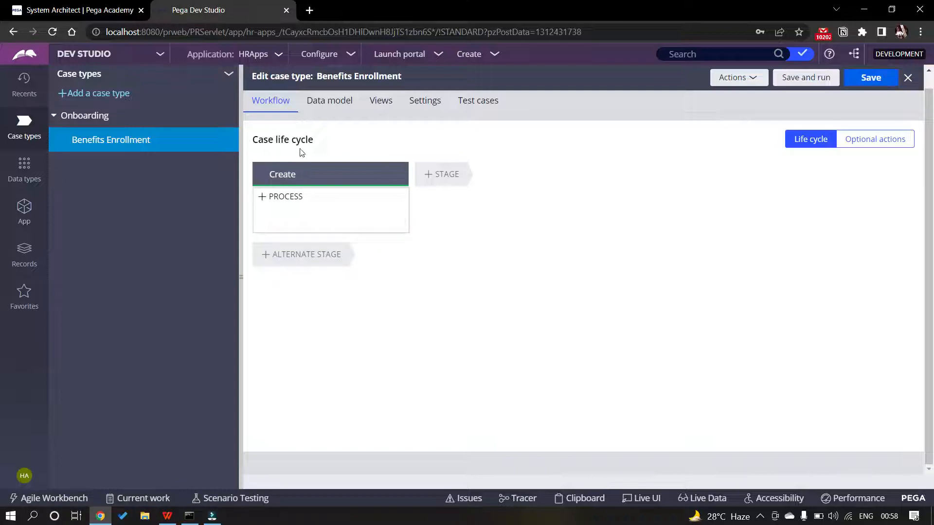
pyautogui.moveTo(366, 195)
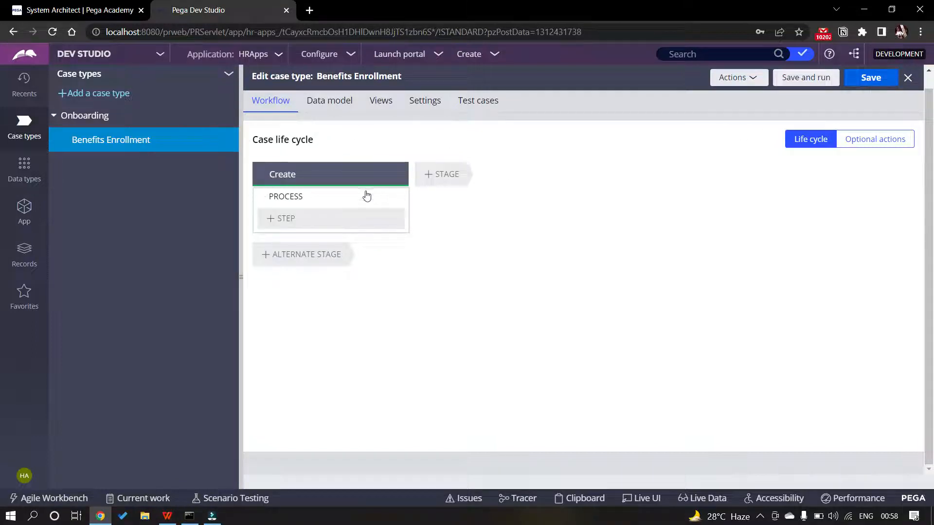
pyautogui.click(234, 139)
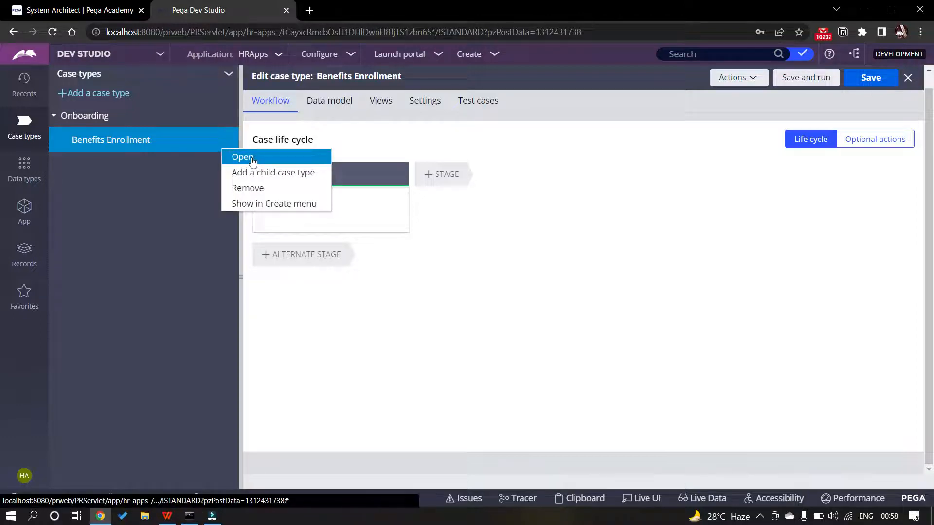
# In the Benefits Enrollment record's Stages tab, clear the Create initialization stage name and save
pyautogui.click(242, 157)
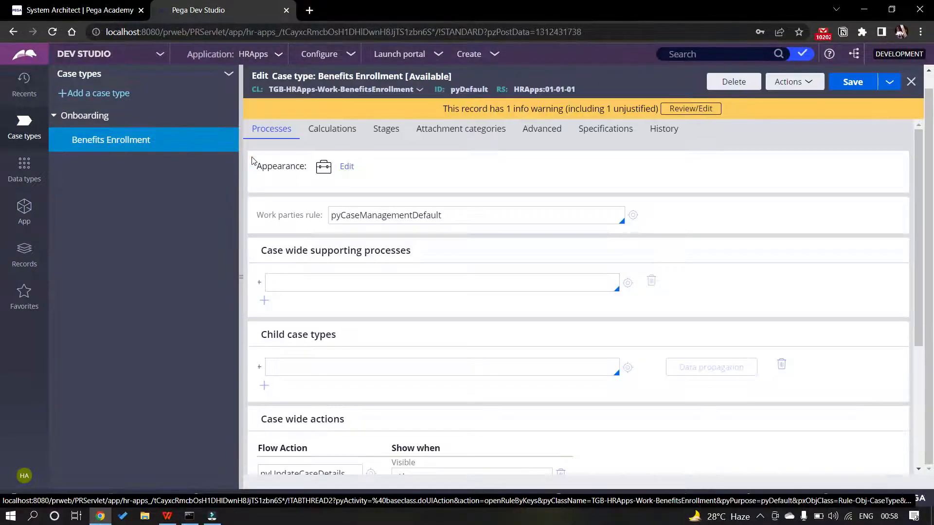
pyautogui.click(386, 130)
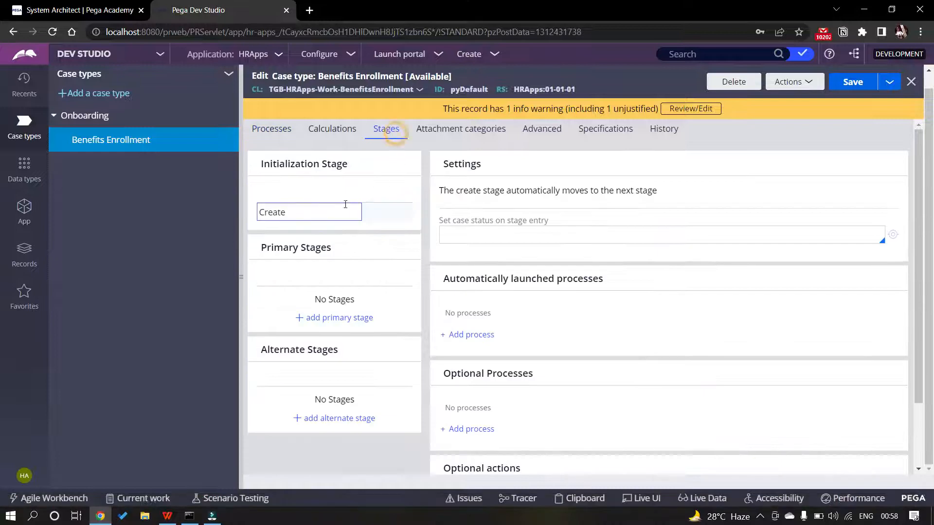
pyautogui.click(301, 209)
pyautogui.doubleClick(302, 209)
pyautogui.press('BackSpace')
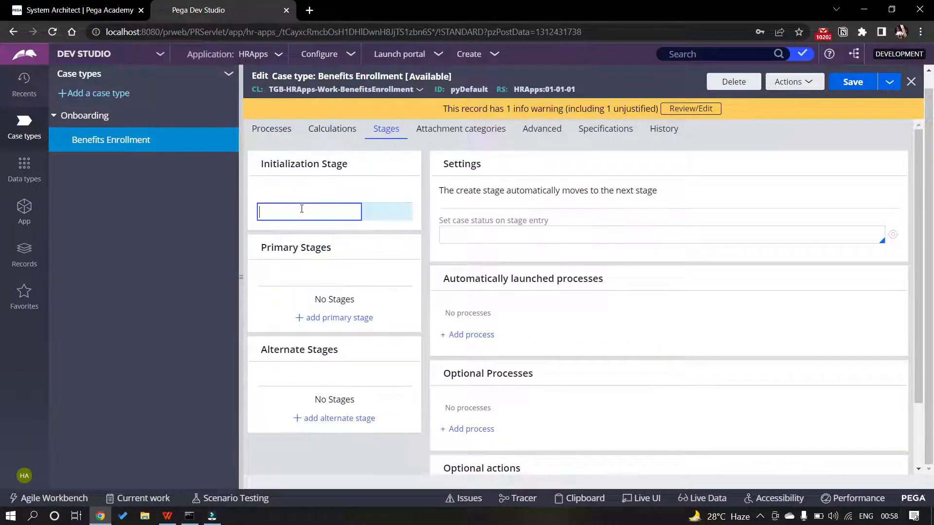
pyautogui.click(852, 82)
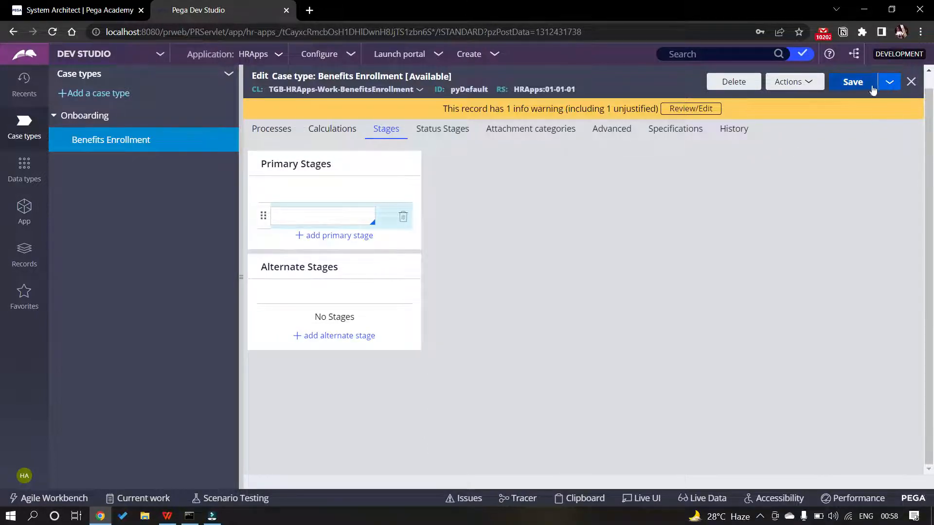
pyautogui.click(851, 82)
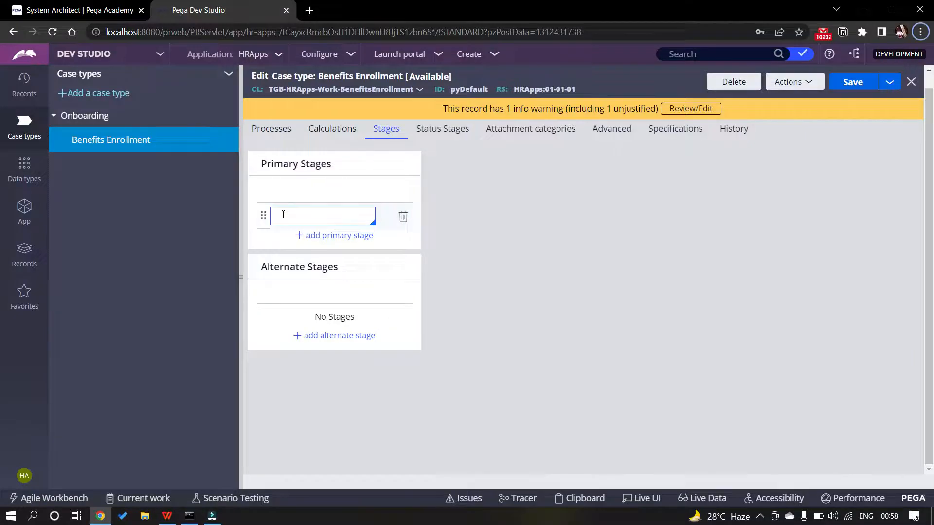
pyautogui.hotkey('alt', 'Tab')
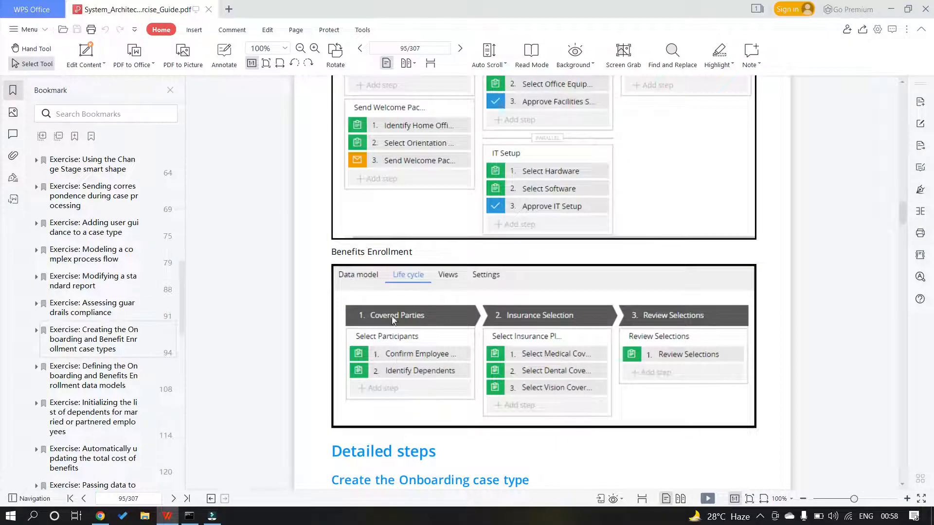
pyautogui.hotkey('alt', 'Tab')
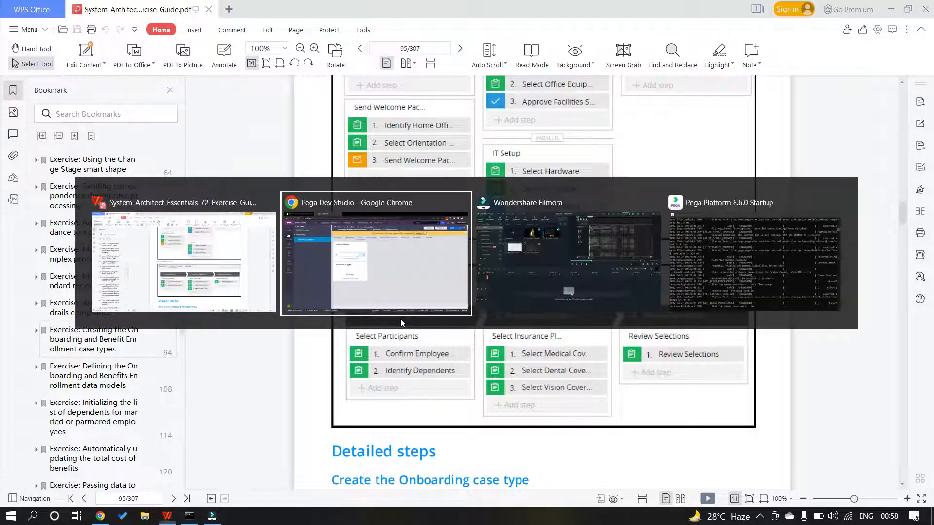
pyautogui.click(309, 214)
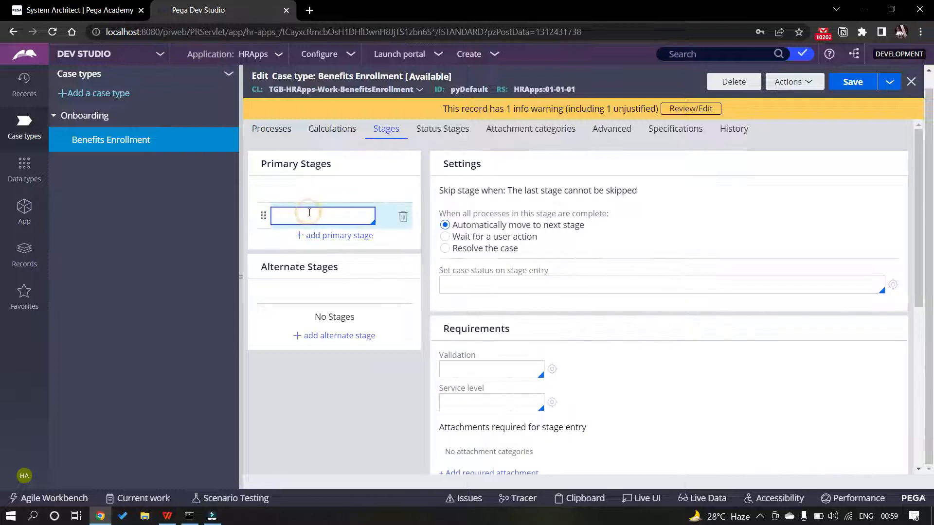
# Name the first primary stage Covered Parties
pyautogui.write('Covered')
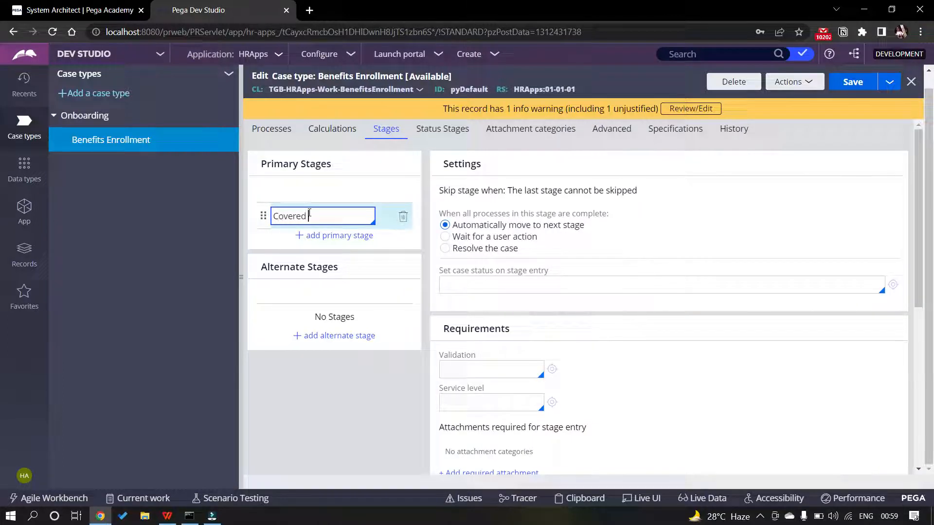
pyautogui.write(' Parties')
pyautogui.click(335, 235)
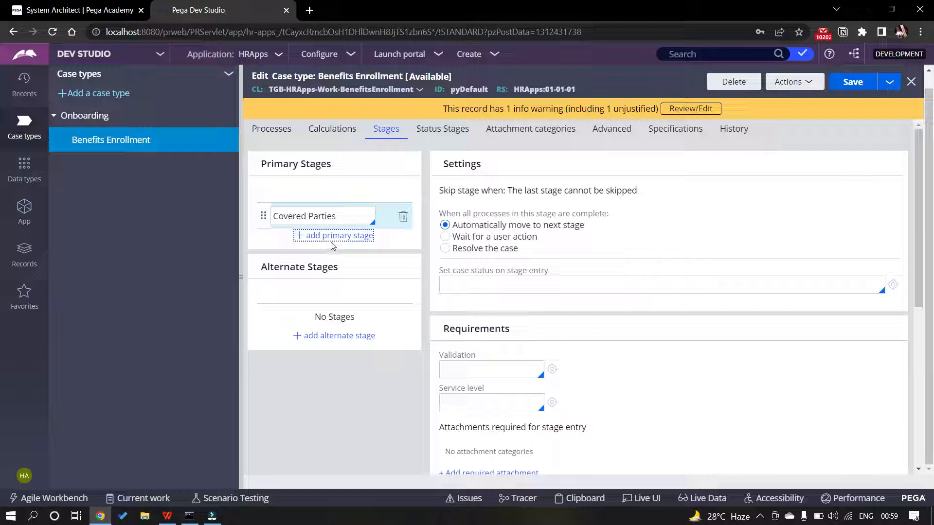
pyautogui.hotkey('alt', 'Tab')
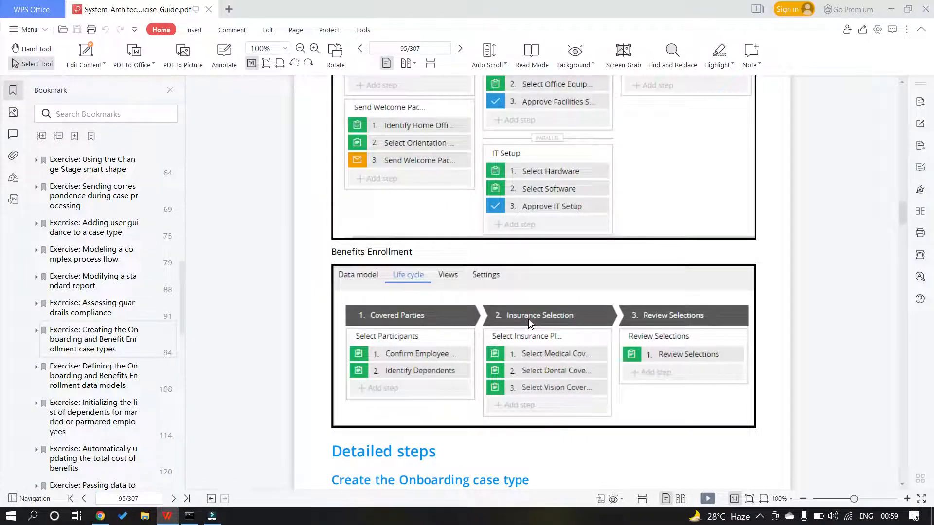
pyautogui.hotkey('alt', 'Tab')
# Add a second primary stage named Insurance Selection
pyautogui.click(343, 238)
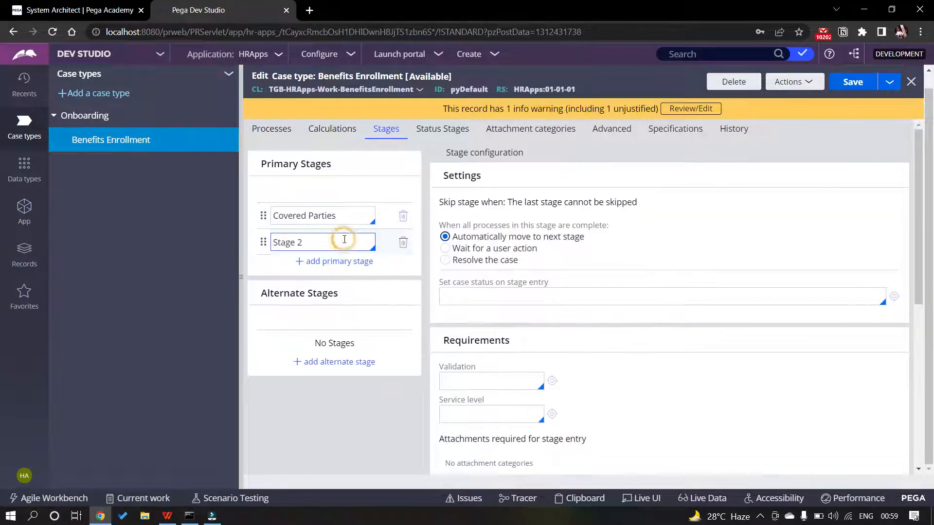
pyautogui.click(329, 242)
pyautogui.press('BackSpace')
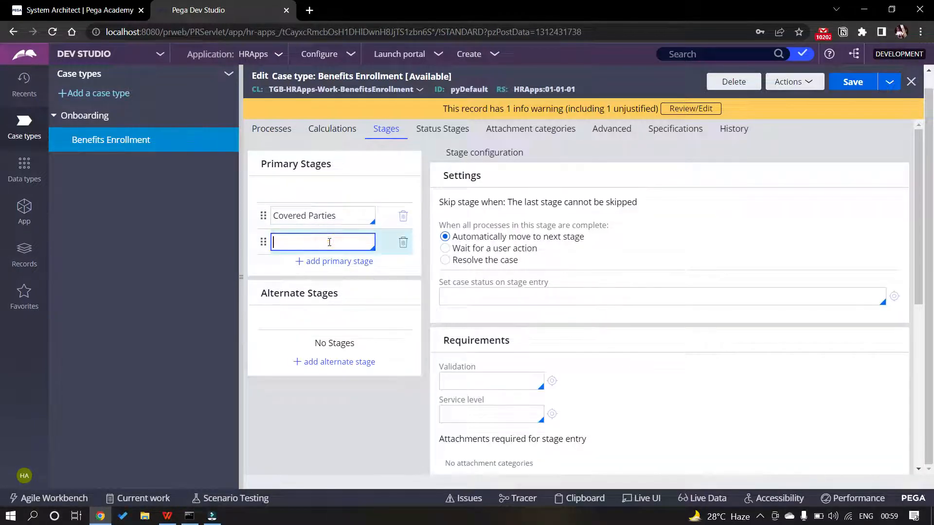
pyautogui.write('Insurance Selection')
pyautogui.hotkey('alt', 'Tab')
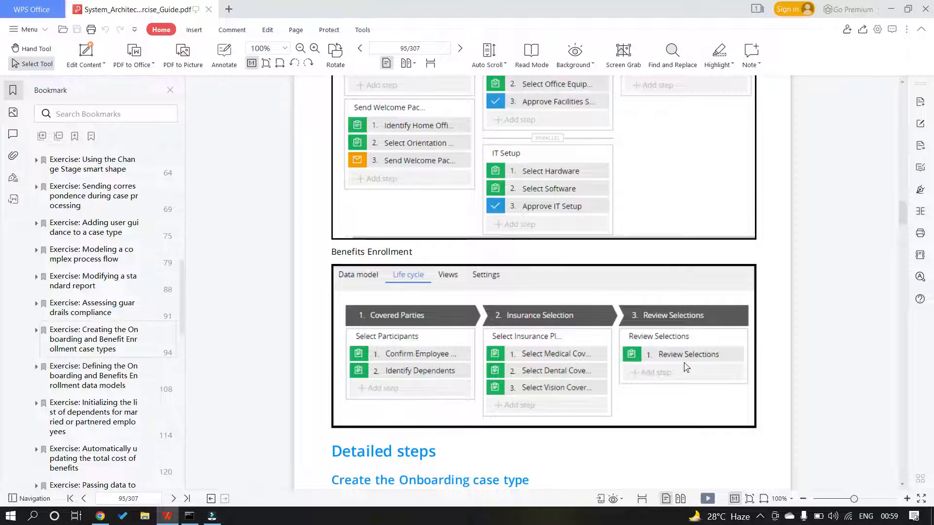
pyautogui.hotkey('alt', 'Tab')
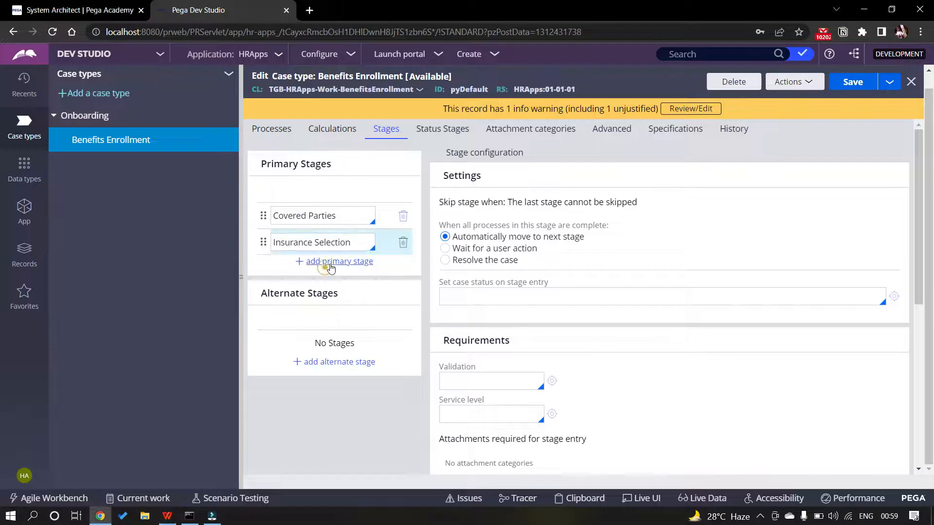
# Add a third primary stage named Review Selections
pyautogui.click(327, 262)
pyautogui.hotkey('ctrl', 'a')
pyautogui.press('BackSpace')
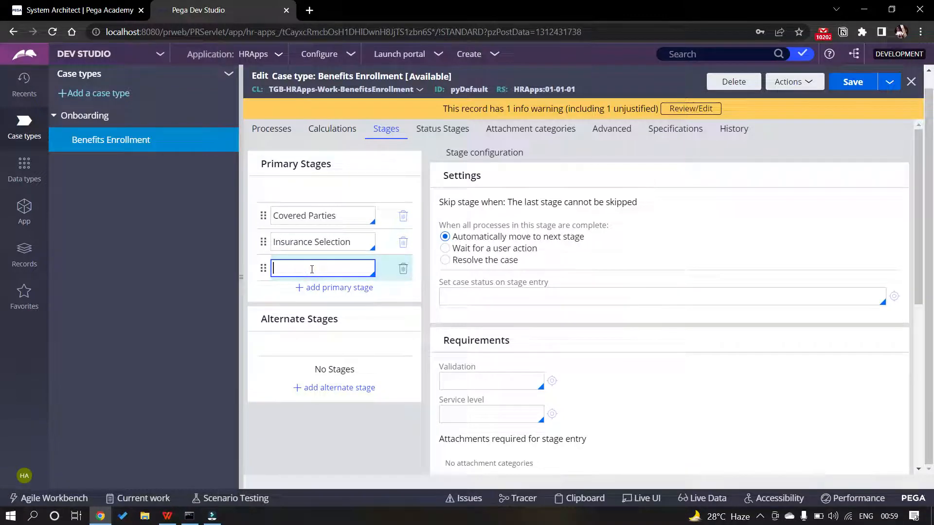
pyautogui.write('Review Selections')
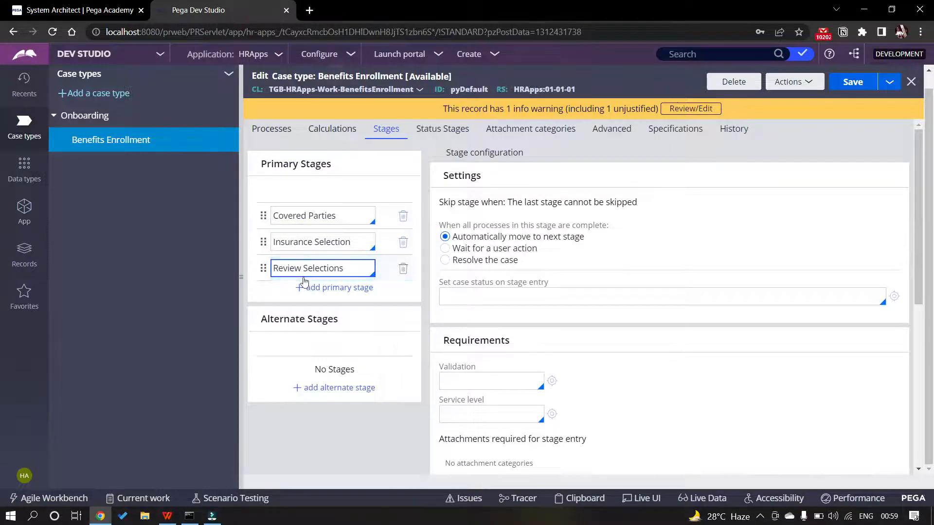
pyautogui.hotkey('alt', 'Tab')
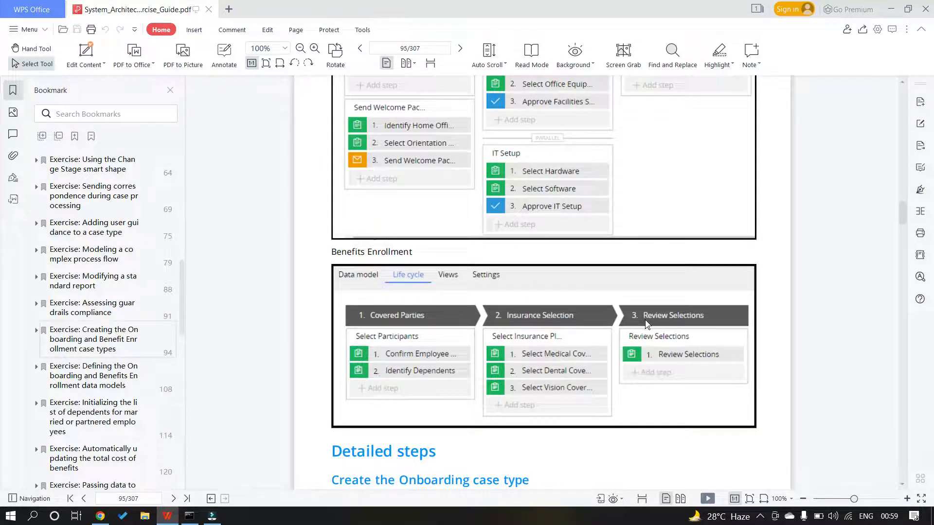
pyautogui.hotkey('alt', 'Tab')
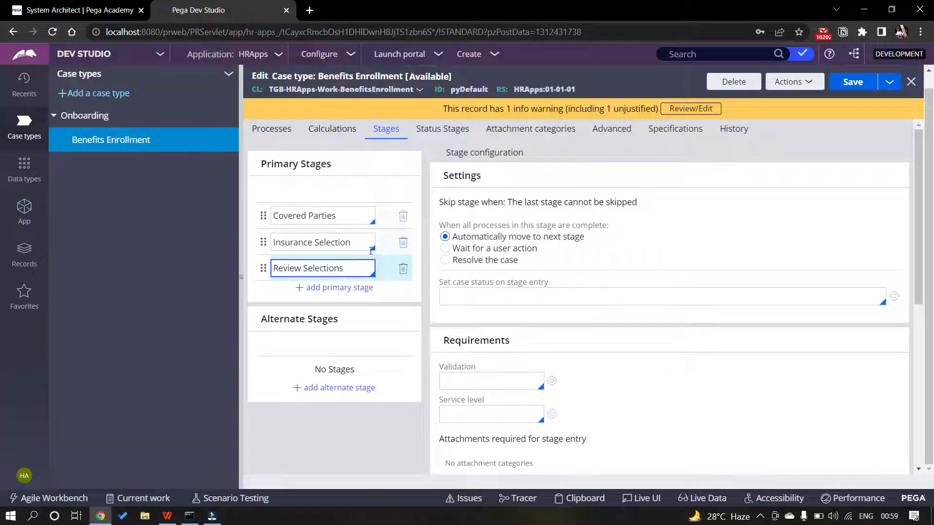
# Set Review Selections to resolve the case as Resolved-Completed, keep open assignments, and save
pyautogui.click(322, 216)
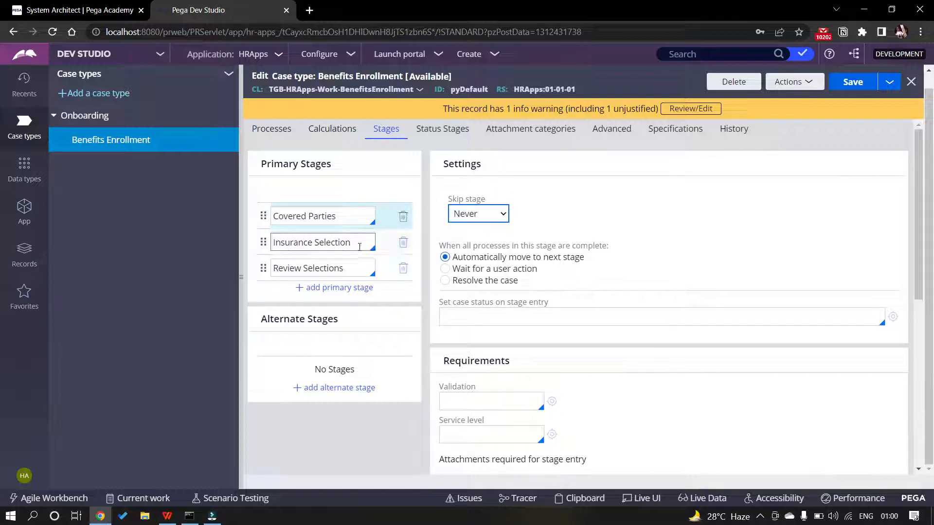
pyautogui.click(343, 267)
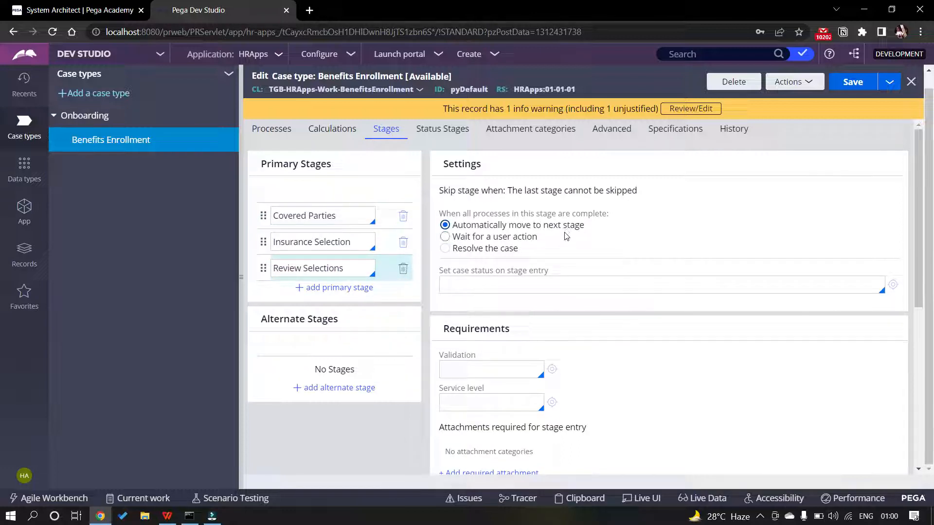
pyautogui.click(350, 267)
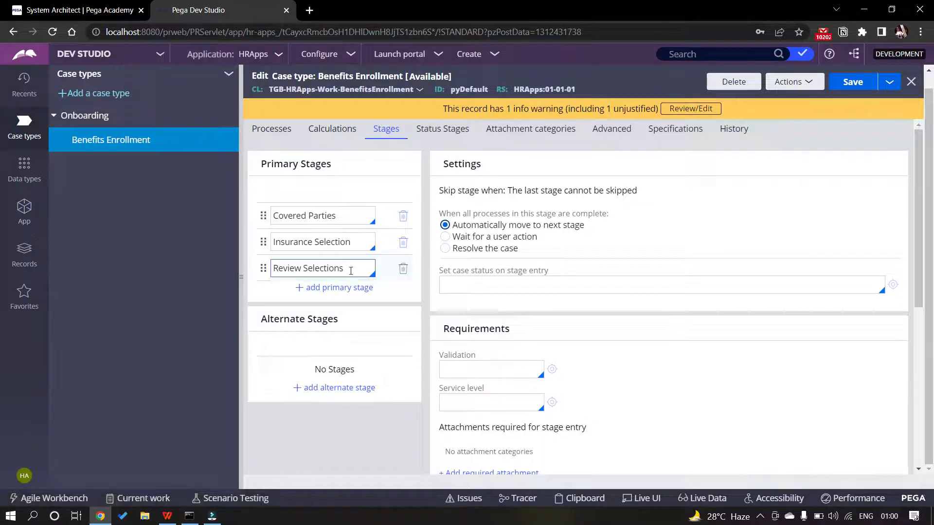
pyautogui.click(445, 248)
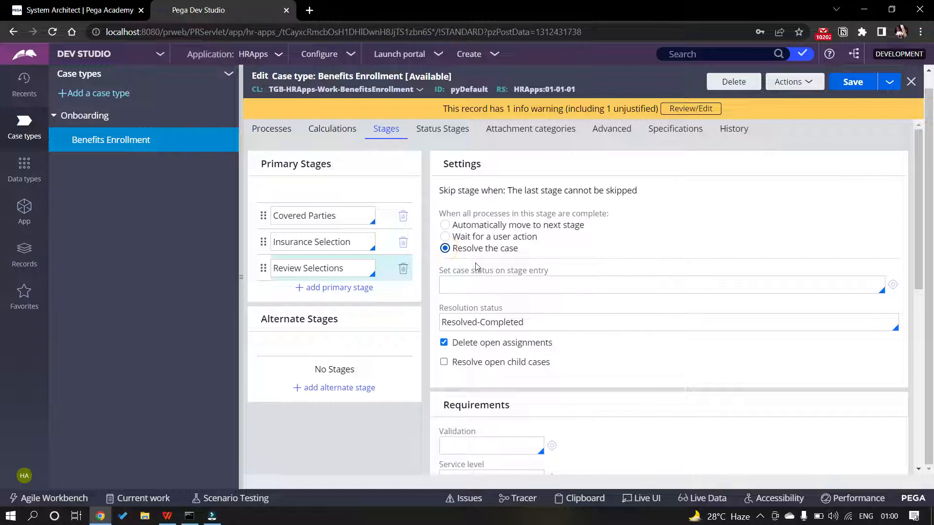
pyautogui.click(445, 343)
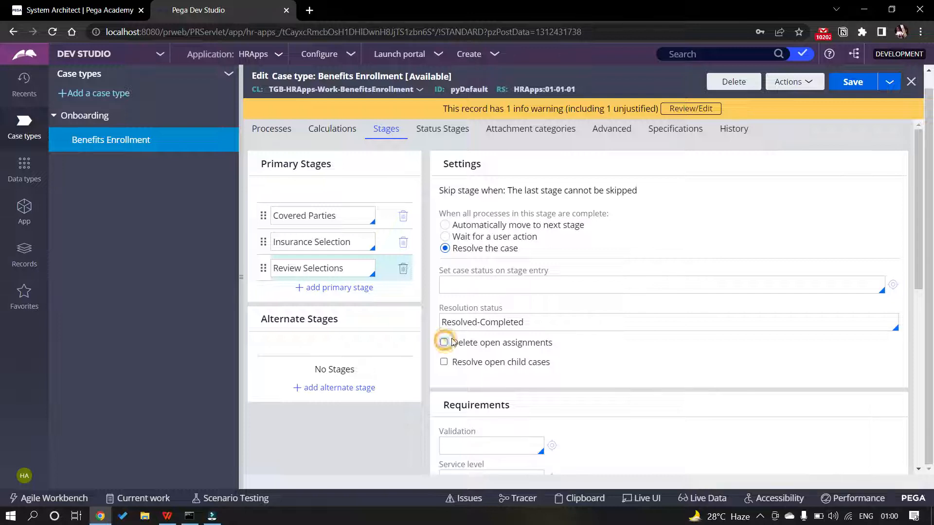
pyautogui.click(853, 83)
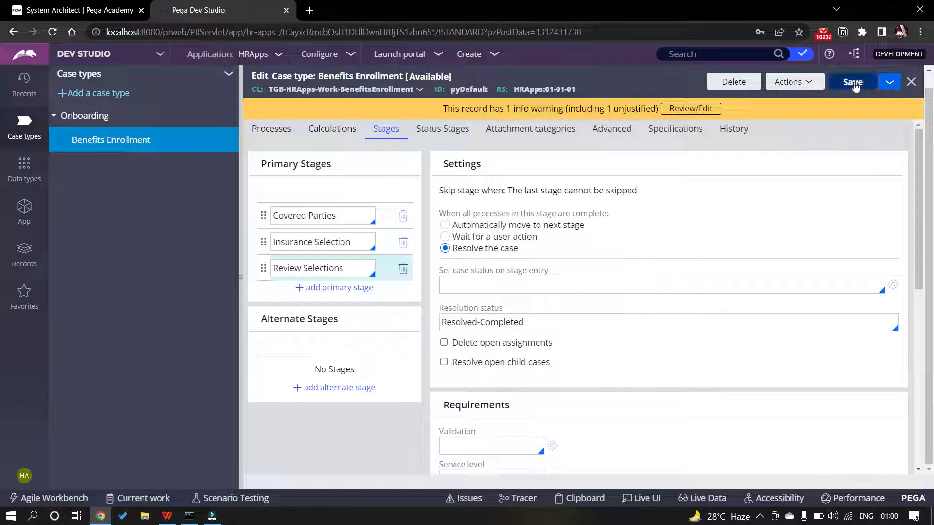
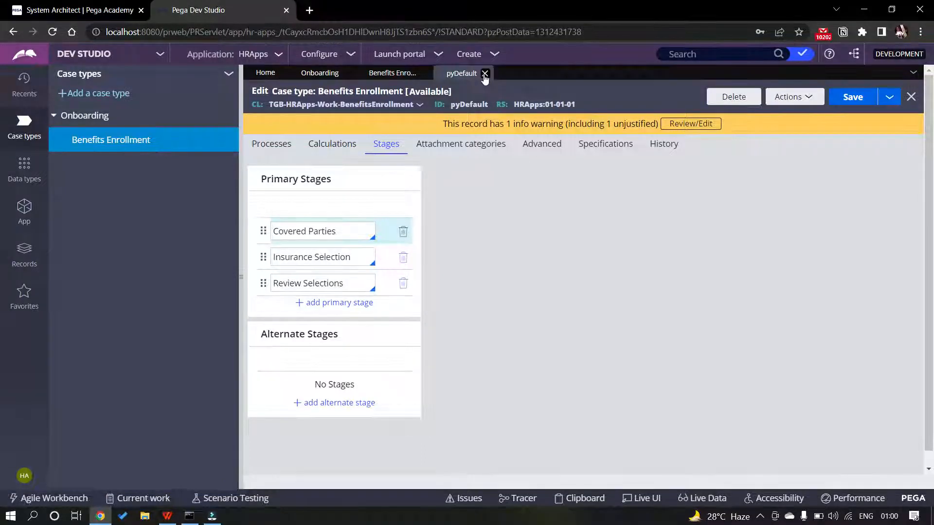
# Close the pyDefault rule form and reopen the Benefits Enrollment case designer
pyautogui.click(485, 73)
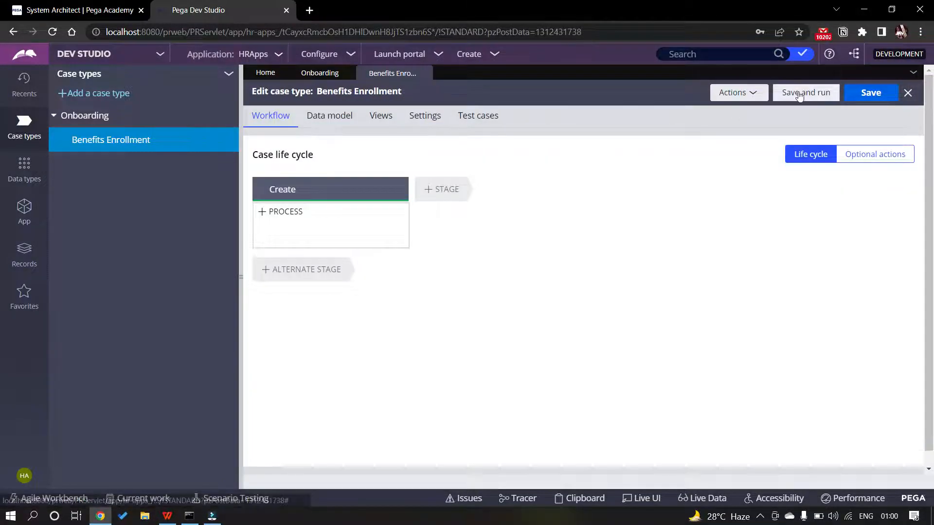
# Refresh Benefits Enrollment to show its three stages and add a Collect Information step under Covered Parties
pyautogui.click(751, 94)
pyautogui.click(708, 141)
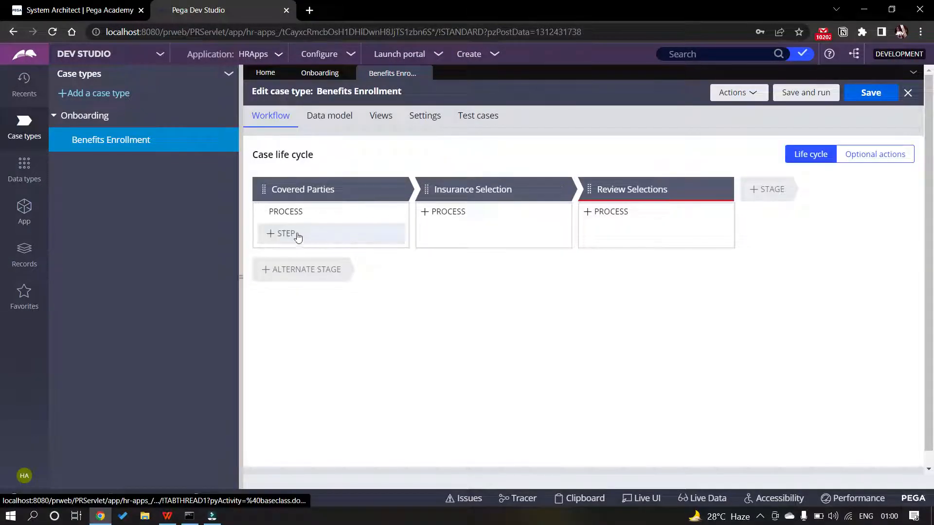
pyautogui.click(285, 233)
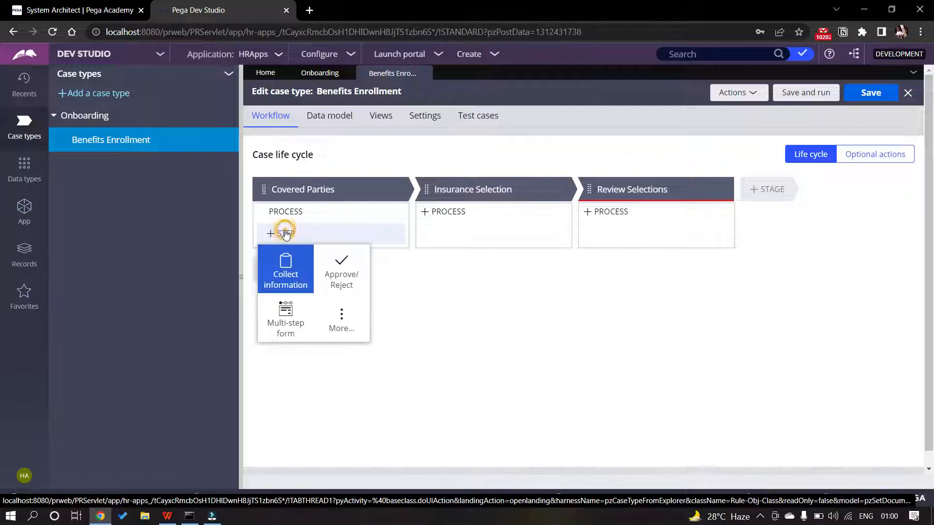
pyautogui.click(281, 278)
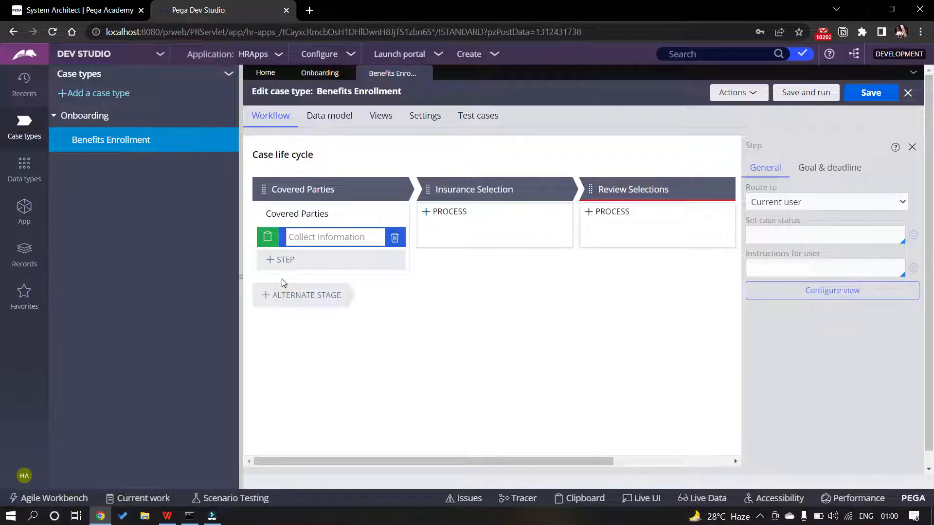
pyautogui.hotkey('alt', 'Tab')
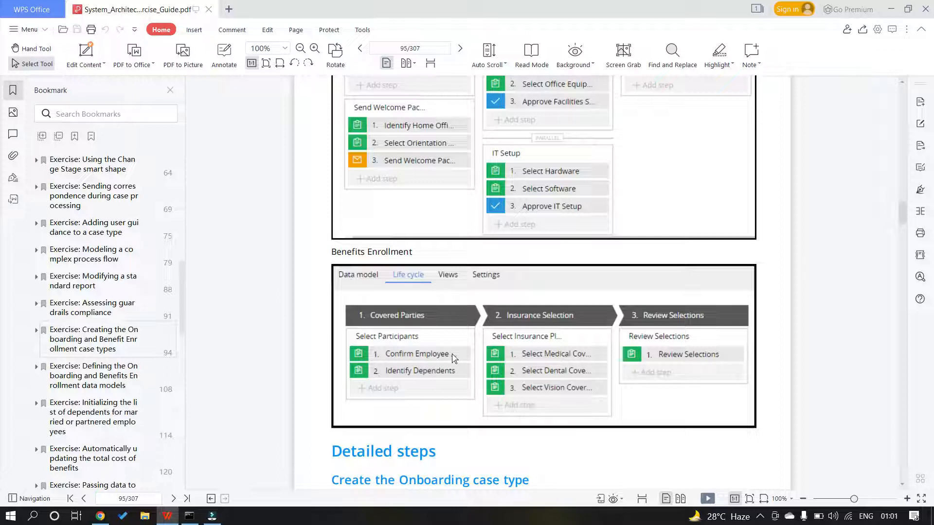
# Copy the step name 'Confirm Employee Details' from page 99 of the exercise guide PDF
pyautogui.scroll(-10, 454, 358)
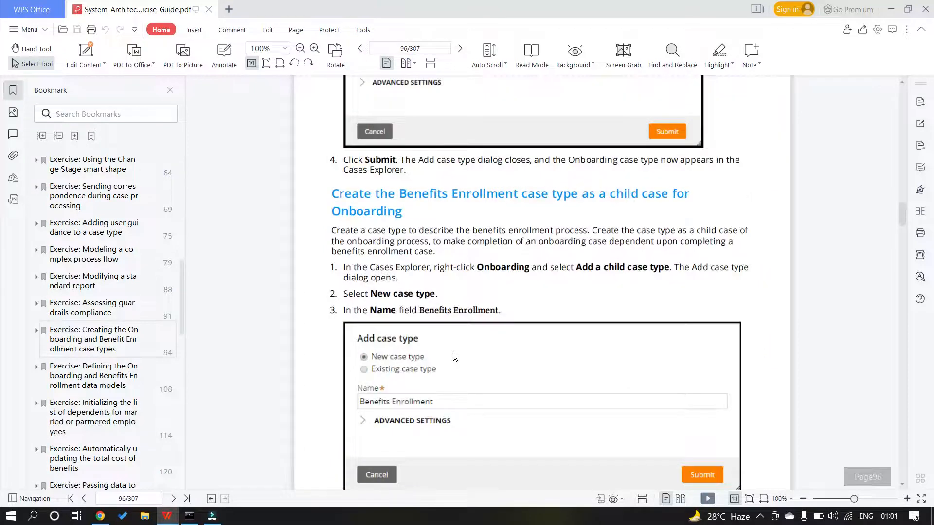
pyautogui.scroll(-8, 453, 358)
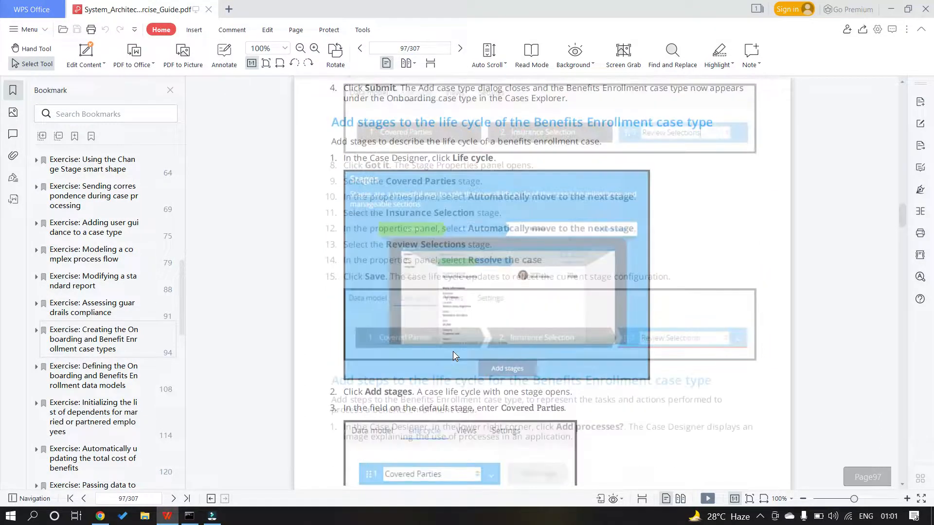
pyautogui.scroll(10, 453, 351)
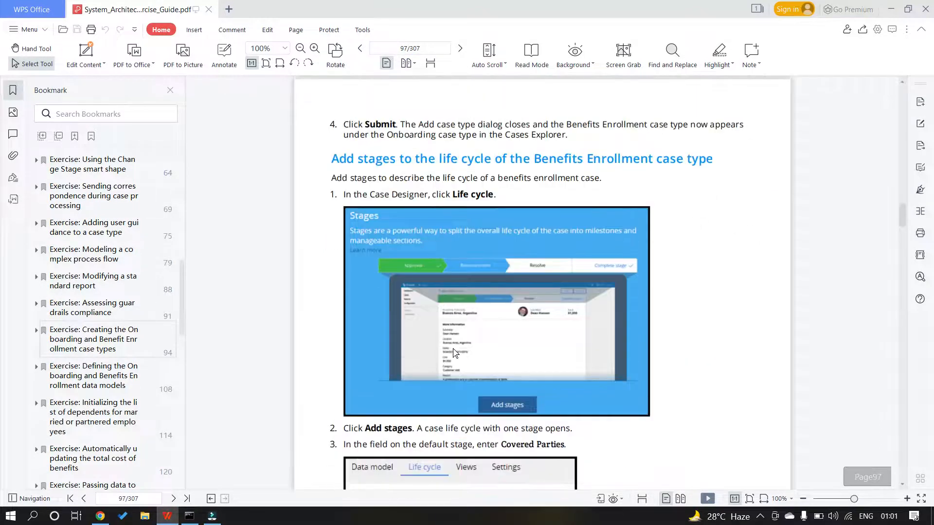
pyautogui.scroll(-5, 454, 351)
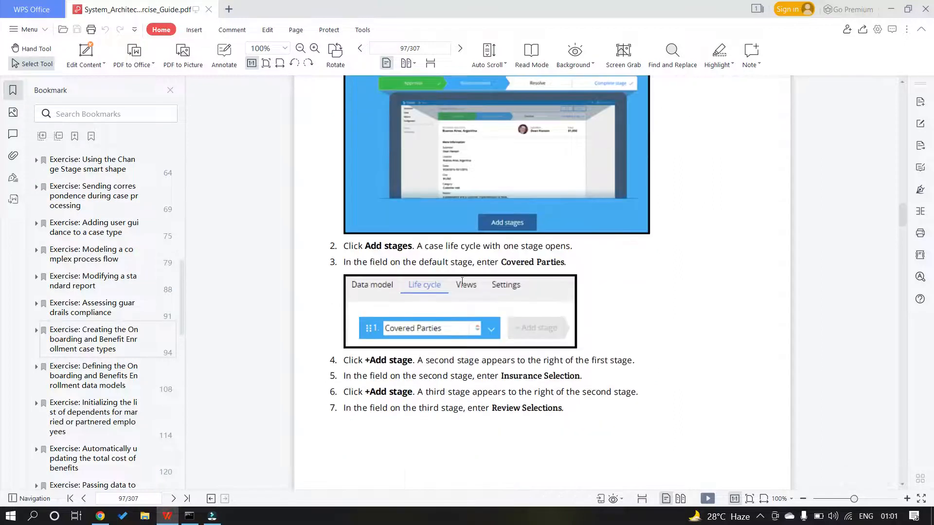
pyautogui.scroll(-13, 464, 294)
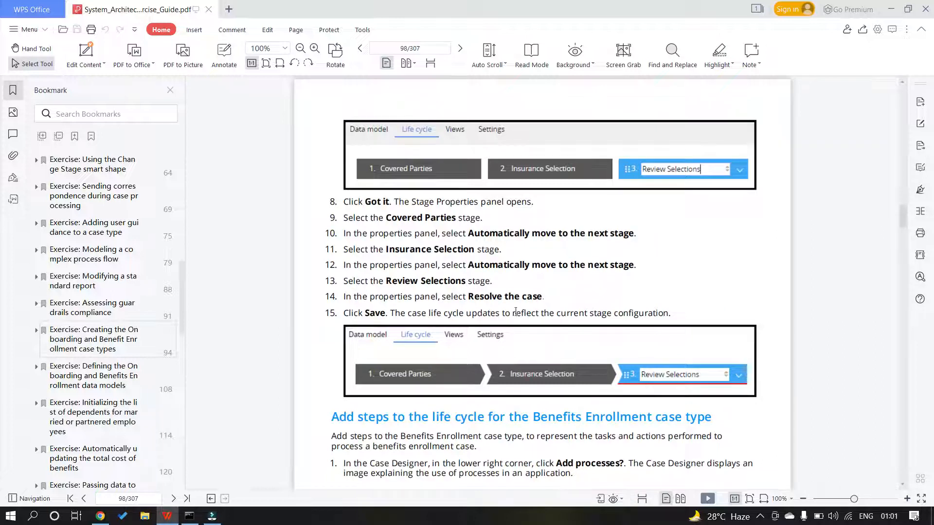
pyautogui.scroll(-2, 516, 315)
pyautogui.scroll(-15, 517, 317)
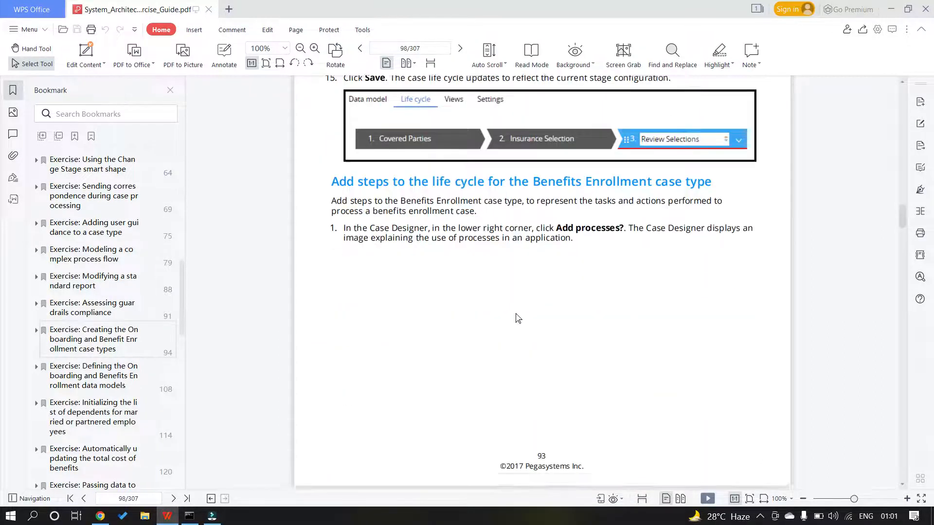
pyautogui.scroll(-2, 516, 317)
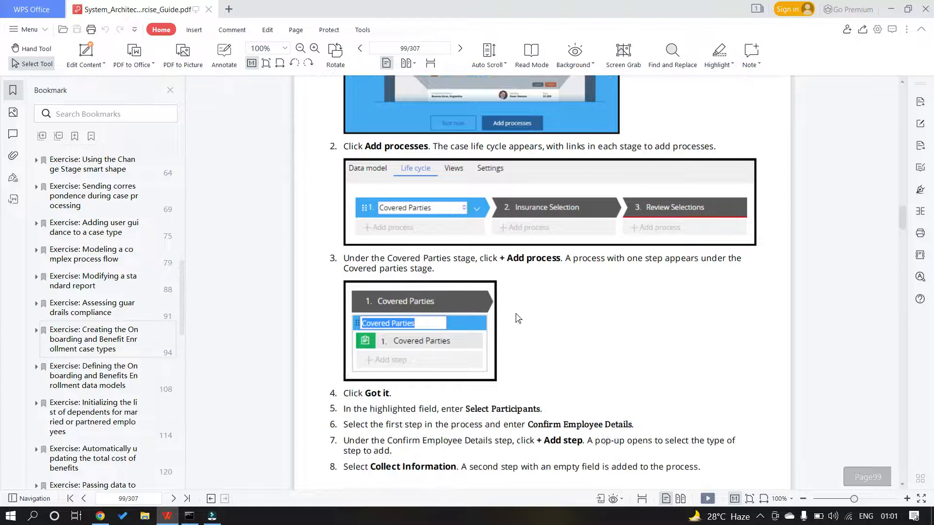
pyautogui.scroll(-1, 517, 317)
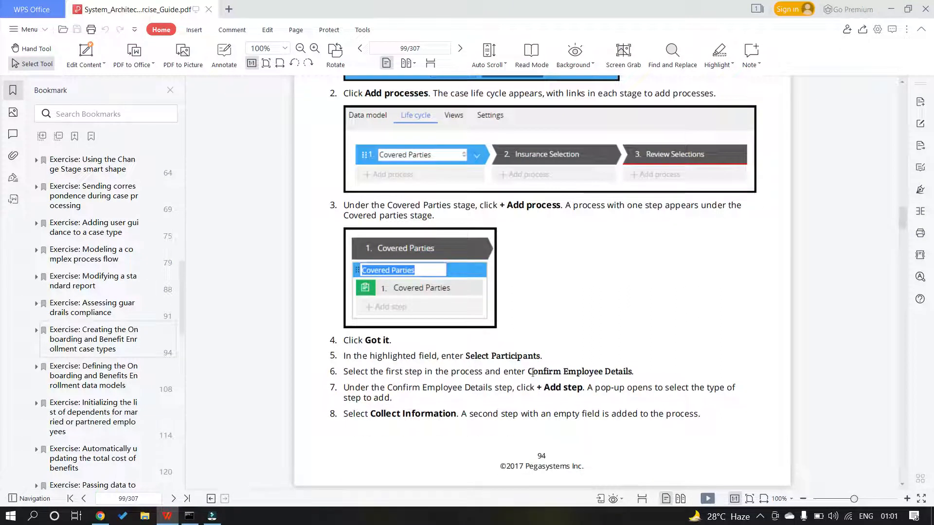
pyautogui.moveTo(532, 372); pyautogui.dragTo(633, 377)
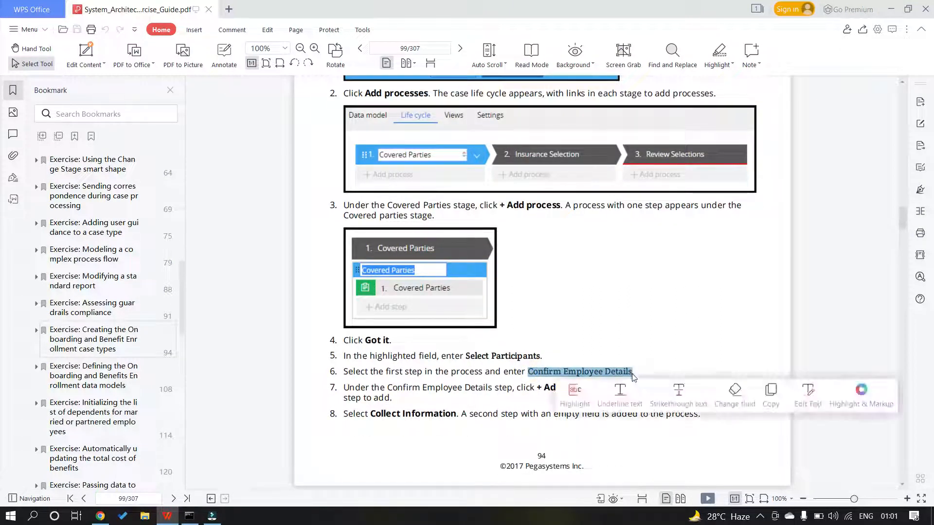
pyautogui.hotkey('ctrl', 'c')
pyautogui.hotkey('alt', 'Tab')
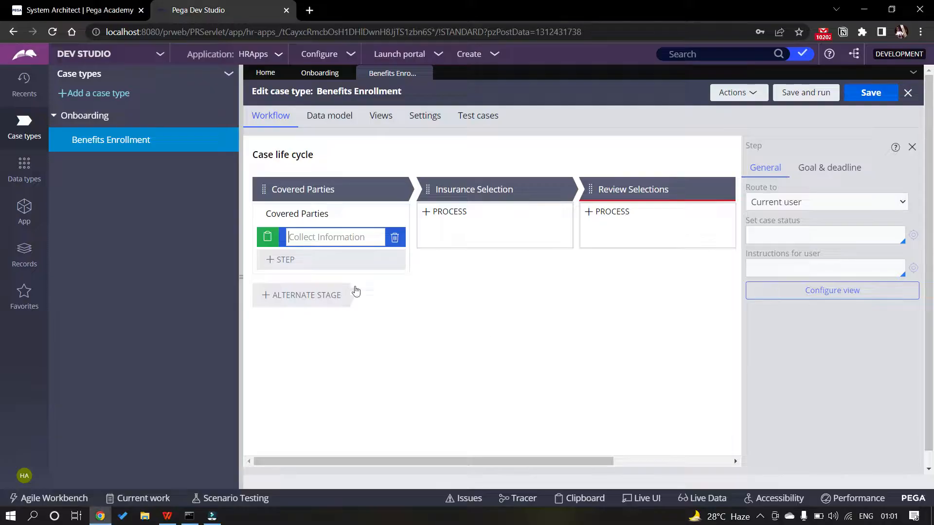
# Name the first Covered Parties step 'Confirm Employee Details'
pyautogui.hotkey('ctrl', 'v')
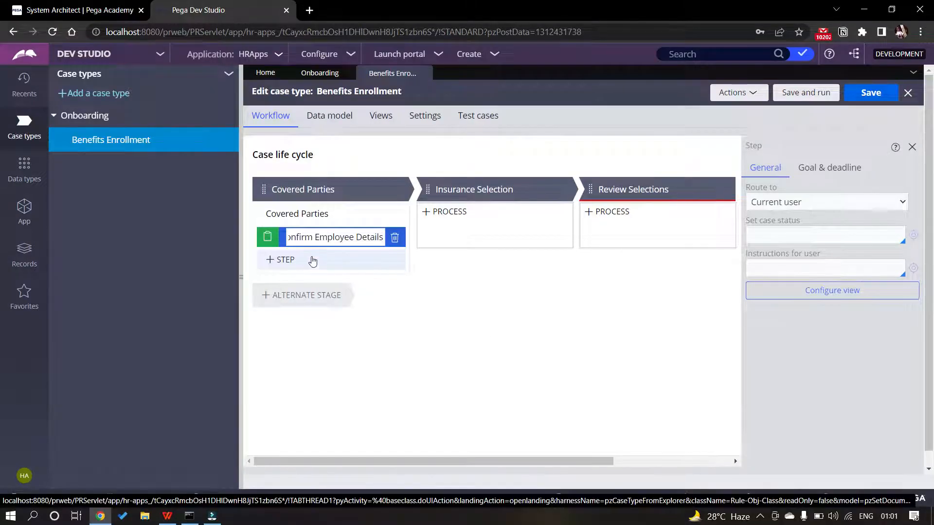
pyautogui.hotkey('alt', 'Tab')
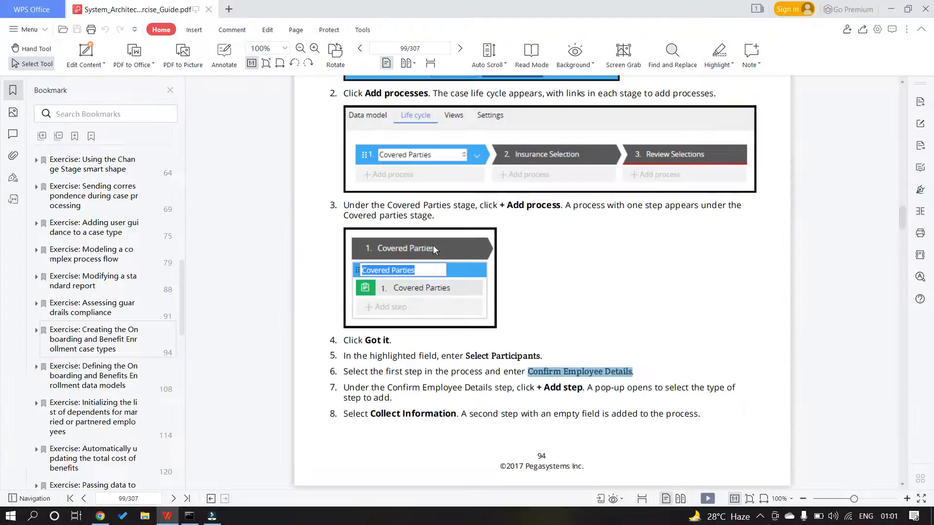
pyautogui.scroll(20, 433, 245)
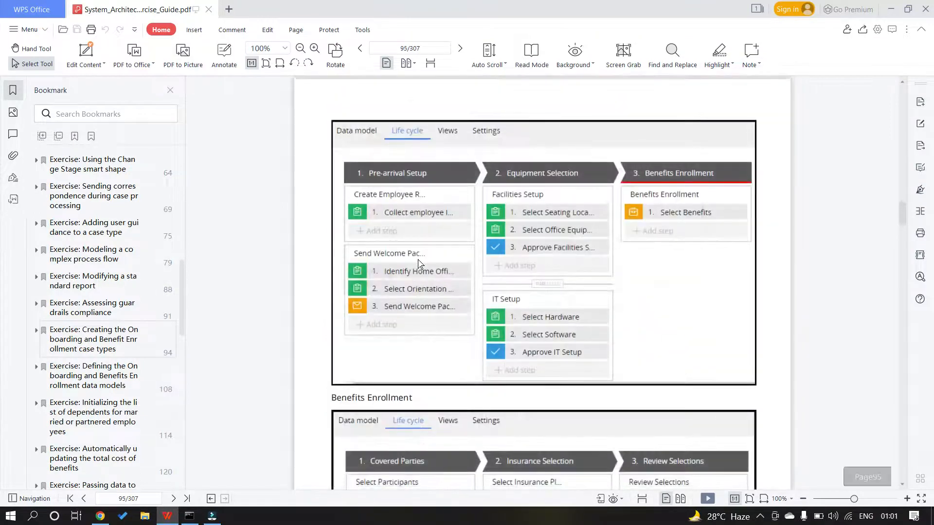
pyautogui.scroll(-3, 428, 262)
pyautogui.hotkey('alt', 'Tab')
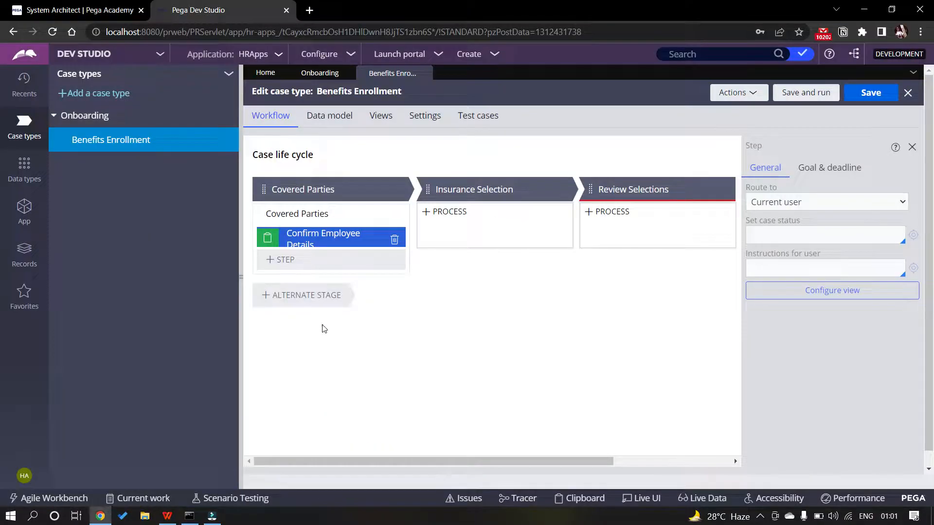
# Add a second Collect Information step named 'Identify Dependents'
pyautogui.click(284, 260)
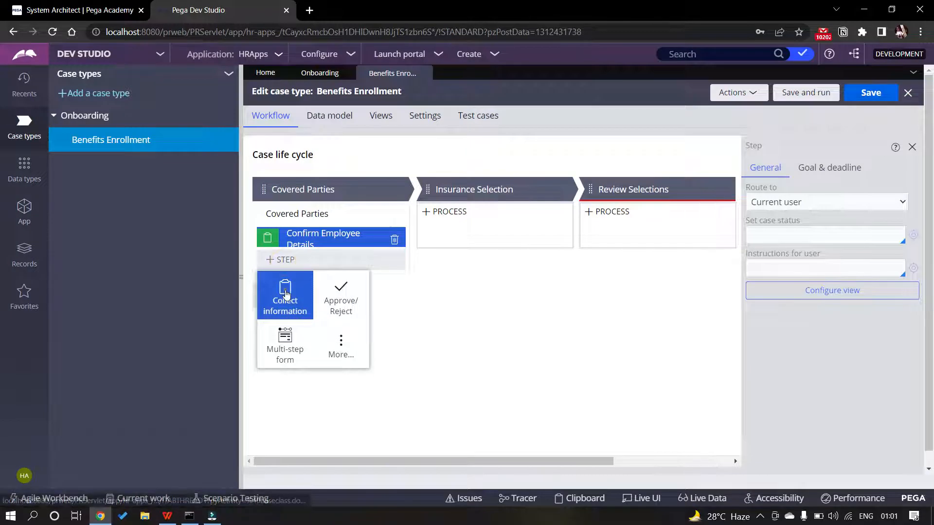
pyautogui.click(287, 297)
pyautogui.write('Iden')
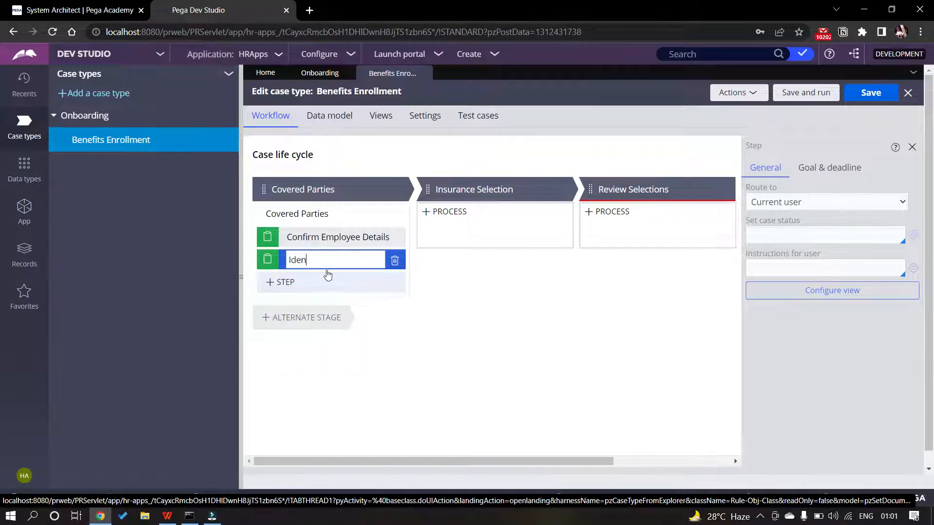
pyautogui.write('tify Dependents')
pyautogui.press('Return')
pyautogui.hotkey('alt', 'Tab')
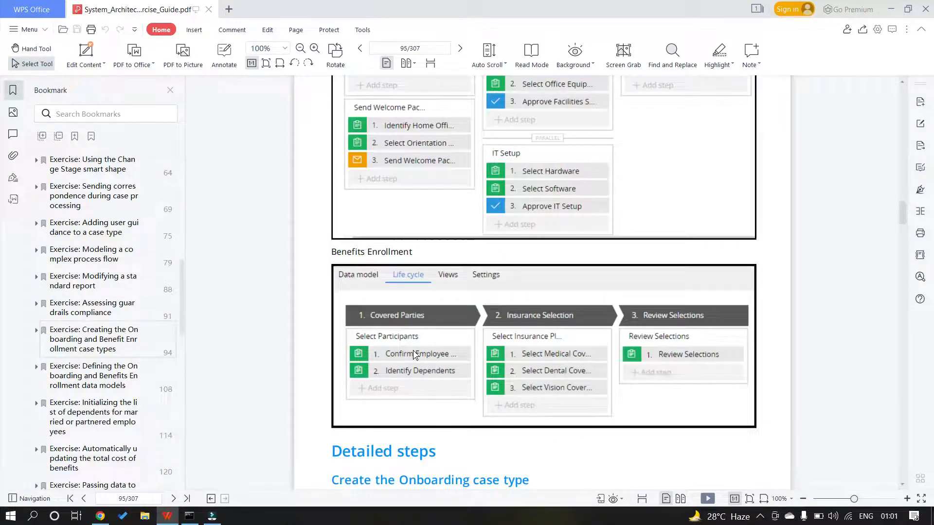
pyautogui.hotkey('alt', 'Tab')
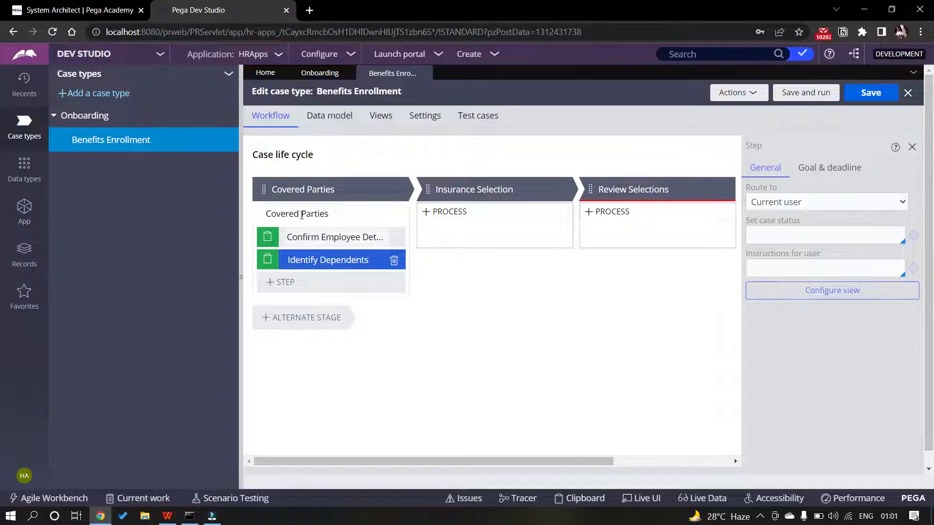
# Rename the Covered Parties process to 'Select Participants'
pyautogui.click(301, 214)
pyautogui.press('BackSpace')
pyautogui.write('Sele')
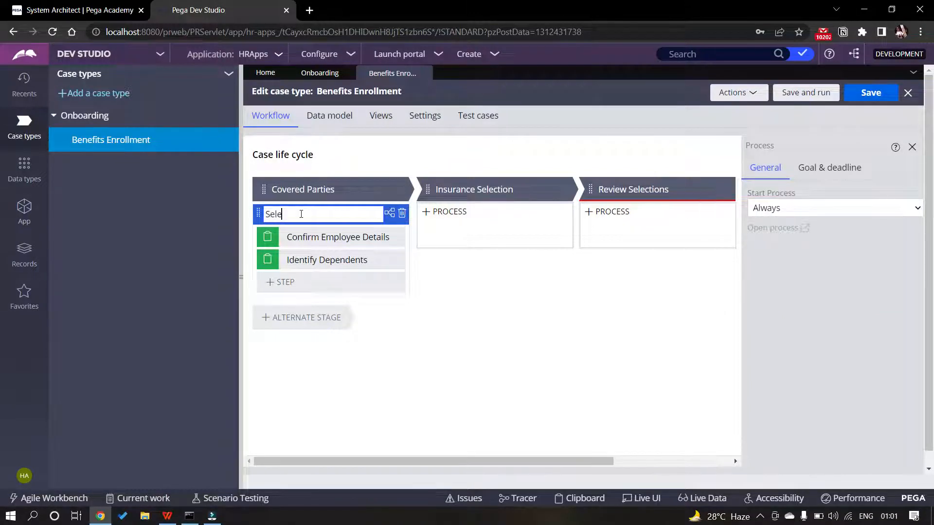
pyautogui.write('ct Participants')
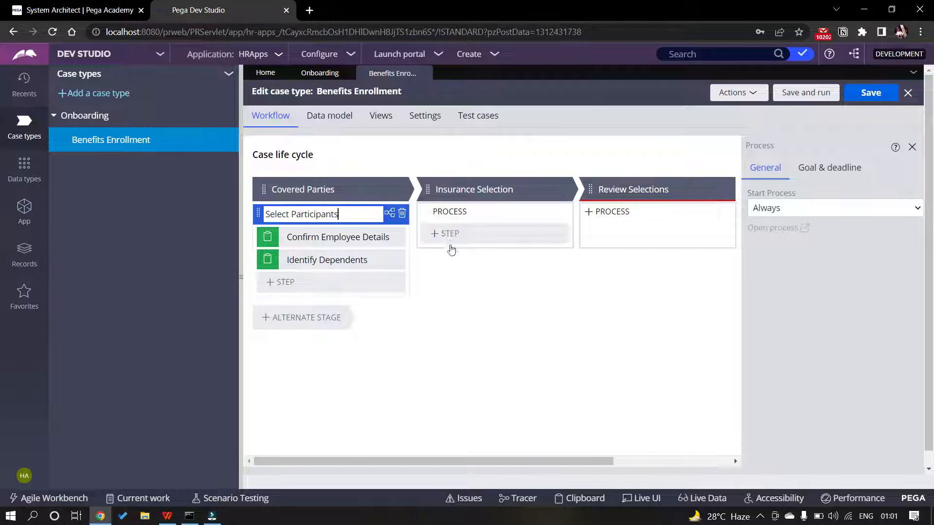
pyautogui.click(445, 234)
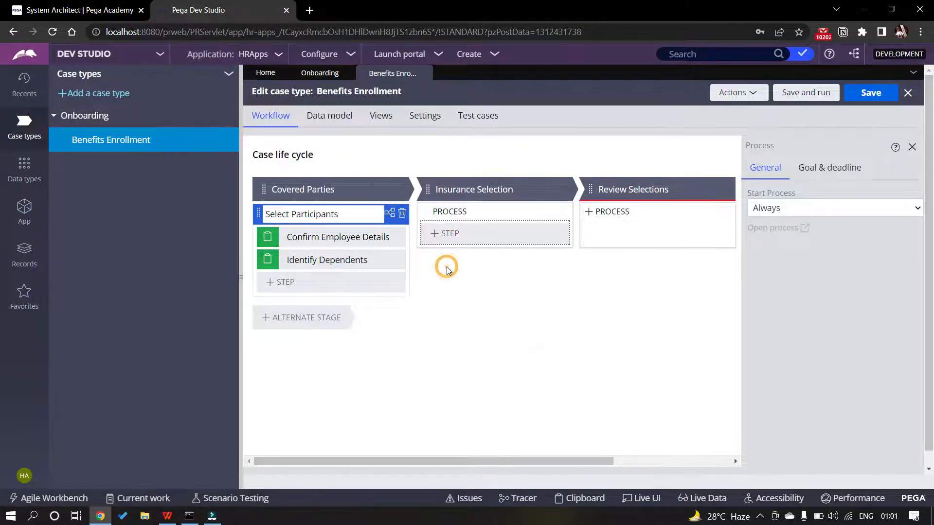
pyautogui.hotkey('alt', 'Tab')
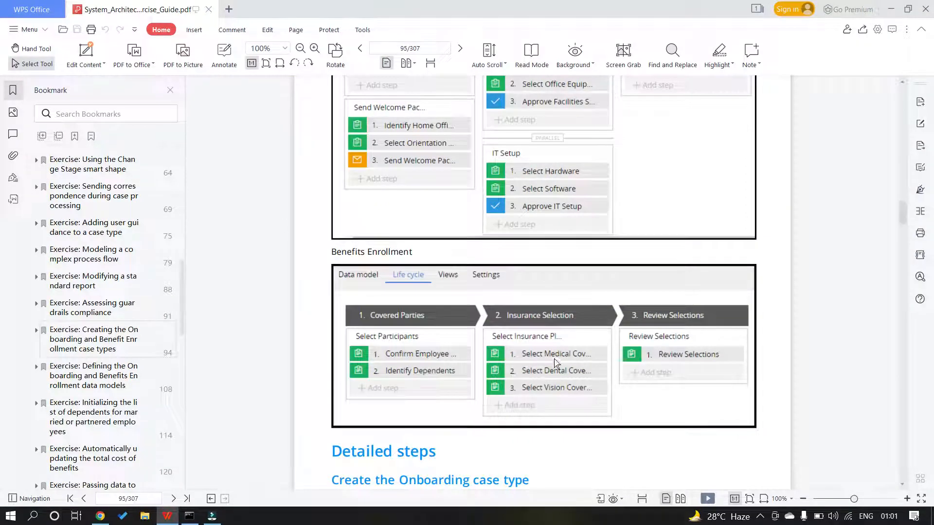
# Name the first Insurance Selection step 'Select Medical Coverage' and add a second collect-information step
pyautogui.hotkey('alt', 'Tab')
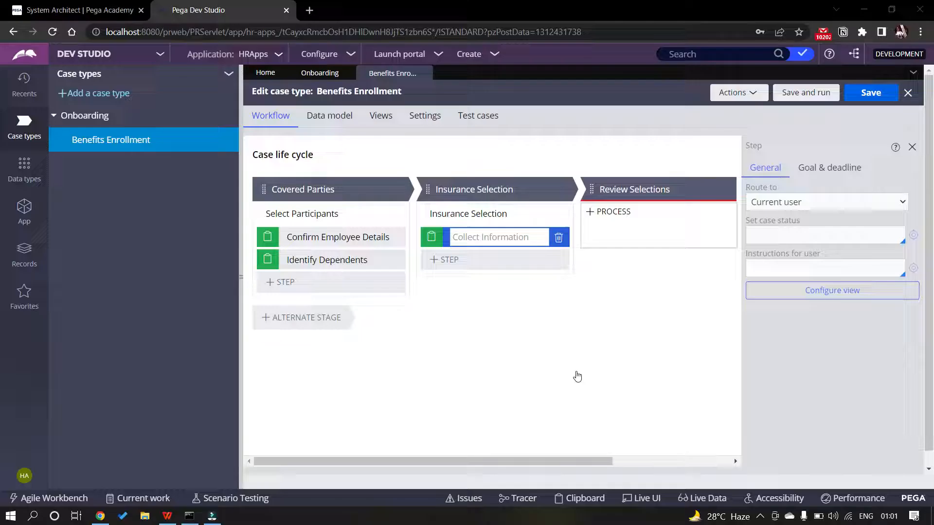
pyautogui.write('Select Medical C')
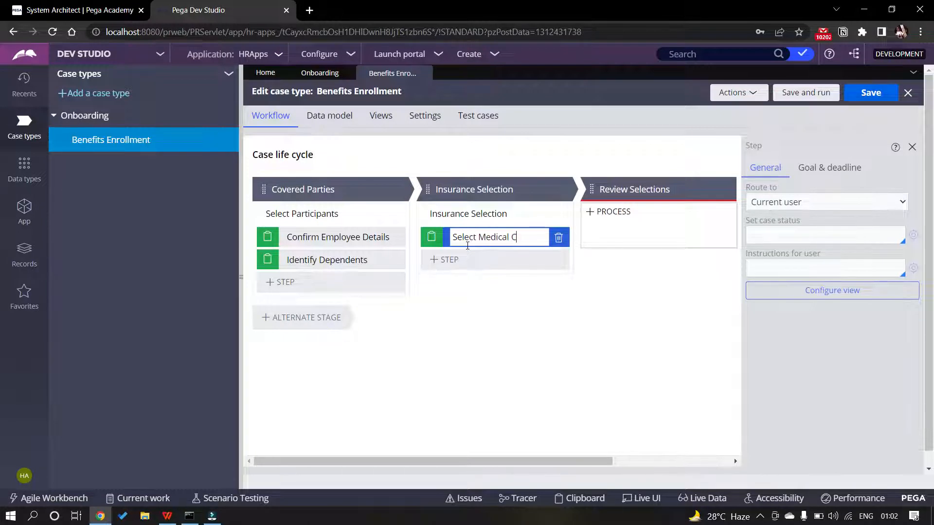
pyautogui.write('overage')
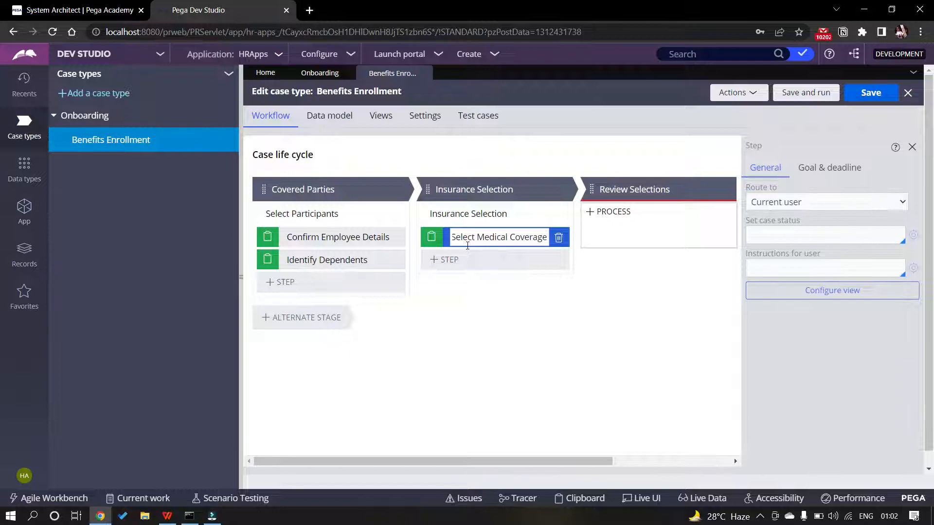
pyautogui.hotkey('ctrl', 'a')
pyautogui.hotkey('ctrl', 'c')
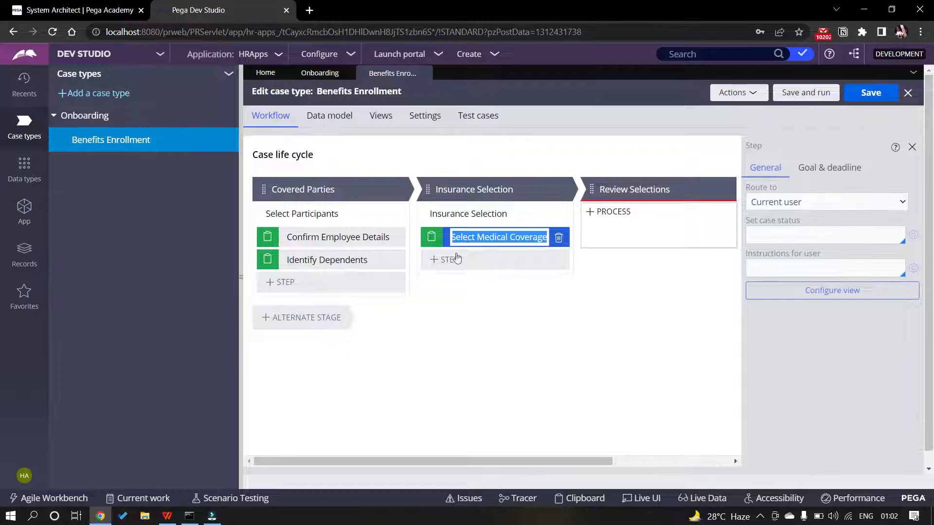
pyautogui.click(445, 260)
pyautogui.click(454, 287)
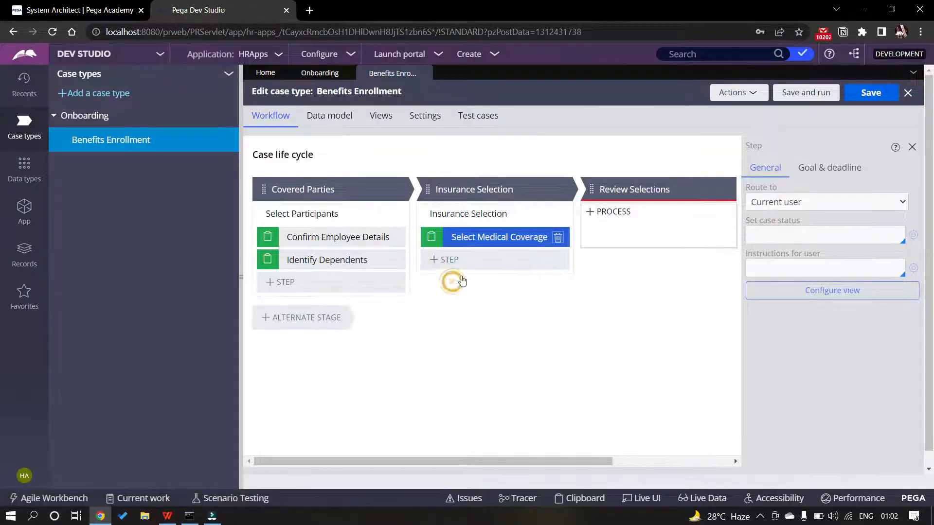
pyautogui.hotkey('ctrl', 'v')
# Add a third collect-information step named 'Select Vision Coverage'
pyautogui.click(460, 285)
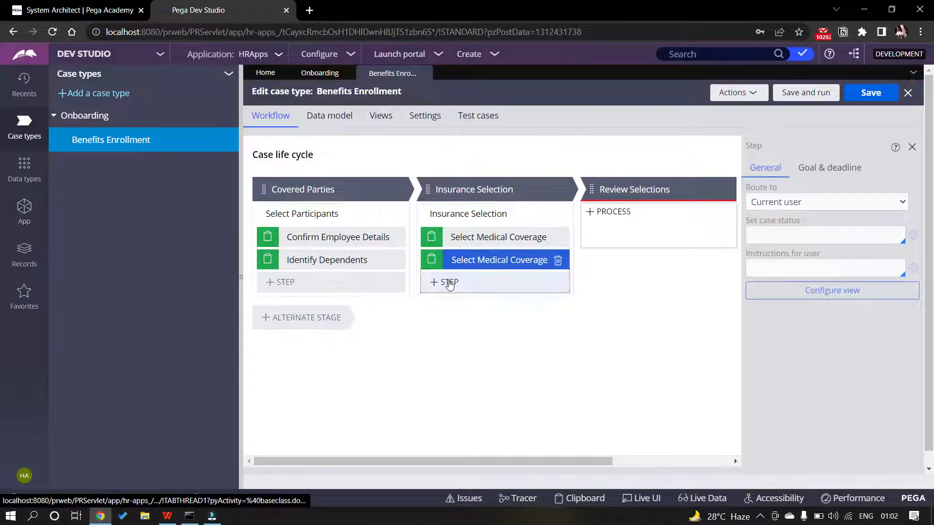
pyautogui.click(468, 301)
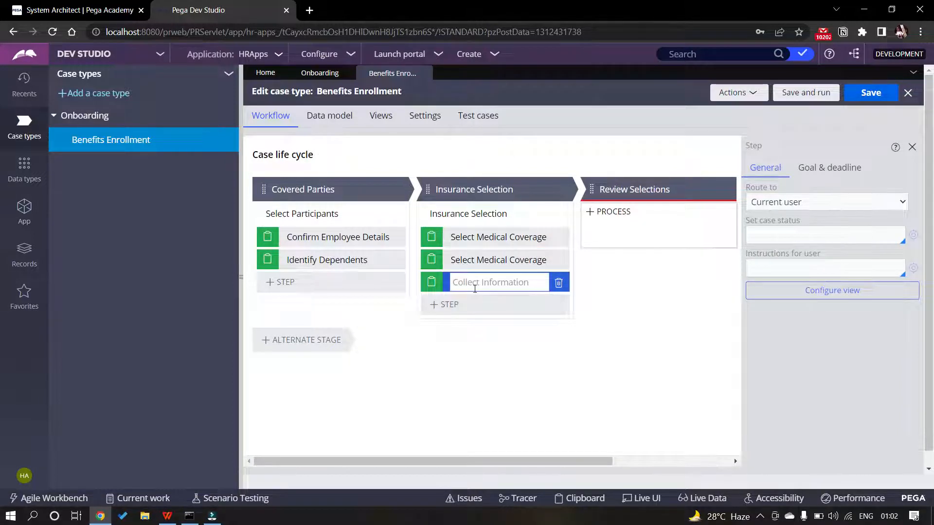
pyautogui.hotkey('ctrl', 'v')
pyautogui.moveTo(507, 281); pyautogui.dragTo(477, 281)
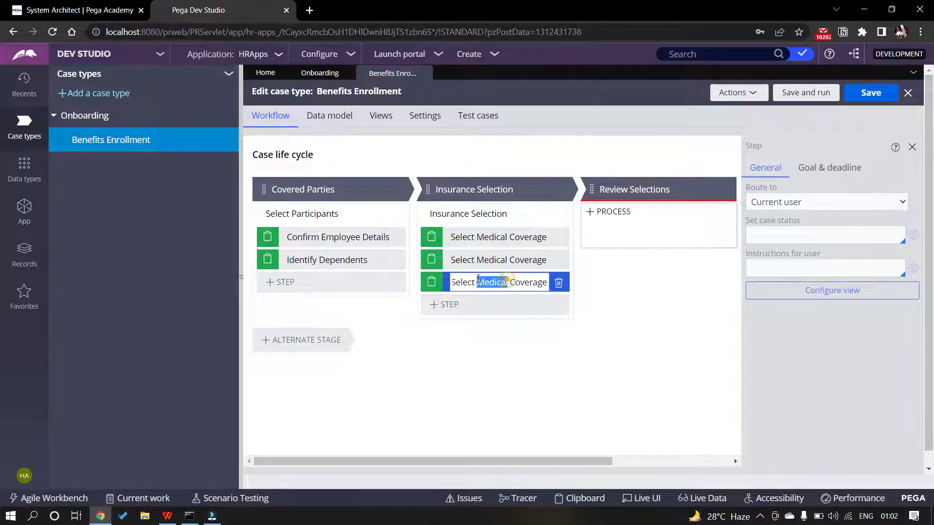
pyautogui.write('Viso')
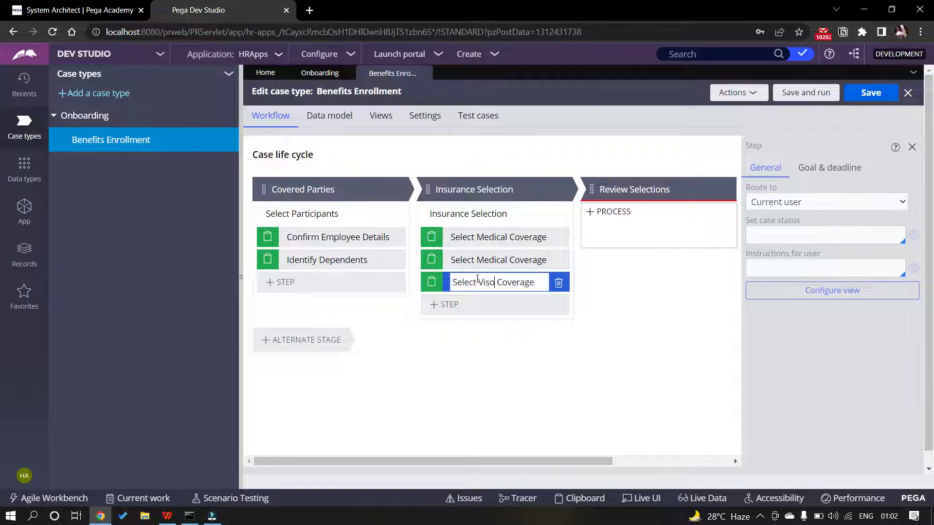
pyautogui.press('BackSpace')
pyautogui.write('ion')
pyautogui.press('Return')
# Rename the second step to 'Select Dental Coverage'
pyautogui.click(514, 262)
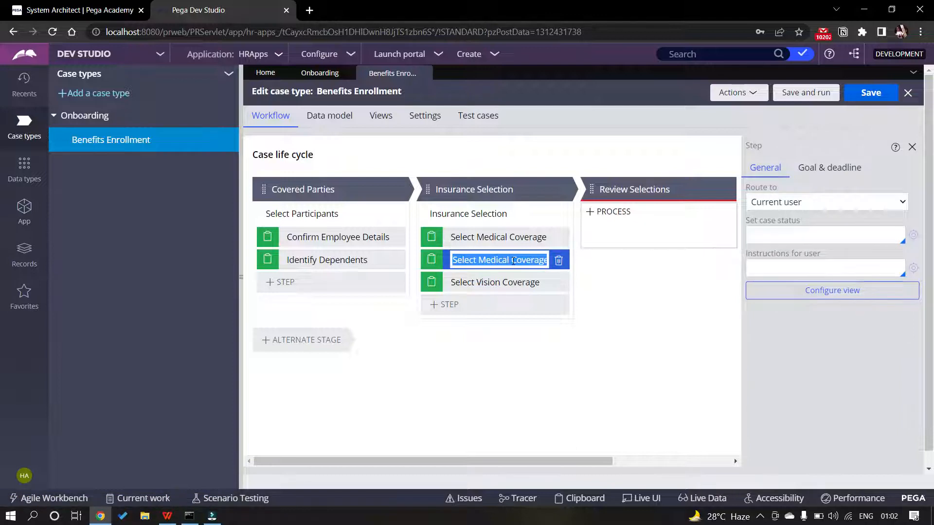
pyautogui.click(513, 261)
pyautogui.moveTo(506, 259); pyautogui.dragTo(480, 260)
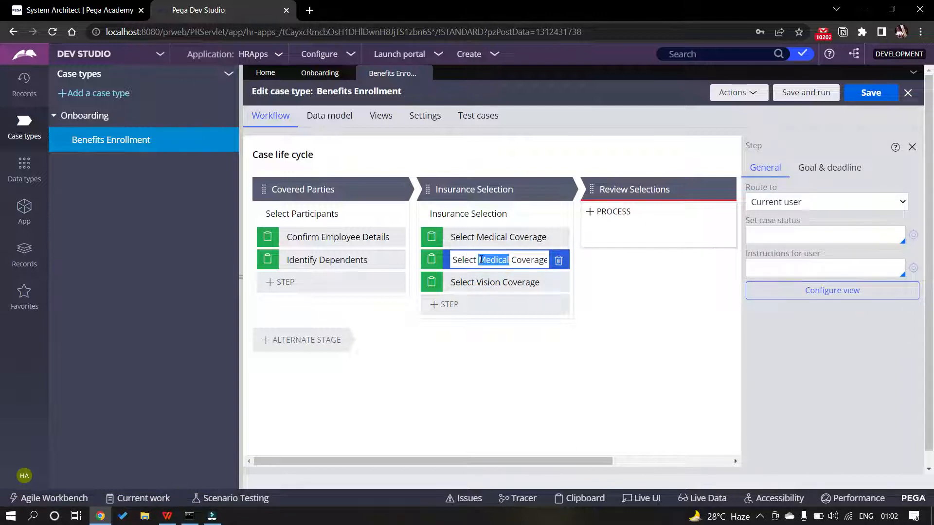
pyautogui.write('Denatl')
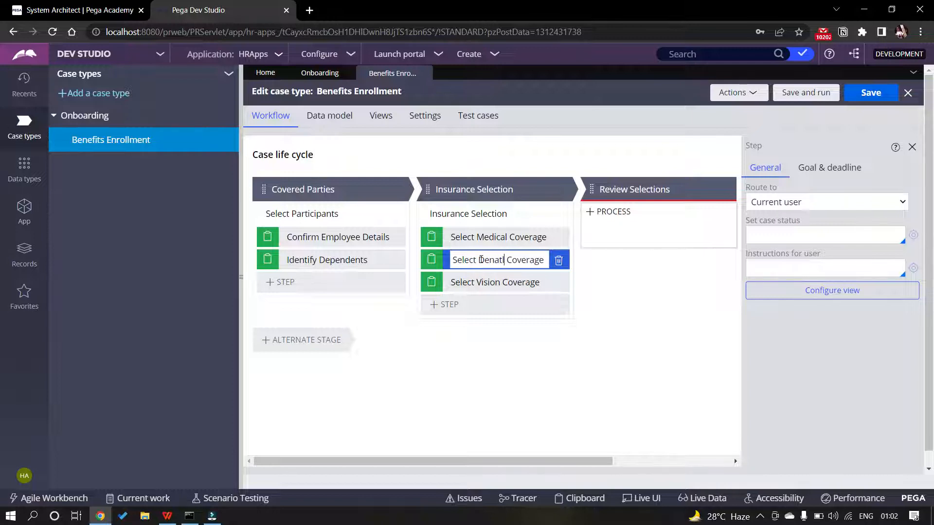
pyautogui.press('BackSpace')
pyautogui.press('BackSpace')
pyautogui.press('BackSpace')
pyautogui.write('tal')
pyautogui.click(489, 349)
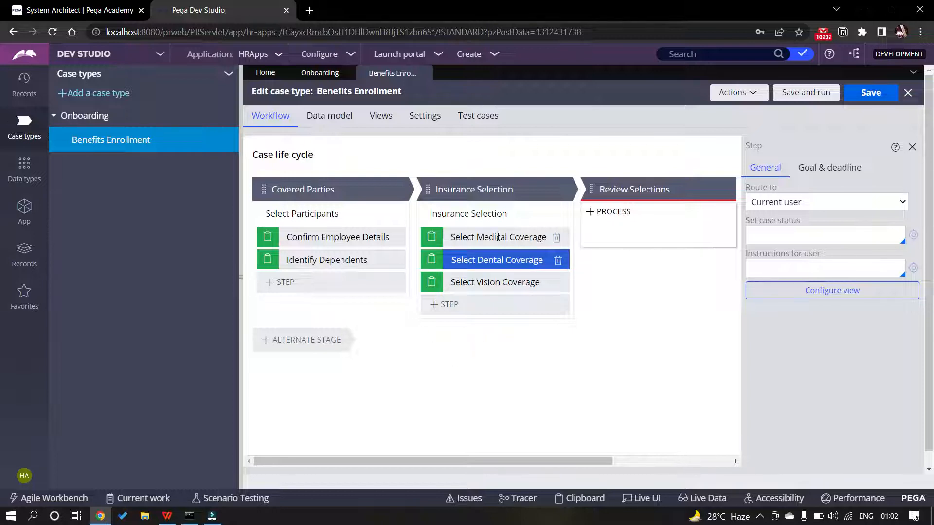
# Rename the Insurance Selection process to 'Select Insurance Plan'
pyautogui.click(467, 215)
pyautogui.hotkey('alt', 'Tab')
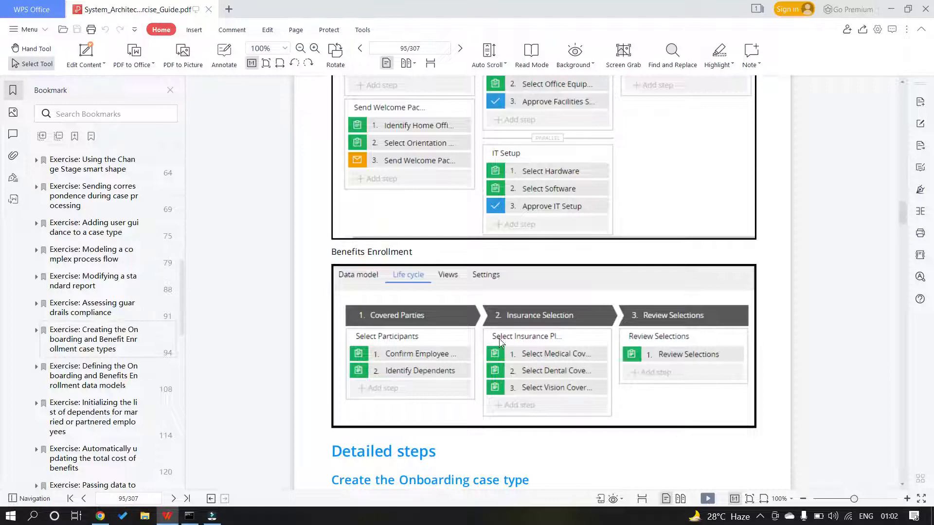
pyautogui.hotkey('alt', 'Tab')
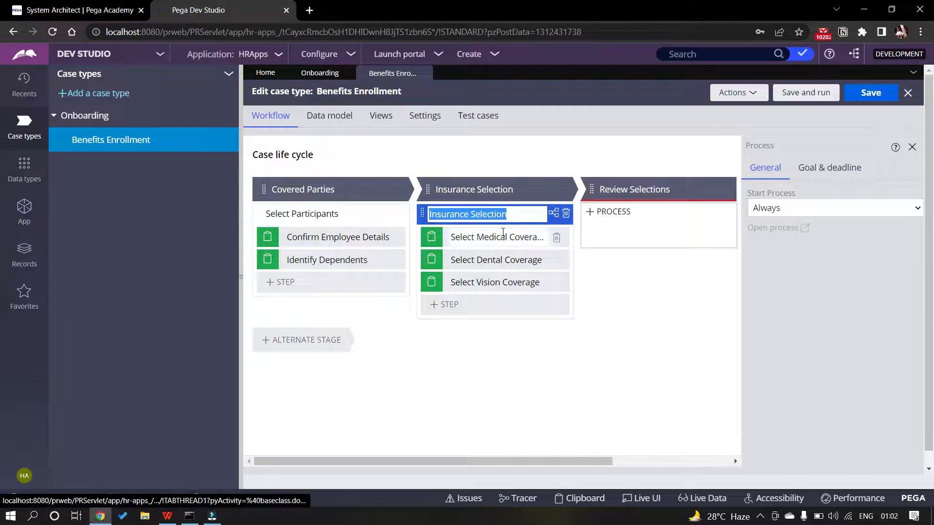
pyautogui.write('Sele')
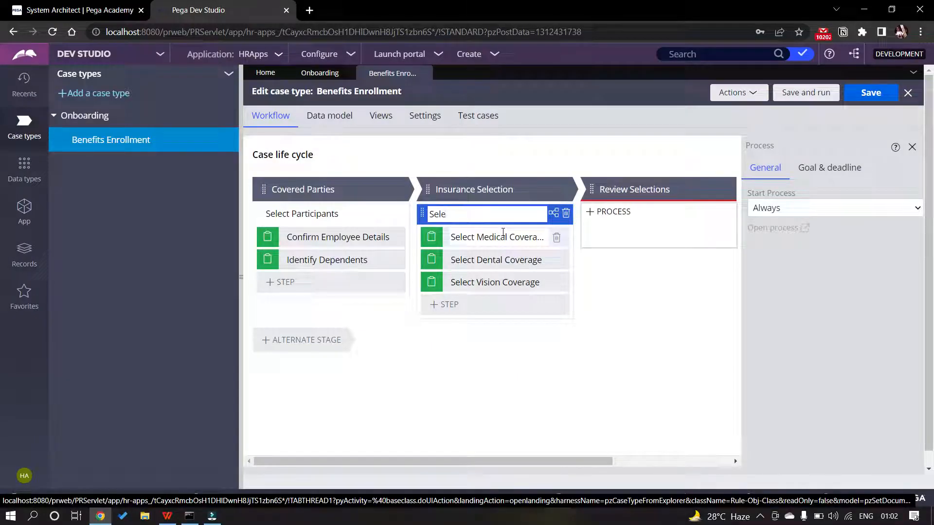
pyautogui.write('ct Insurance Plan')
pyautogui.hotkey('alt', 'Tab')
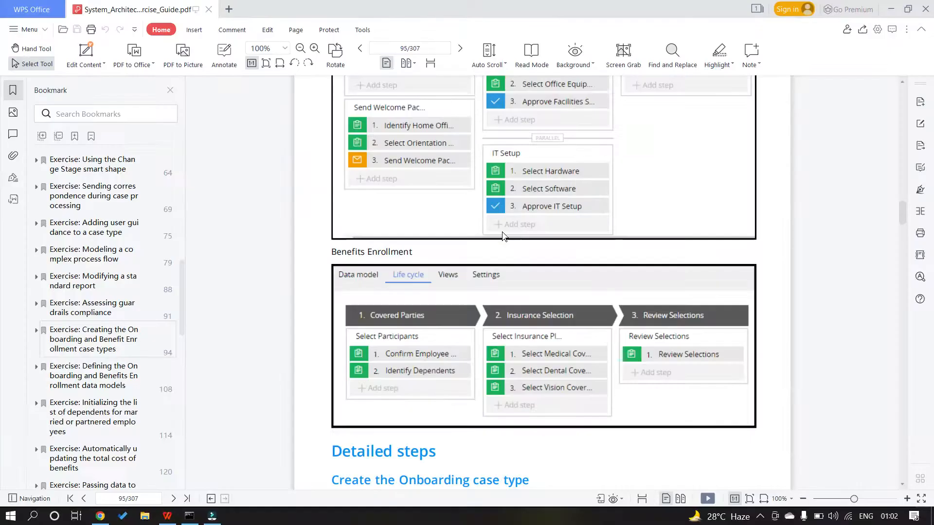
pyautogui.hotkey('alt', 'Tab')
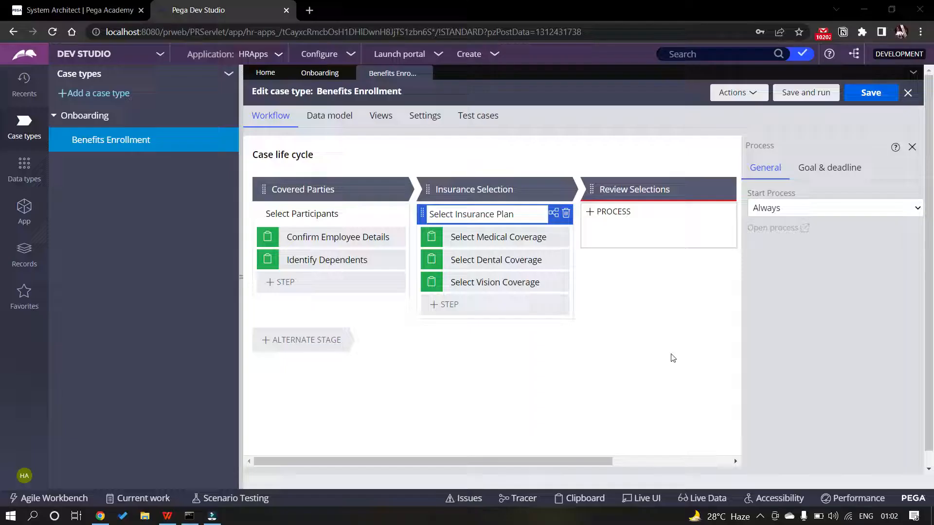
pyautogui.click(613, 212)
# Add a Collect Information step named 'Review Selections' to the Review Selections stage and save
pyautogui.click(613, 235)
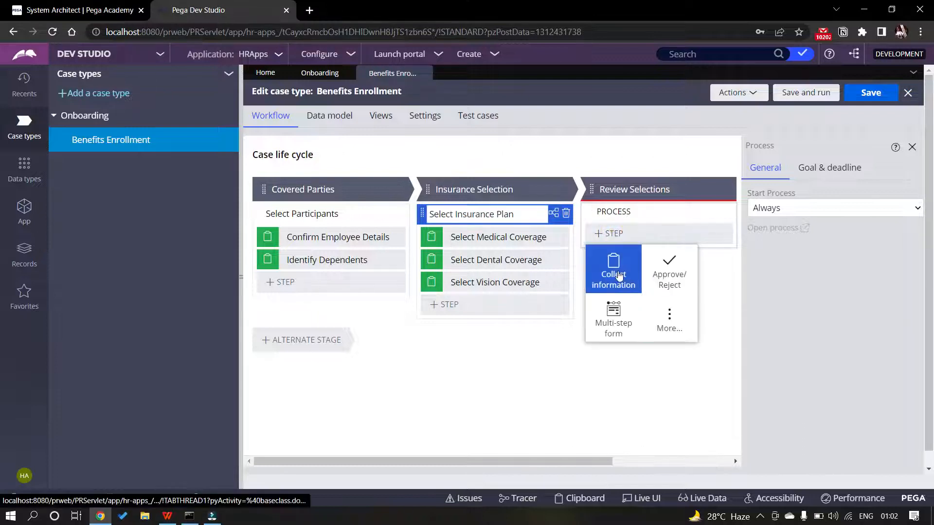
pyautogui.click(610, 271)
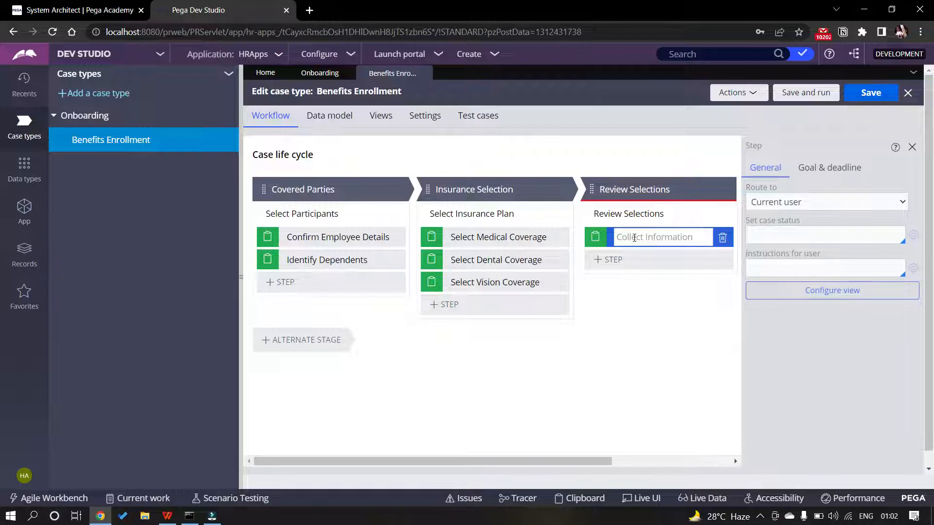
pyautogui.write('Review Selections')
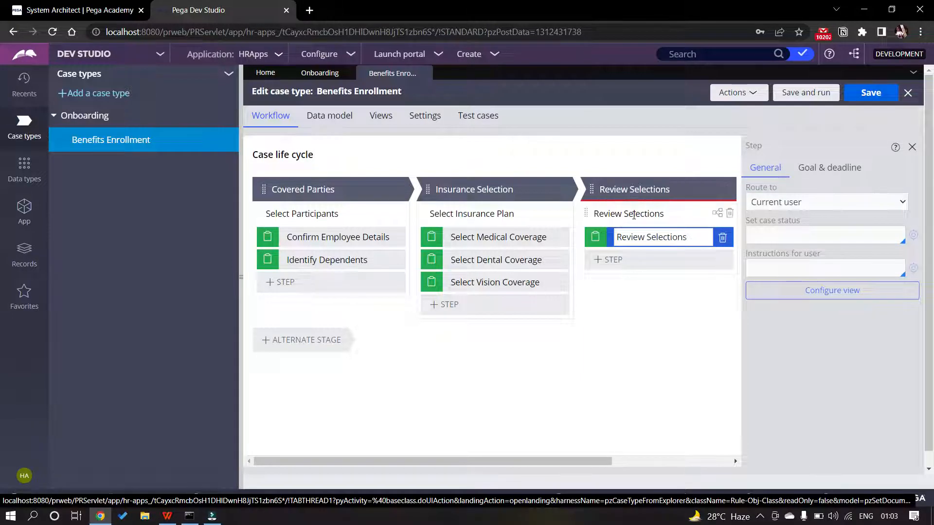
pyautogui.click(658, 301)
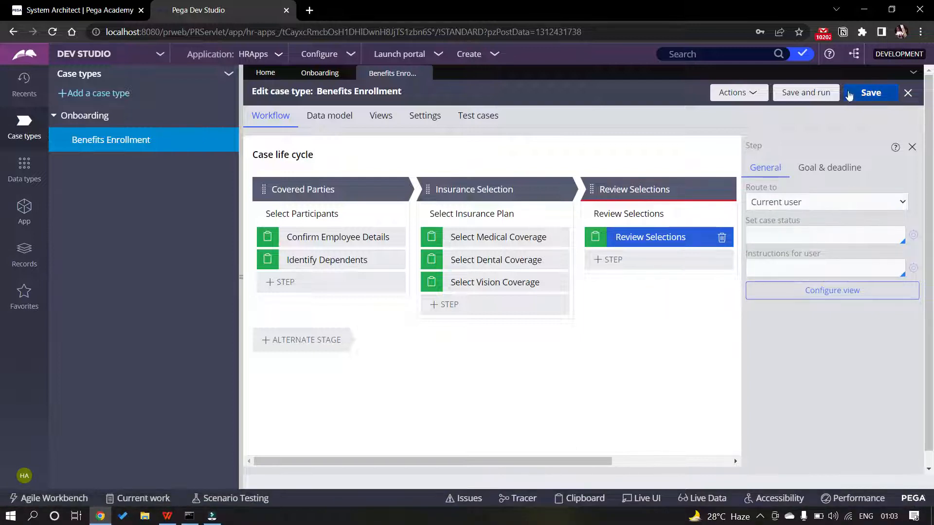
pyautogui.click(848, 94)
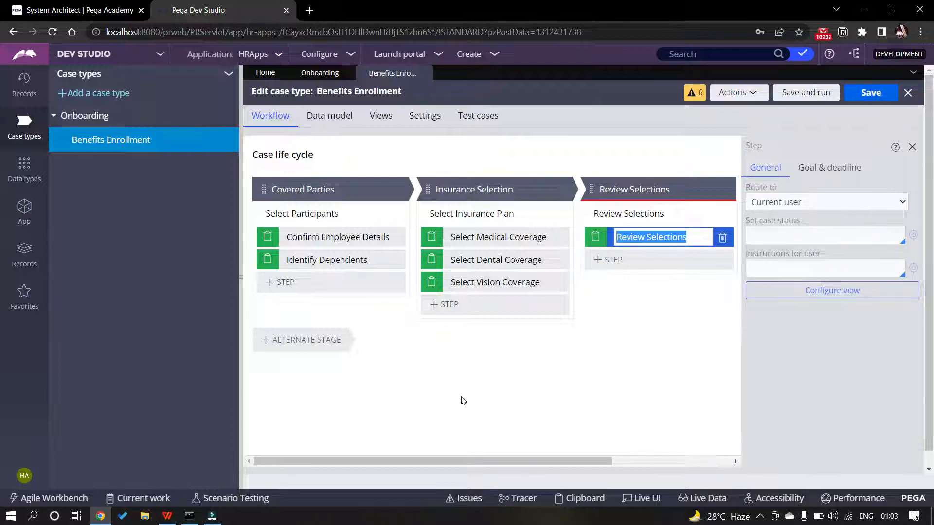
pyautogui.hotkey('alt', 'Tab')
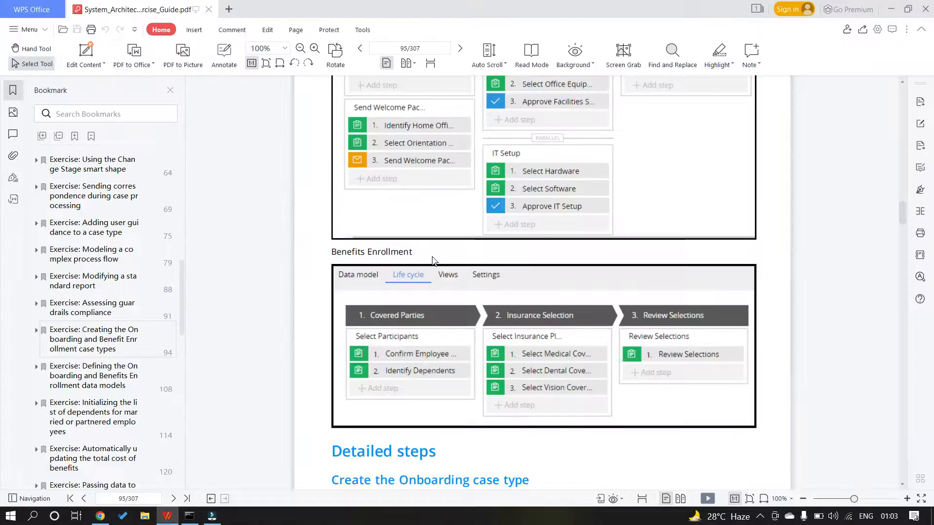
pyautogui.scroll(-3, 548, 365)
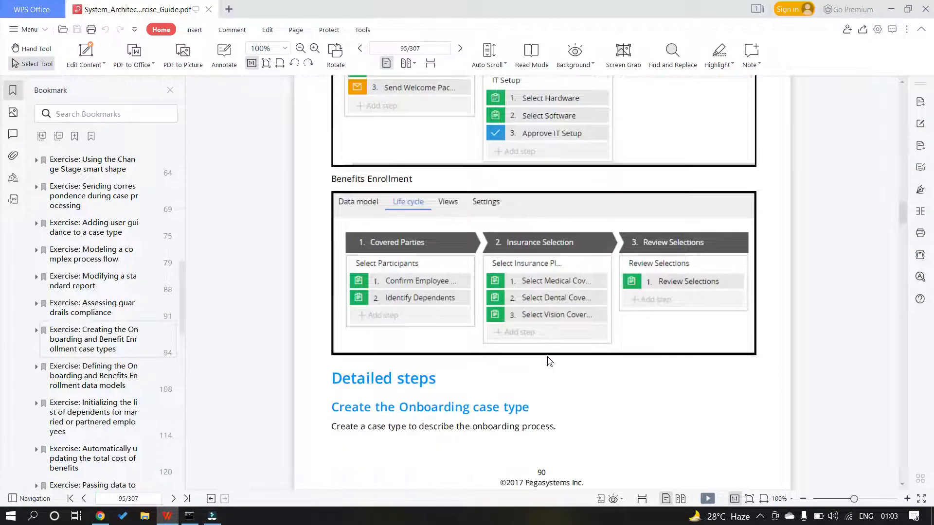
pyautogui.scroll(-20, 549, 361)
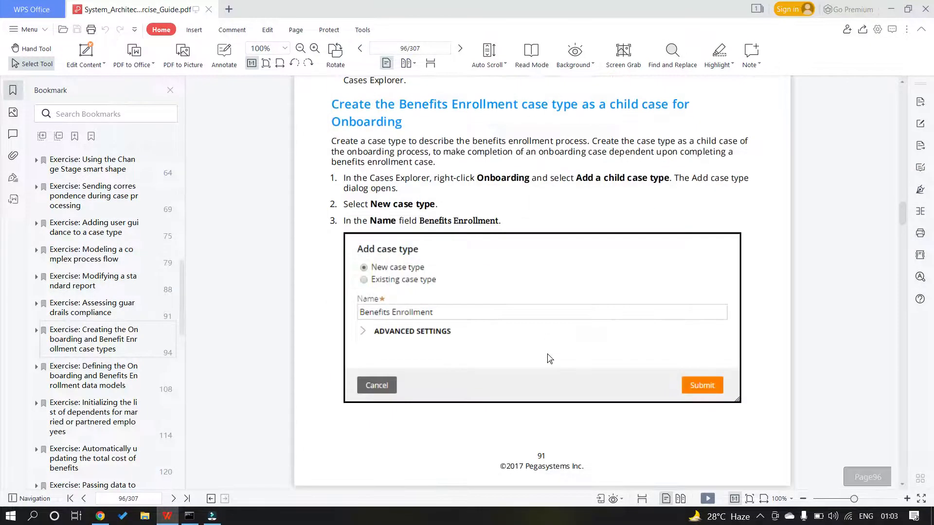
pyautogui.scroll(-15, 550, 359)
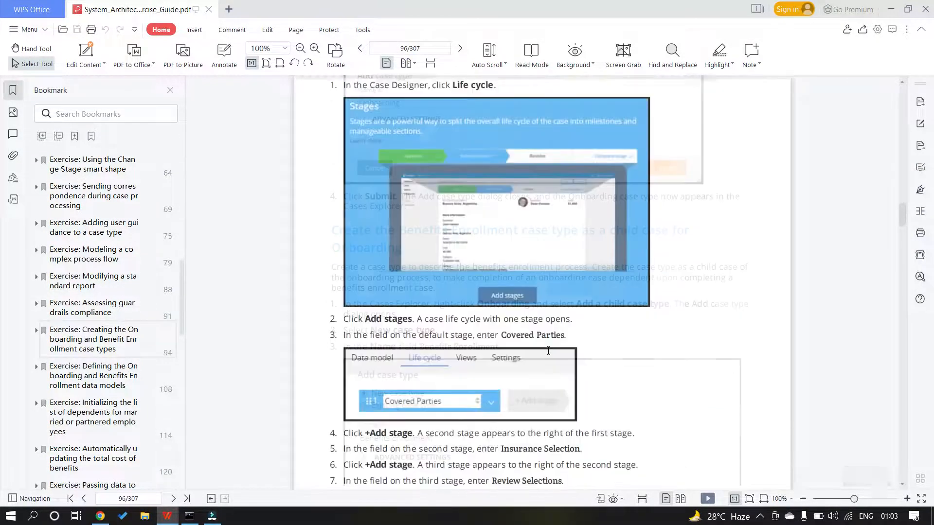
pyautogui.scroll(-20, 548, 350)
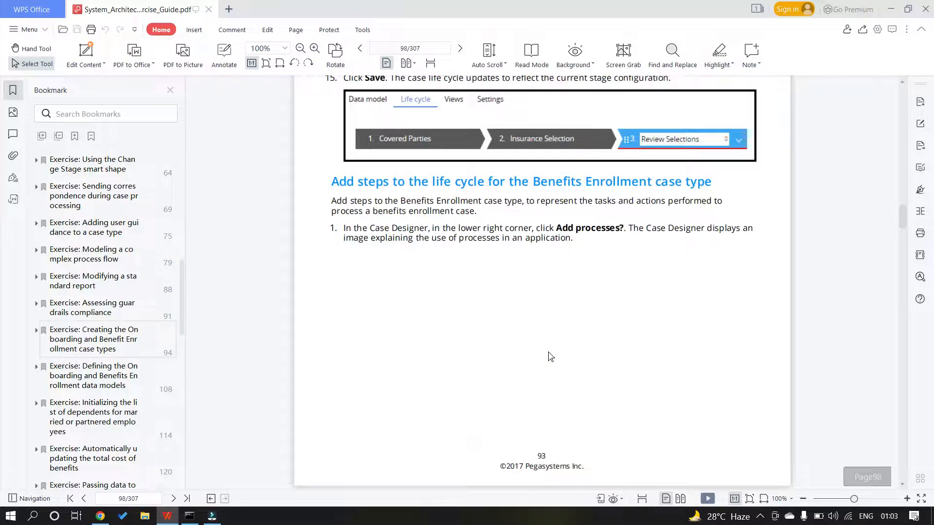
pyautogui.scroll(-20, 550, 357)
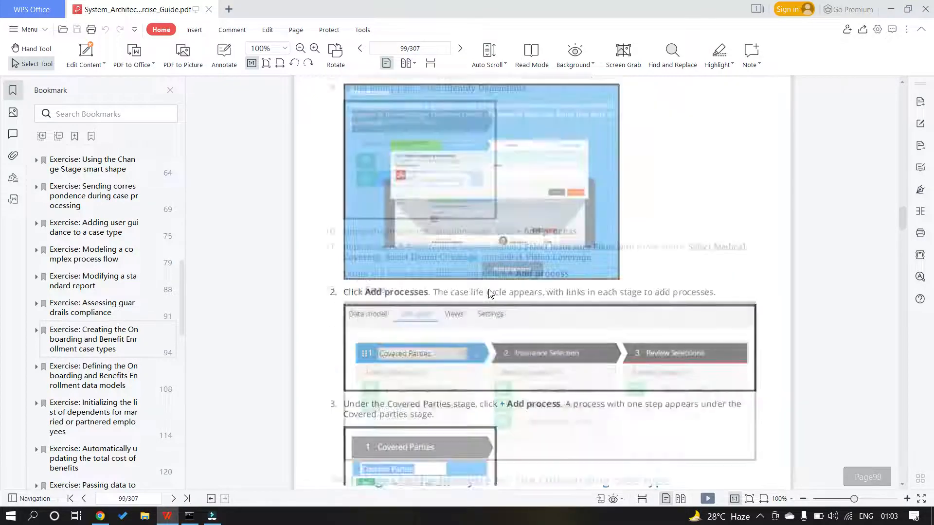
pyautogui.scroll(-20, 383, 269)
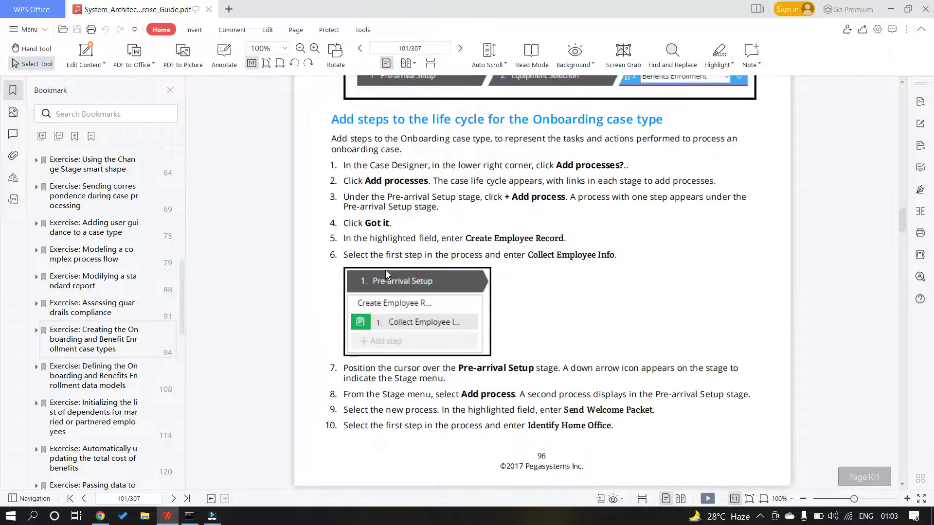
pyautogui.scroll(-15, 389, 252)
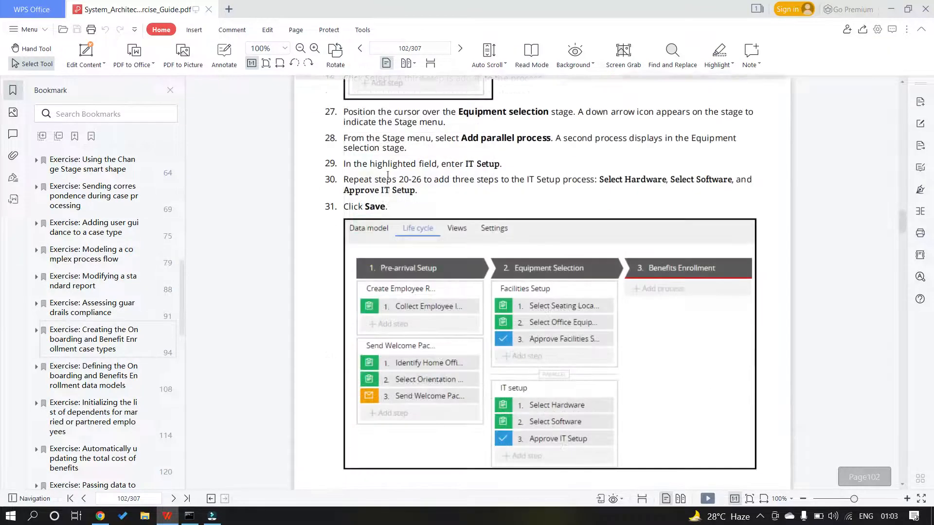
pyautogui.scroll(-15, 388, 196)
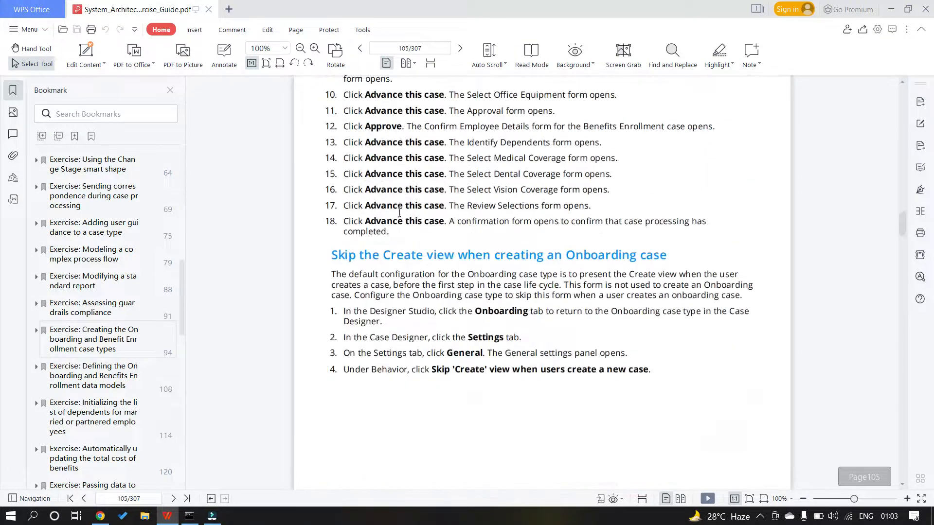
pyautogui.moveTo(330, 256); pyautogui.dragTo(459, 275)
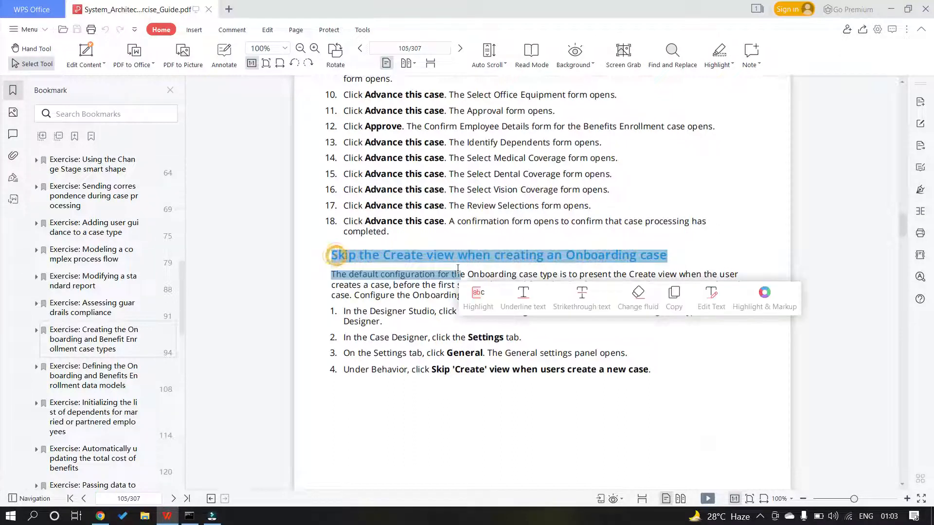
pyautogui.click(703, 255)
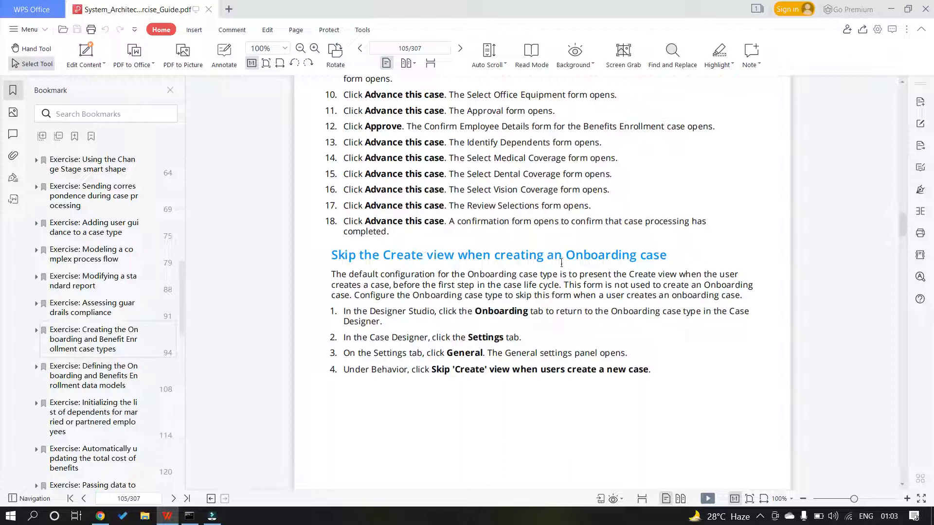
pyautogui.hotkey('alt', 'Tab')
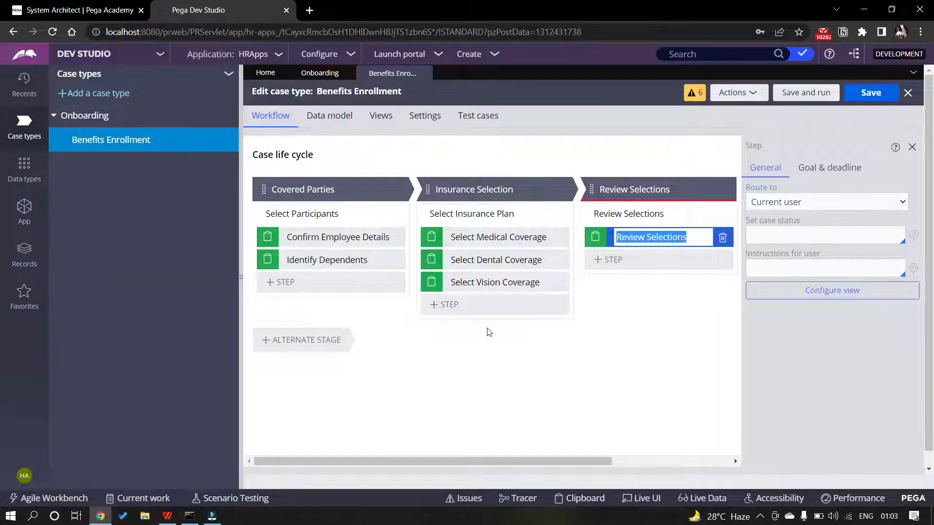
# Switch to the Onboarding case type and Save and run a new Onboarding case
pyautogui.click(319, 73)
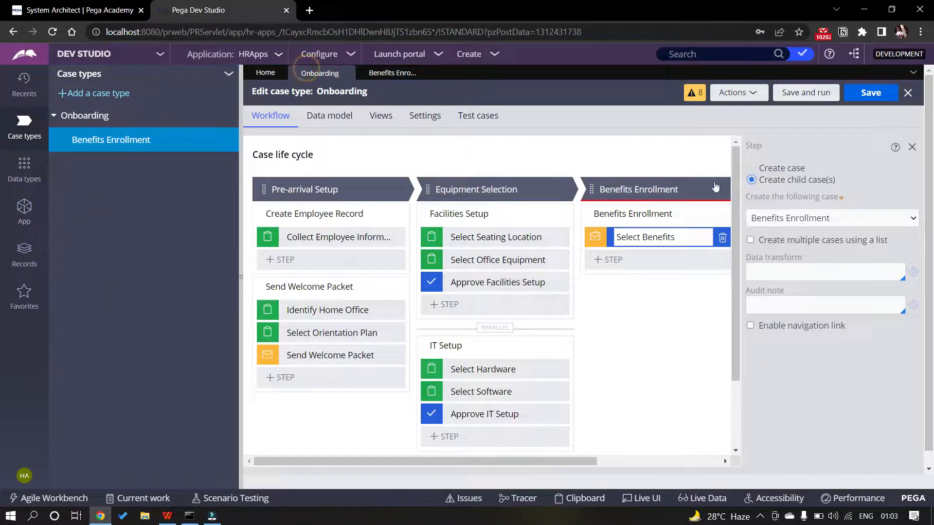
pyautogui.click(801, 95)
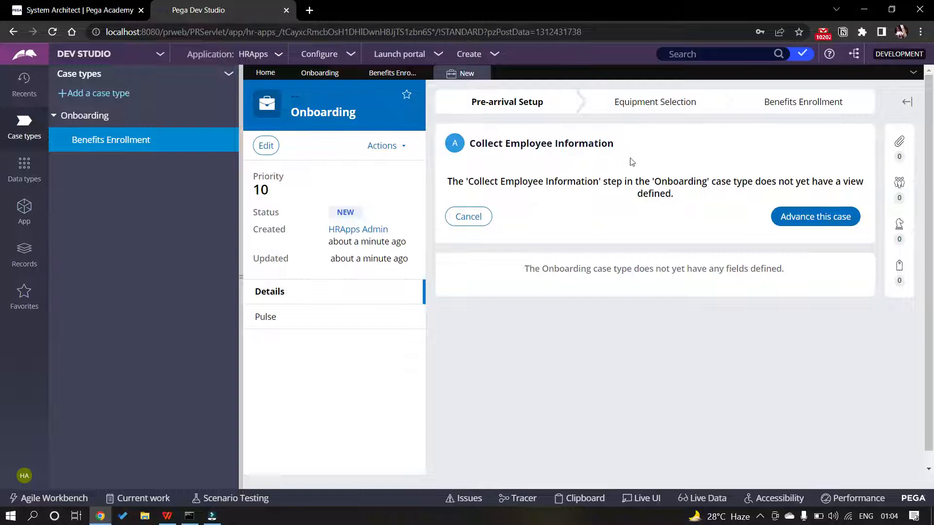
# Advance the case from Collect Employee Information through Select Software, then approve the equipment setup
pyautogui.click(818, 221)
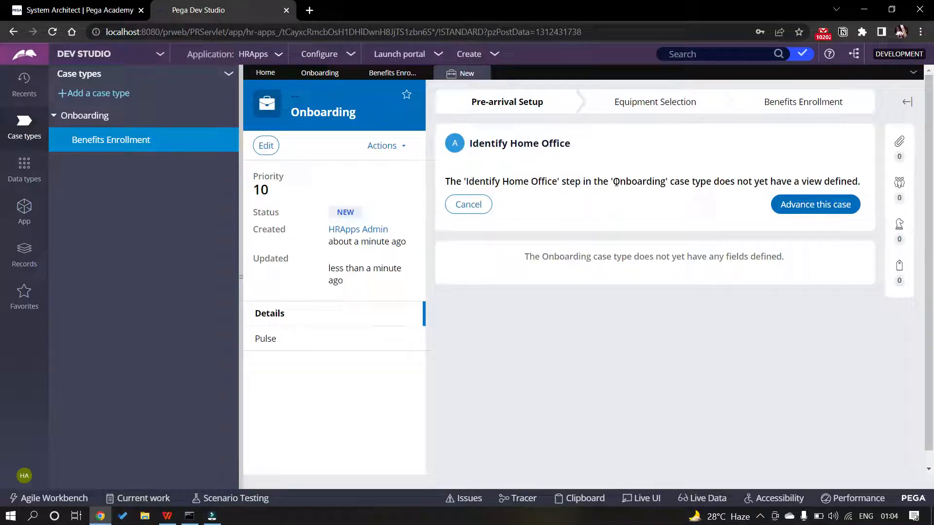
pyautogui.click(802, 207)
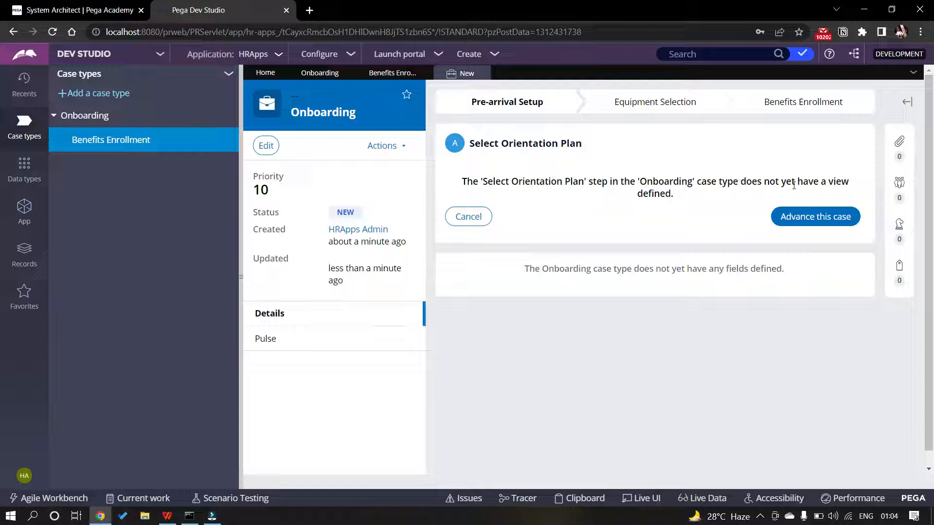
pyautogui.click(810, 218)
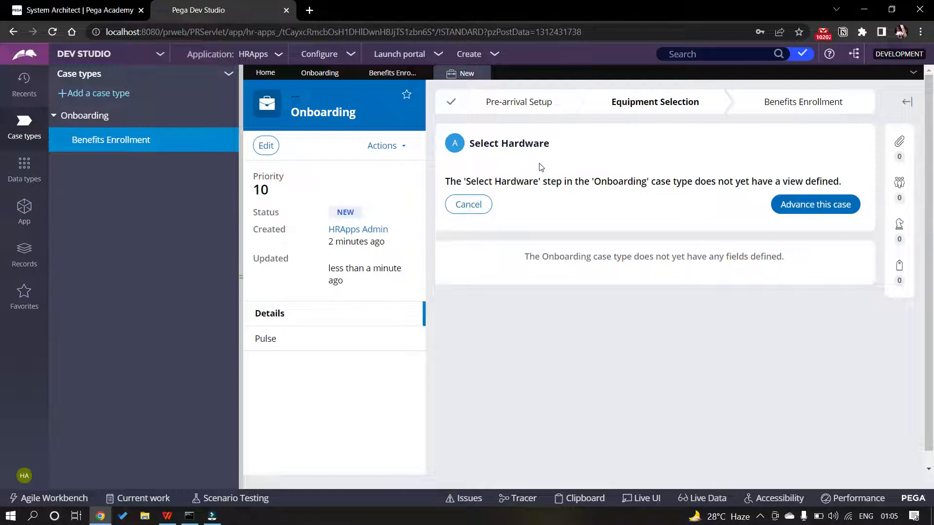
pyautogui.click(836, 206)
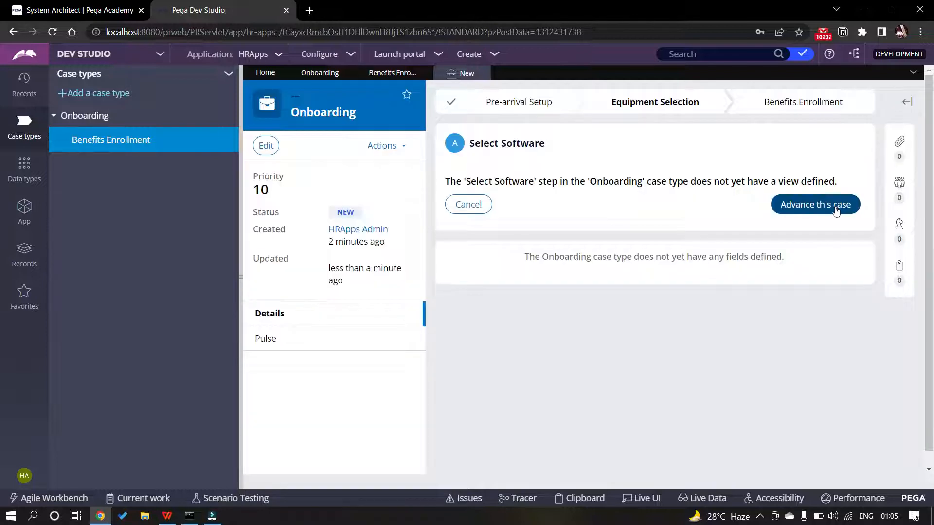
pyautogui.click(834, 206)
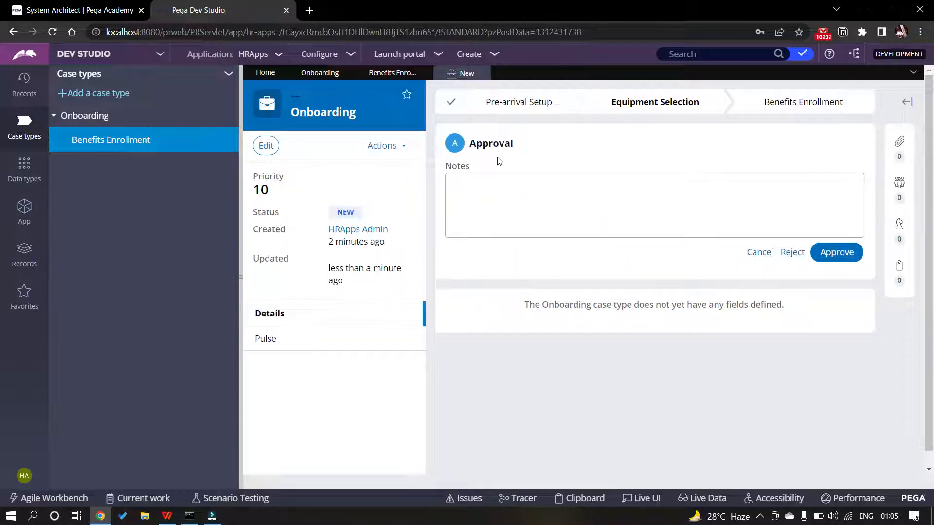
pyautogui.click(824, 256)
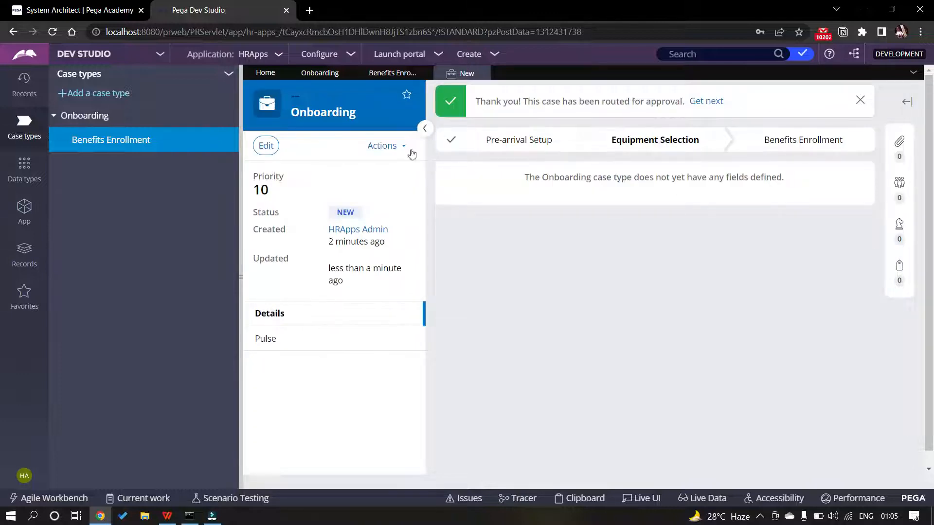
pyautogui.click(371, 146)
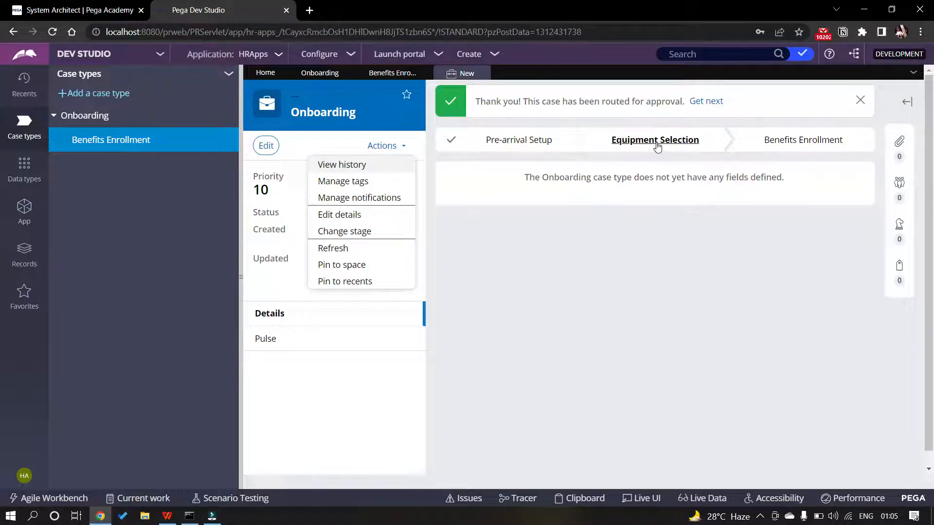
pyautogui.click(697, 103)
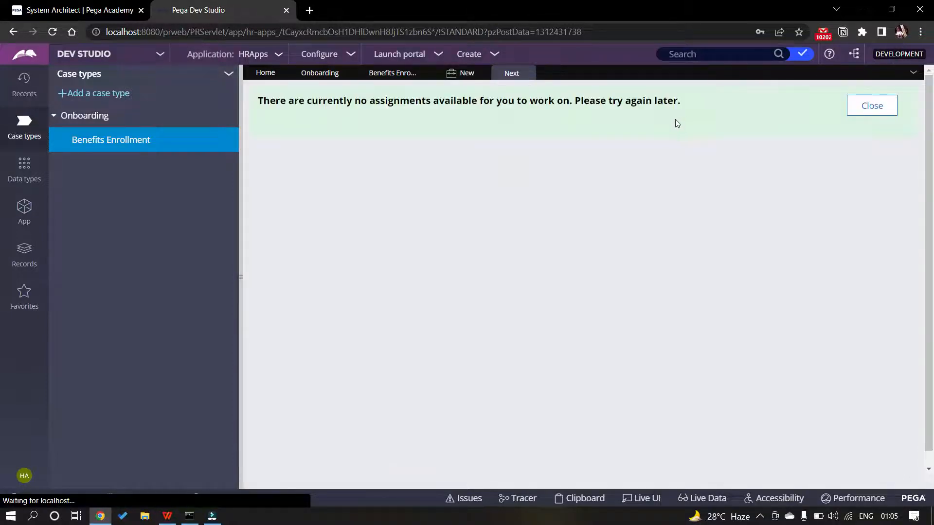
pyautogui.click(872, 106)
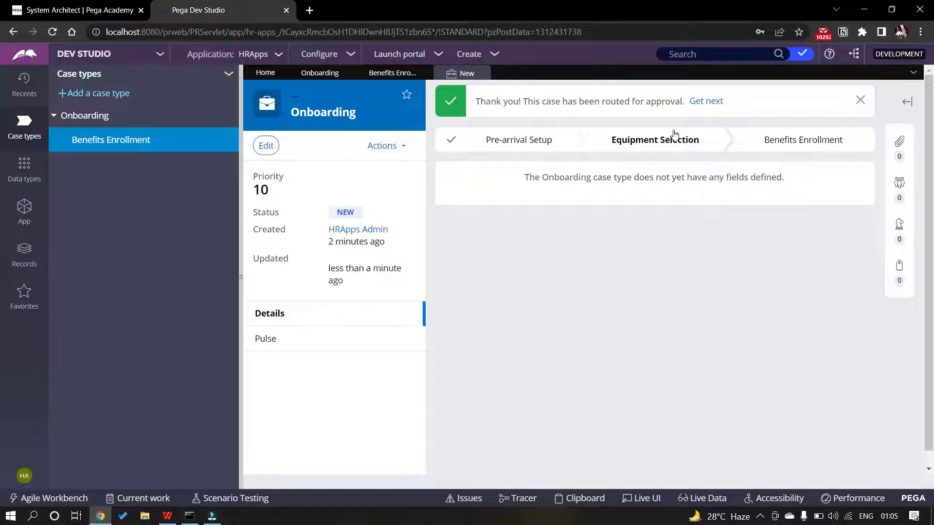
pyautogui.click(379, 147)
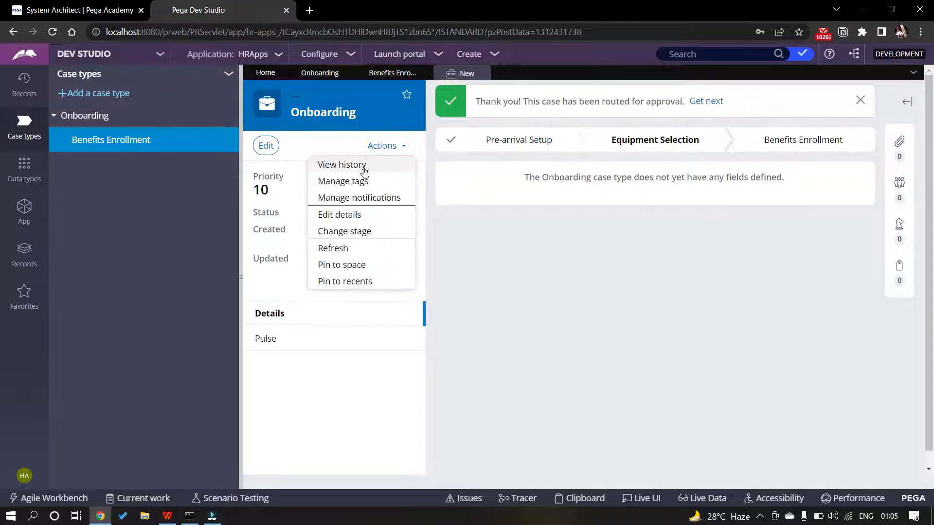
pyautogui.click(333, 249)
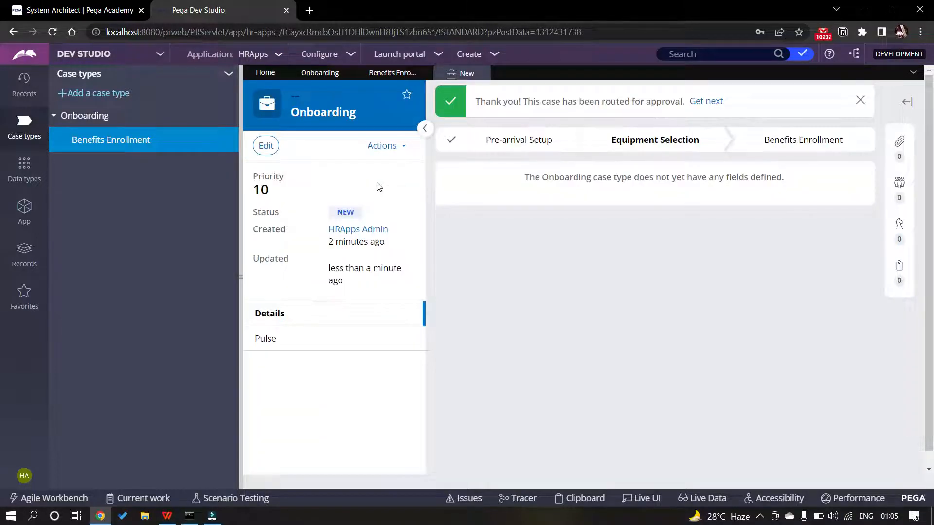
pyautogui.click(386, 145)
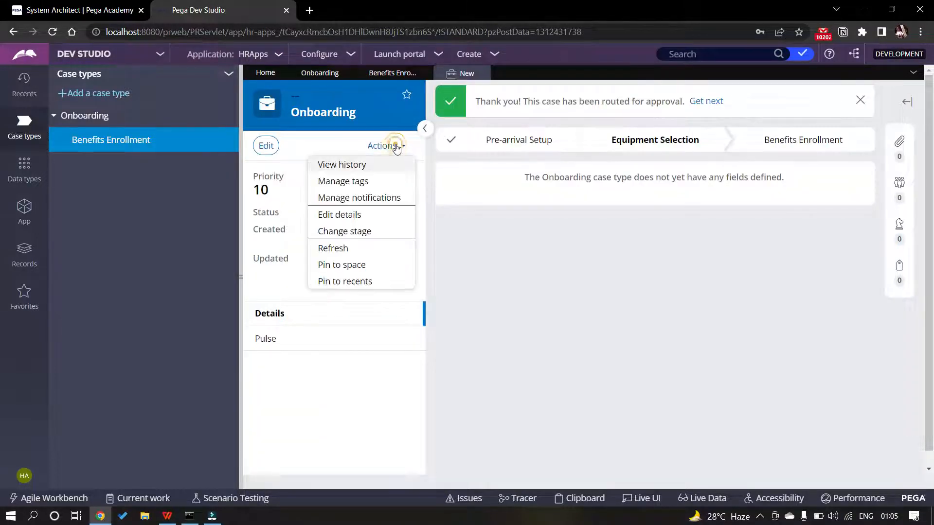
pyautogui.click(660, 250)
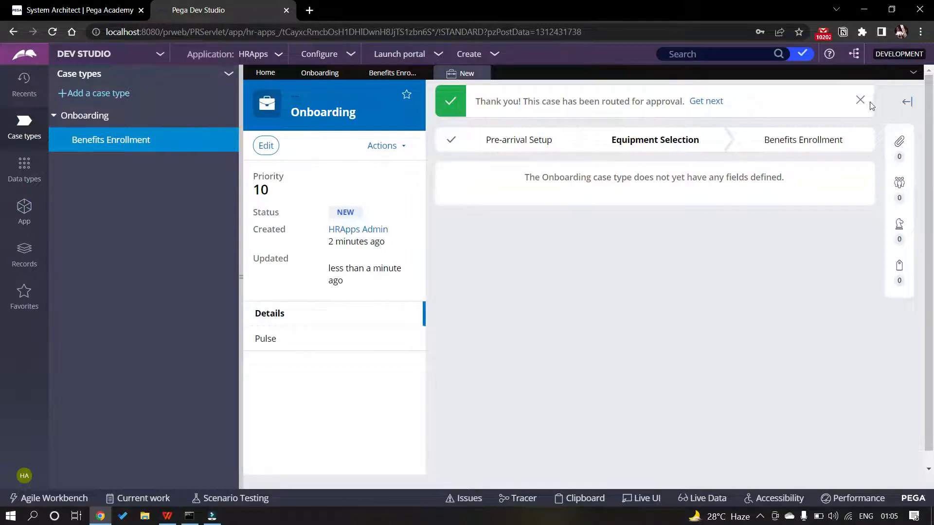
pyautogui.click(907, 103)
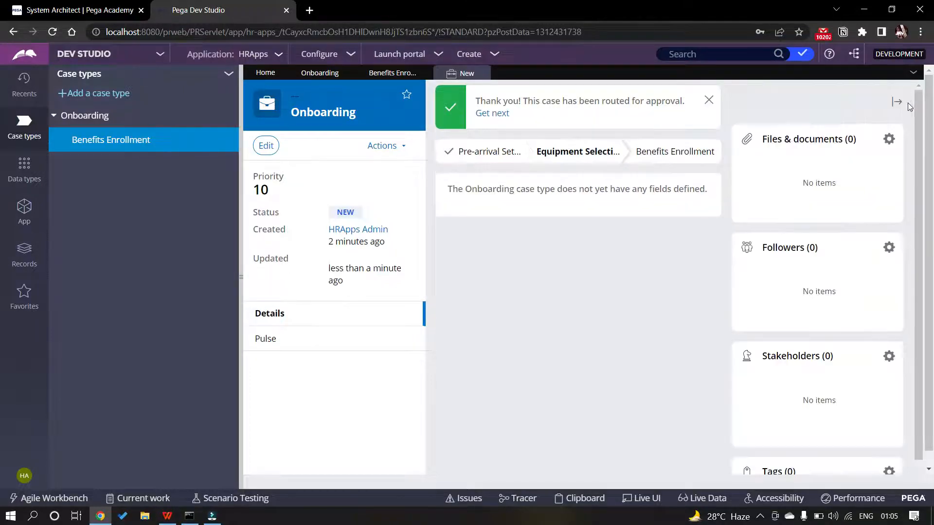
pyautogui.scroll(-1, 752, 185)
pyautogui.scroll(1, 893, 104)
pyautogui.click(895, 102)
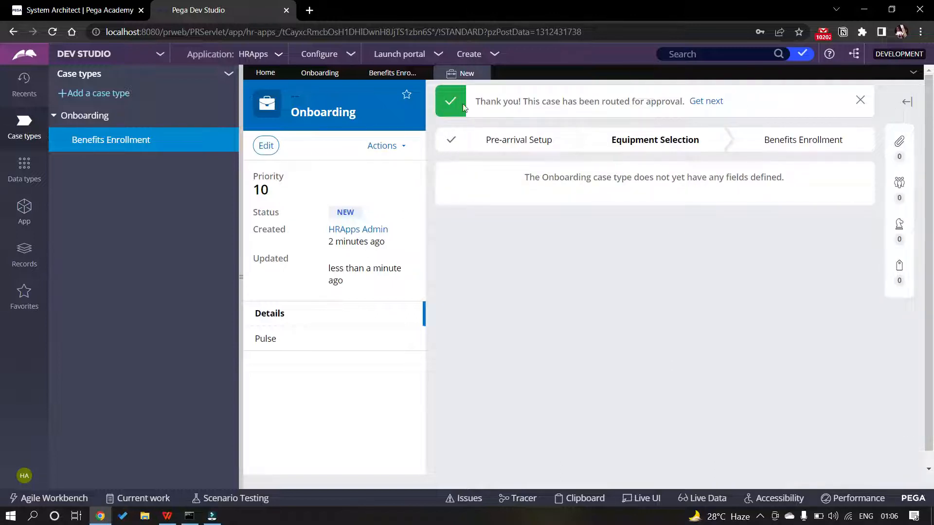
# Close the running case and open the Onboarding case type's General settings
pyautogui.click(481, 74)
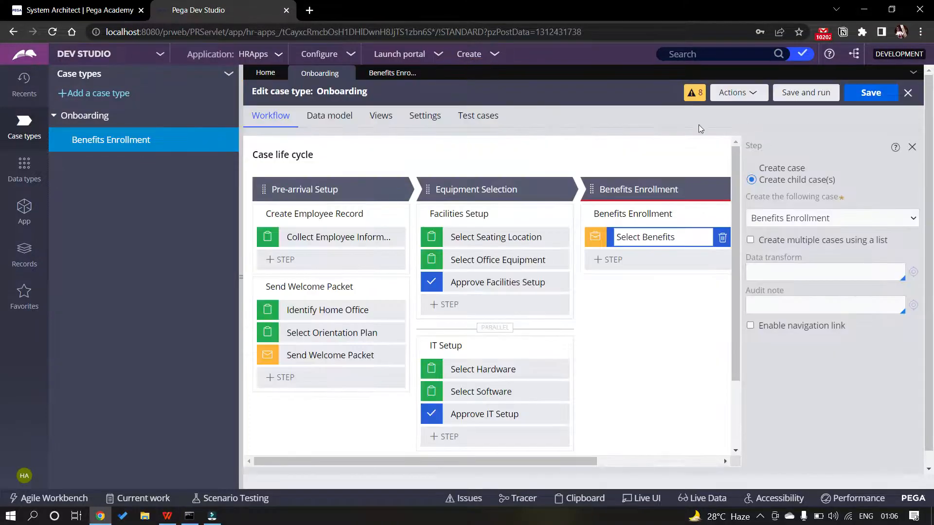
pyautogui.click(424, 117)
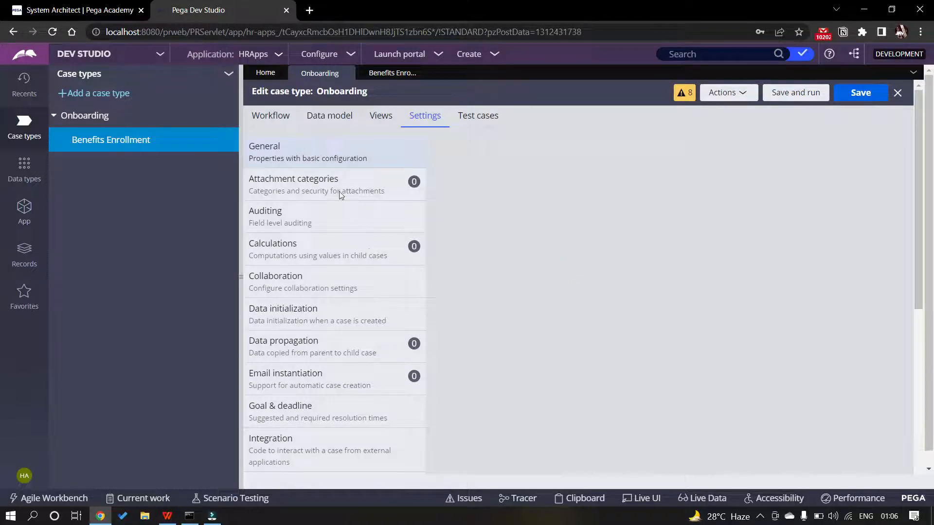
pyautogui.click(312, 148)
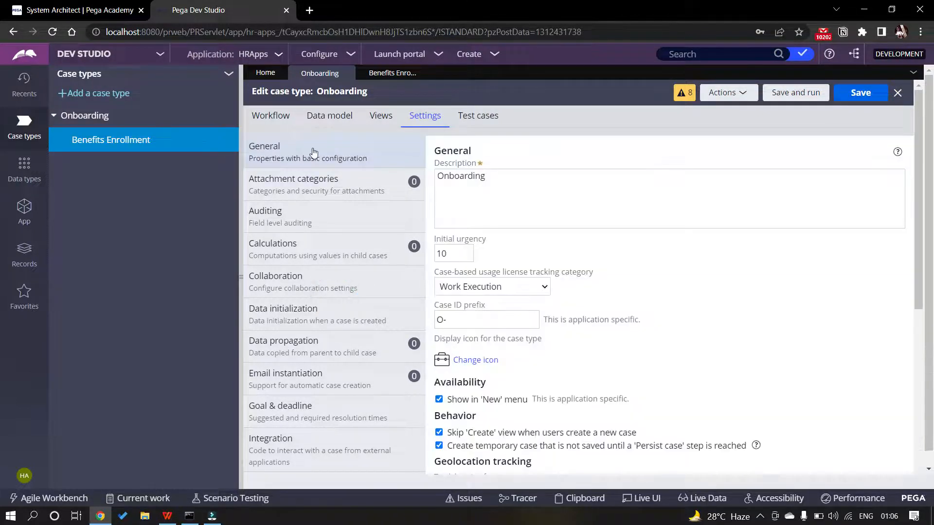
pyautogui.scroll(-3, 438, 272)
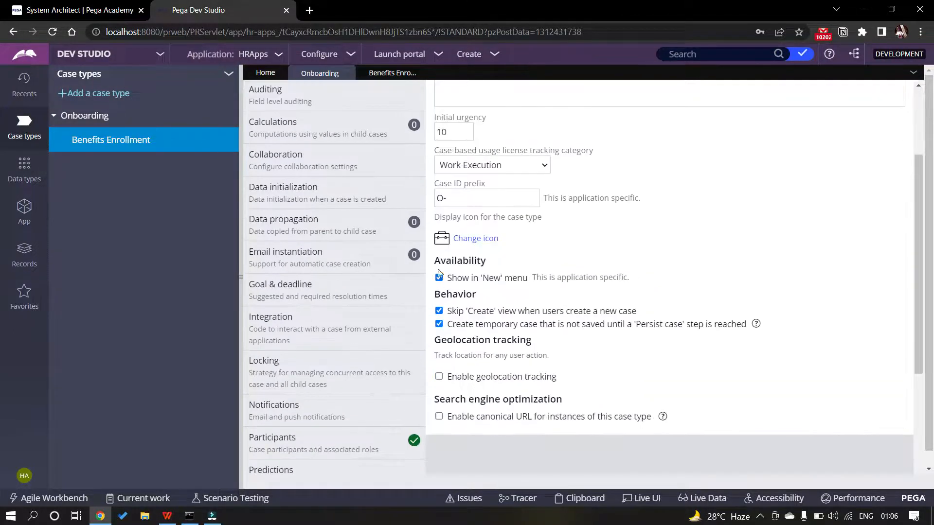
pyautogui.scroll(3, 369, 209)
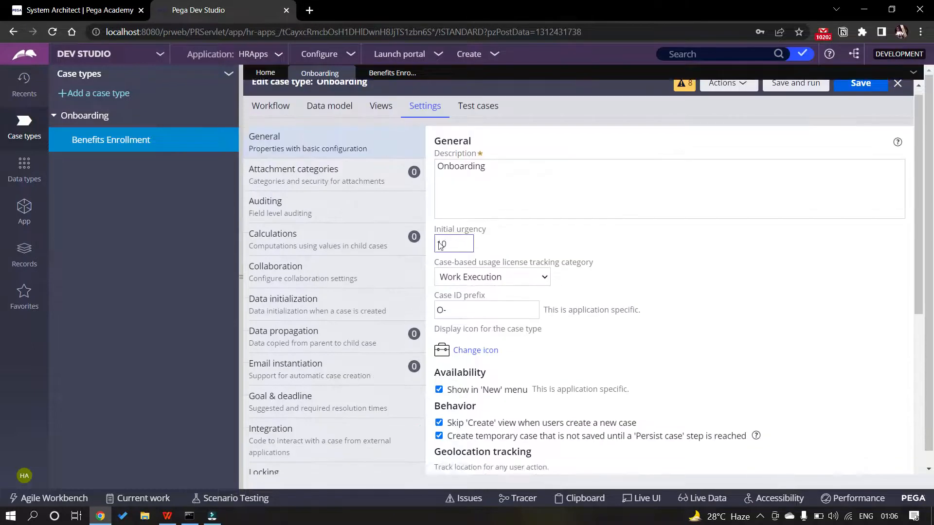
pyautogui.scroll(-4, 486, 357)
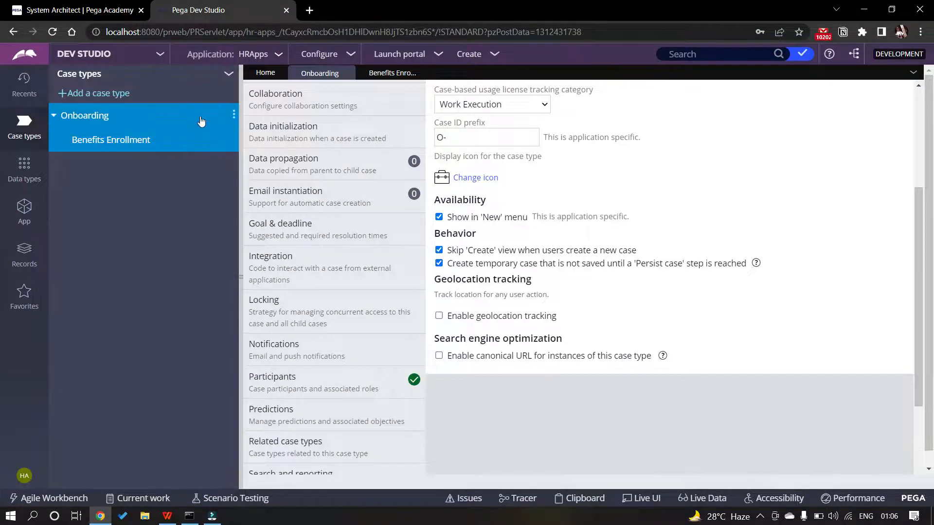
pyautogui.scroll(5, 365, 197)
pyautogui.scroll(-5, 434, 295)
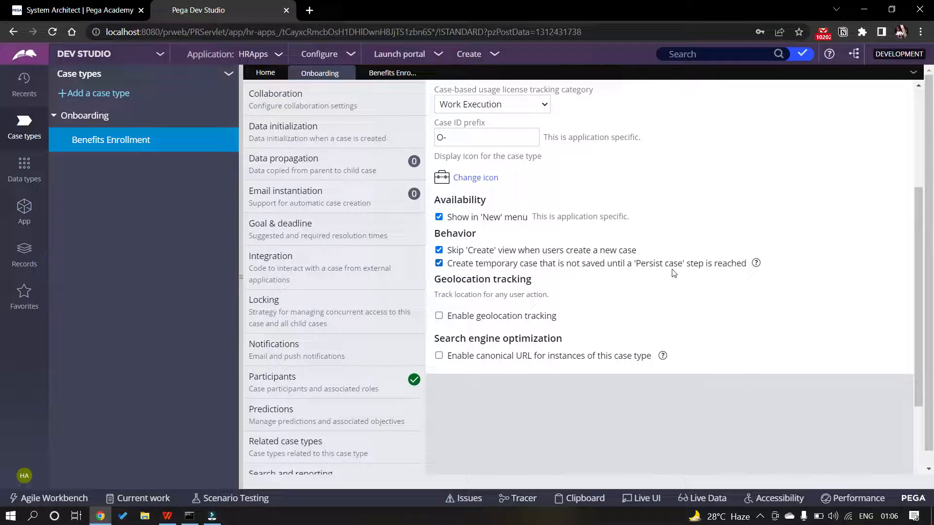
# Turn off creating temporary cases and save the Onboarding case type
pyautogui.click(439, 264)
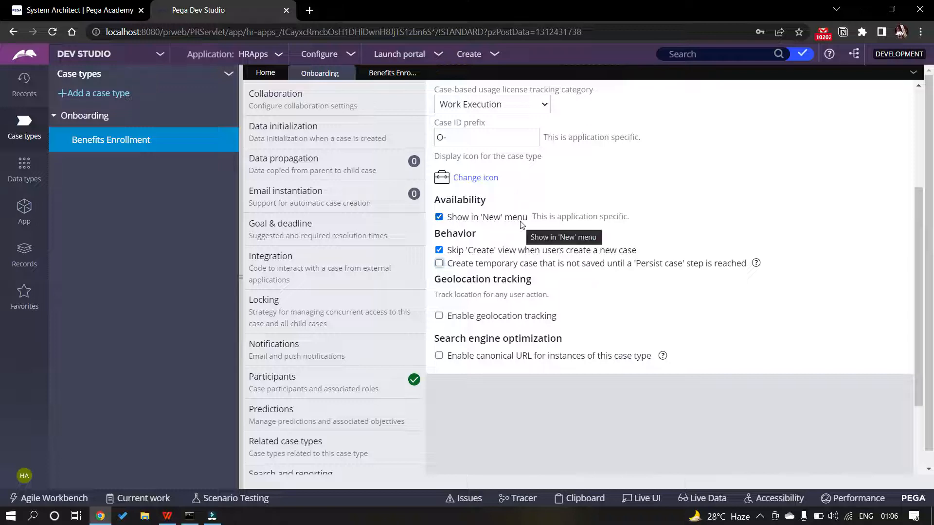
pyautogui.click(492, 57)
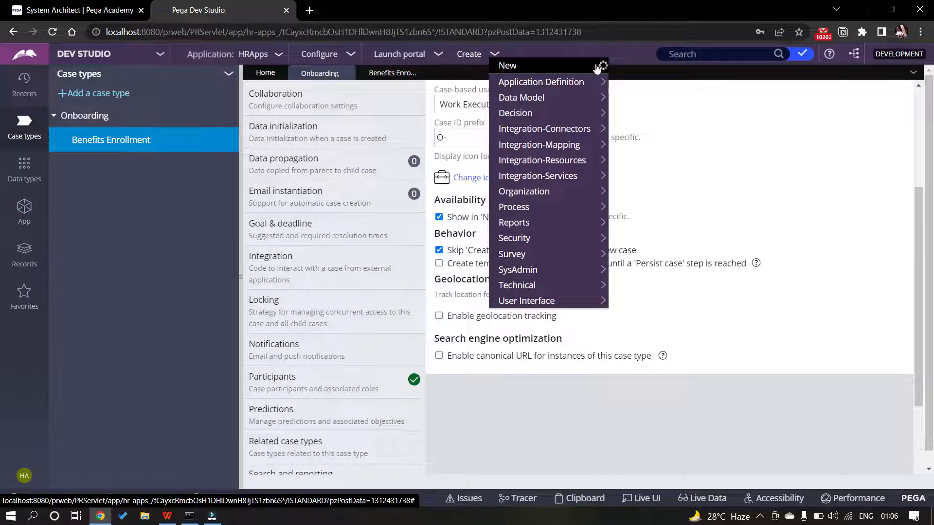
pyautogui.click(625, 67)
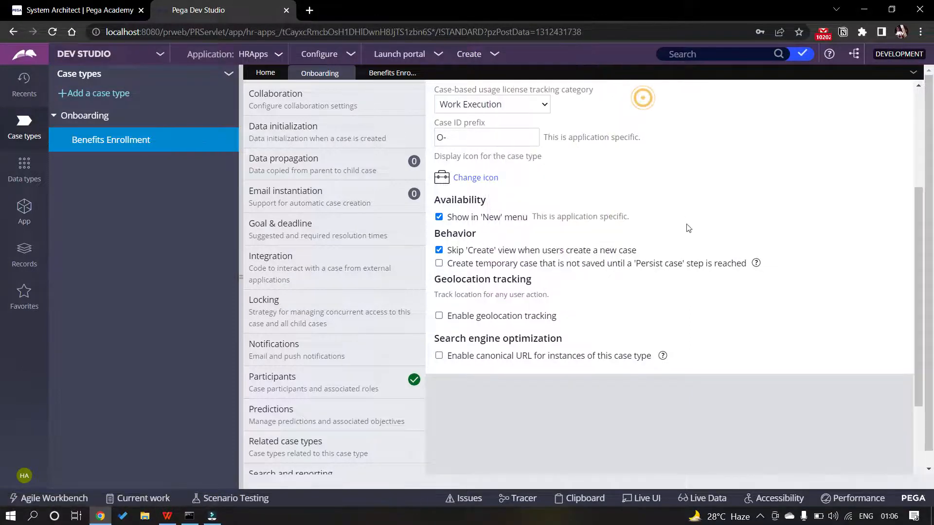
pyautogui.scroll(-2, 535, 270)
pyautogui.scroll(-1, 535, 269)
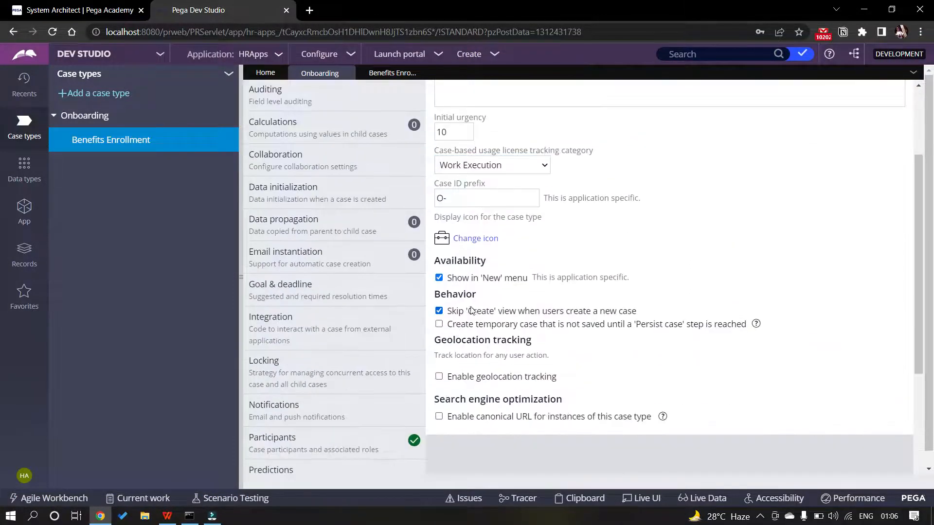
pyautogui.scroll(3, 484, 307)
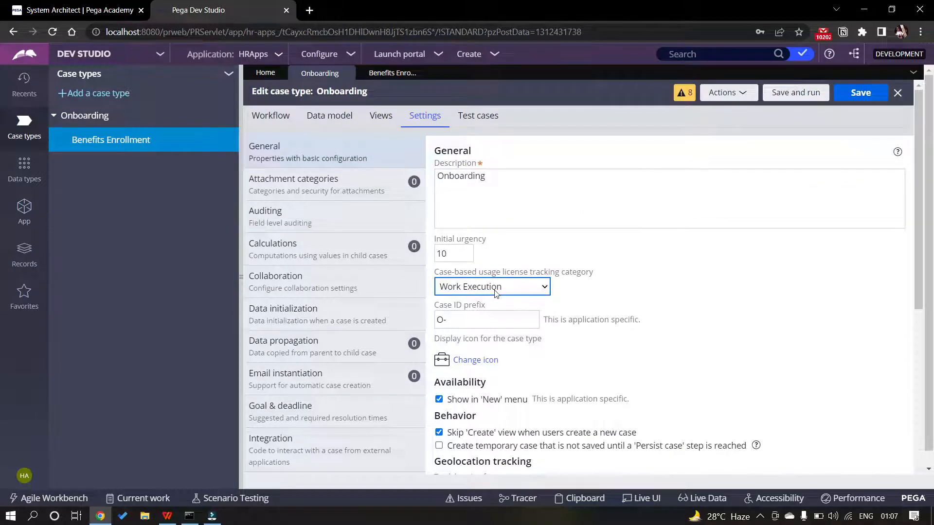
pyautogui.scroll(-5, 526, 327)
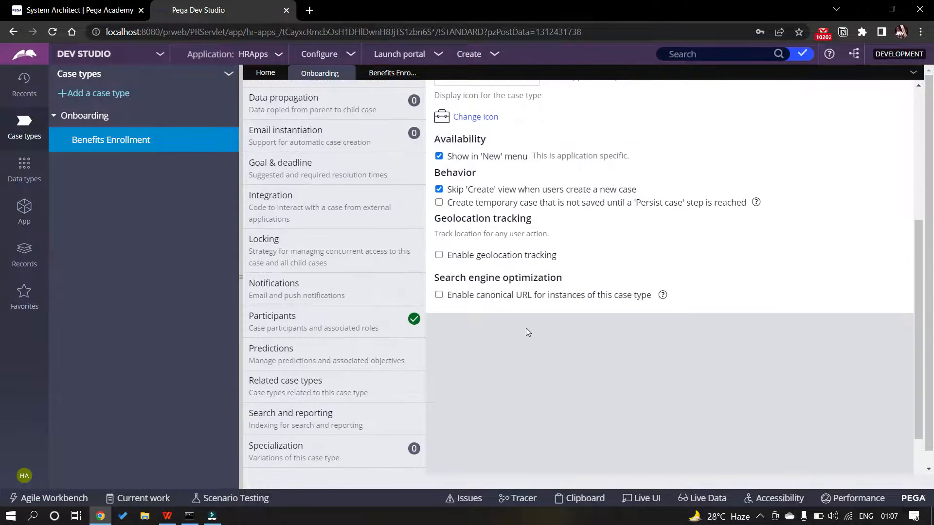
pyautogui.scroll(5, 526, 328)
pyautogui.scroll(-3, 618, 303)
pyautogui.scroll(-2, 619, 302)
pyautogui.scroll(5, 692, 241)
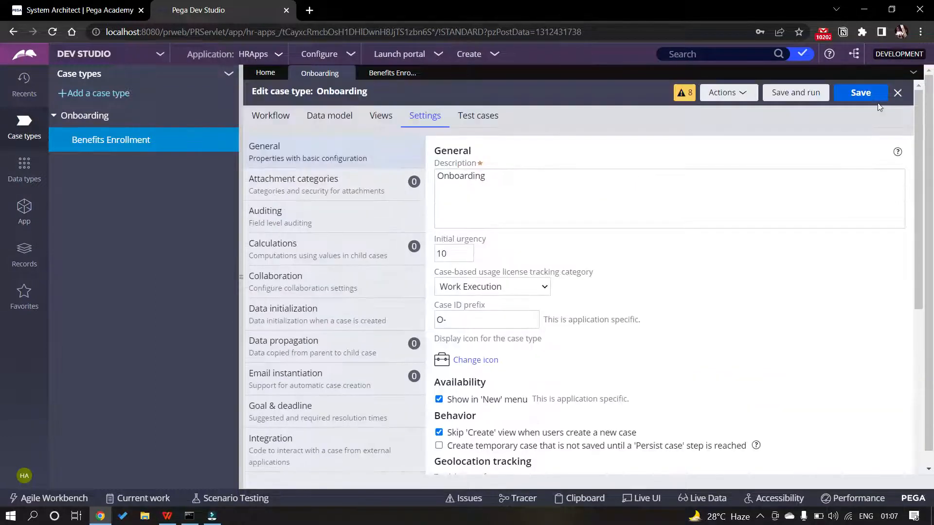
pyautogui.click(859, 92)
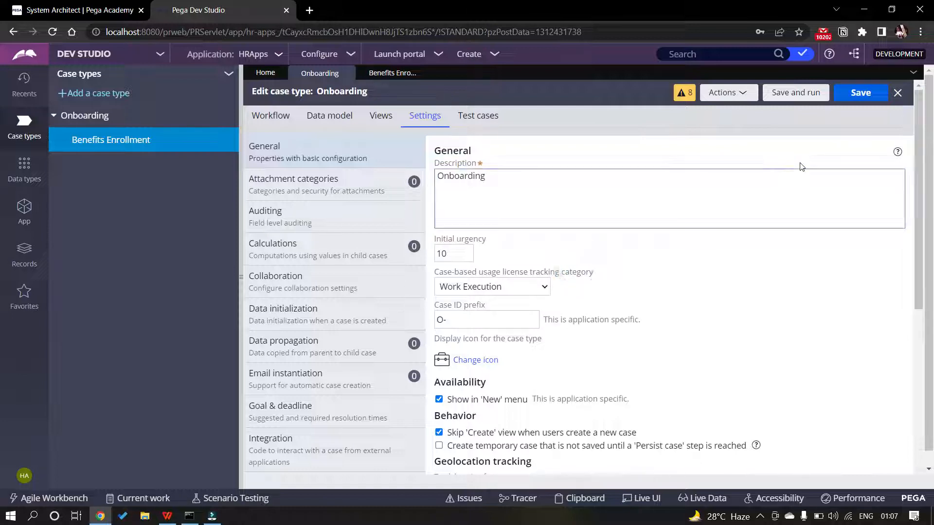
# Start case O-1 and advance it past Collect Employee Information, Identify Home Office and Select Orientation Plan
pyautogui.click(809, 105)
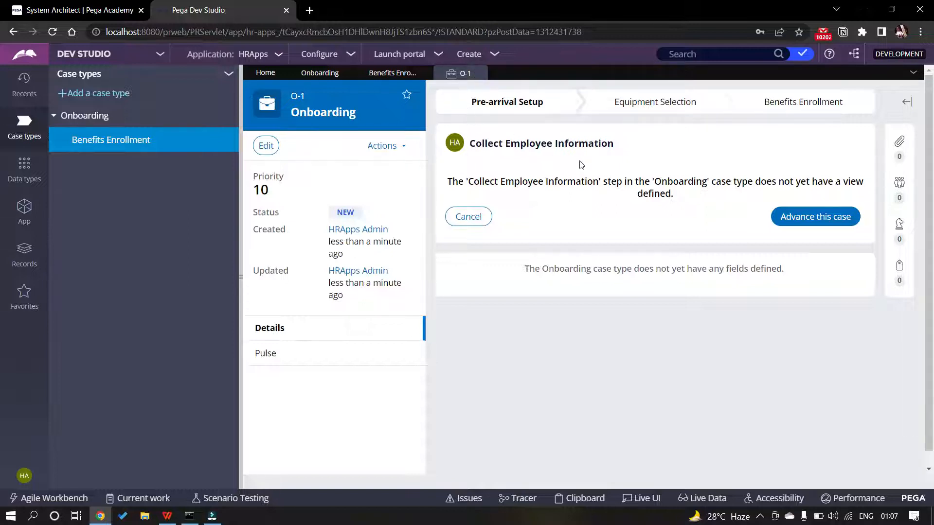
pyautogui.click(815, 216)
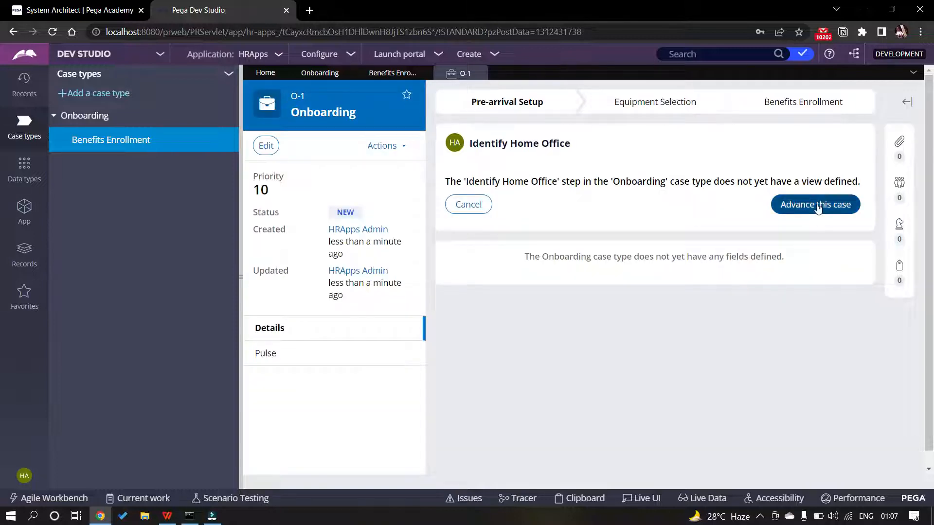
pyautogui.click(817, 205)
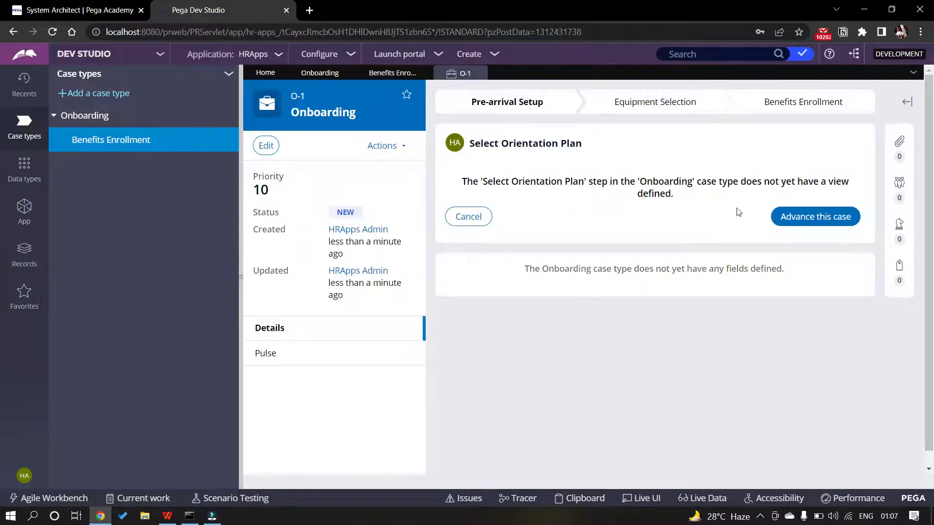
pyautogui.click(798, 217)
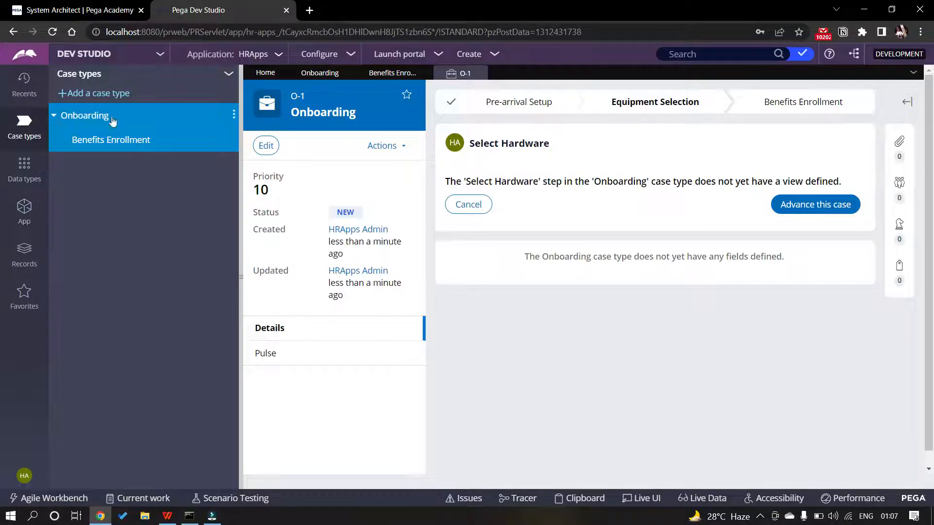
# Advance O-1 past Select Hardware and Select Software, checking the life cycle, then approve the IT setup
pyautogui.click(294, 73)
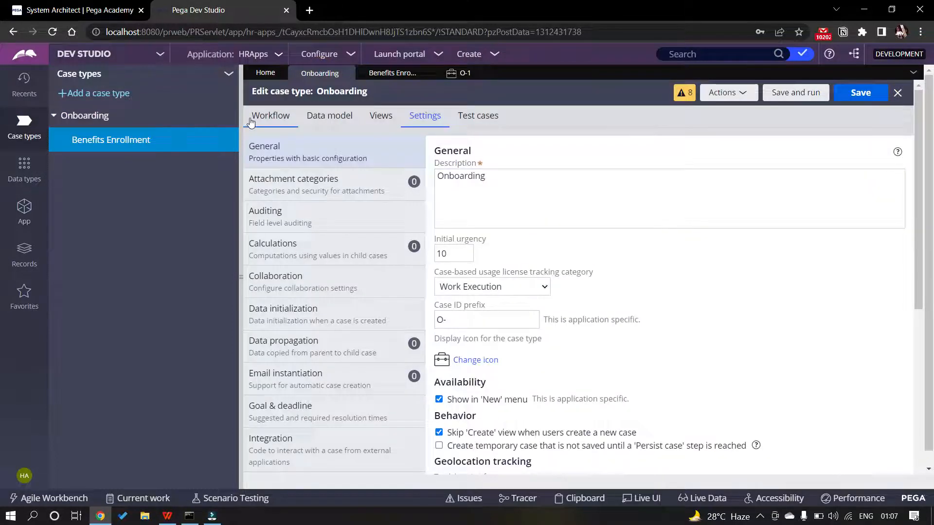
pyautogui.click(271, 116)
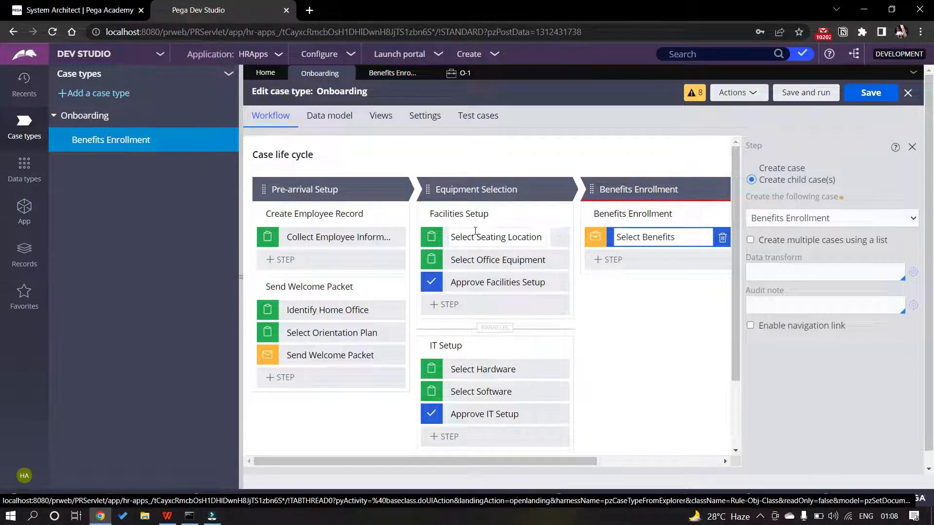
pyautogui.click(458, 74)
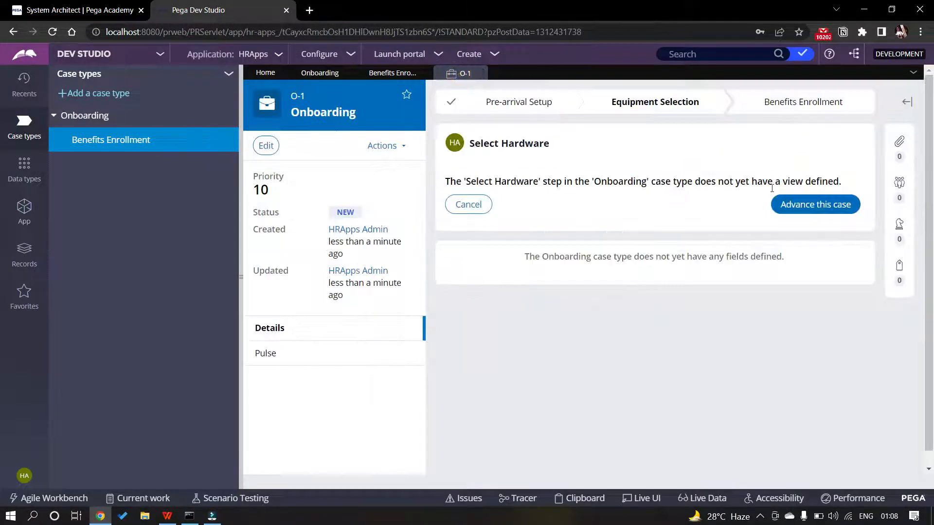
pyautogui.click(800, 204)
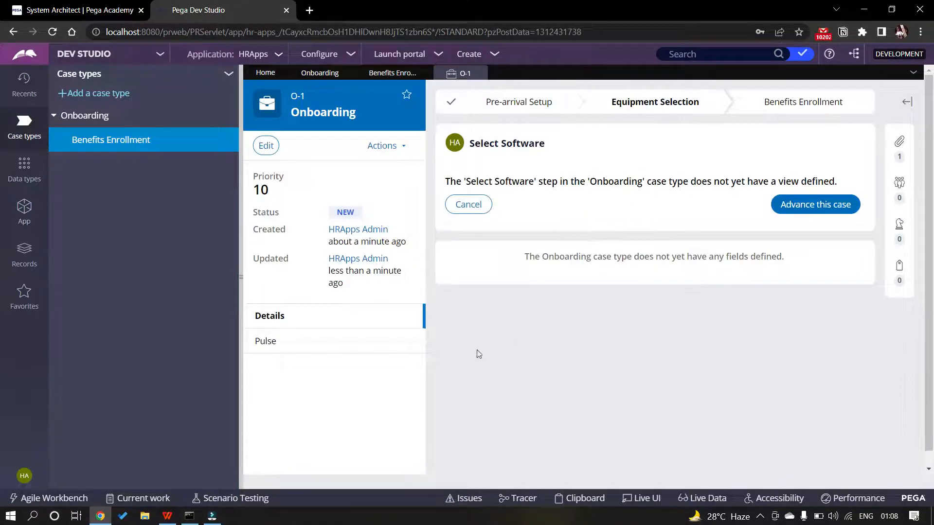
pyautogui.click(319, 73)
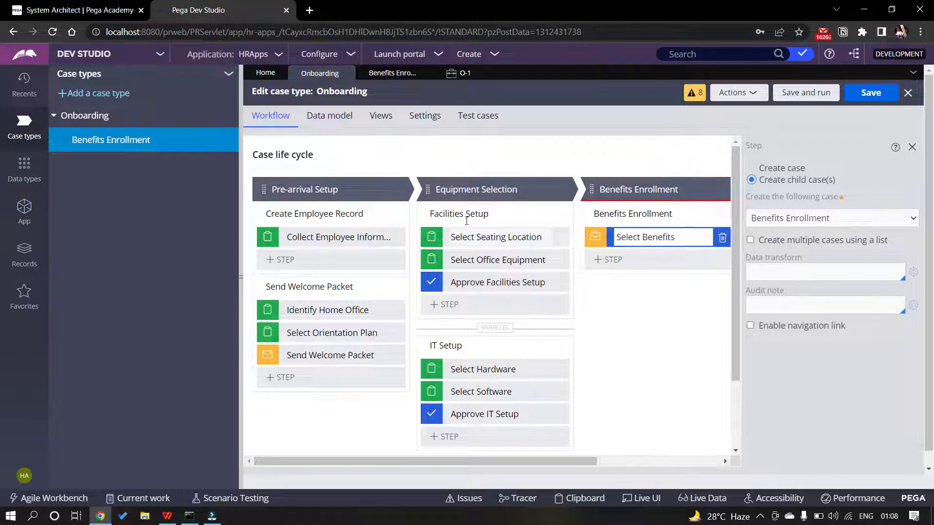
pyautogui.click(460, 75)
pyautogui.click(789, 200)
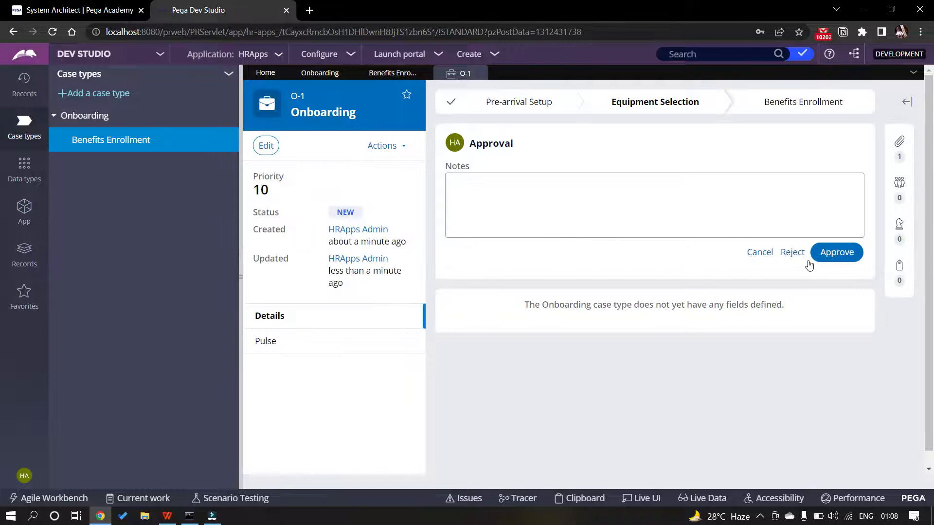
pyautogui.click(825, 253)
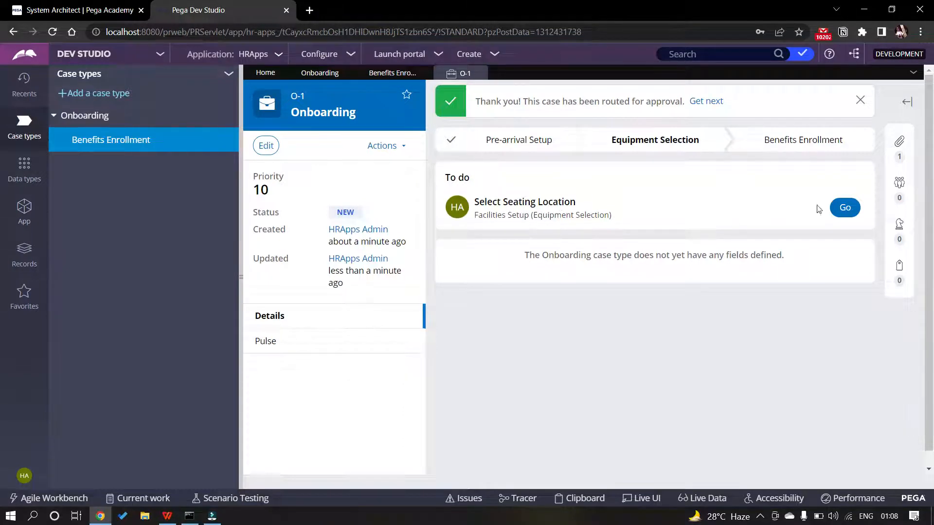
# Complete Select Seating Location and Select Office Equipment on O-1, then approve the facilities setup
pyautogui.click(845, 208)
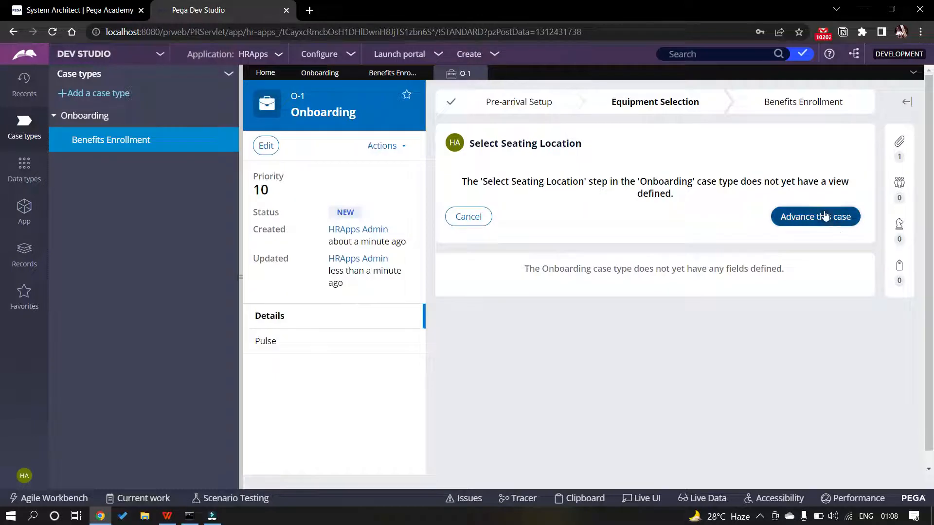
pyautogui.click(824, 214)
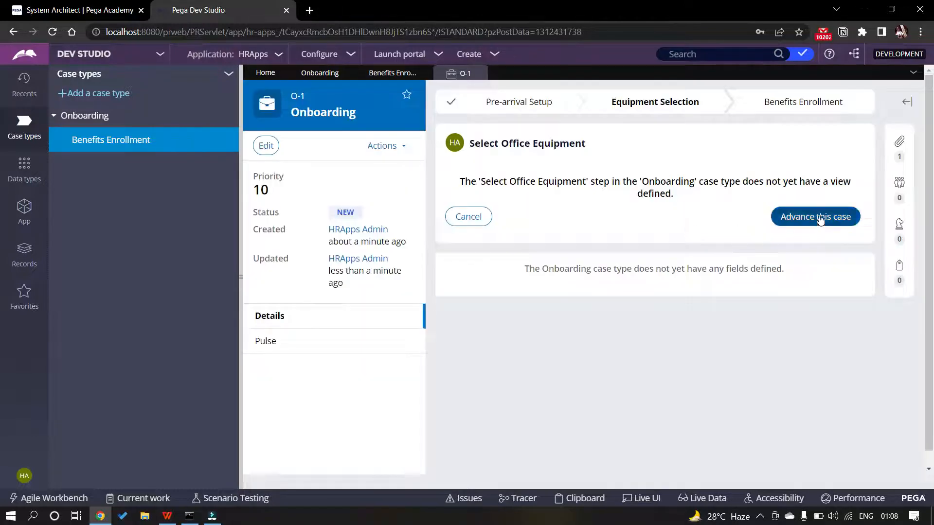
pyautogui.click(819, 216)
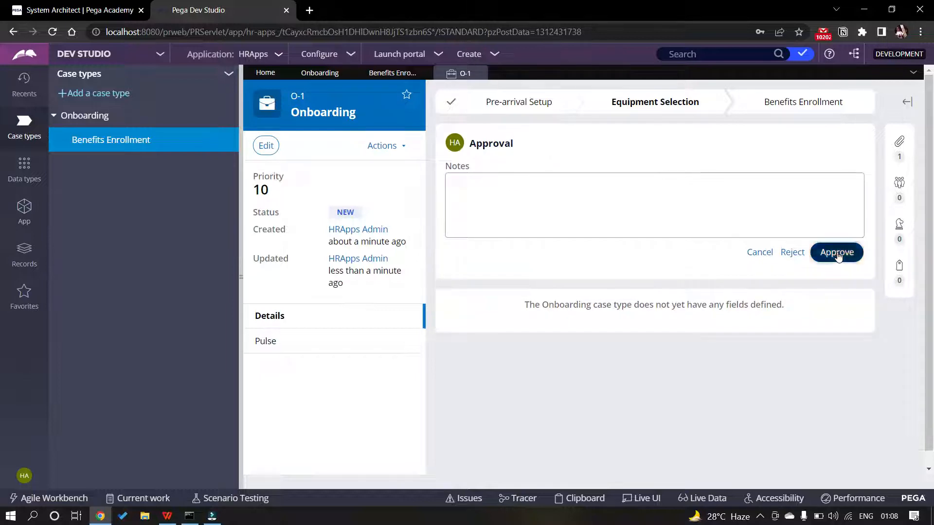
pyautogui.click(836, 252)
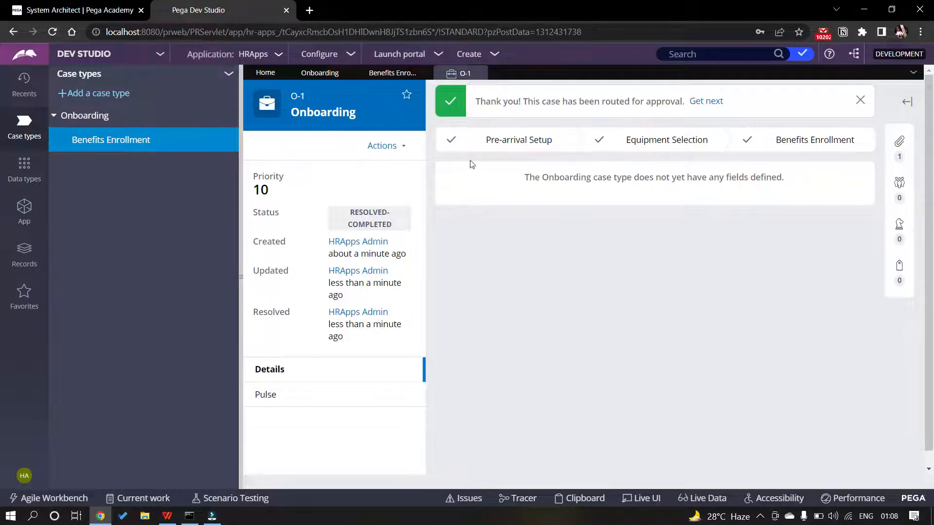
# Refresh case O-1 from Actions and expand the files, followers, stakeholders and tags panel
pyautogui.click(395, 146)
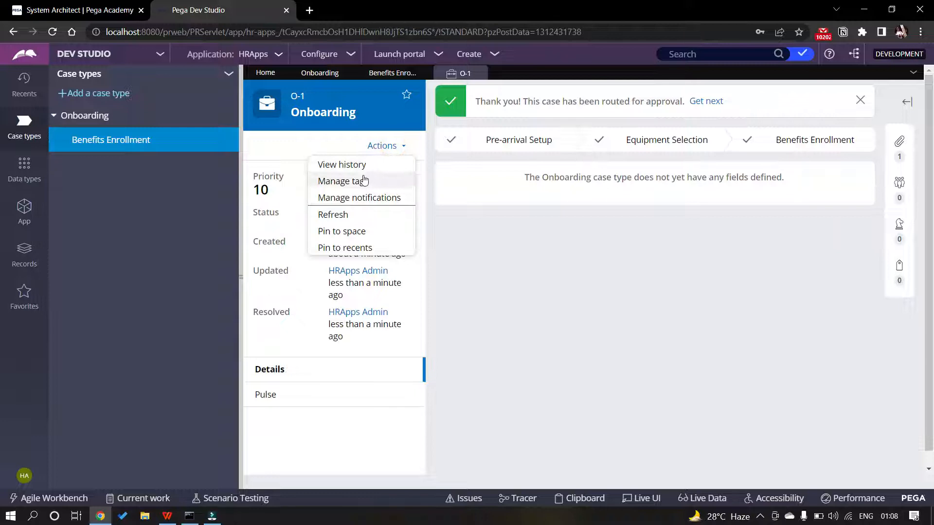
pyautogui.click(356, 211)
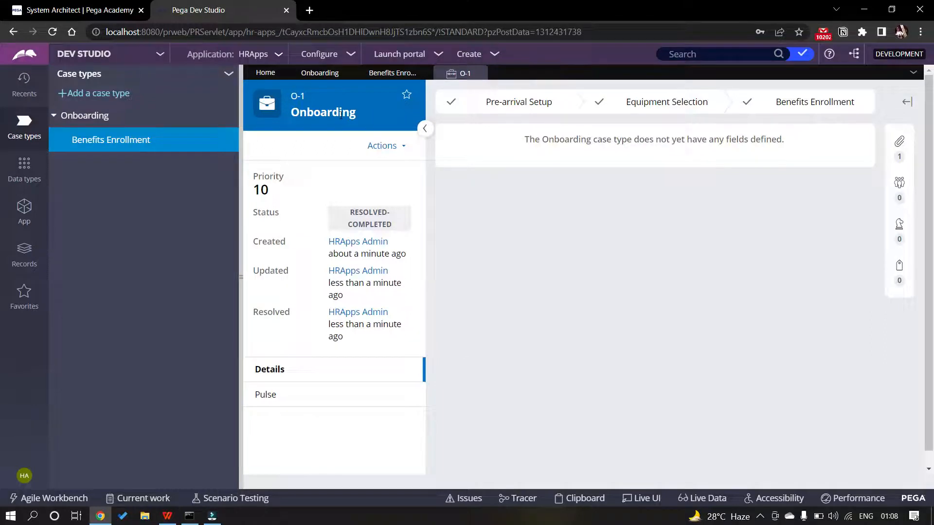
pyautogui.click(900, 142)
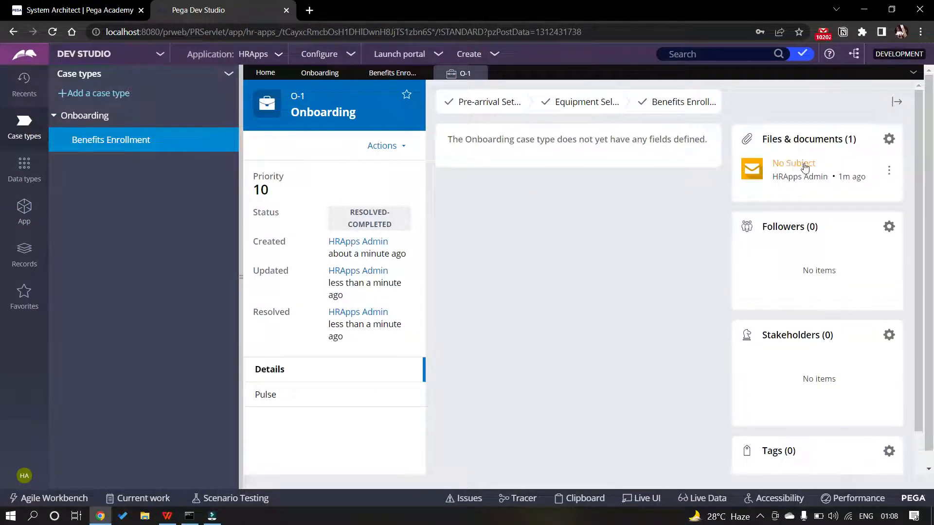
pyautogui.scroll(-2, 775, 242)
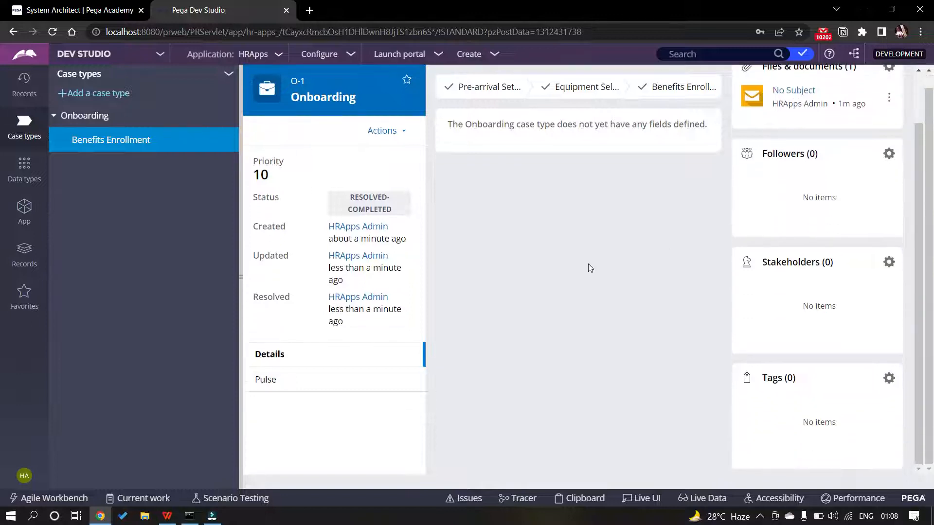
pyautogui.scroll(2, 586, 226)
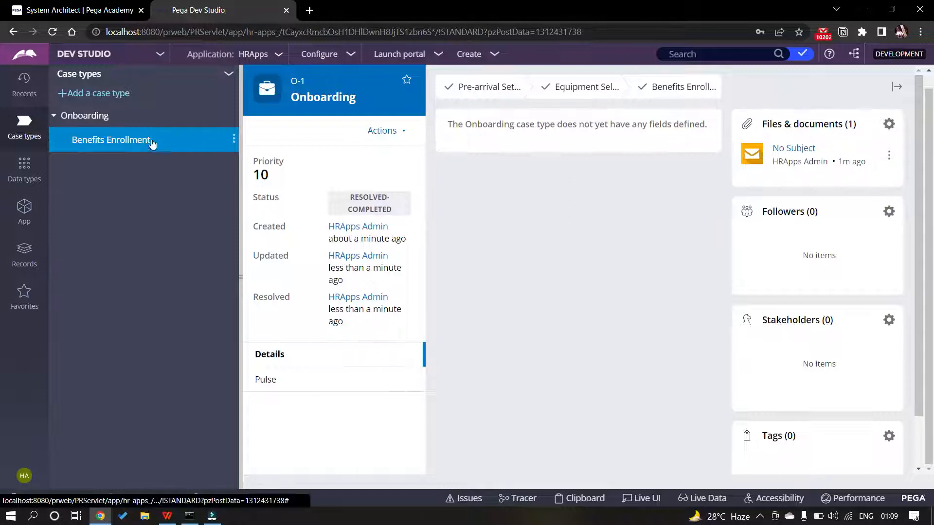
pyautogui.scroll(1, 585, 198)
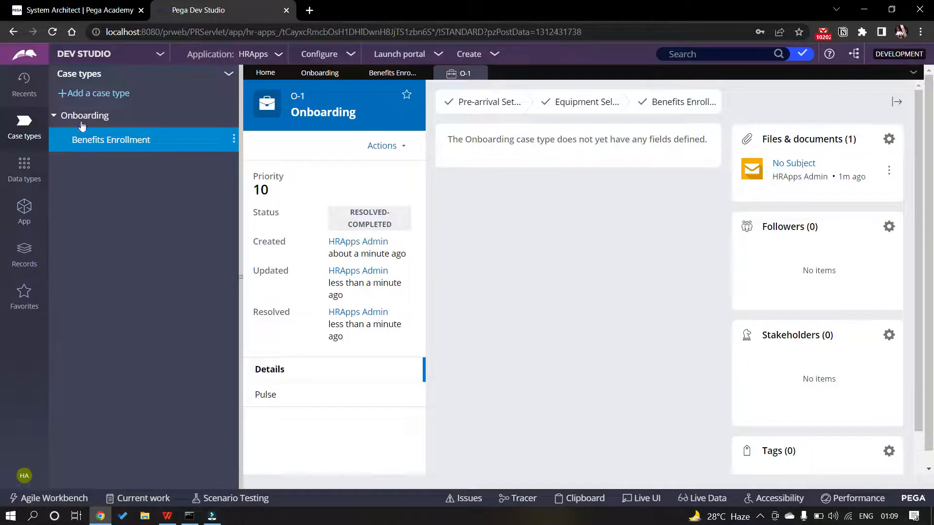
# Save the Onboarding case type, then open the Benefits Enrollment case type
pyautogui.click(314, 75)
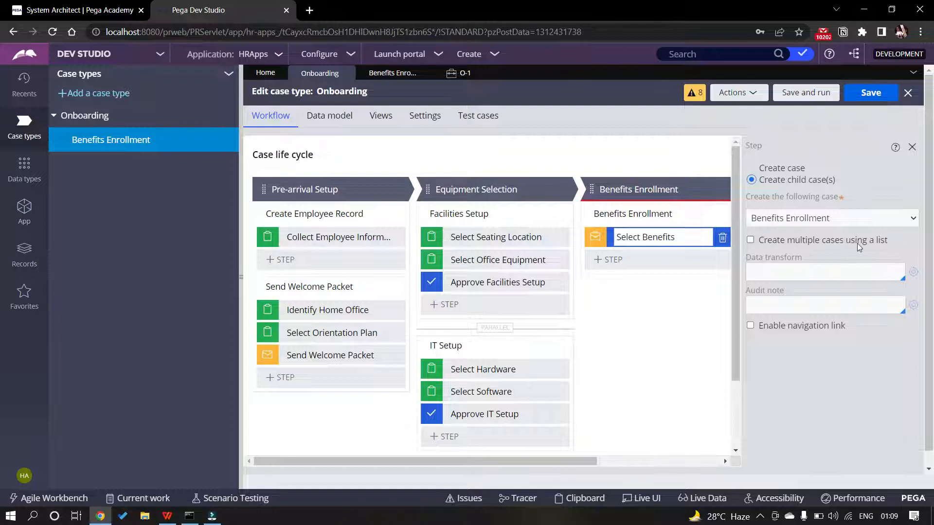
pyautogui.click(863, 98)
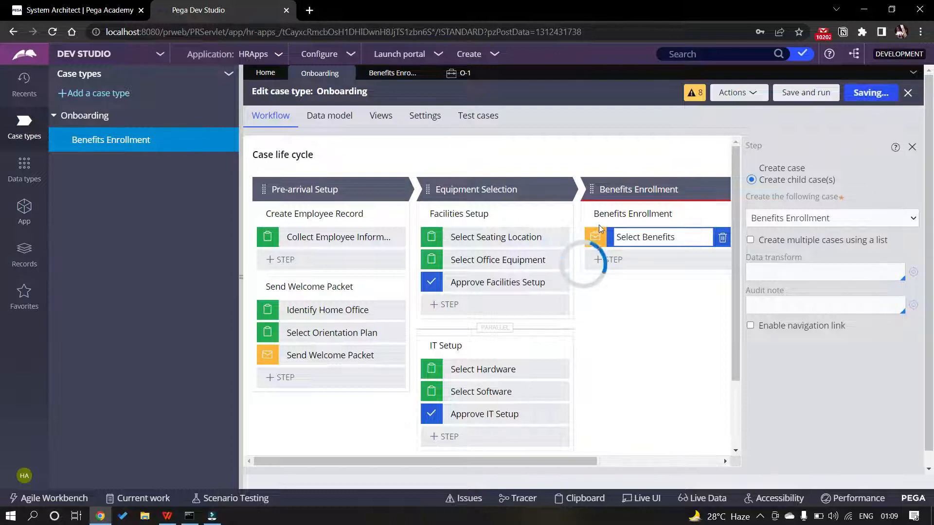
pyautogui.click(116, 140)
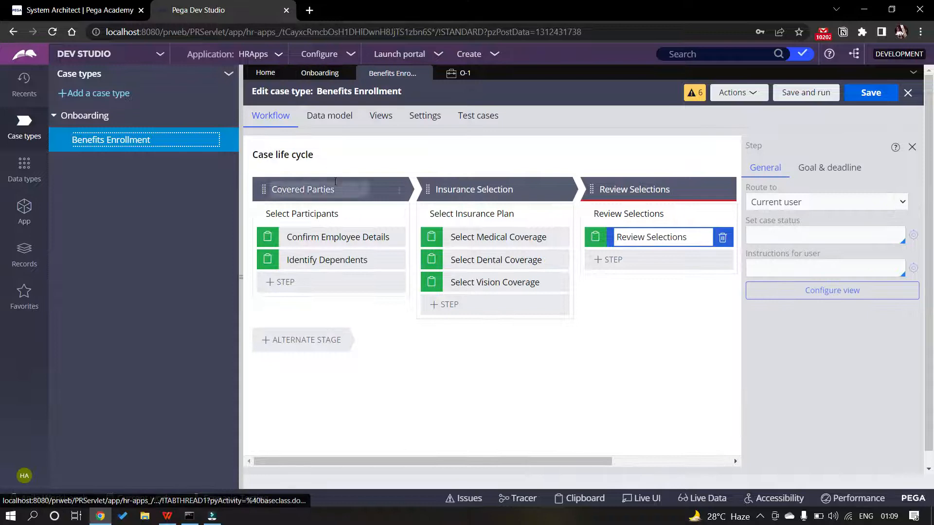
# In Benefits Enrollment's General settings, uncheck 'Create temporary case'
pyautogui.click(423, 116)
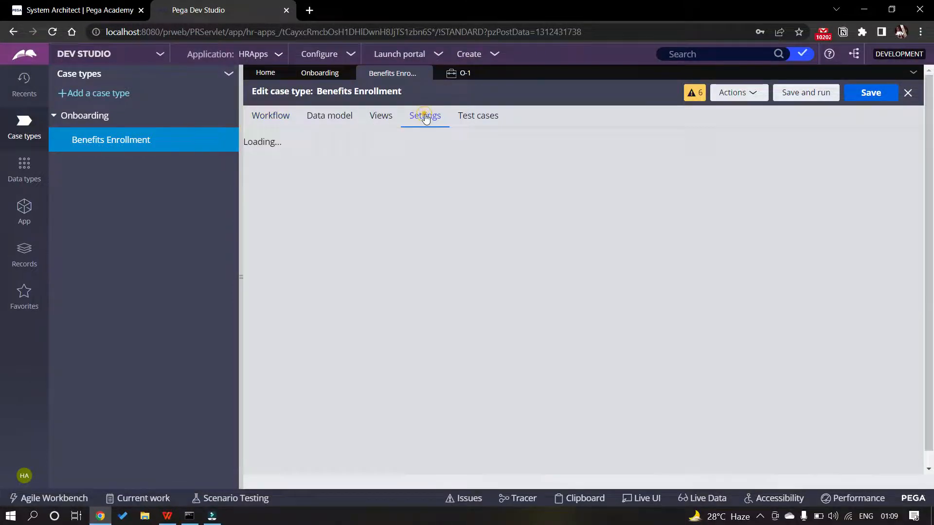
pyautogui.scroll(-3, 550, 260)
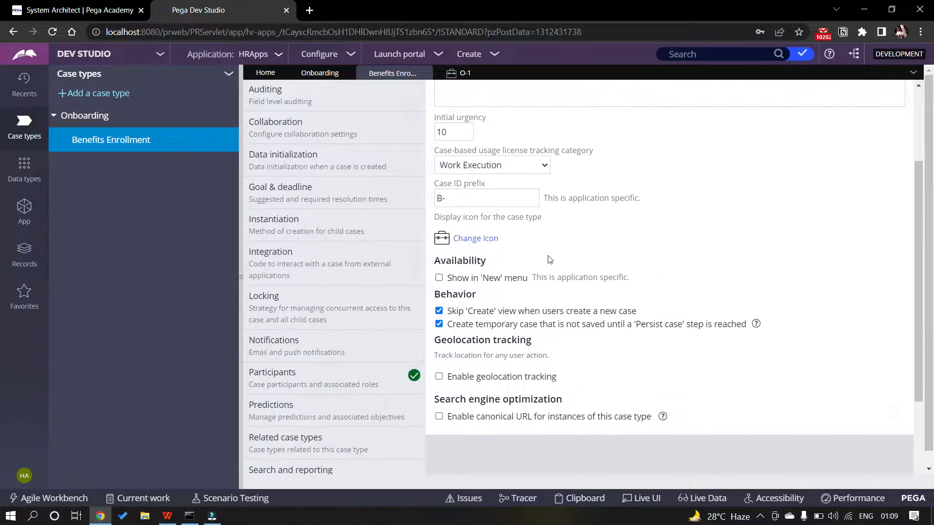
pyautogui.click(439, 325)
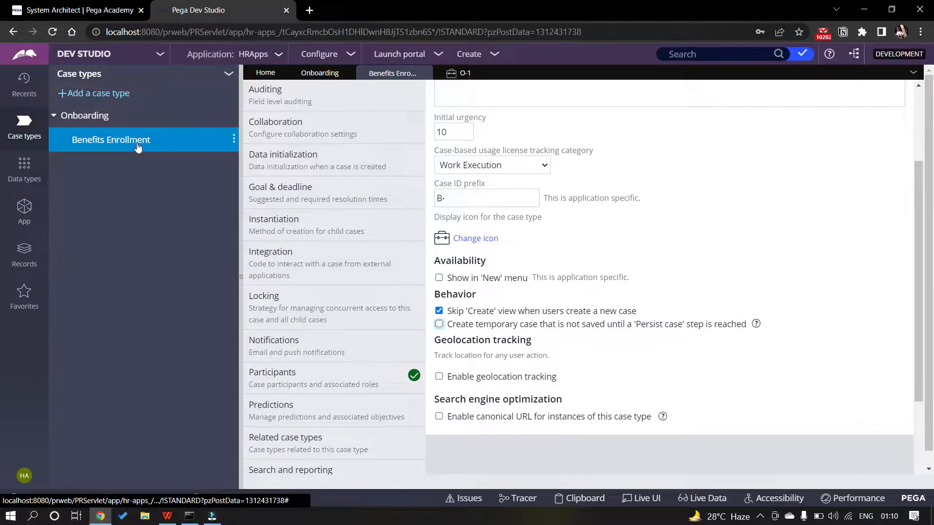
# Save the Benefits Enrollment settings change and return to the Onboarding life cycle
pyautogui.click(103, 117)
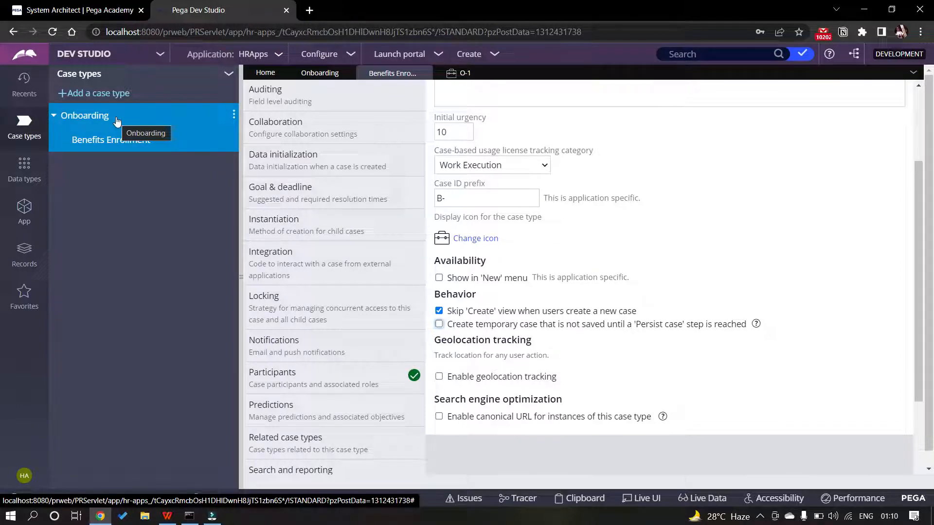
pyautogui.click(495, 54)
pyautogui.moveTo(525, 70)
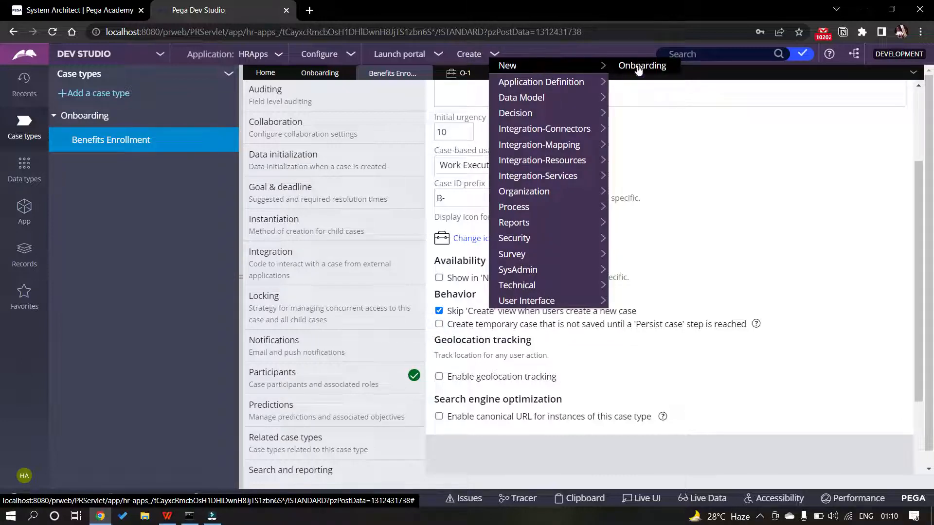
pyautogui.click(638, 68)
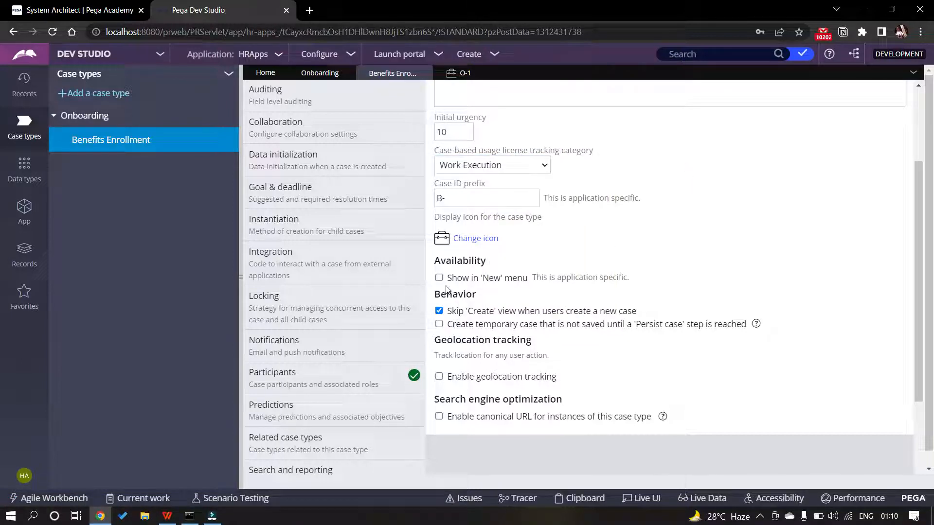
pyautogui.scroll(3, 471, 321)
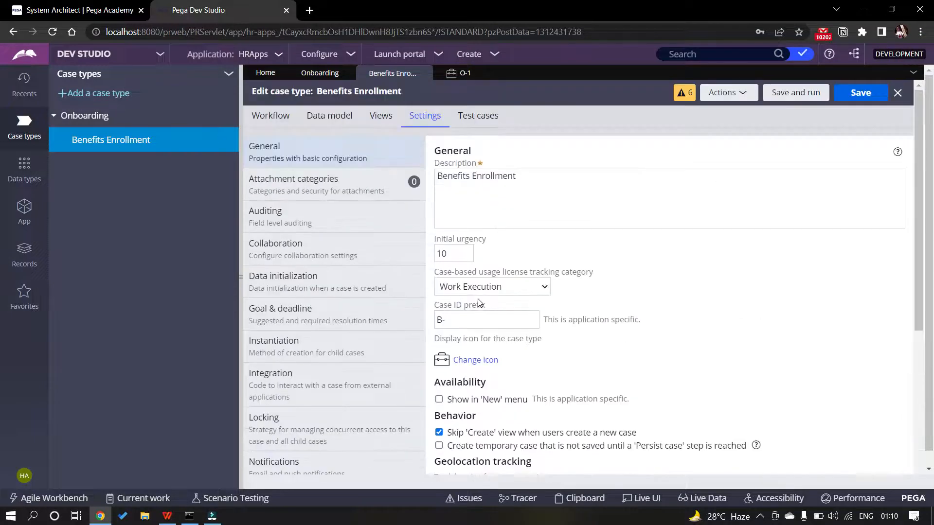
pyautogui.click(860, 92)
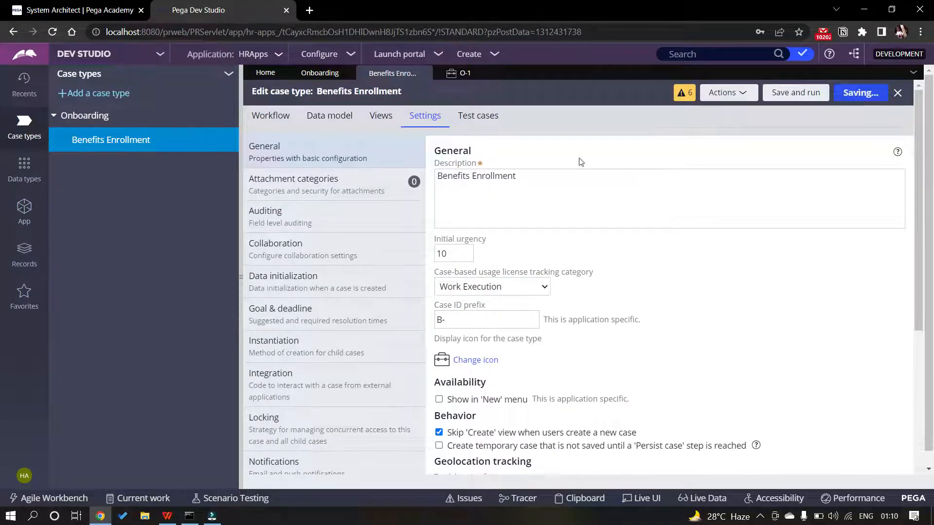
pyautogui.click(321, 74)
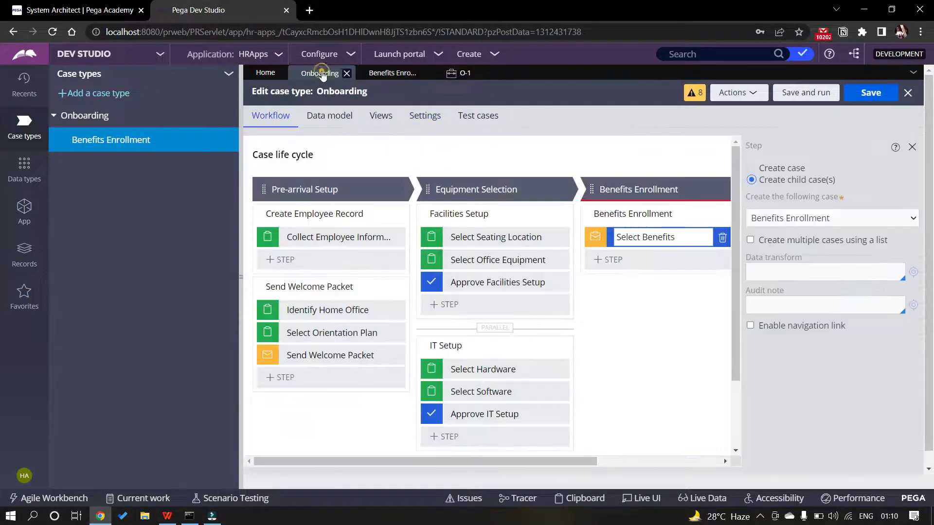
# Run new case O-2 through employee information, home office, orientation, hardware and software, then approve
pyautogui.click(778, 94)
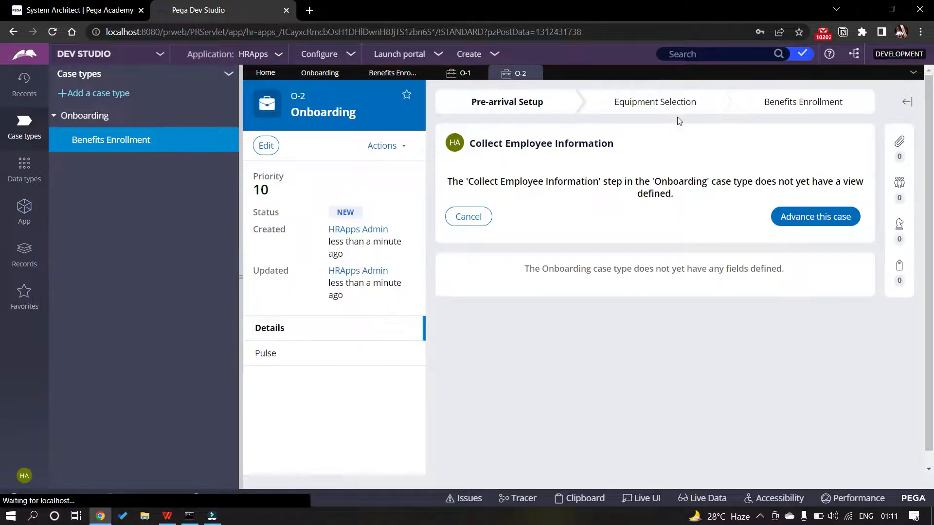
pyautogui.click(814, 217)
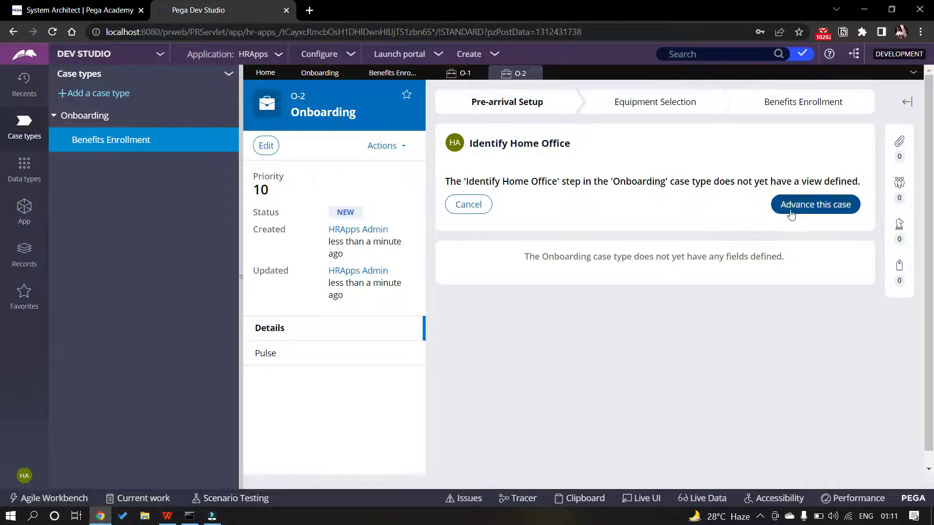
pyautogui.click(793, 211)
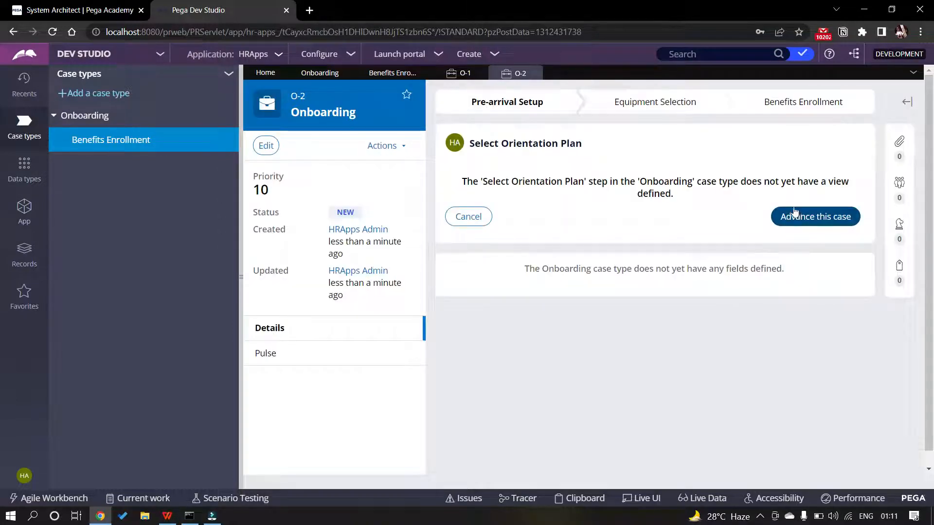
pyautogui.click(815, 218)
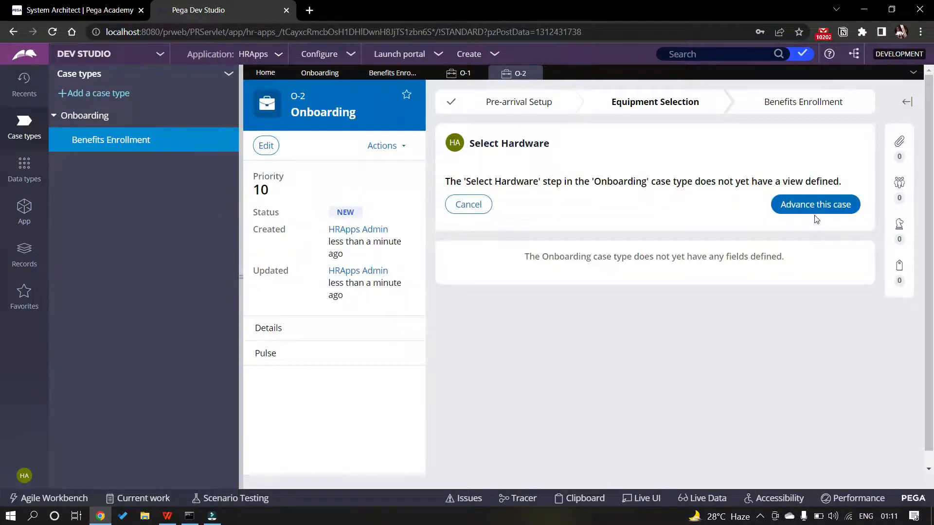
pyautogui.click(815, 210)
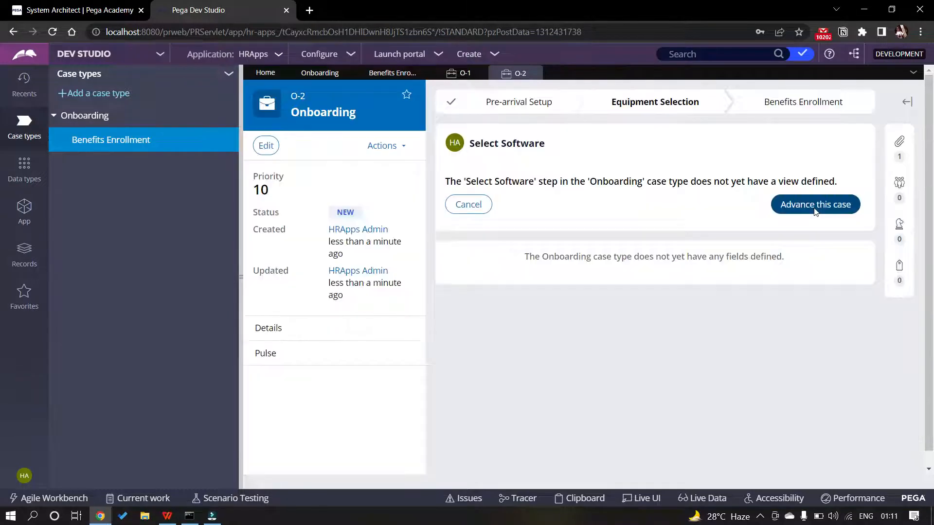
pyautogui.click(806, 209)
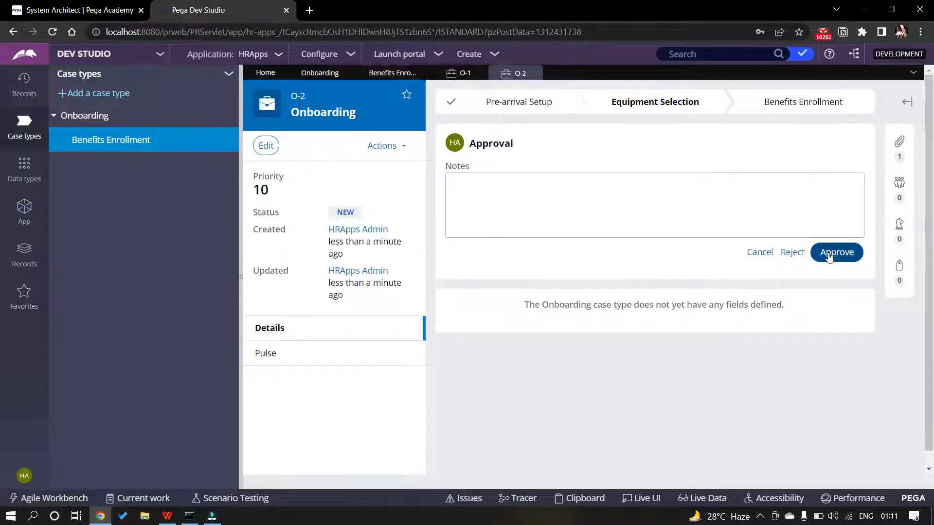
pyautogui.click(828, 254)
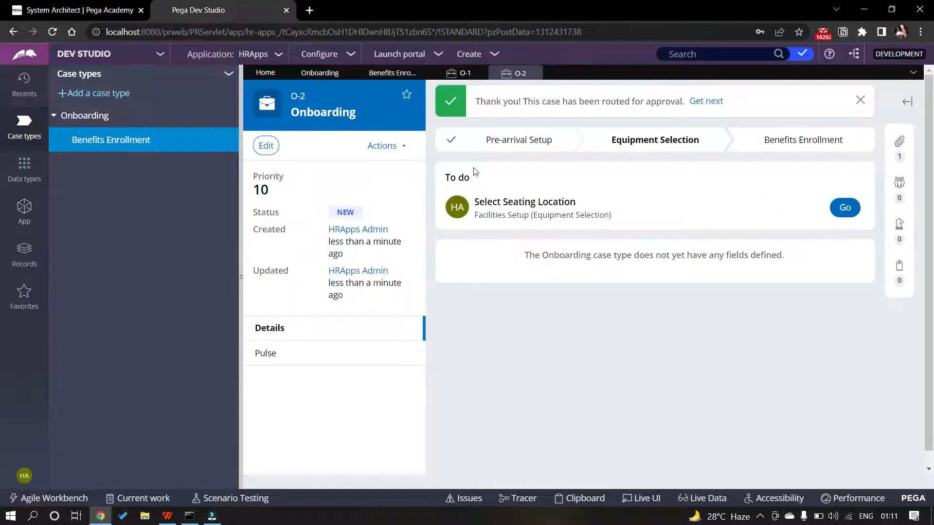
# Complete O-2's seating location and office equipment steps and approve facilities setup, spawning B-1
pyautogui.click(841, 210)
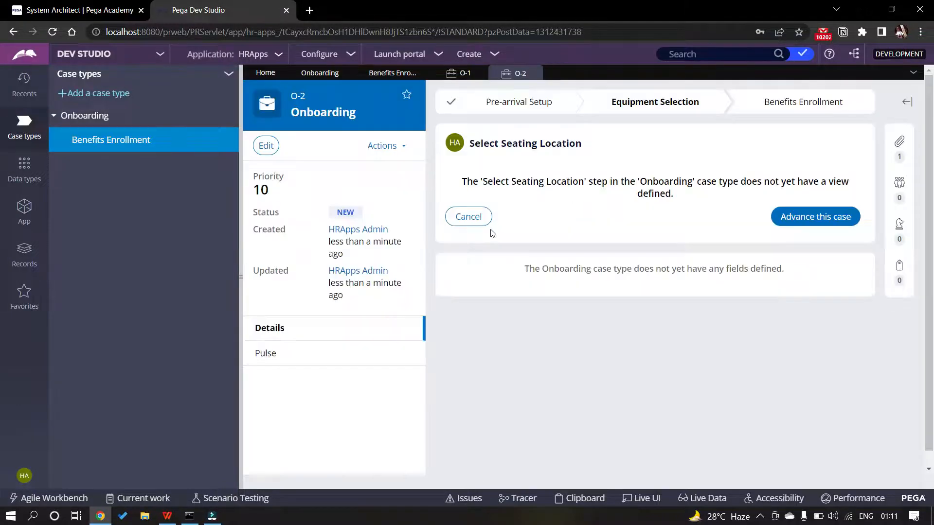
pyautogui.click(818, 218)
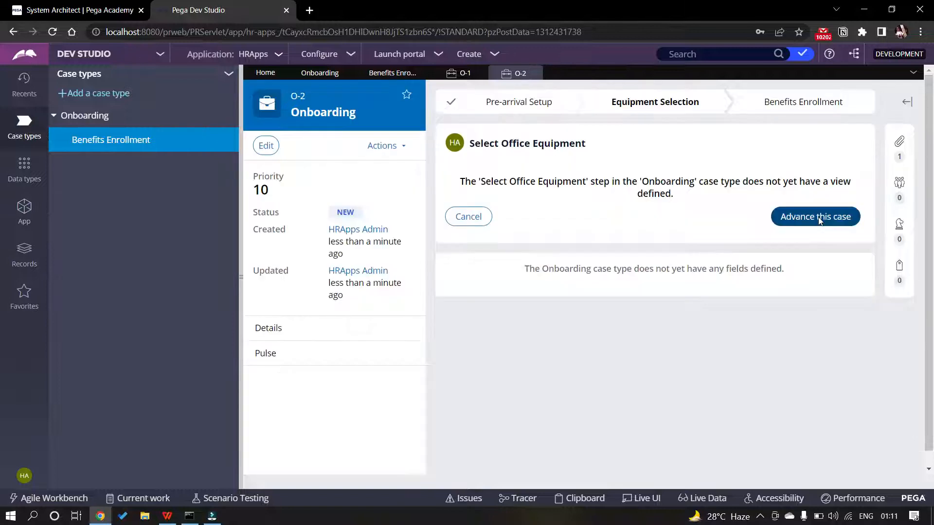
pyautogui.click(819, 219)
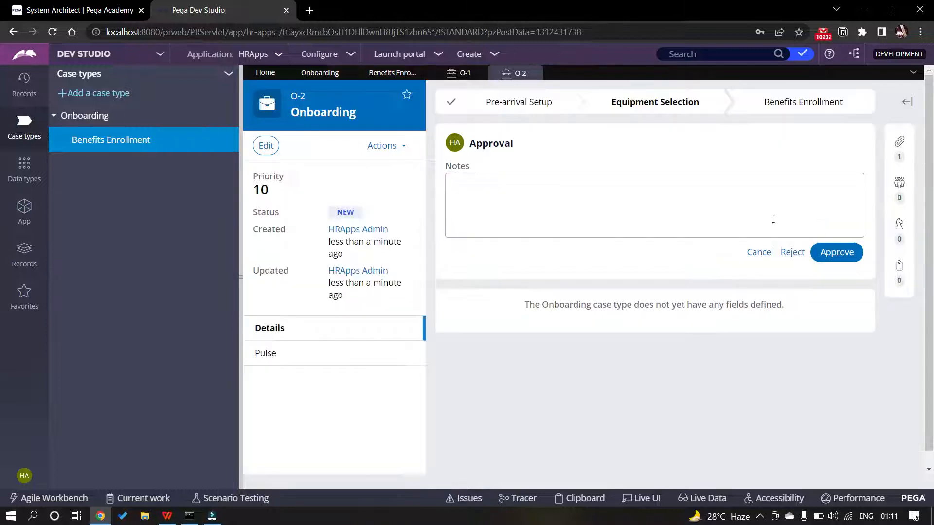
pyautogui.click(841, 251)
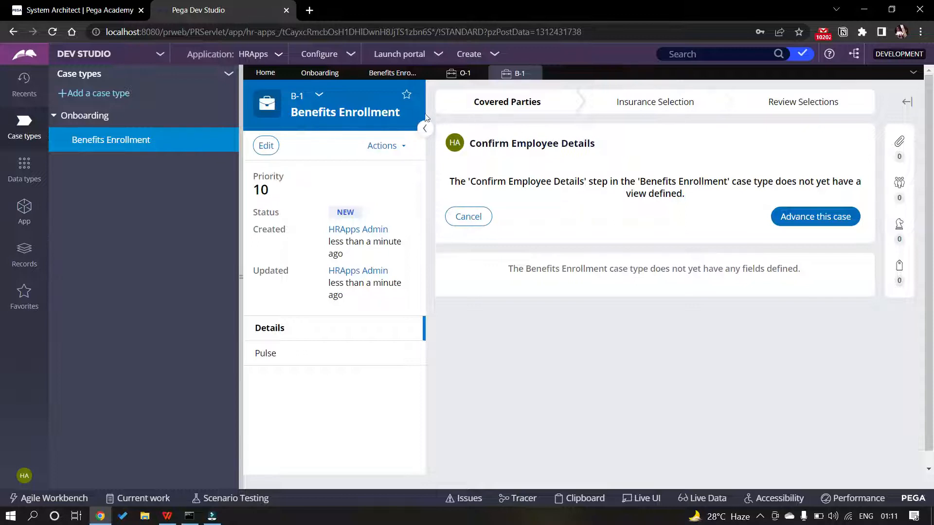
# Advance B-1 through Confirm Employee Details, Identify Dependents, medical, dental, vision and Review Selections
pyautogui.click(803, 215)
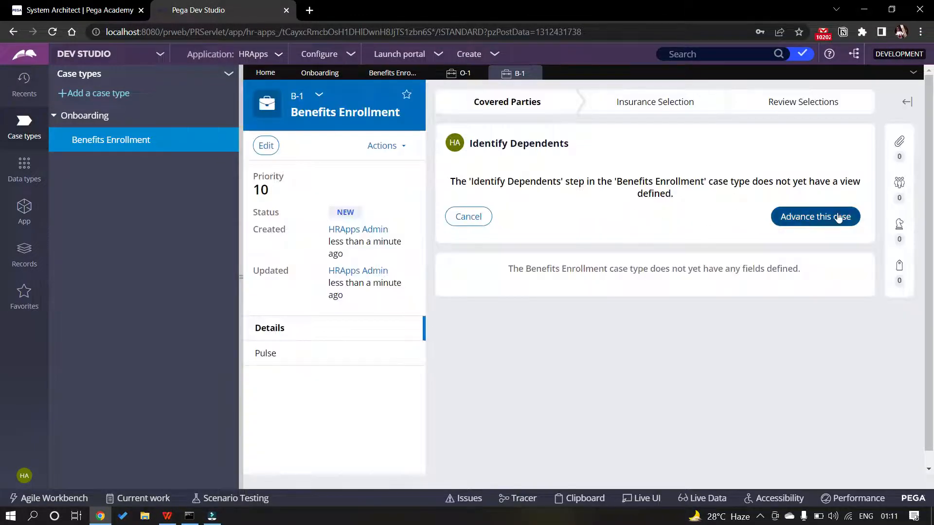
pyautogui.click(837, 216)
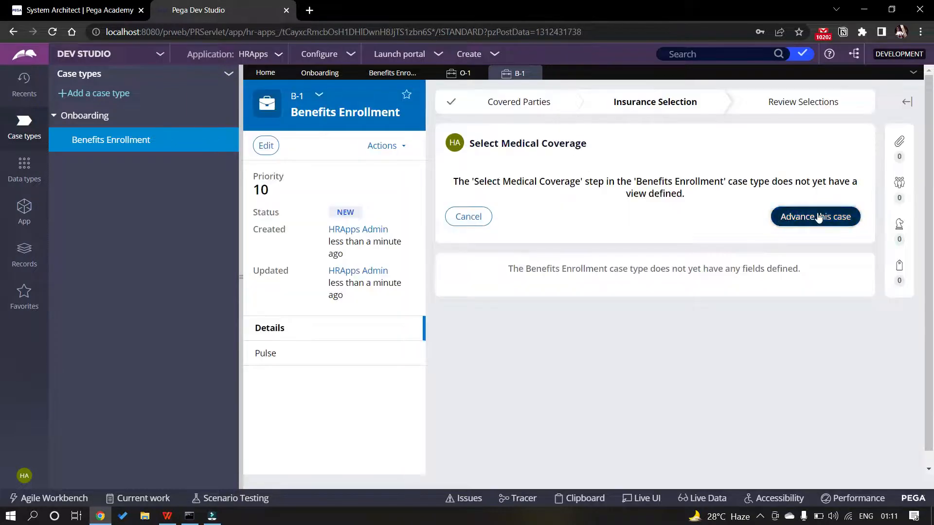
pyautogui.click(818, 216)
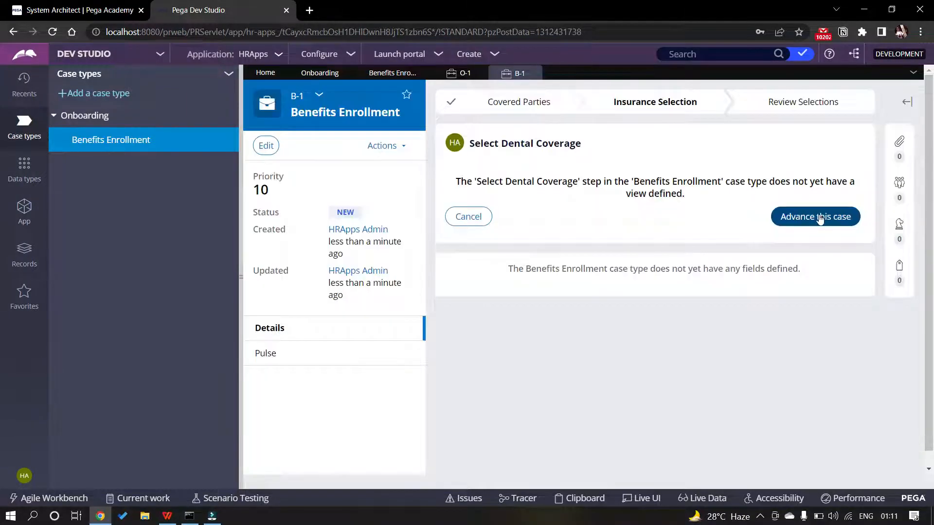
pyautogui.click(819, 215)
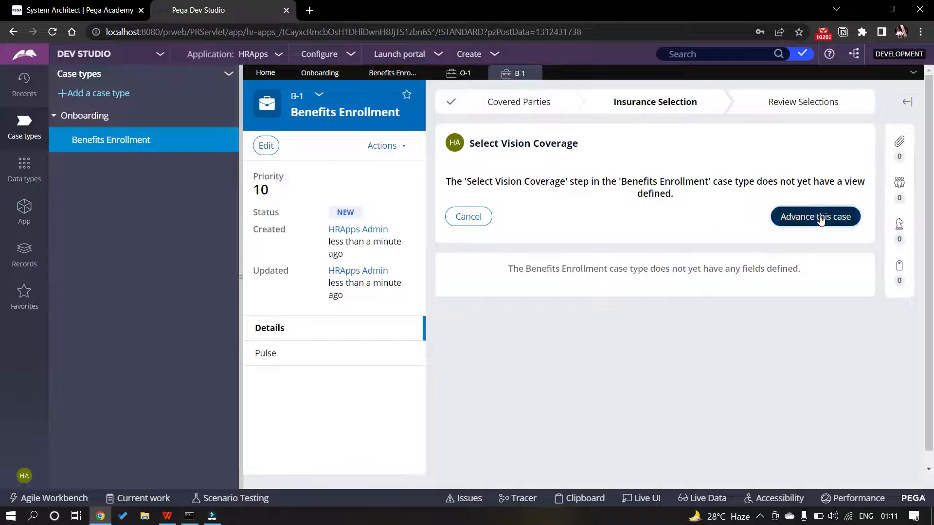
pyautogui.click(819, 217)
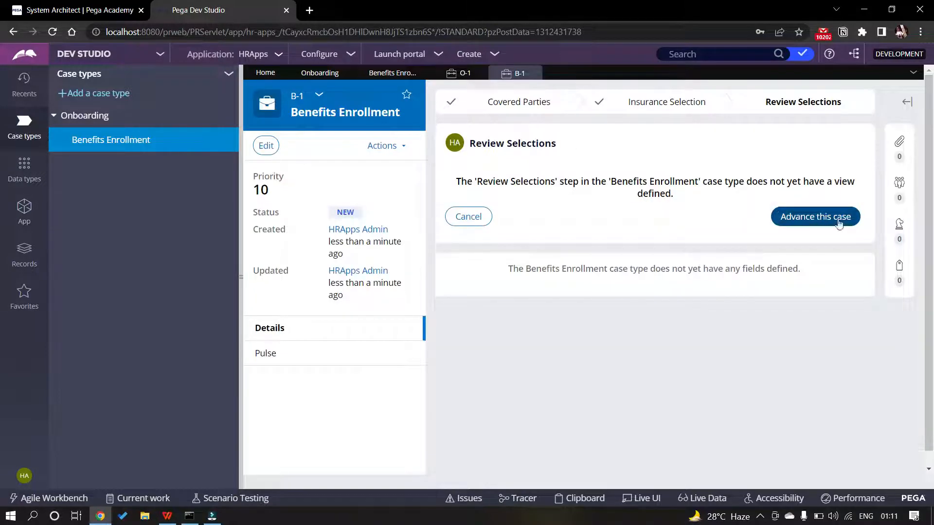
pyautogui.click(837, 219)
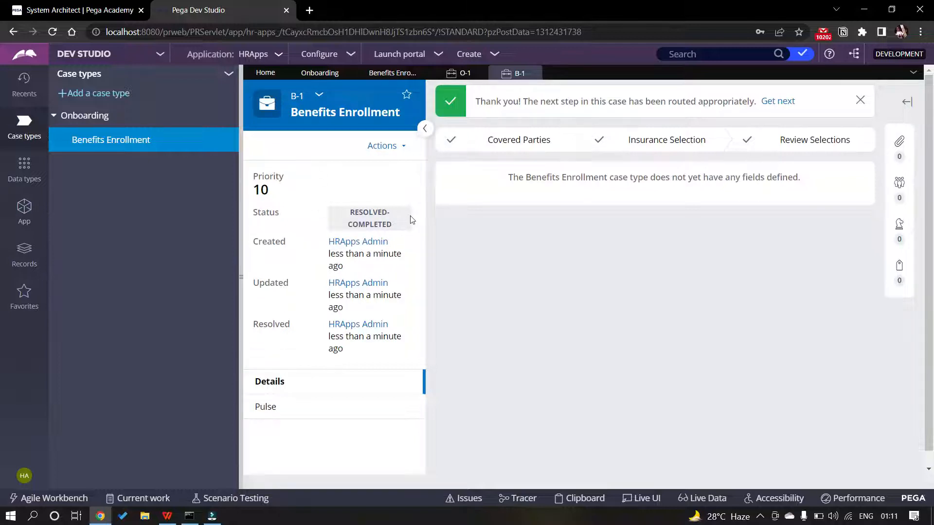
# Close the B-1 and O-1 case tabs
pyautogui.click(462, 74)
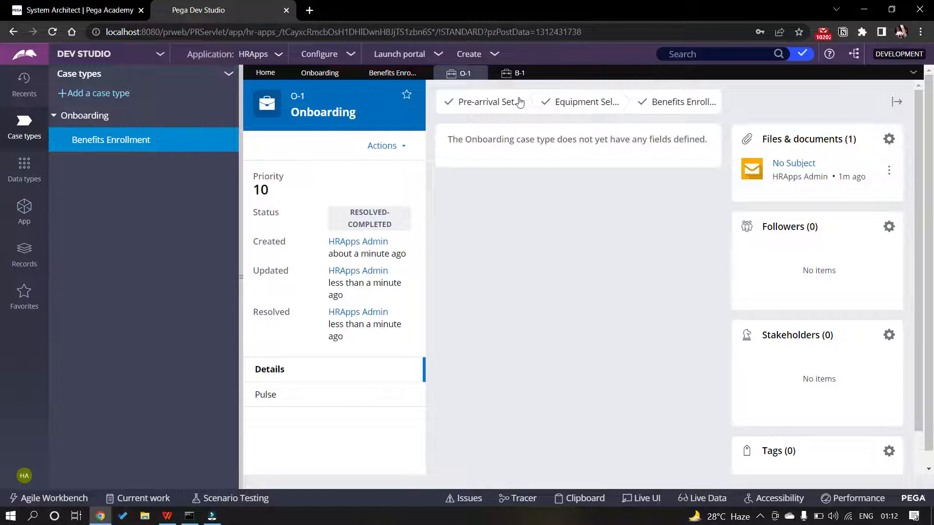
pyautogui.click(519, 73)
pyautogui.click(534, 74)
pyautogui.click(479, 73)
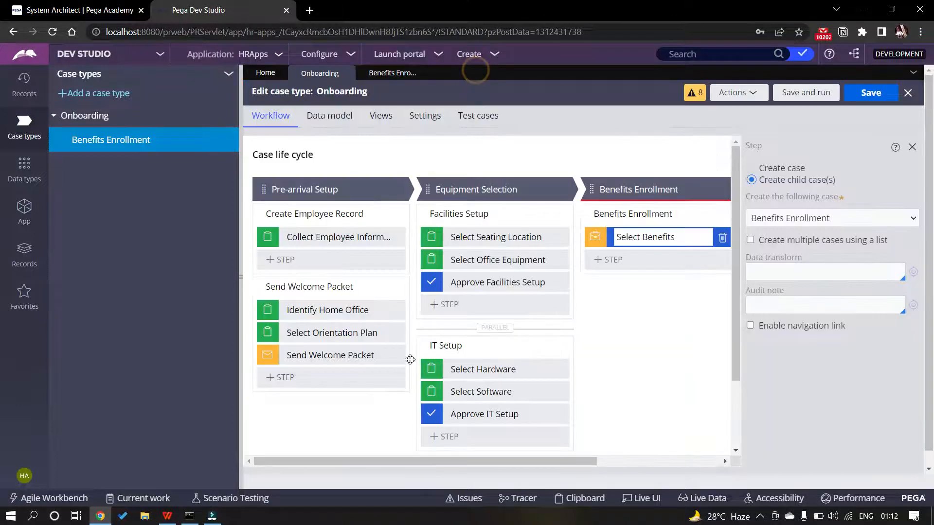
# Bring the WPS PDF exercise guide forward and scroll to page 108's data model exercise
pyautogui.click(167, 515)
pyautogui.scroll(-20, 406, 340)
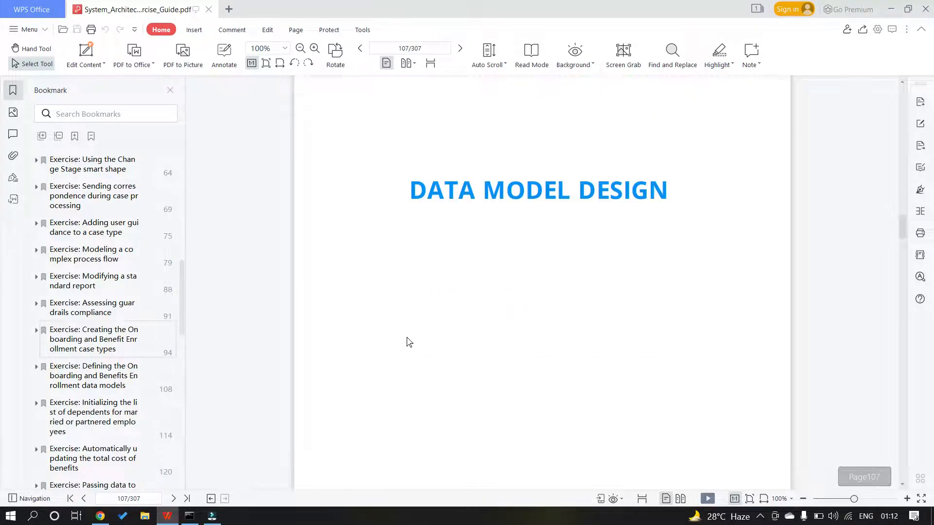
pyautogui.scroll(2, 407, 341)
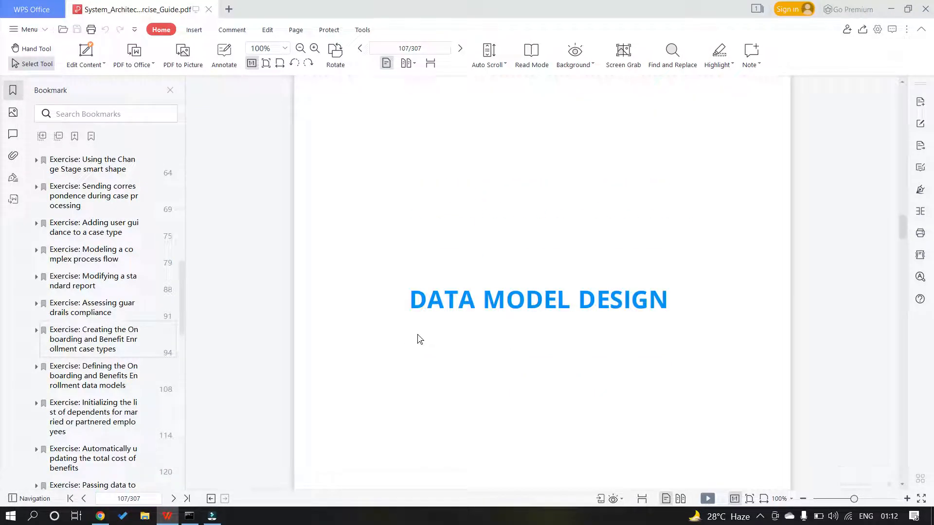
pyautogui.scroll(-2, 434, 300)
pyautogui.scroll(-3, 523, 268)
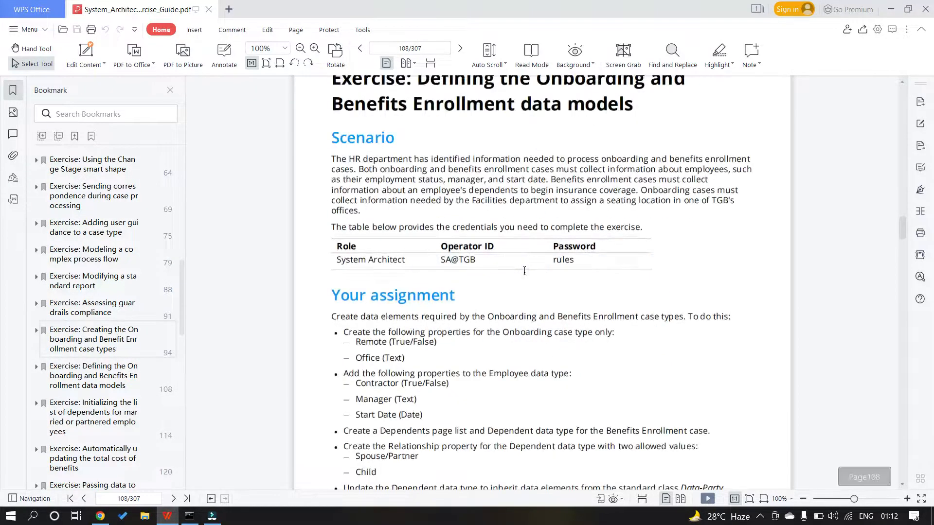
pyautogui.scroll(3, 524, 270)
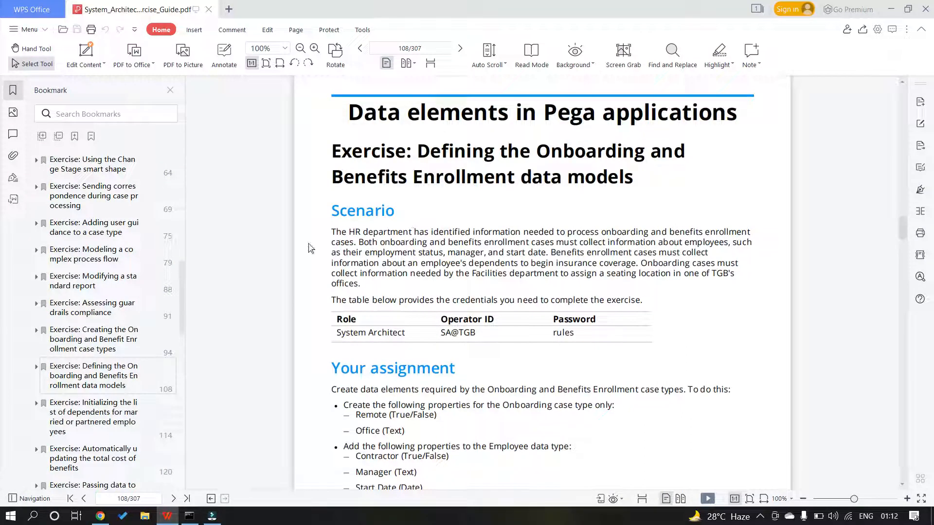
# Highlight the Scenario paragraph, credentials table and 'Your assignment' instructions
pyautogui.moveTo(328, 229); pyautogui.dragTo(614, 339)
pyautogui.scroll(-3, 586, 305)
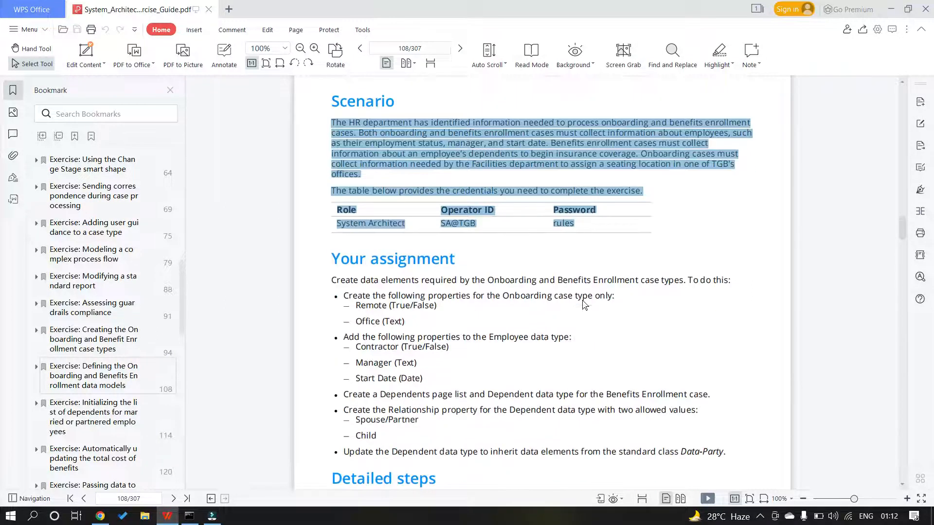
pyautogui.click(539, 263)
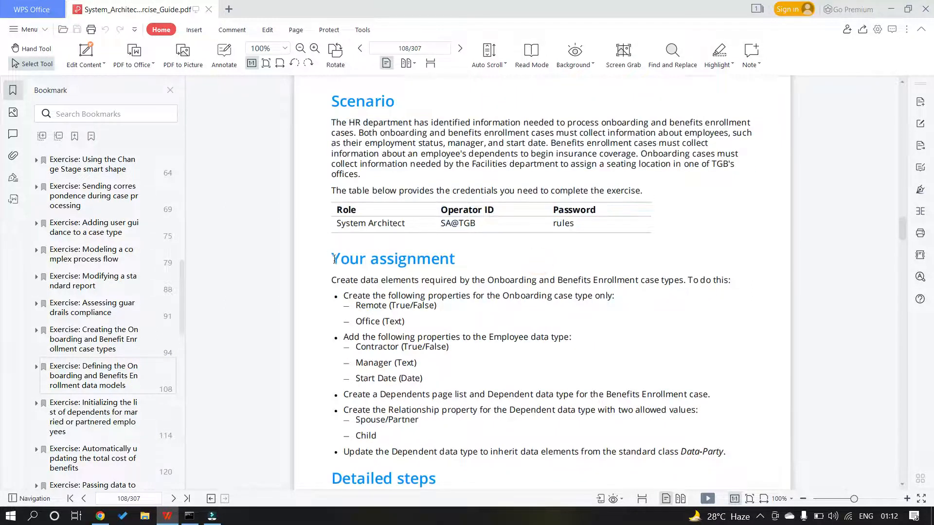
pyautogui.moveTo(332, 258); pyautogui.dragTo(723, 451)
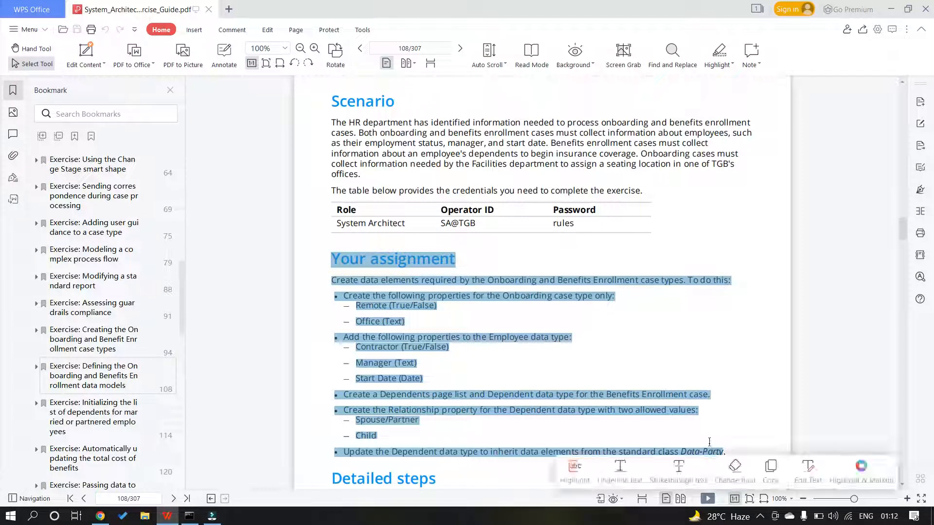
pyautogui.click(664, 348)
pyautogui.scroll(-1, 641, 325)
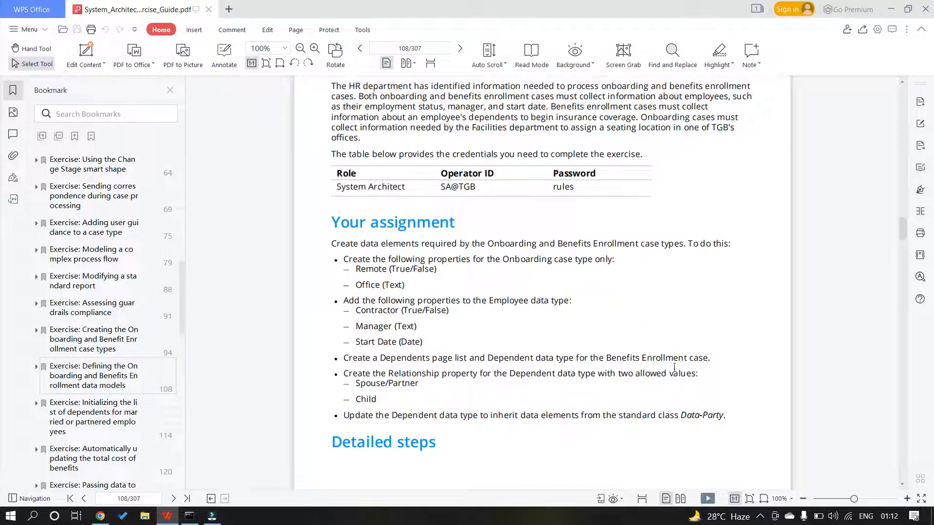
# Zoom the guide to 110% and scroll to the assignment list, marking the Remote and Office lines
pyautogui.click(905, 500)
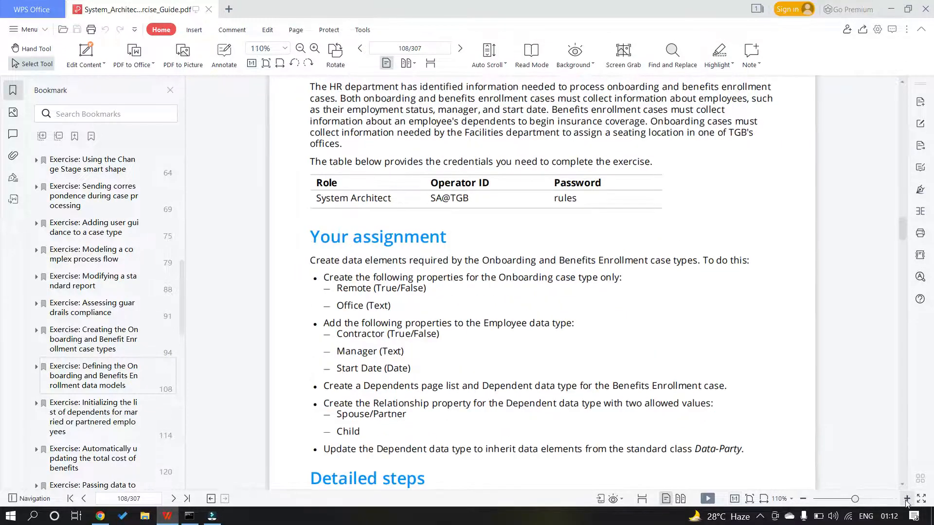
pyautogui.scroll(-1, 651, 420)
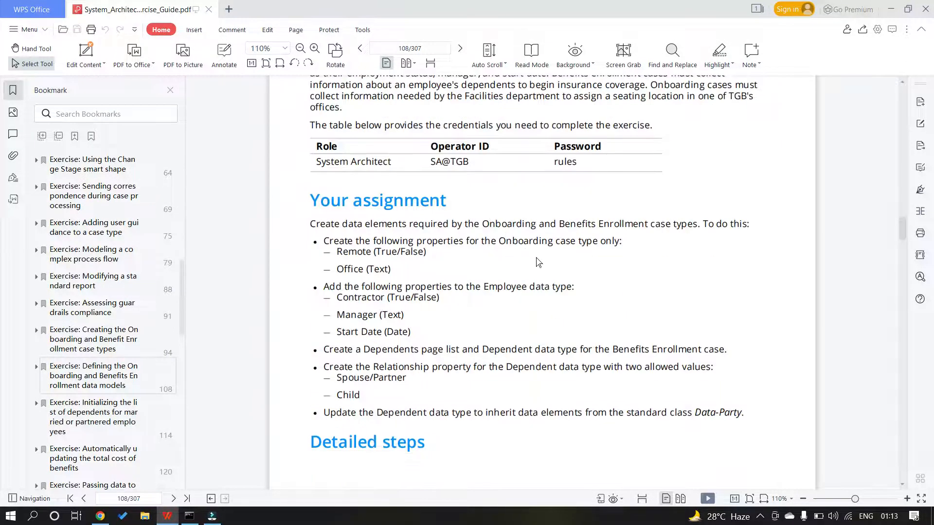
pyautogui.scroll(1, 539, 262)
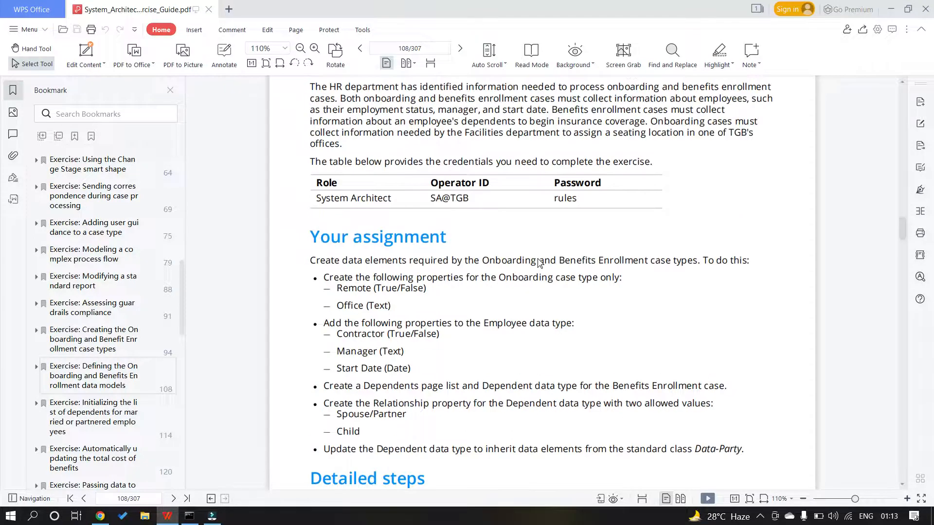
pyautogui.scroll(2, 539, 264)
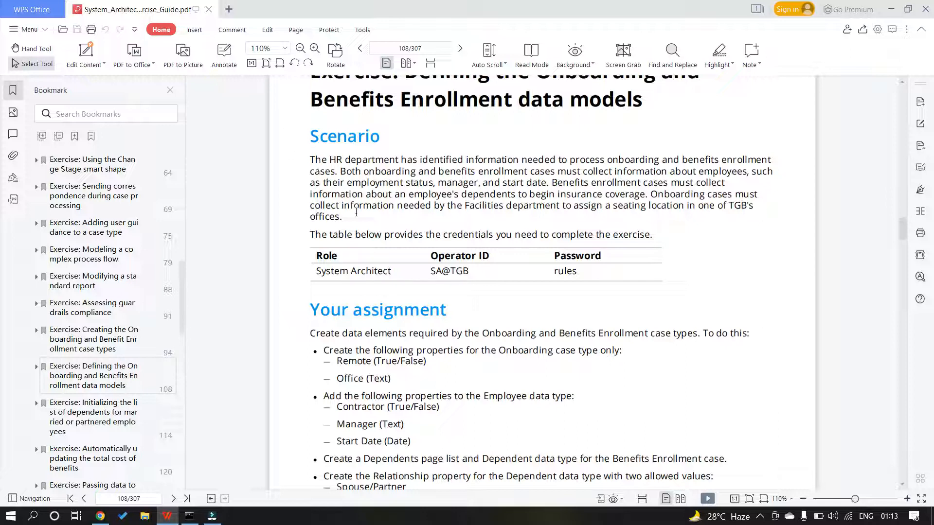
pyautogui.scroll(-3, 370, 223)
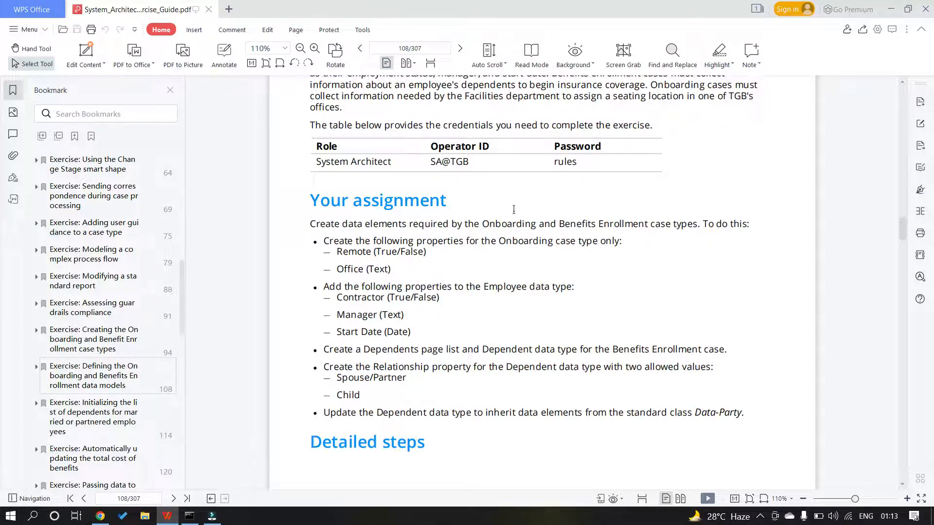
pyautogui.scroll(-1, 513, 211)
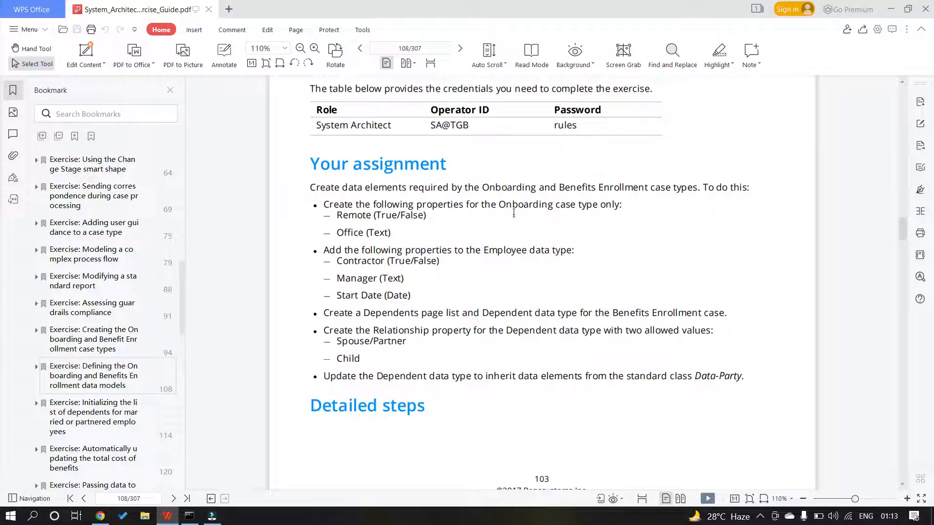
pyautogui.scroll(-1, 307, 174)
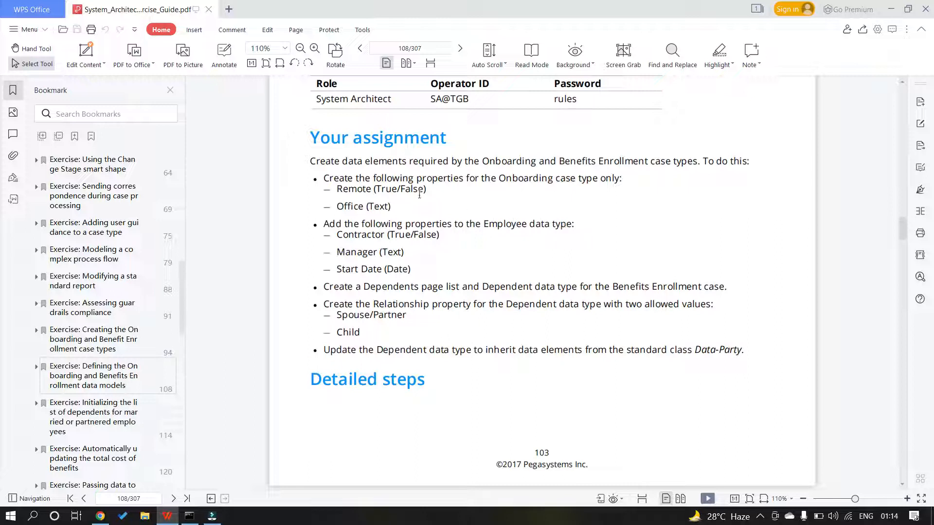
pyautogui.moveTo(391, 207); pyautogui.dragTo(337, 187)
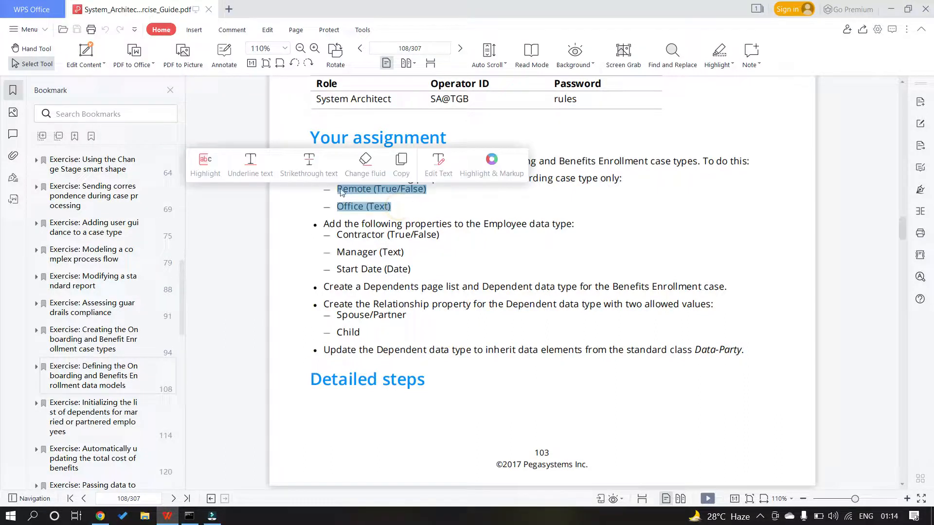
pyautogui.click(444, 210)
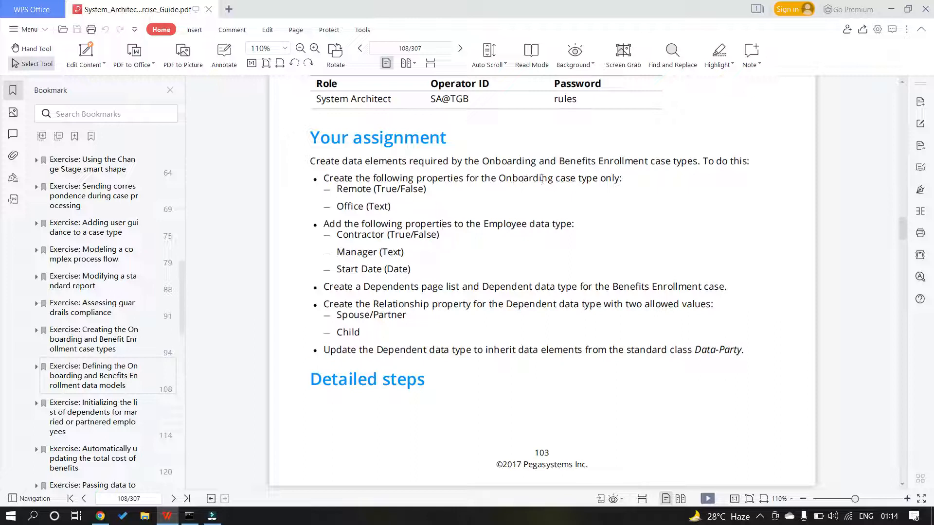
# Add a Boolean field named Remote to the Onboarding data model
pyautogui.click(100, 516)
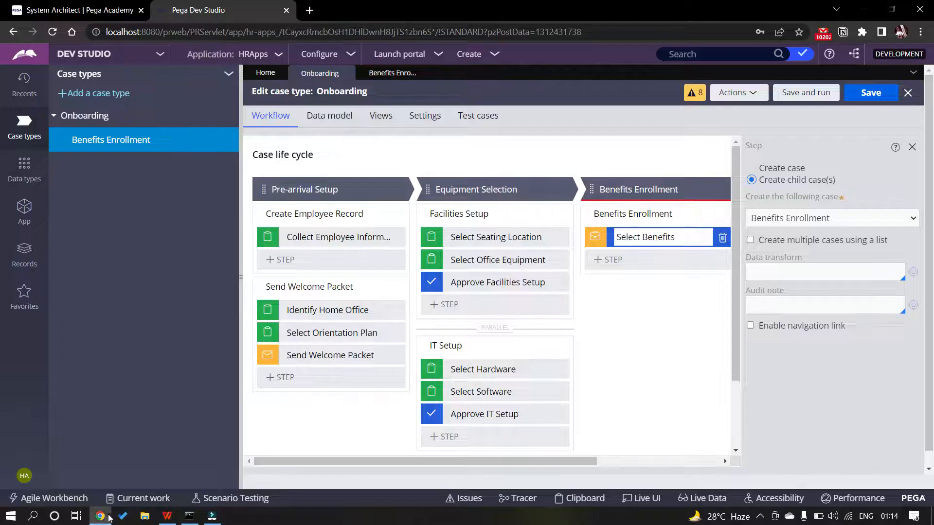
pyautogui.click(329, 116)
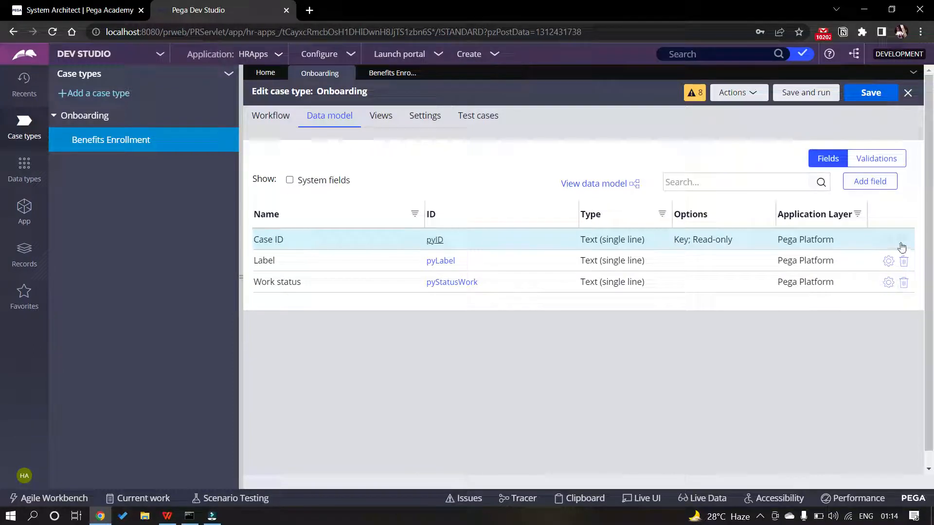
pyautogui.click(860, 184)
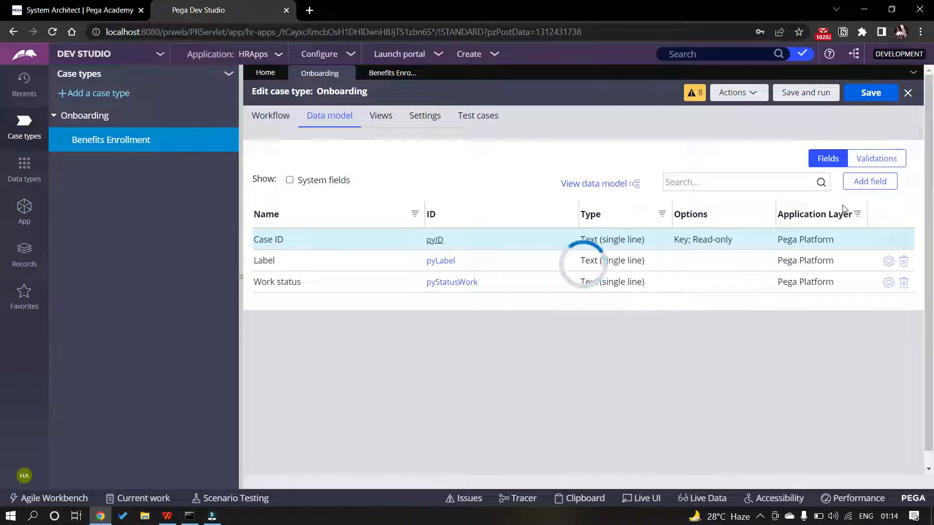
pyautogui.hotkey('alt', 'Tab')
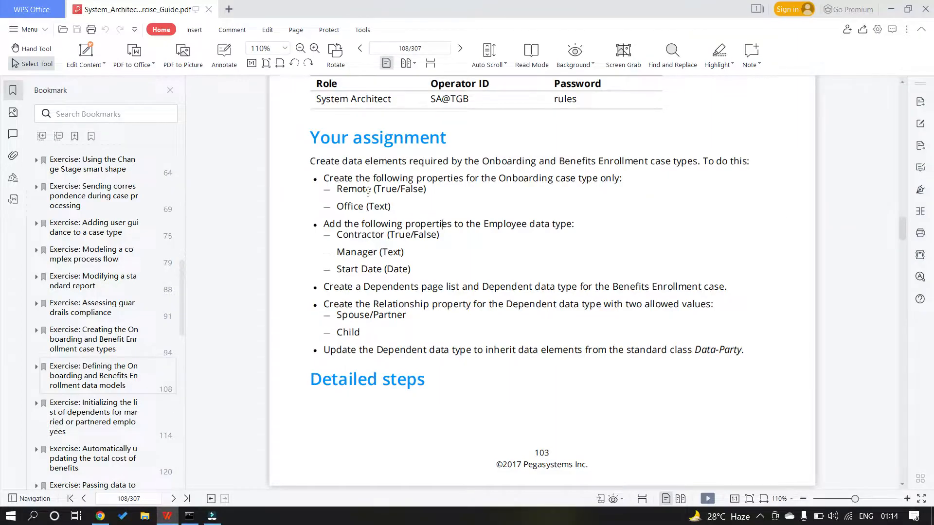
pyautogui.hotkey('alt', 'Tab')
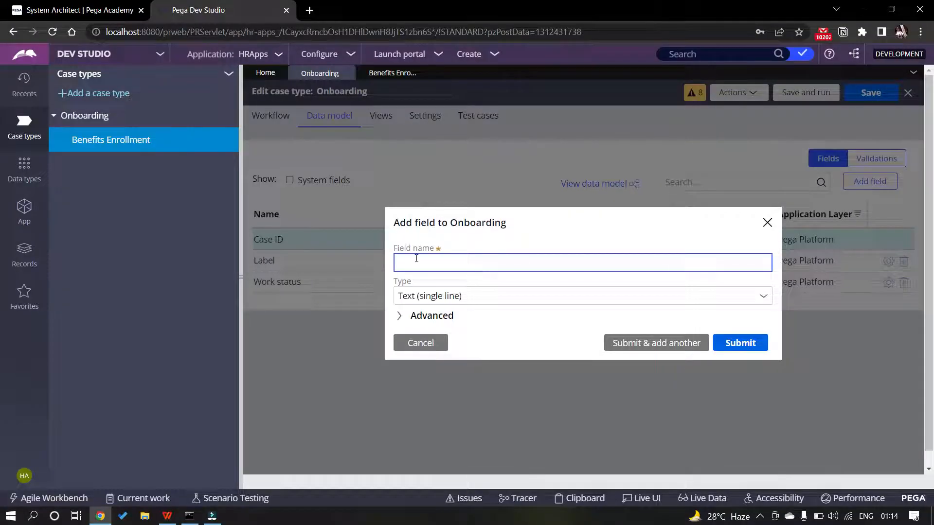
pyautogui.write('Remote')
pyautogui.click(500, 296)
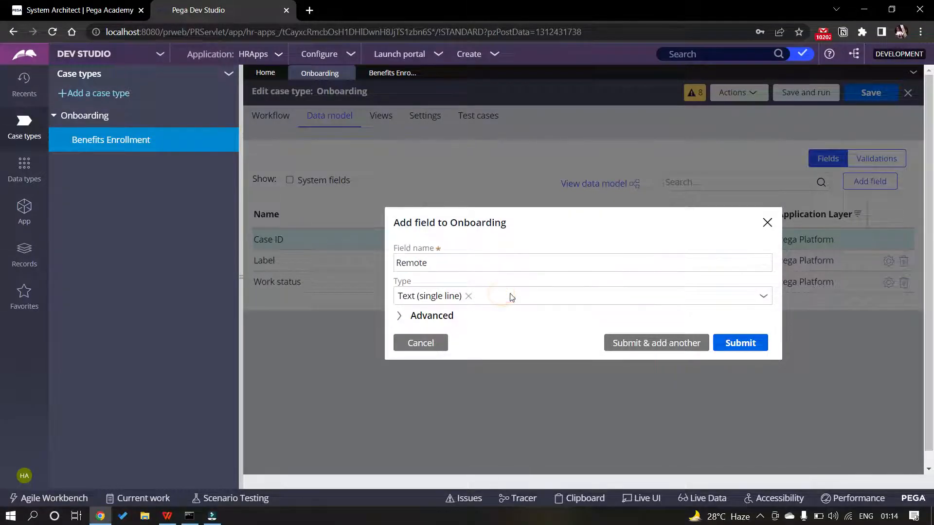
pyautogui.click(761, 295)
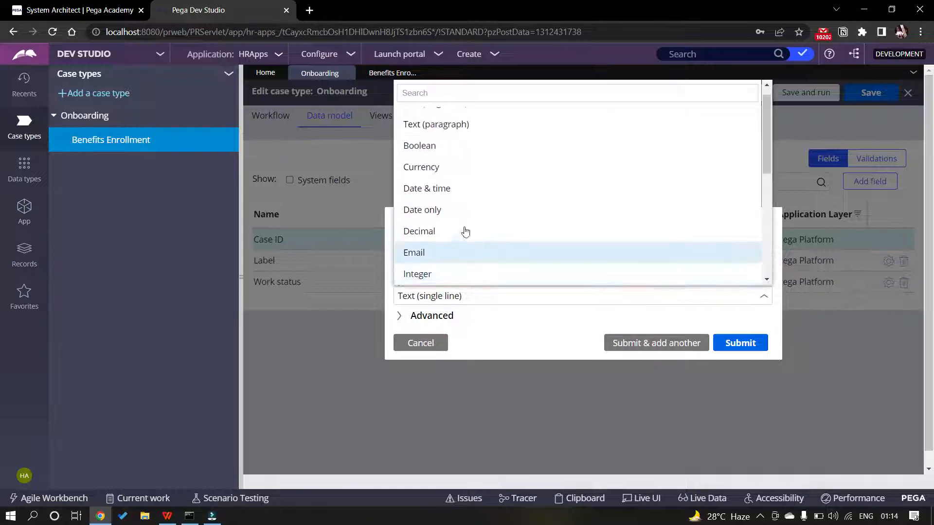
pyautogui.click(449, 154)
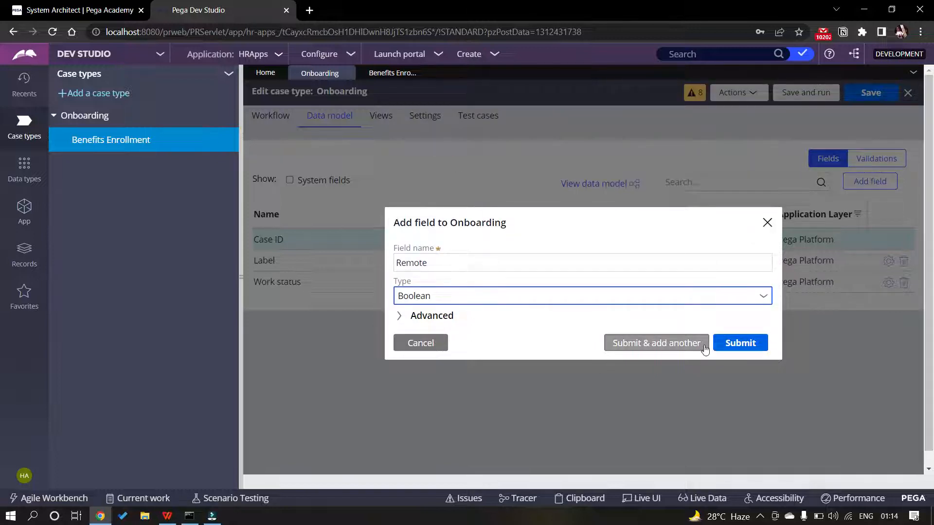
pyautogui.click(677, 344)
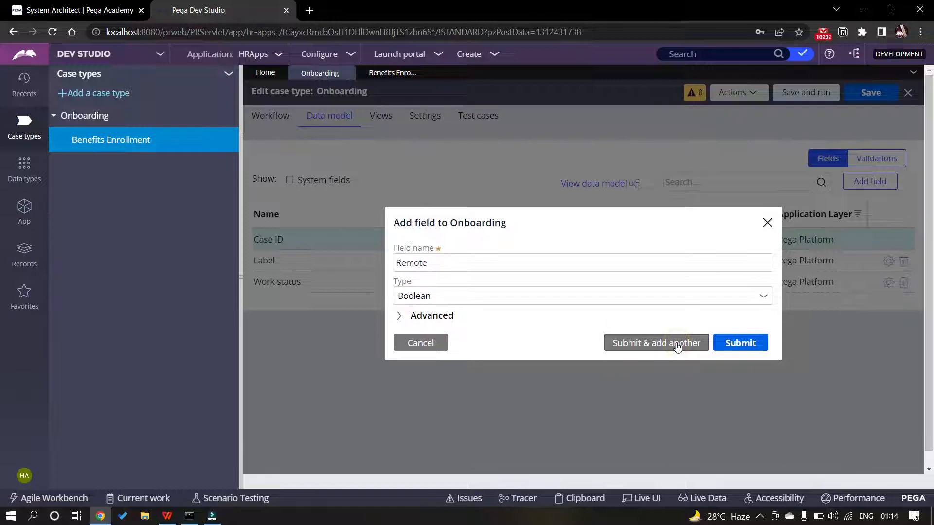
# Add the single-line text Office field and check it in the Onboarding fields table
pyautogui.hotkey('alt', 'Tab')
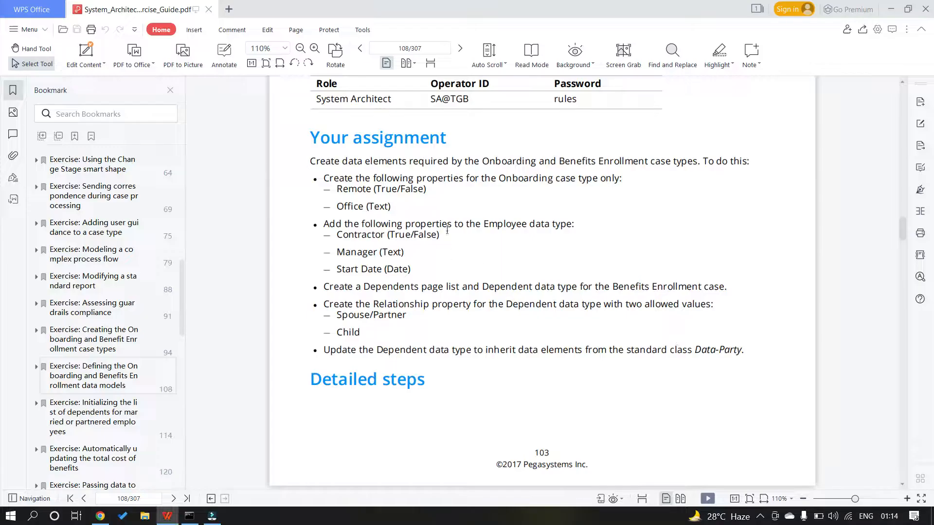
pyautogui.hotkey('alt', 'Tab')
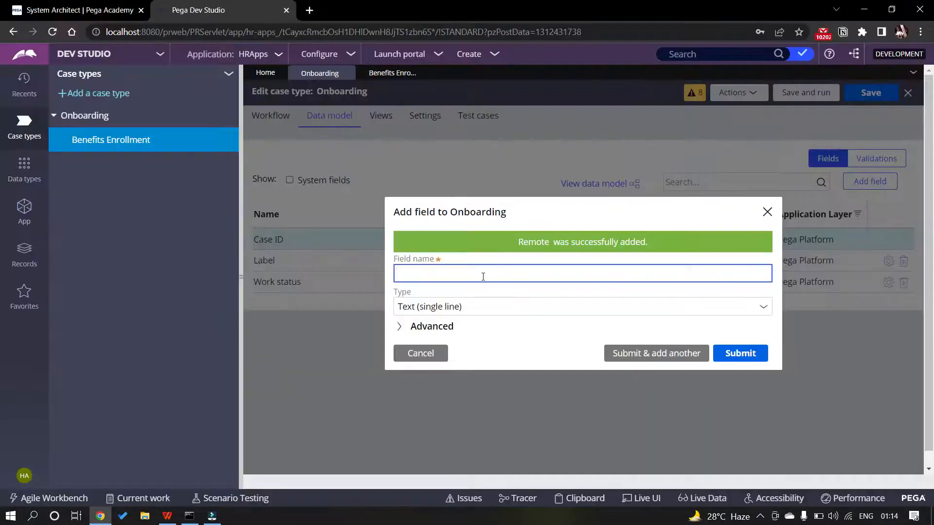
pyautogui.write('Office')
pyautogui.click(723, 354)
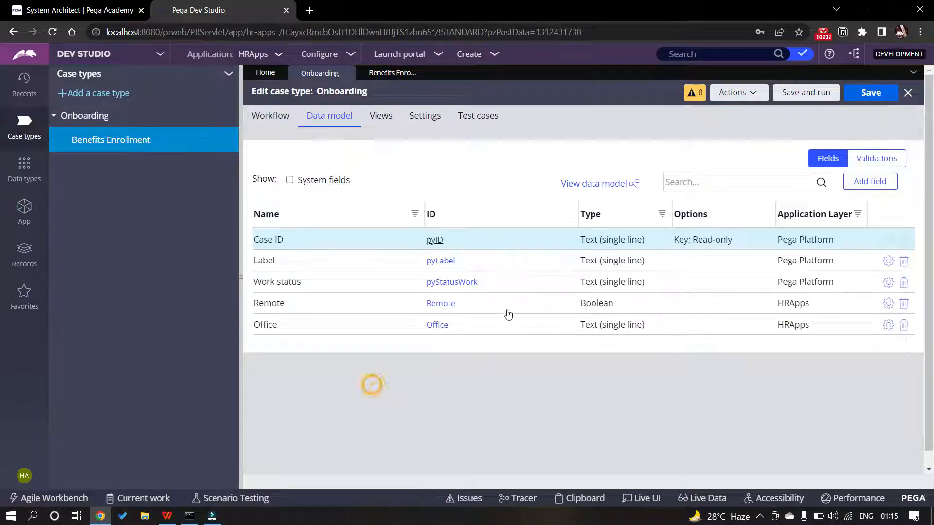
pyautogui.click(277, 118)
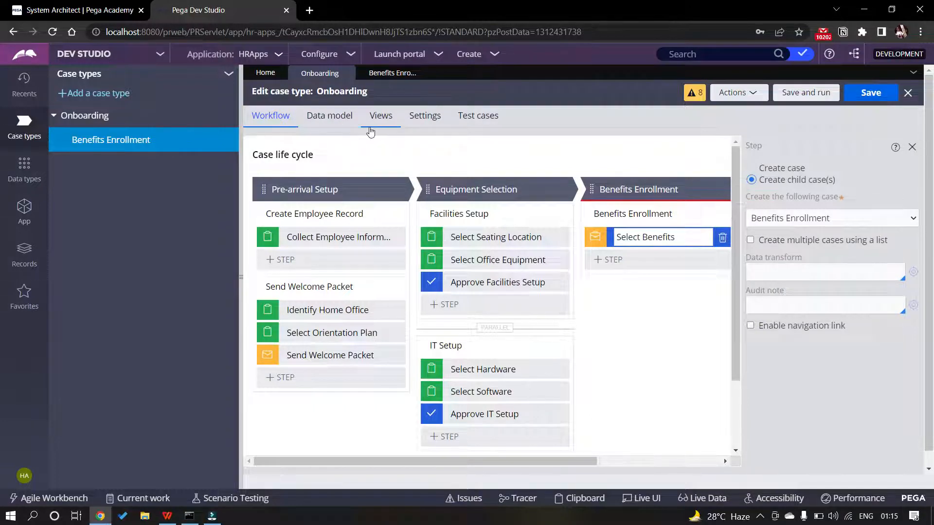
pyautogui.click(341, 116)
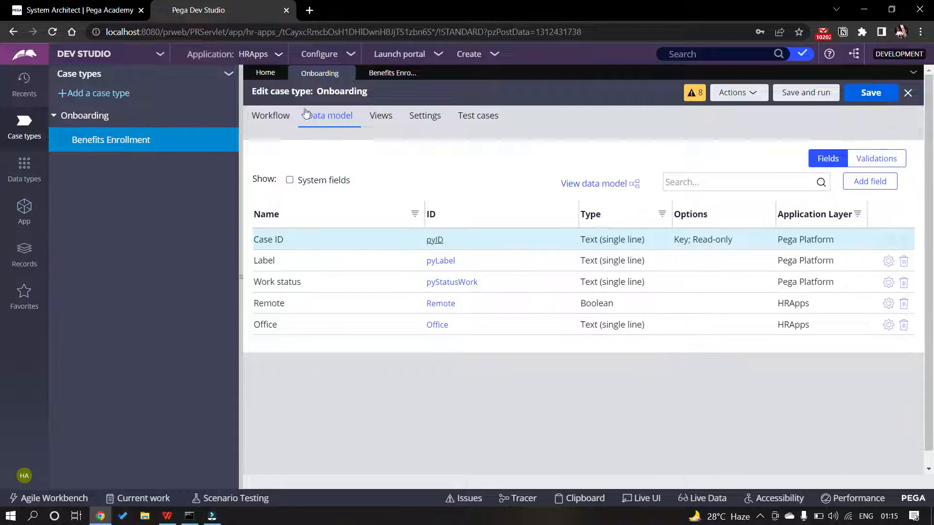
pyautogui.click(24, 209)
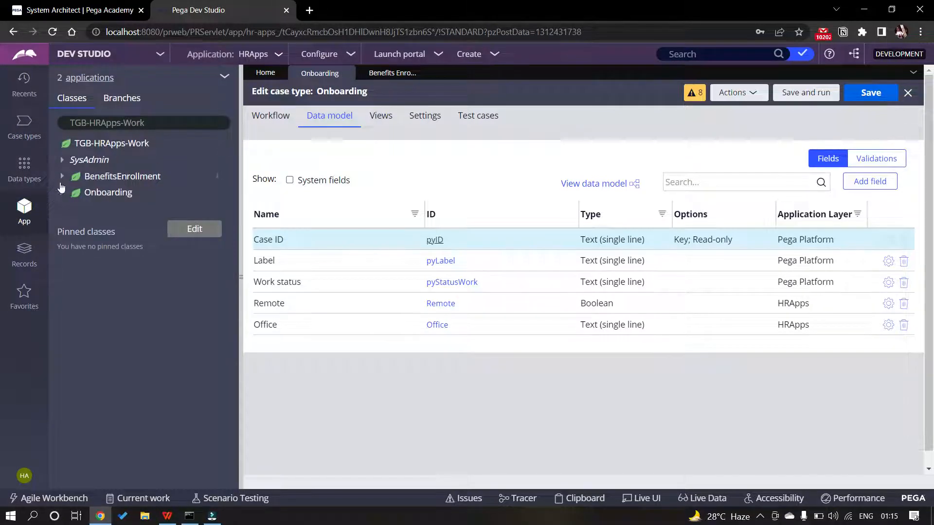
# Inspect Onboarding's Office property in App explorer, then close the Office and Benefits Enrollment tabs
pyautogui.click(100, 194)
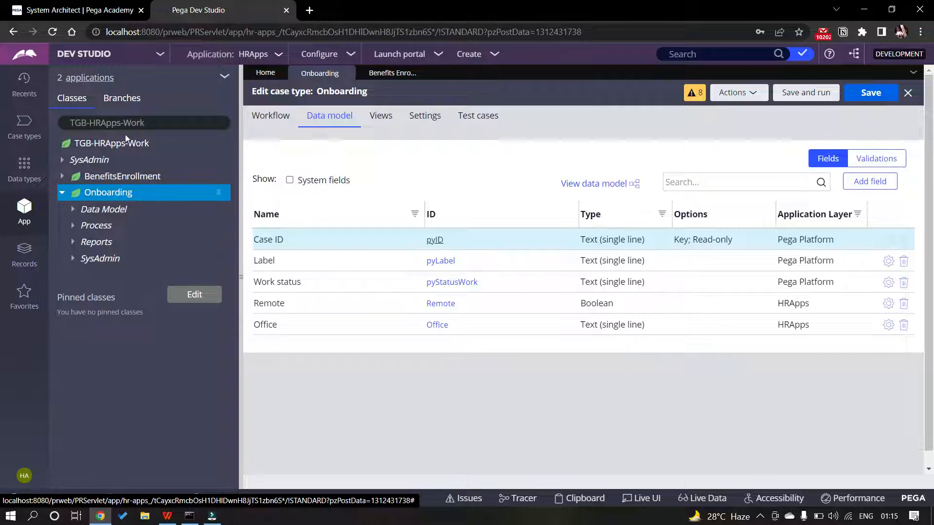
pyautogui.click(73, 210)
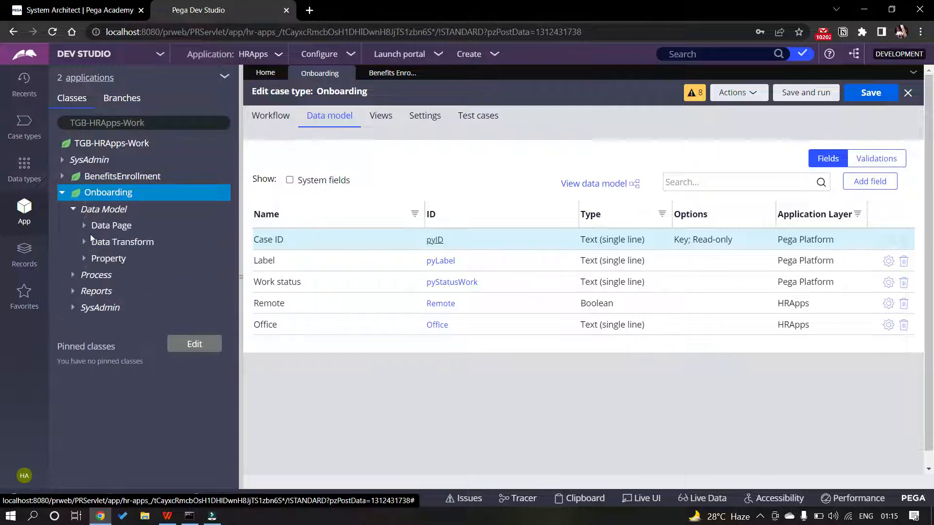
pyautogui.click(83, 260)
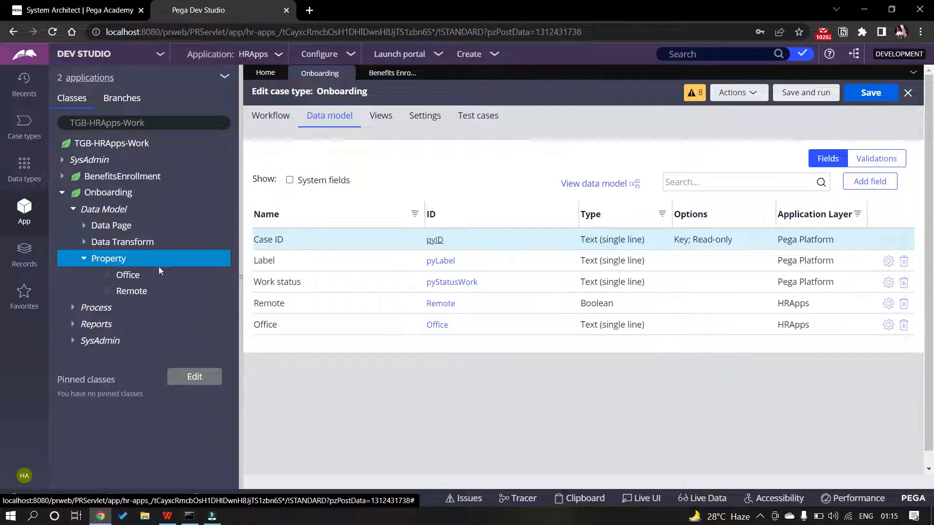
pyautogui.click(127, 275)
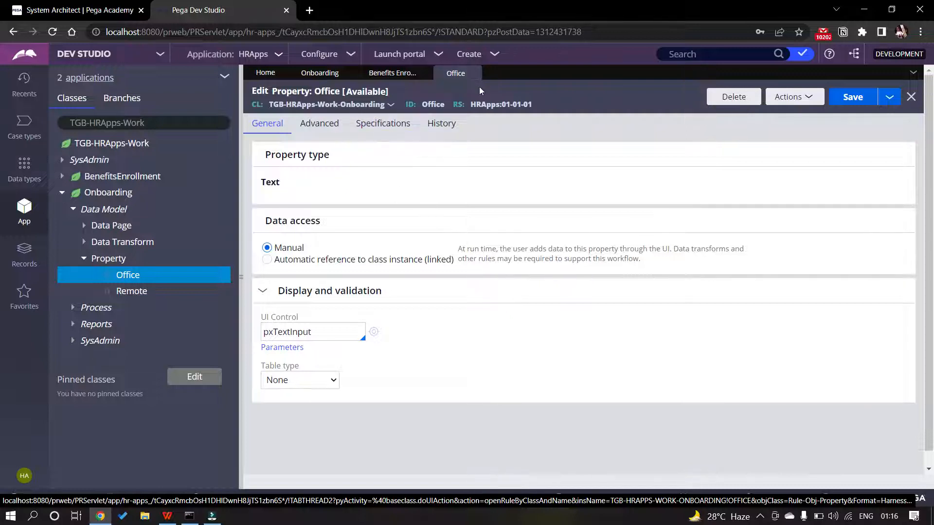
pyautogui.click(474, 74)
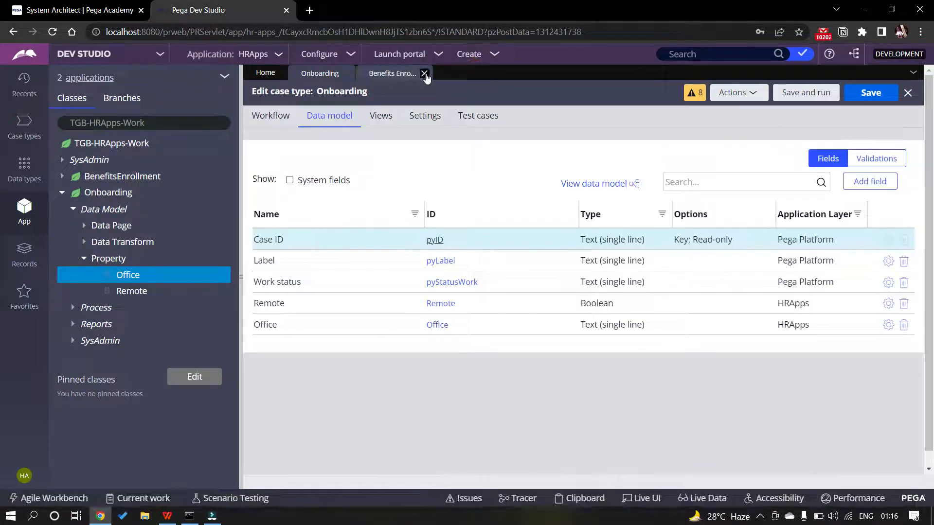
pyautogui.click(424, 73)
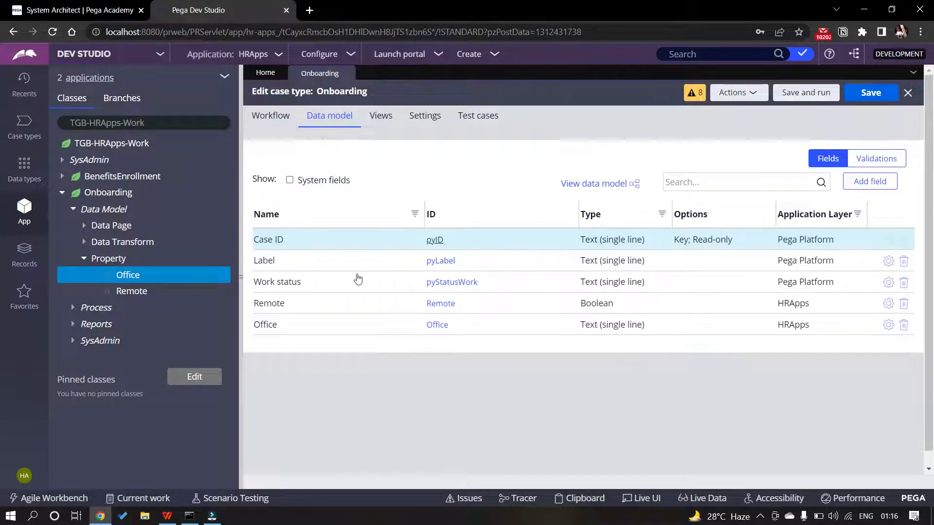
# Scroll through the guide's page 109 detailed steps and back to page 108's Employee property list
pyautogui.hotkey('alt', 'Tab')
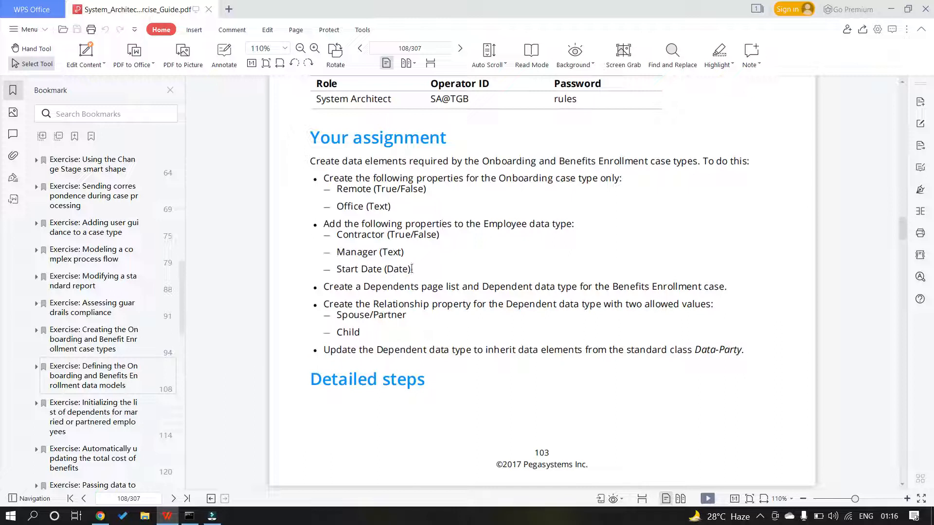
pyautogui.scroll(-1, 411, 268)
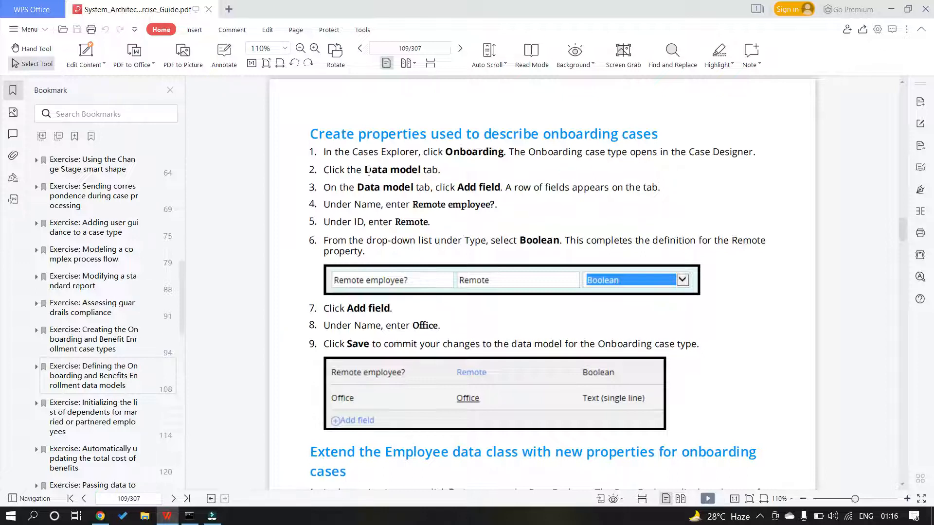
pyautogui.scroll(-1, 368, 171)
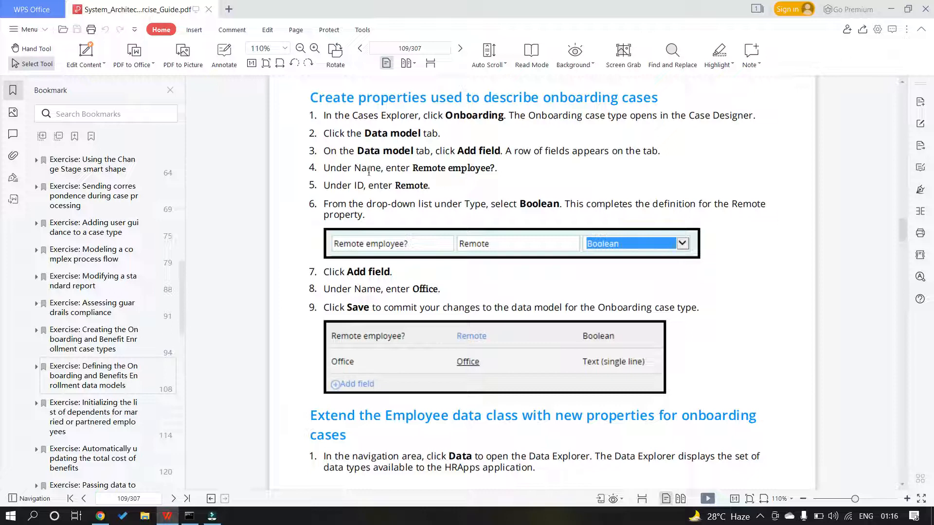
pyautogui.scroll(1, 369, 172)
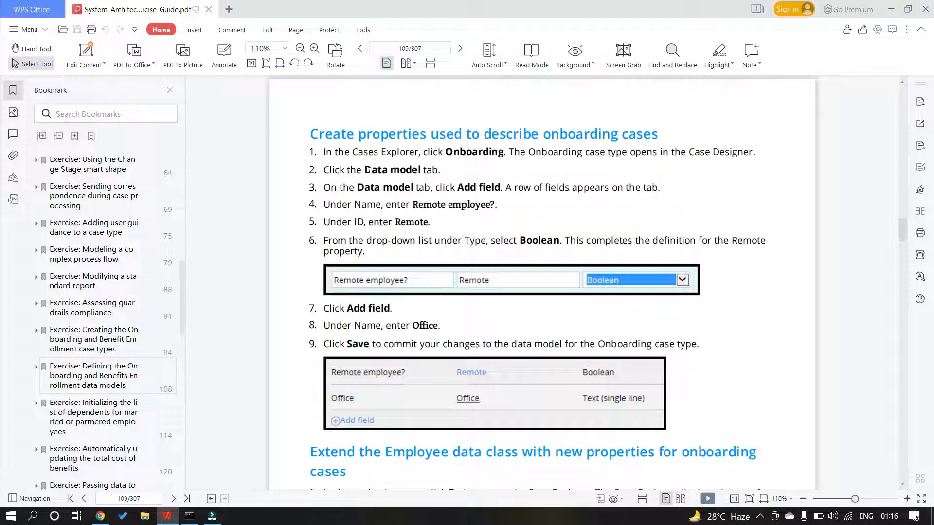
pyautogui.scroll(5, 371, 173)
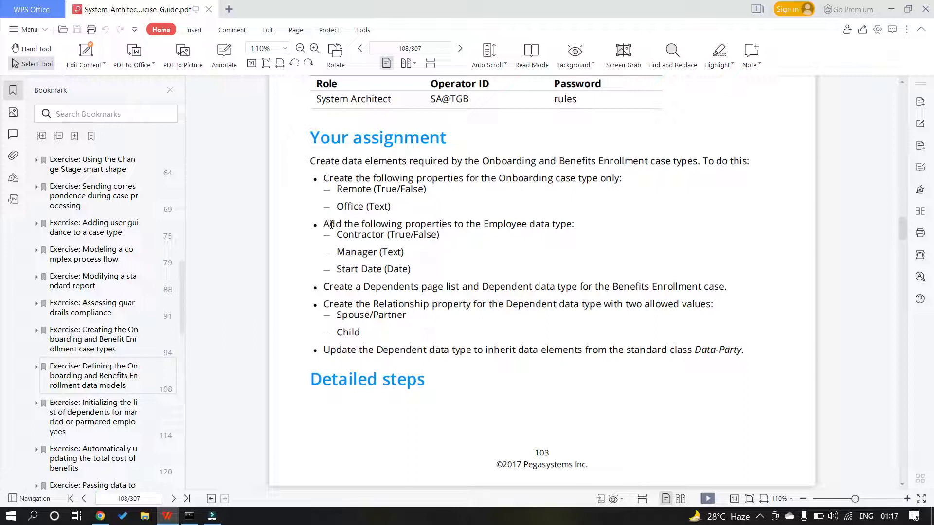
pyautogui.scroll(2, 335, 163)
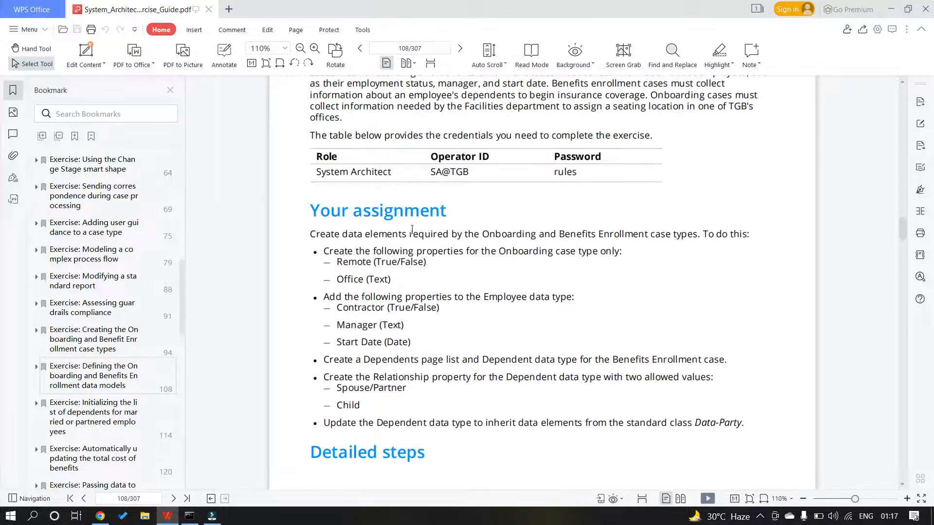
pyautogui.scroll(-1, 414, 231)
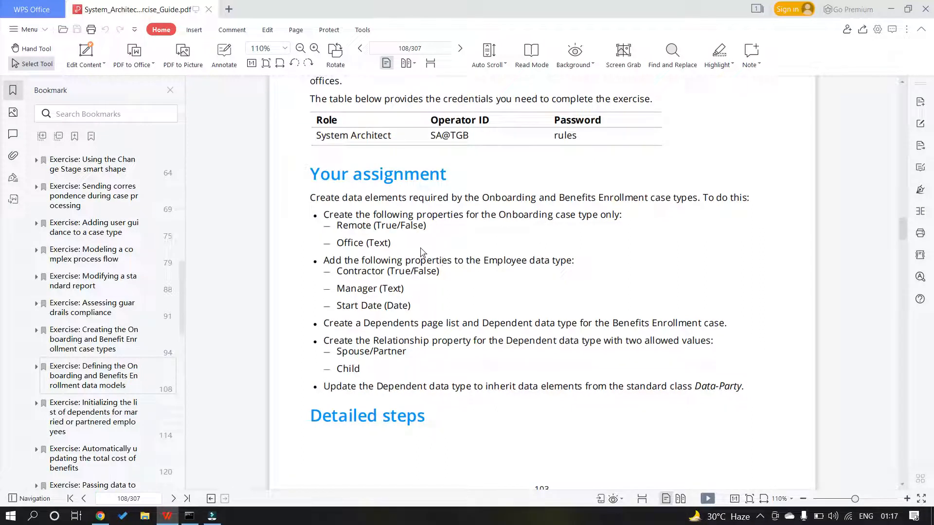
pyautogui.scroll(-1, 422, 254)
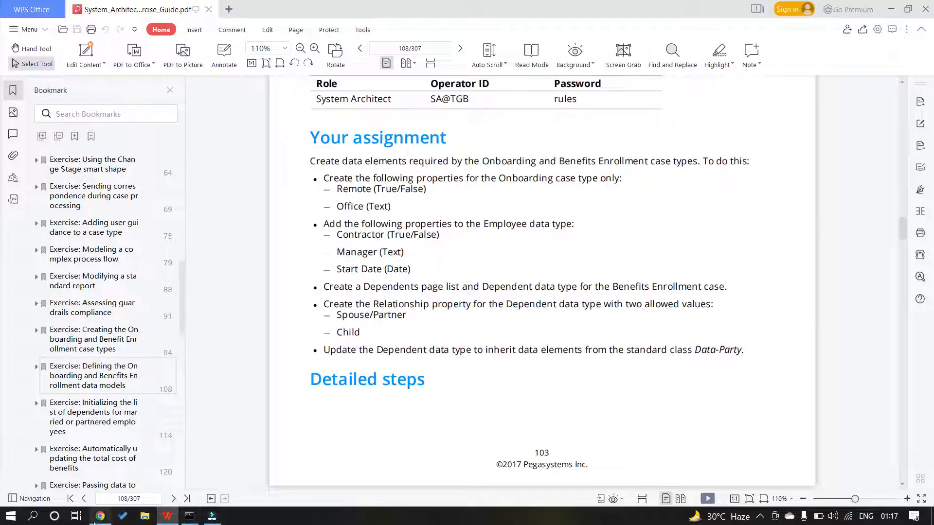
pyautogui.click(100, 515)
# Create the Employee data type (TGB-HRApps-Data-Employee) in the HRApps layer and ruleset
pyautogui.click(24, 168)
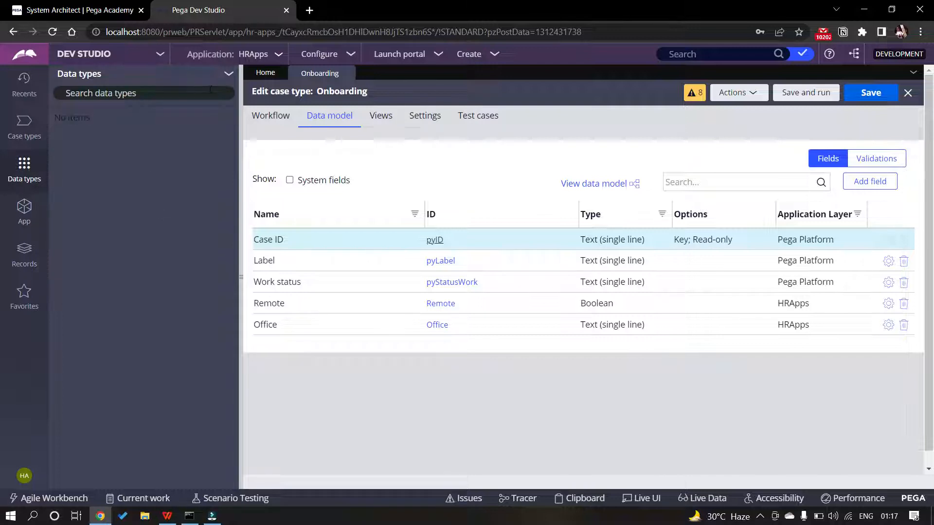
pyautogui.click(228, 74)
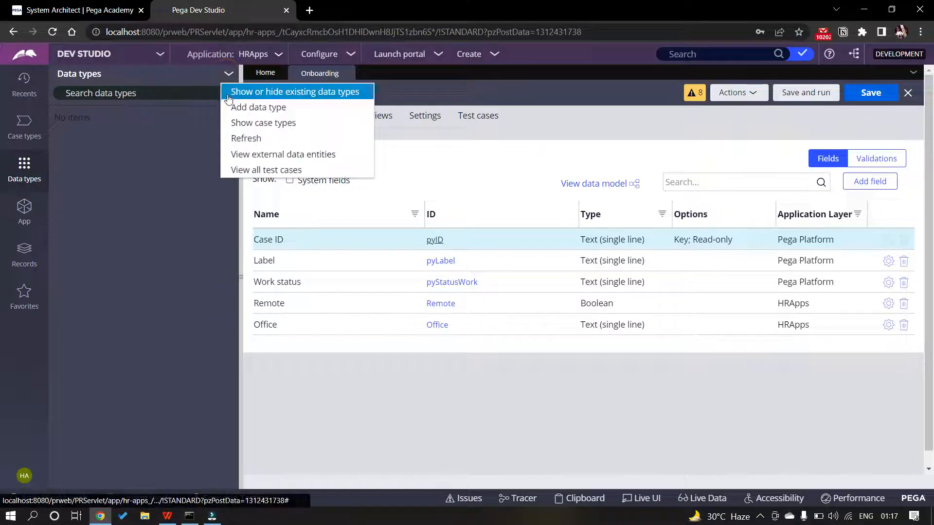
pyautogui.click(252, 111)
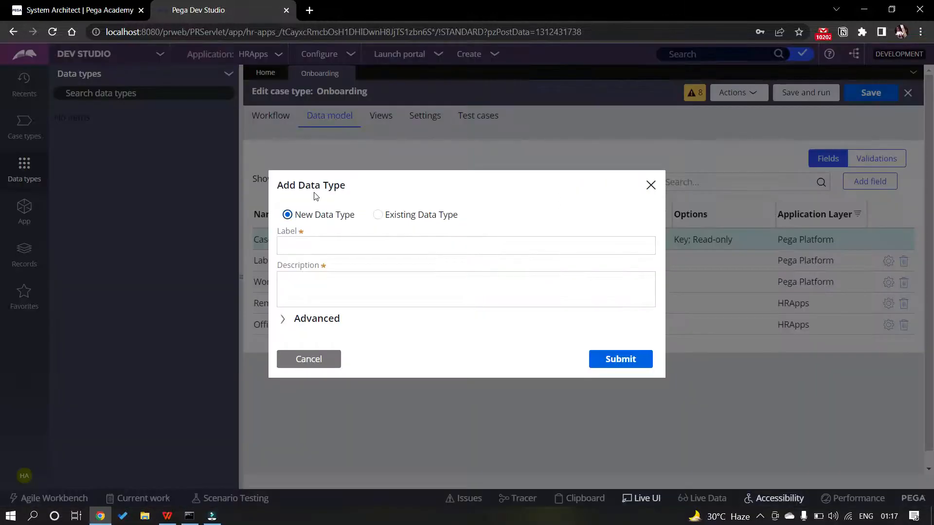
pyautogui.click(308, 245)
pyautogui.write('E')
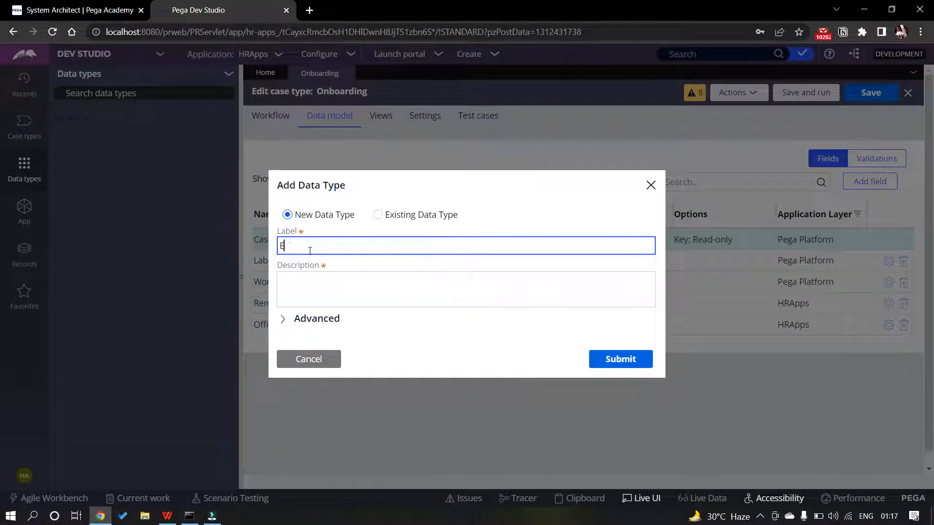
pyautogui.write('mployee')
pyautogui.click(285, 319)
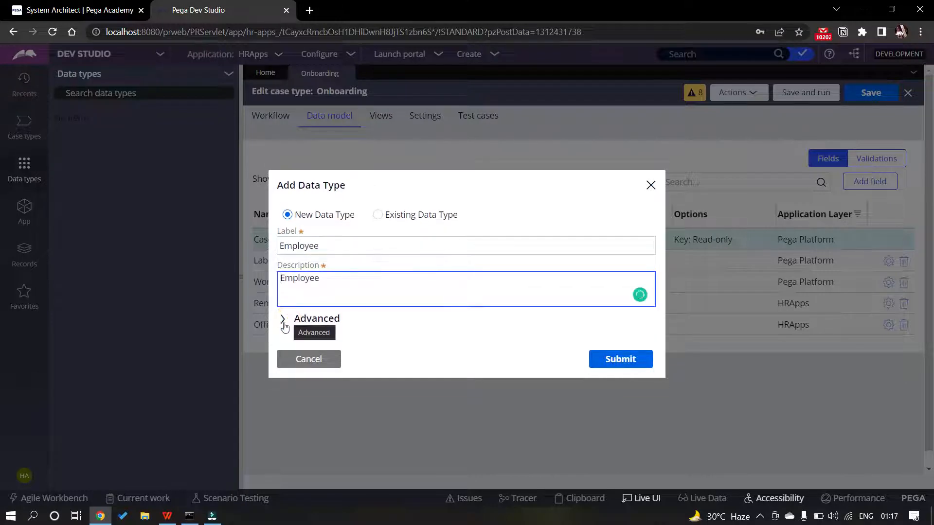
pyautogui.click(287, 320)
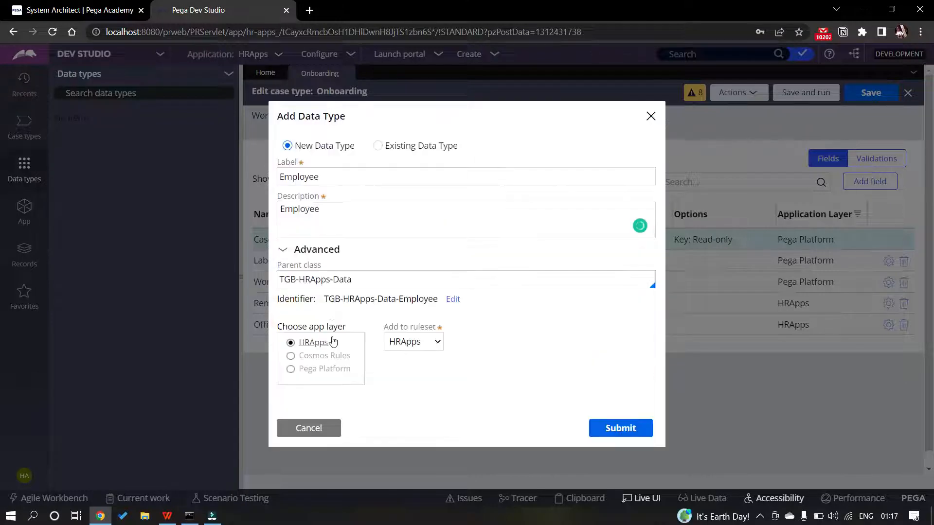
pyautogui.click(296, 280)
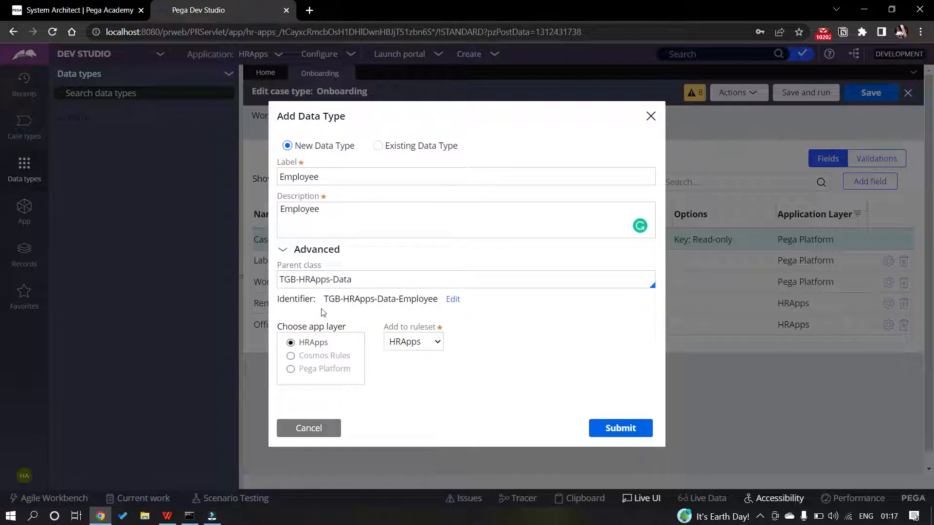
pyautogui.click(614, 433)
pyautogui.hotkey('alt', 'Tab')
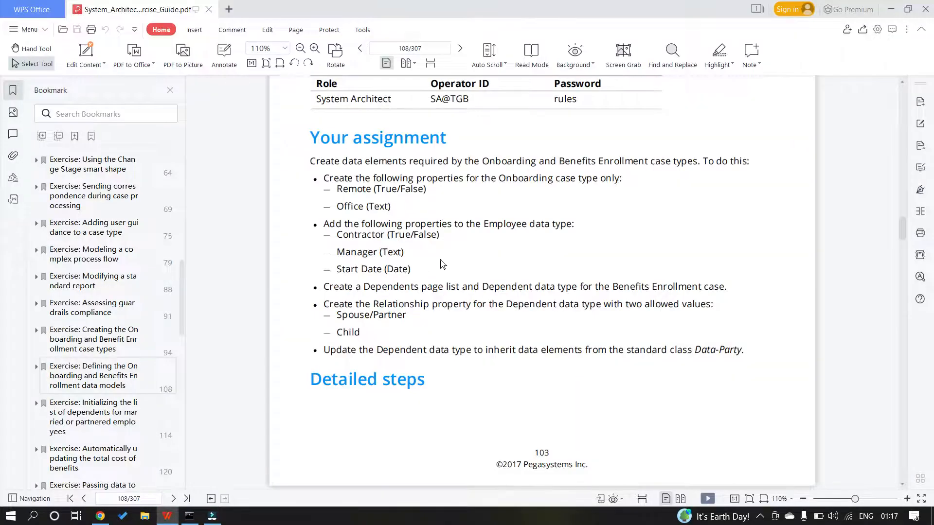
# Scroll the guide to page 110's steps for adding a Boolean Contractor field
pyautogui.scroll(5, 440, 230)
pyautogui.scroll(-15, 440, 230)
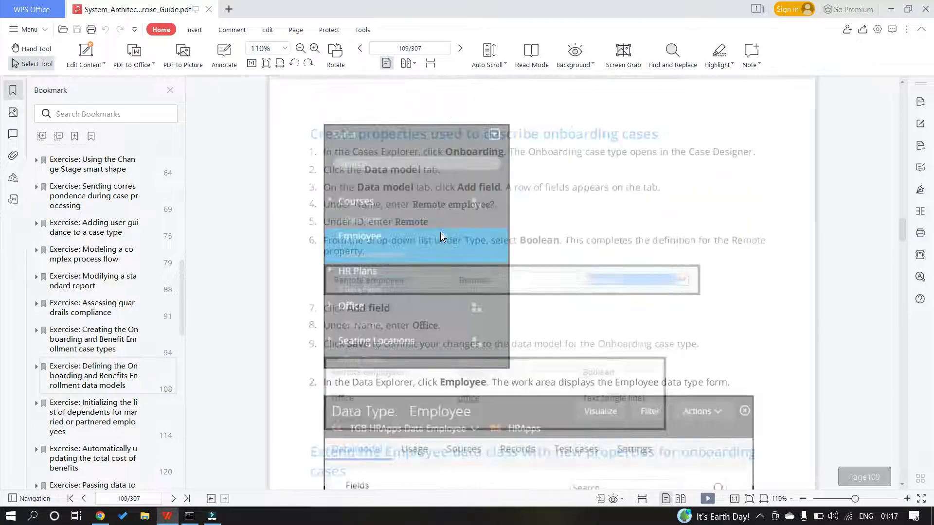
pyautogui.scroll(-6, 439, 231)
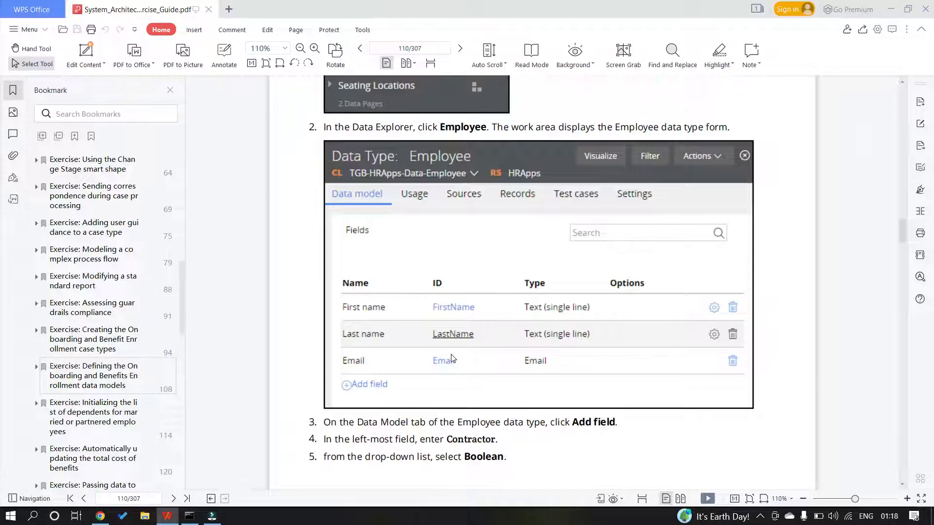
pyautogui.hotkey('alt', 'Tab')
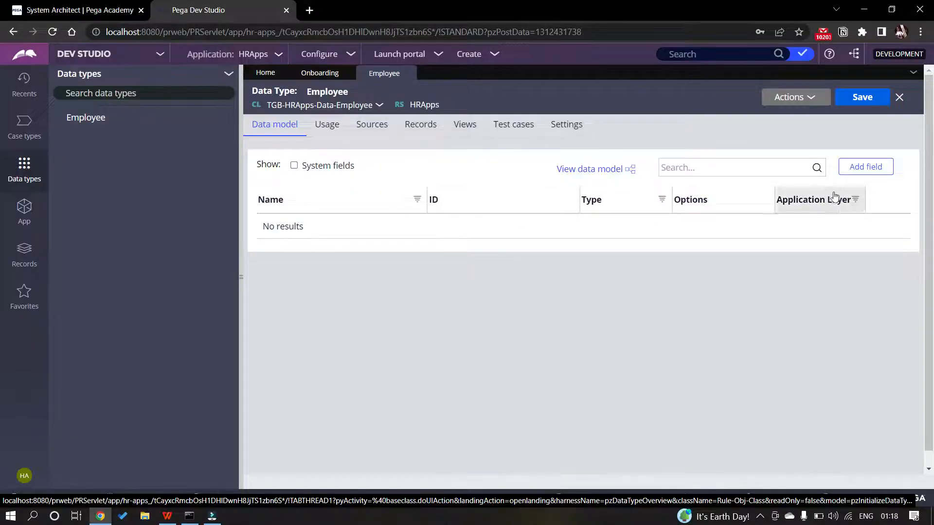
# Add First Name and Last Name text fields to the Employee data type
pyautogui.click(865, 167)
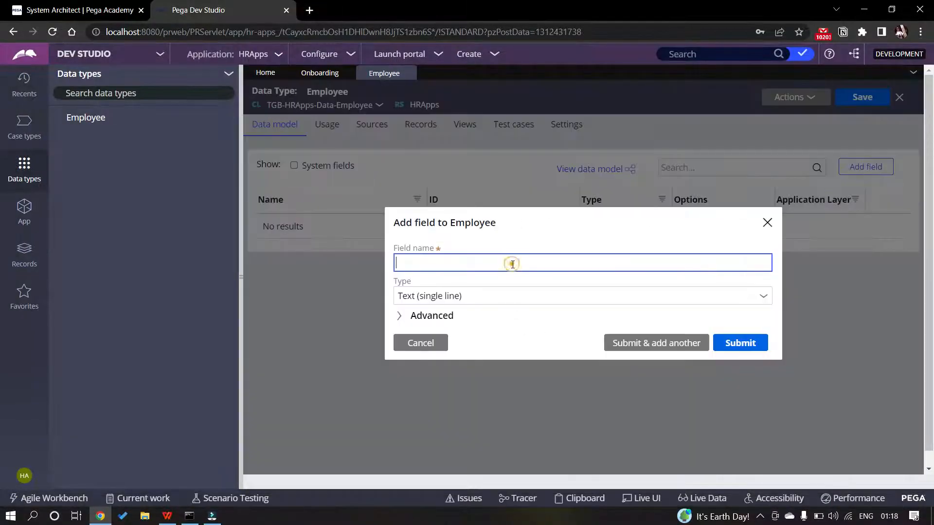
pyautogui.write('Fir')
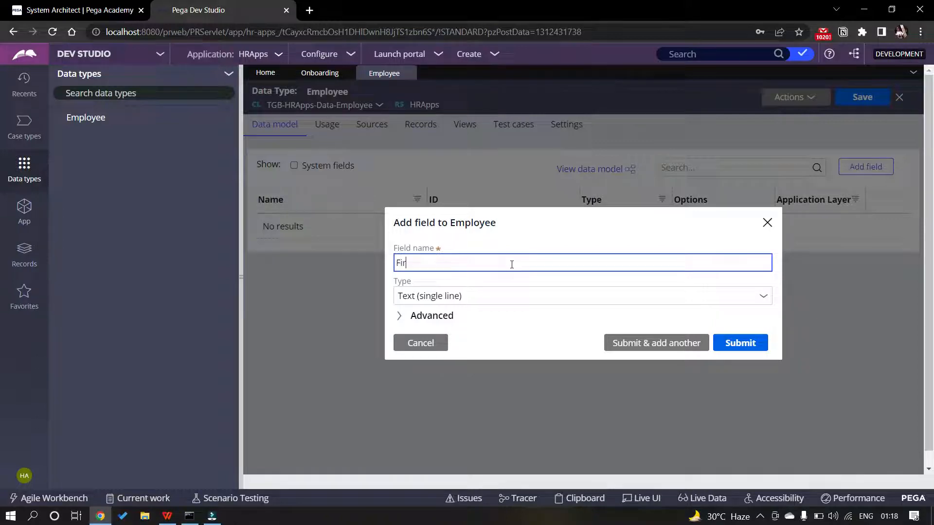
pyautogui.write('st Name')
pyautogui.click(638, 344)
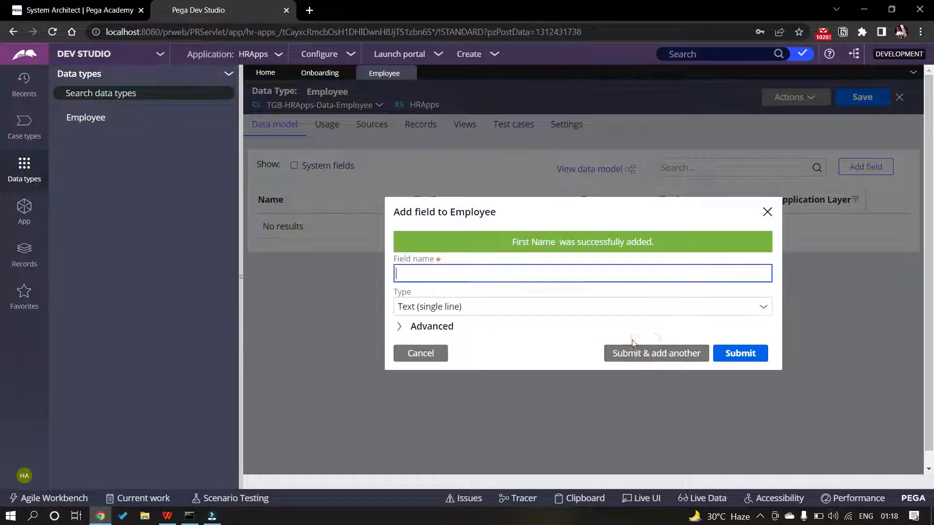
pyautogui.write('S')
pyautogui.press('BackSpace')
pyautogui.write('Last Name')
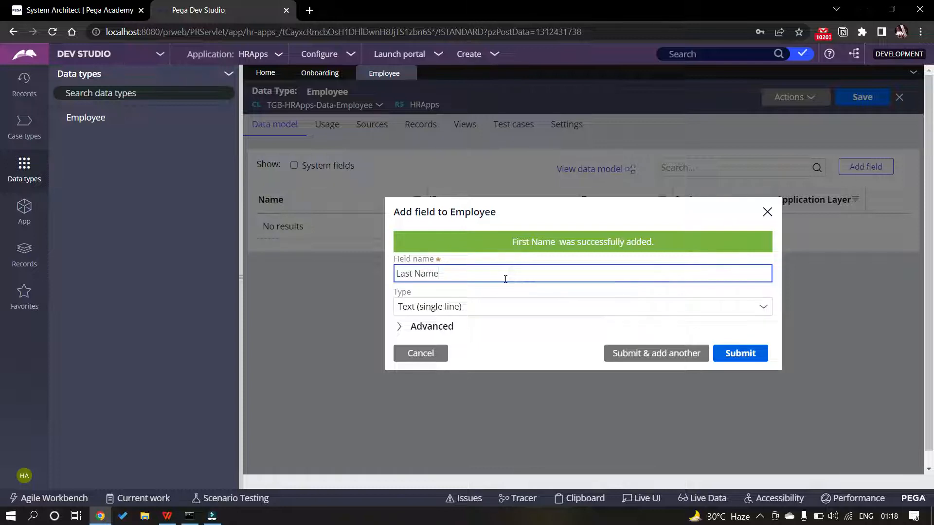
pyautogui.click(647, 353)
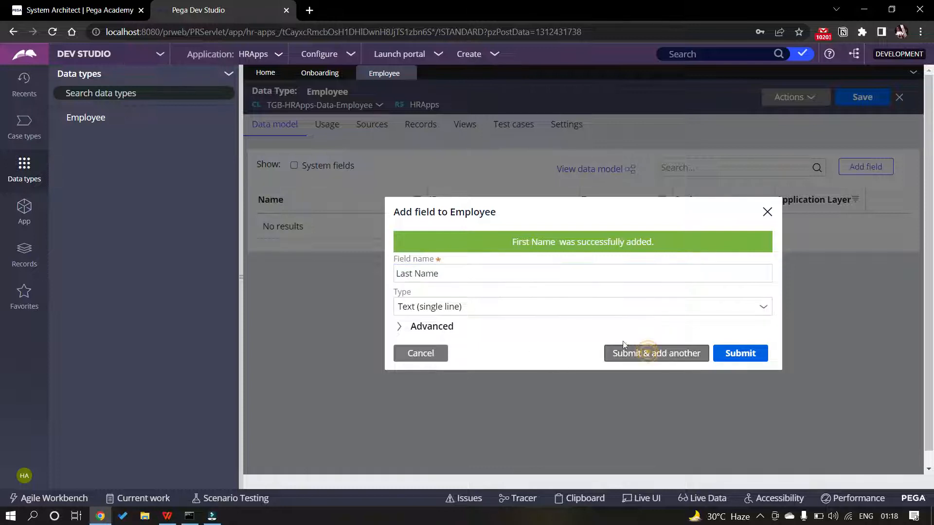
# Add an Email field of type Email to Employee
pyautogui.write('Email')
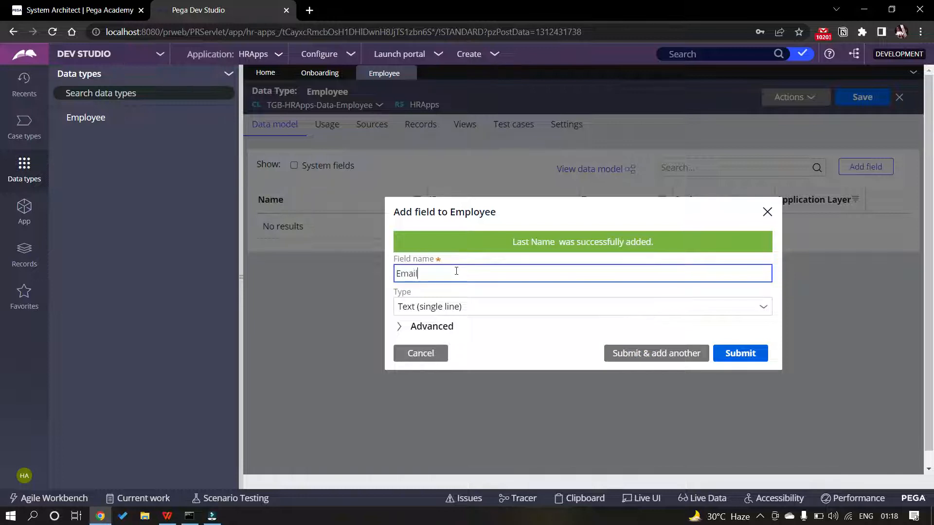
pyautogui.click(492, 306)
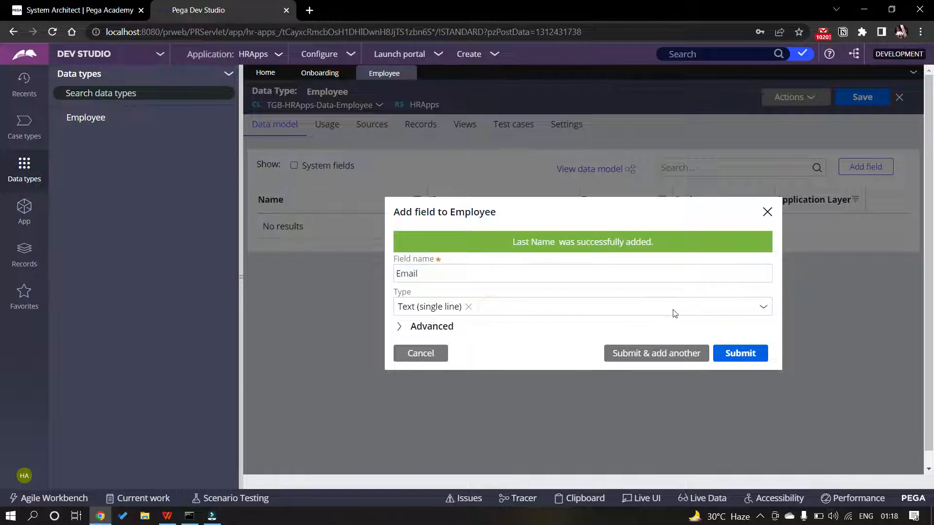
pyautogui.click(759, 308)
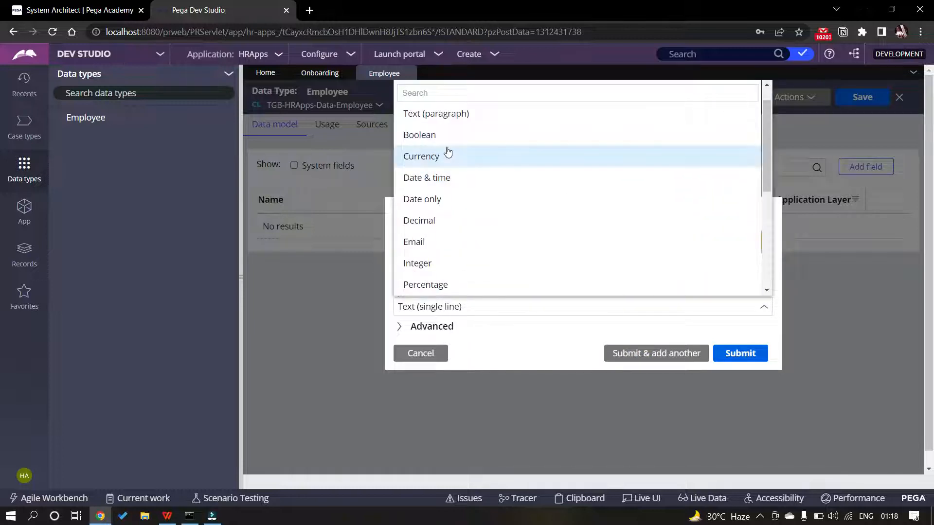
pyautogui.click(451, 242)
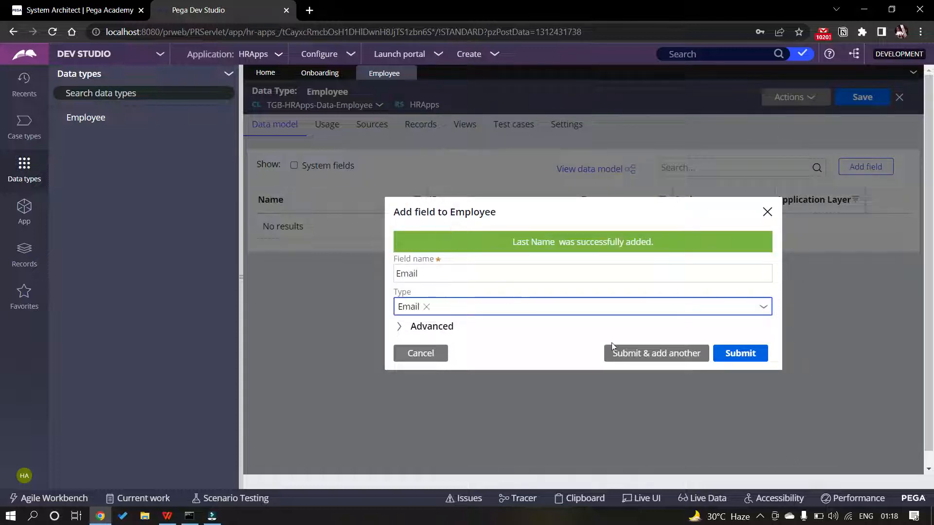
pyautogui.click(741, 353)
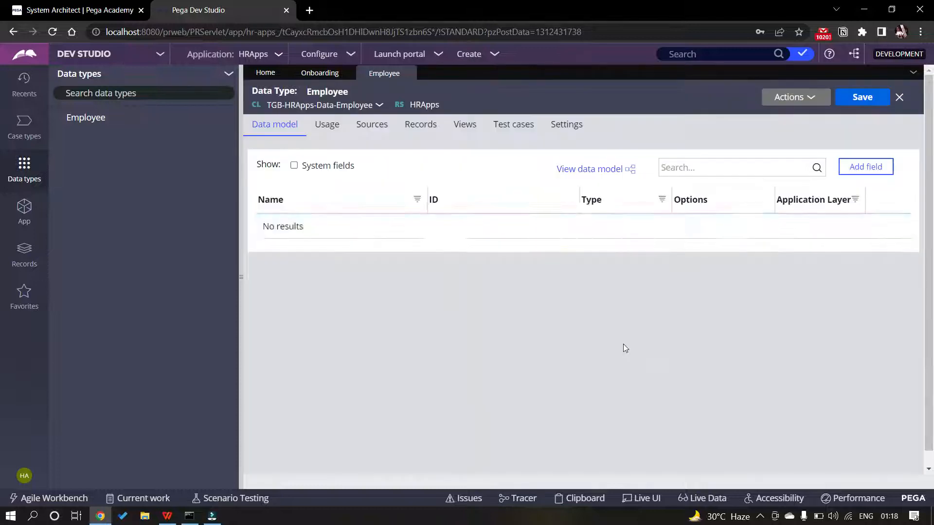
# Review page 108's assignment list of Contractor, Manager and Start Date, then begin another Employee field
pyautogui.hotkey('alt', 'Tab')
pyautogui.scroll(5, 494, 340)
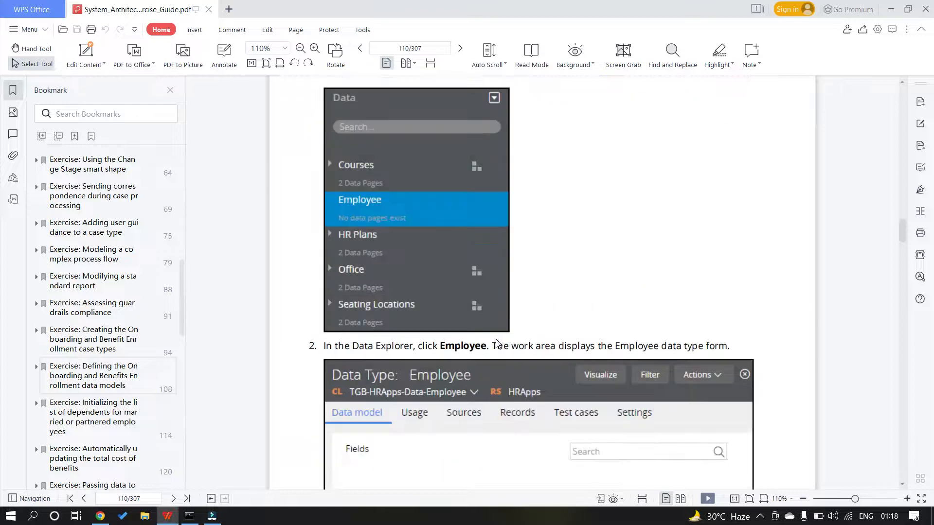
pyautogui.scroll(10, 494, 340)
pyautogui.scroll(-5, 496, 341)
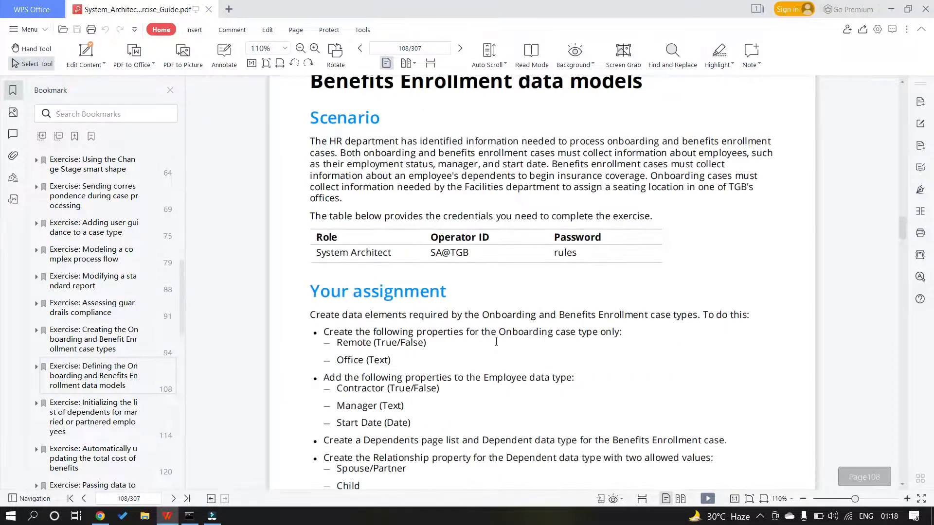
pyautogui.scroll(-1, 417, 397)
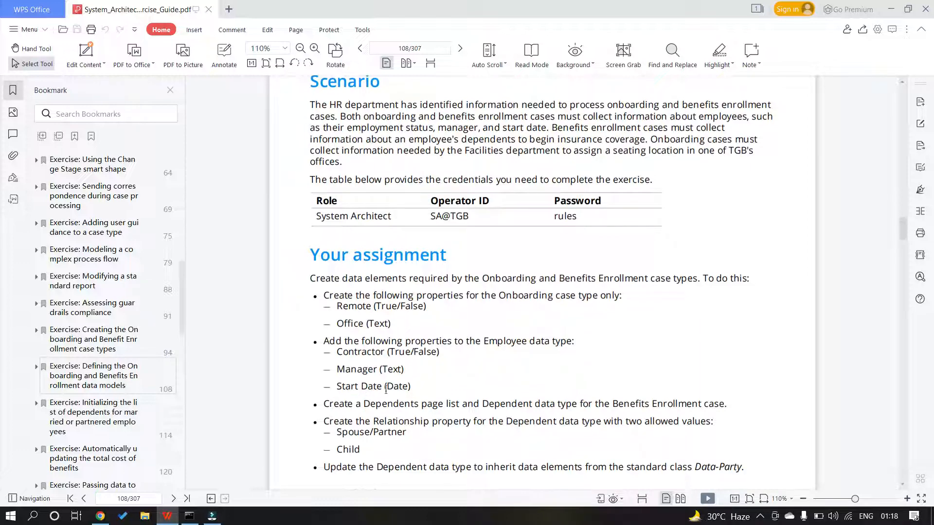
pyautogui.hotkey('alt', 'Tab')
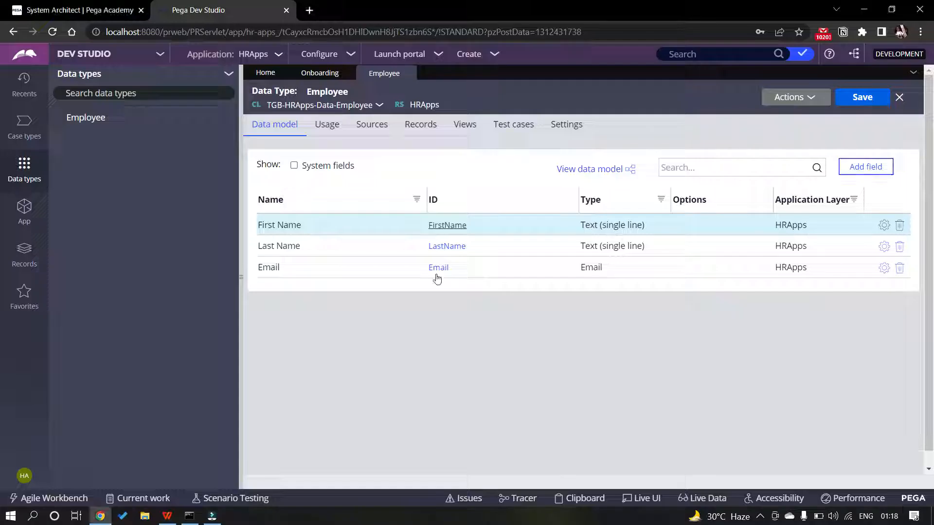
pyautogui.click(865, 166)
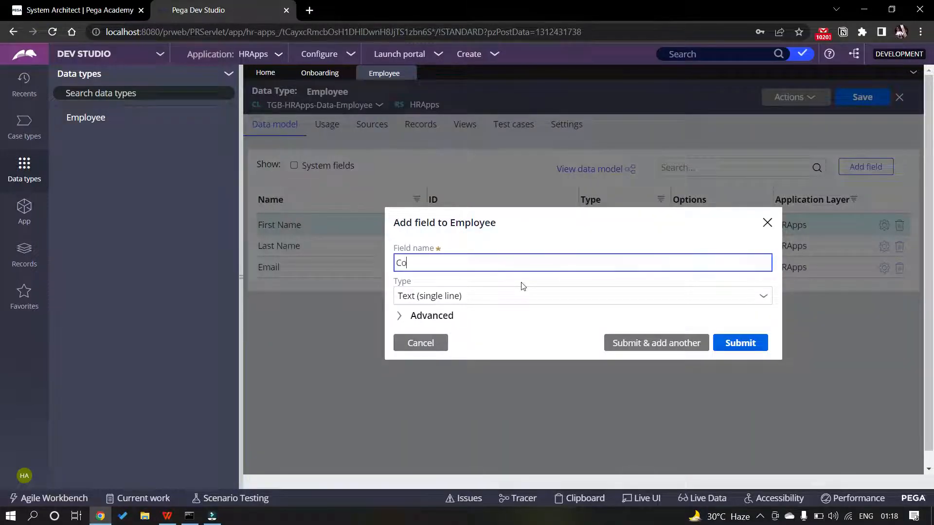
# Add a Boolean Contractor field and a Manager text field to Employee
pyautogui.write('Com')
pyautogui.press('BackSpace')
pyautogui.write('ntrac')
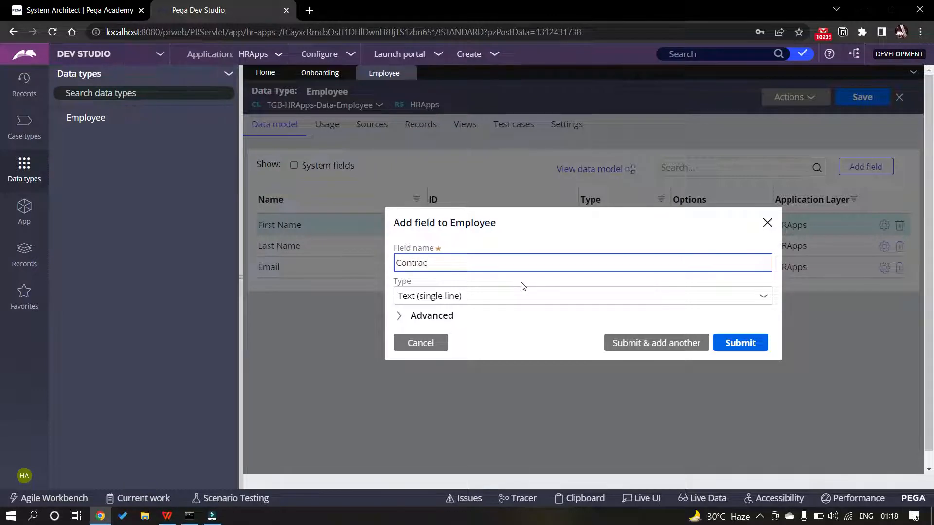
pyautogui.write('tor')
pyautogui.click(765, 298)
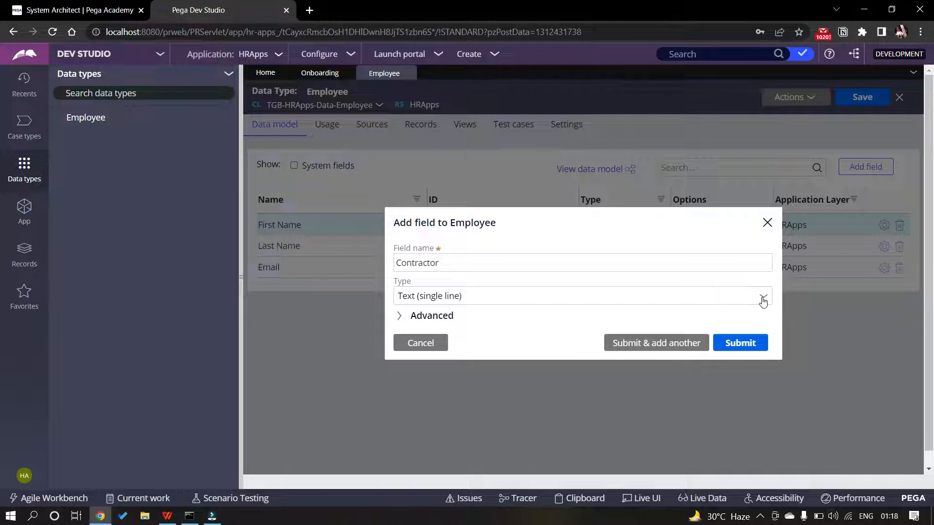
pyautogui.click(763, 299)
pyautogui.click(438, 161)
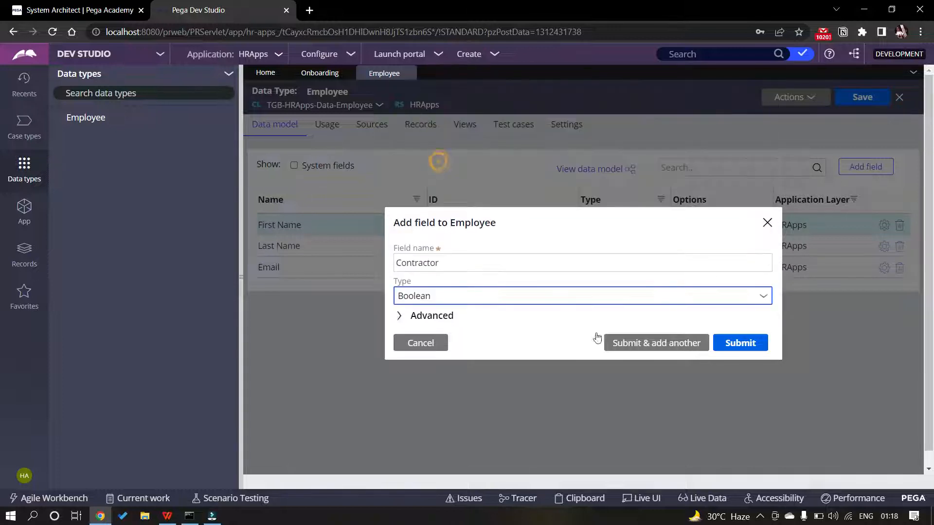
pyautogui.click(639, 345)
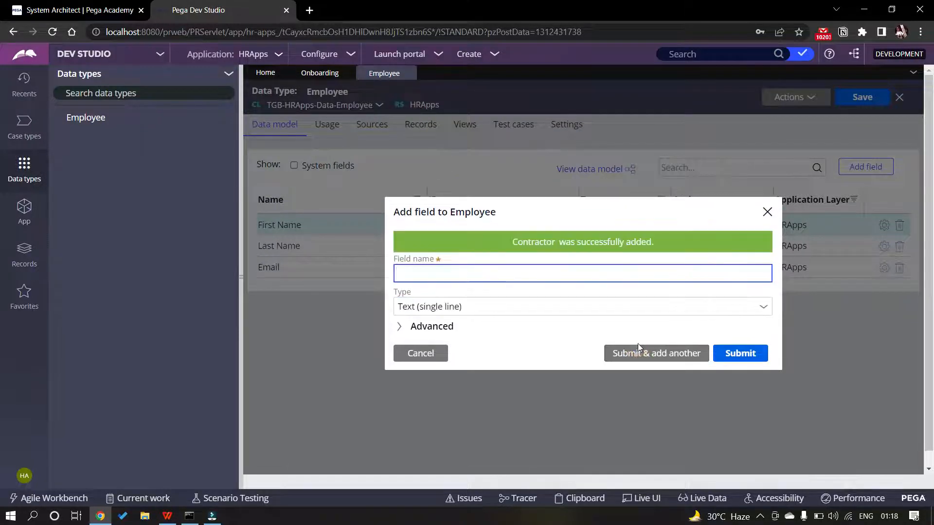
pyautogui.hotkey('alt', 'Tab')
pyautogui.hotkey('alt', 'Tab')
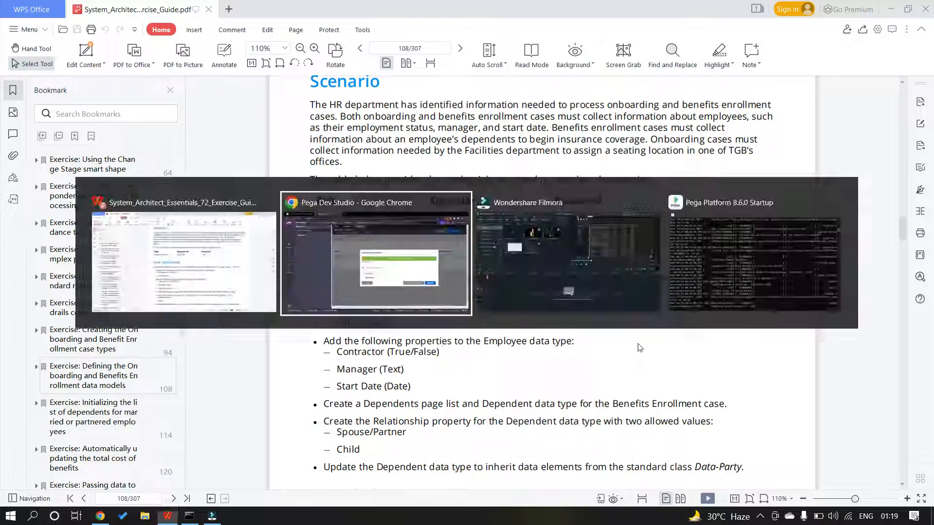
pyautogui.write('Manager')
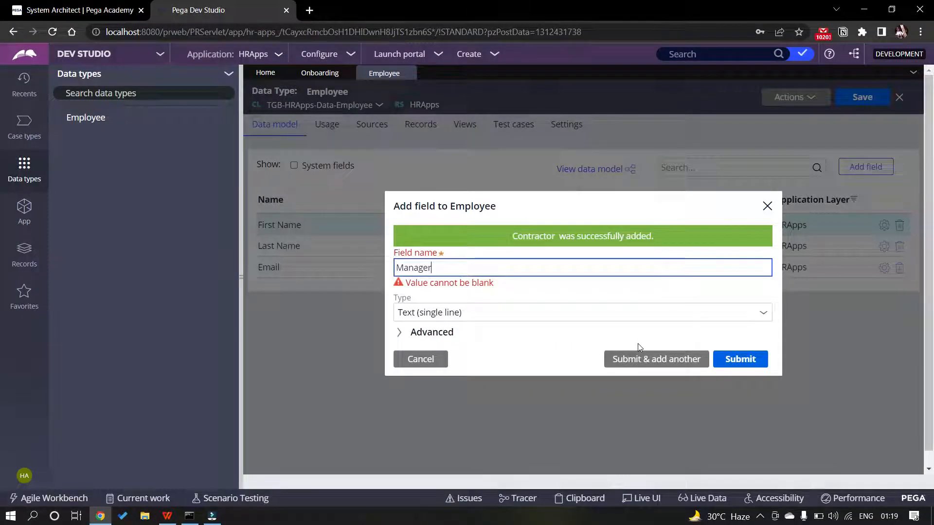
pyautogui.click(660, 359)
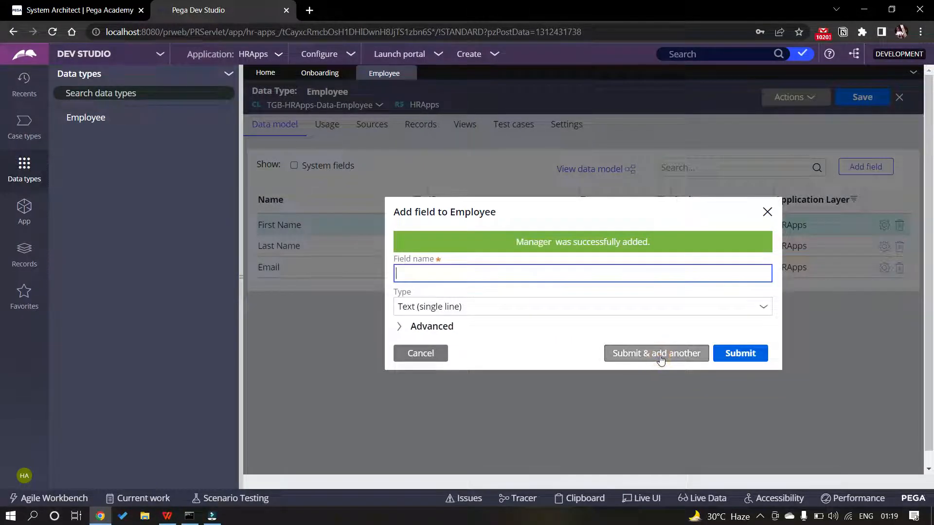
# Add a date-only Start Date field and save the Employee data type
pyautogui.hotkey('alt', 'Tab')
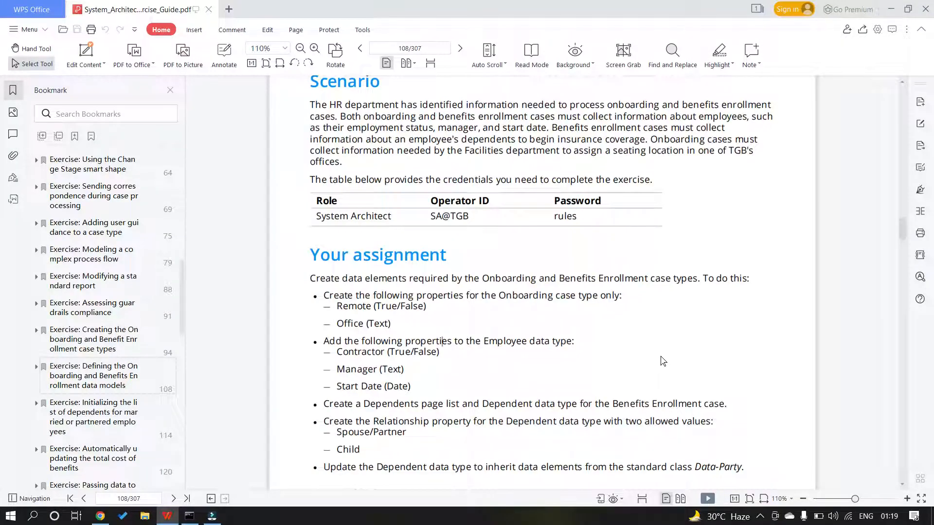
pyautogui.hotkey('alt', 'Tab')
pyautogui.write('S')
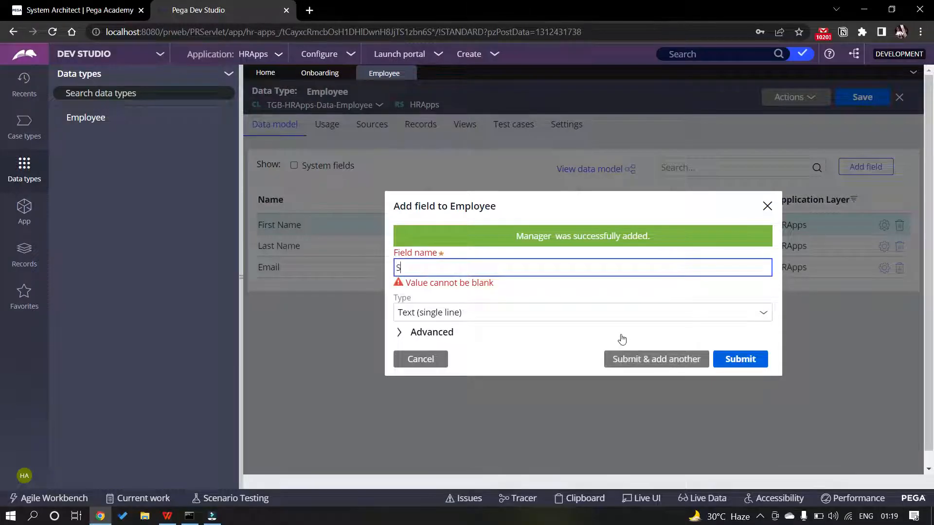
pyautogui.write('tart Date')
pyautogui.click(763, 315)
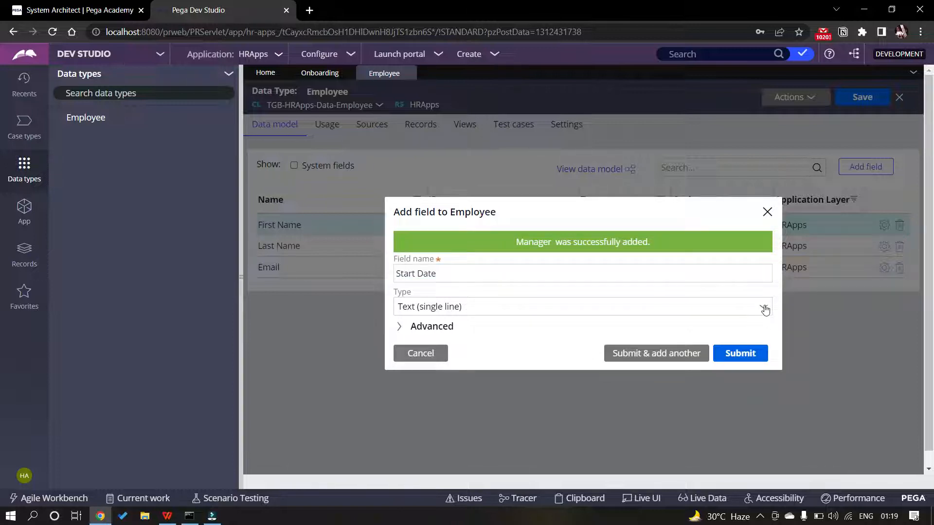
pyautogui.click(763, 308)
pyautogui.scroll(-1, 541, 160)
pyautogui.click(441, 201)
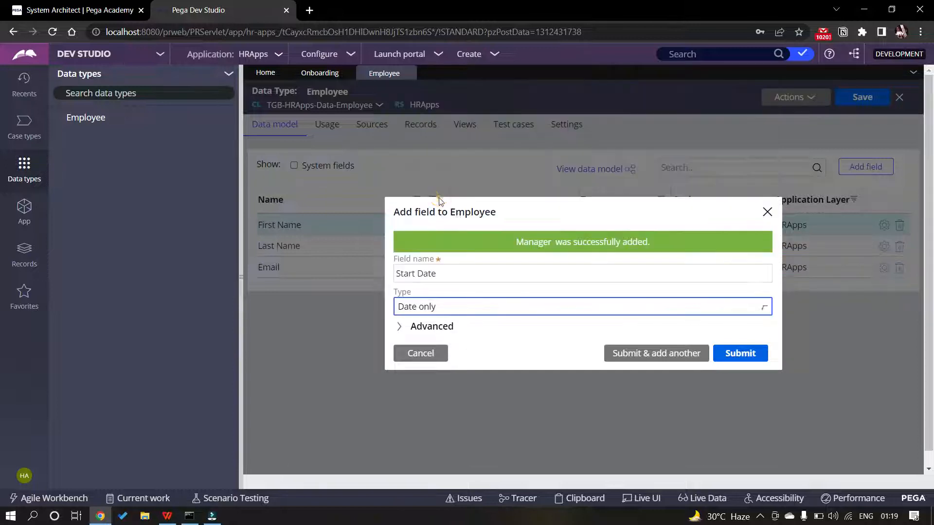
pyautogui.click(738, 350)
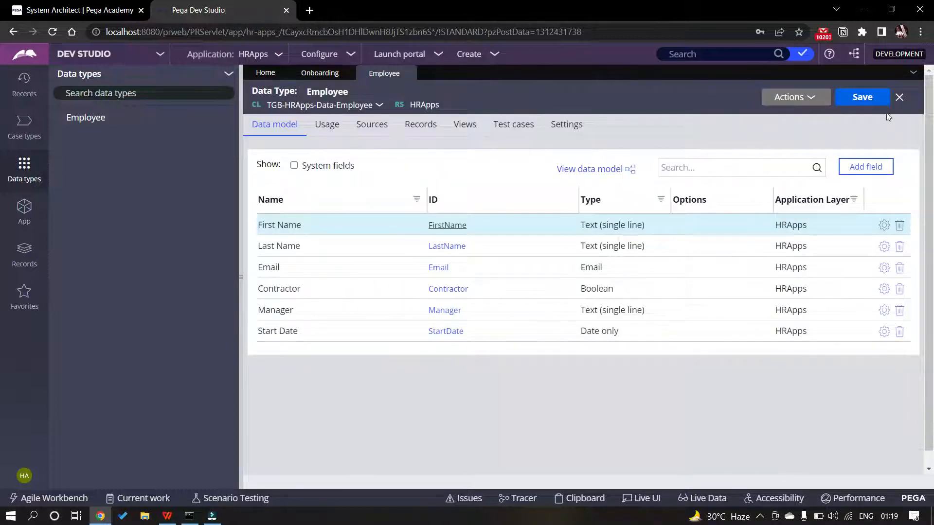
pyautogui.click(871, 101)
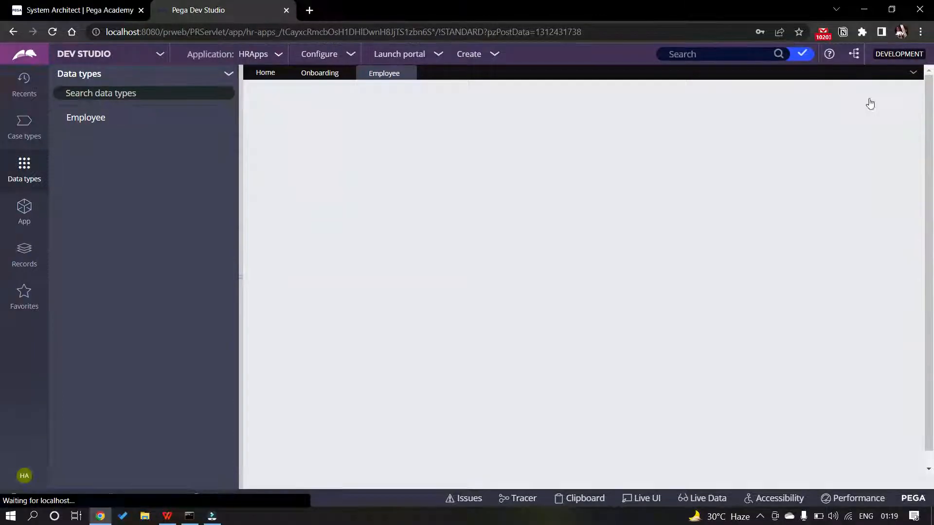
# Highlight the phrase 'Dependent data type' in the guide's assignment list
pyautogui.hotkey('alt', 'Tab')
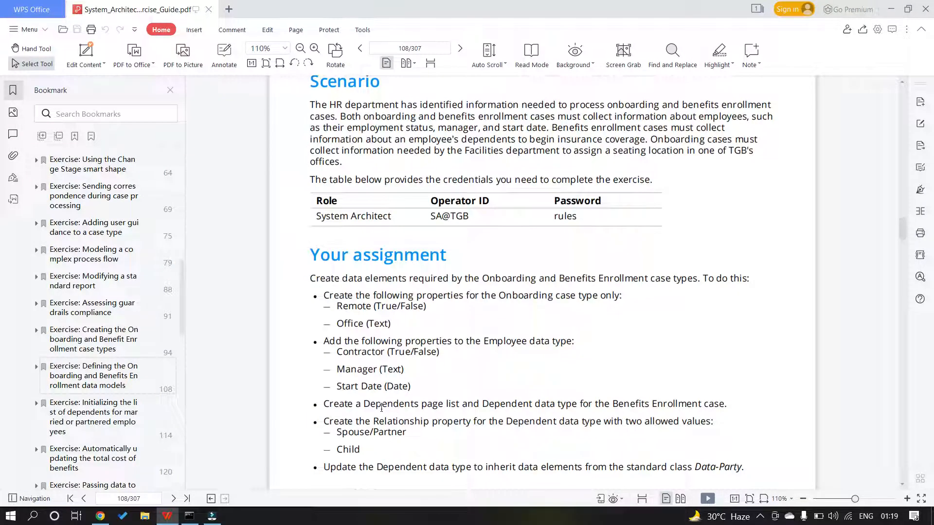
pyautogui.scroll(-1, 382, 407)
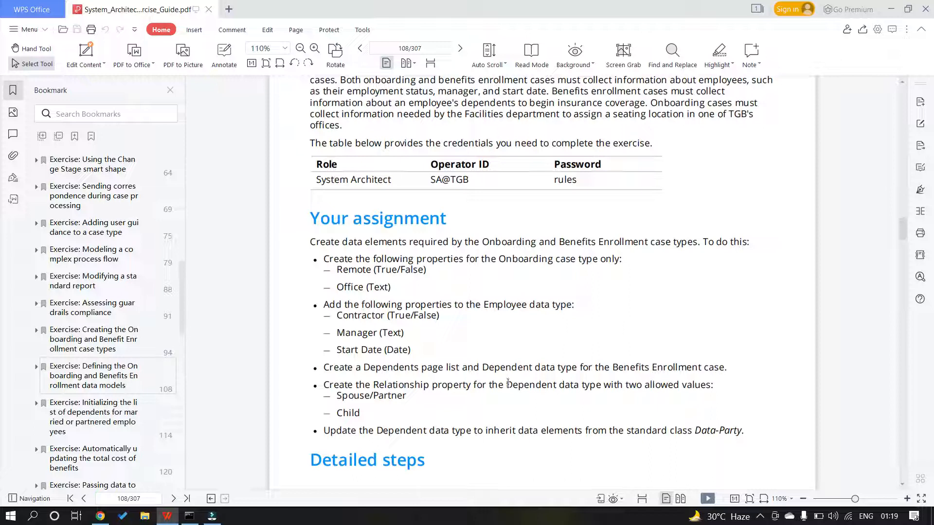
pyautogui.moveTo(363, 364); pyautogui.dragTo(577, 371)
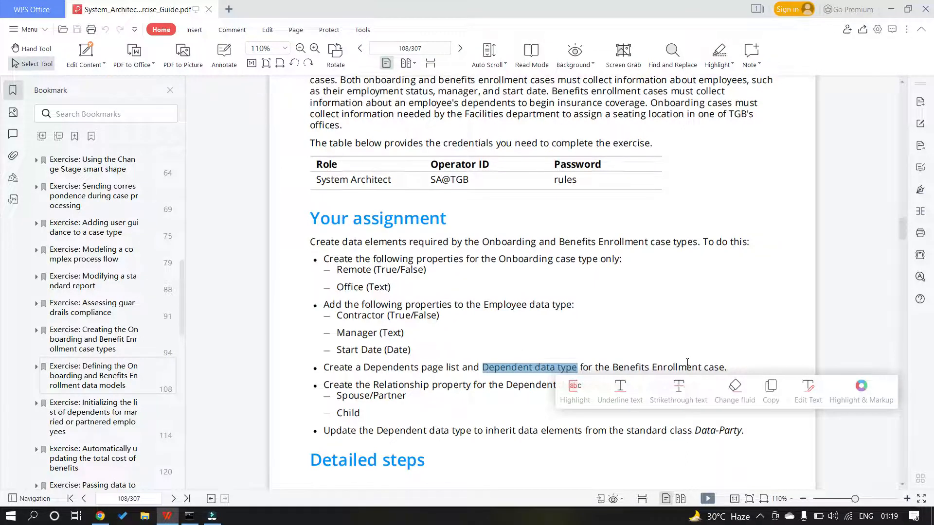
pyautogui.hotkey('alt', 'Tab')
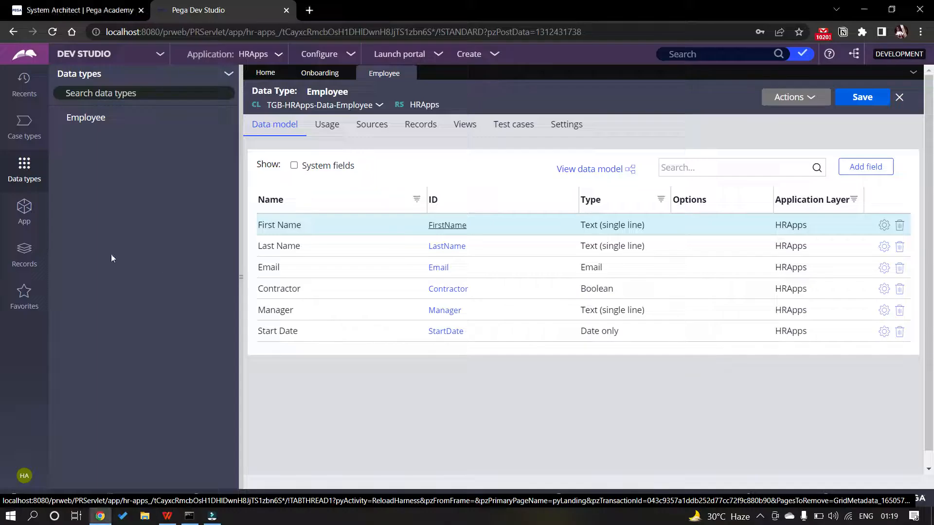
# Add a data type labelled and described 'Dependent' as TGB-HRApps-Data-Dependent in the HRApps ruleset
pyautogui.click(228, 75)
pyautogui.click(248, 108)
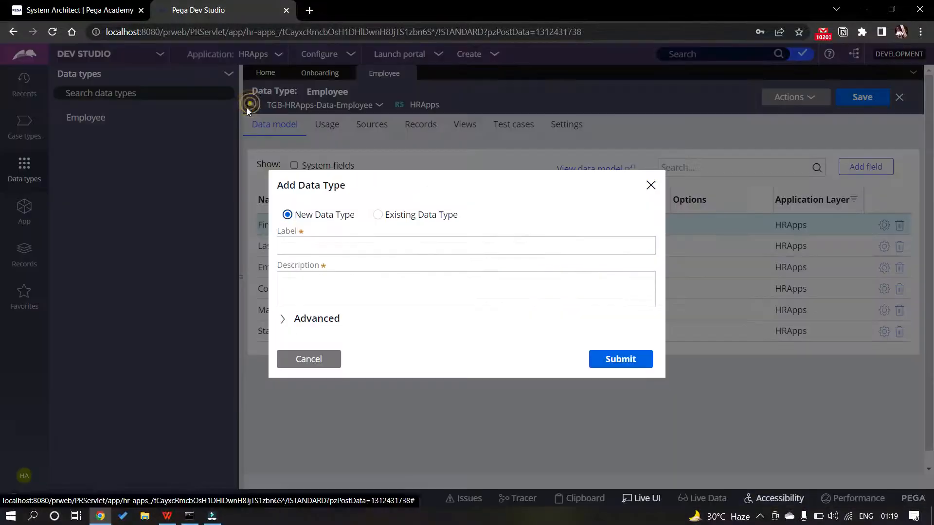
pyautogui.click(320, 243)
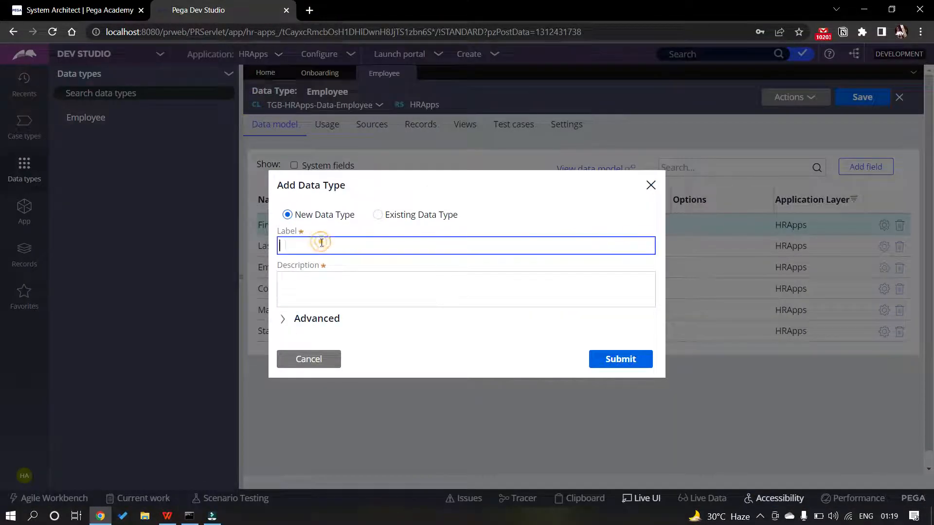
pyautogui.write('Dependent')
pyautogui.press('Tab')
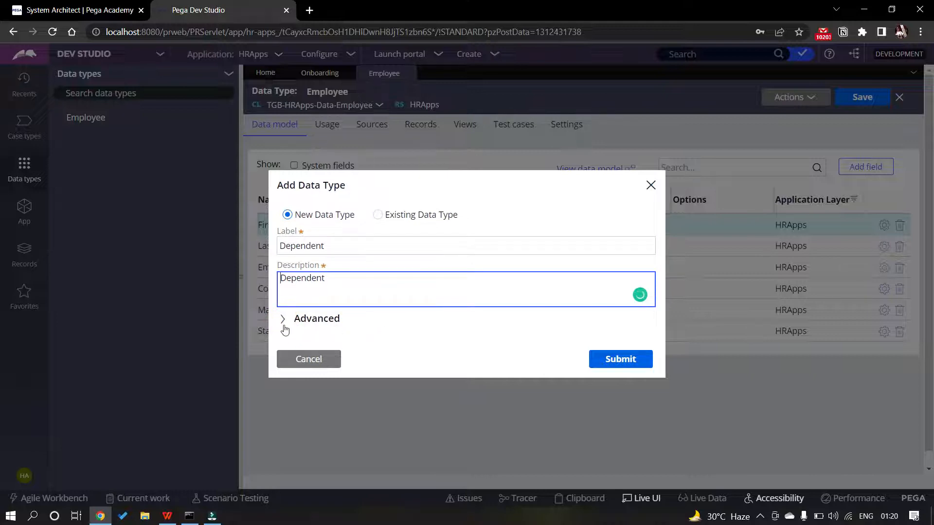
pyautogui.click(283, 319)
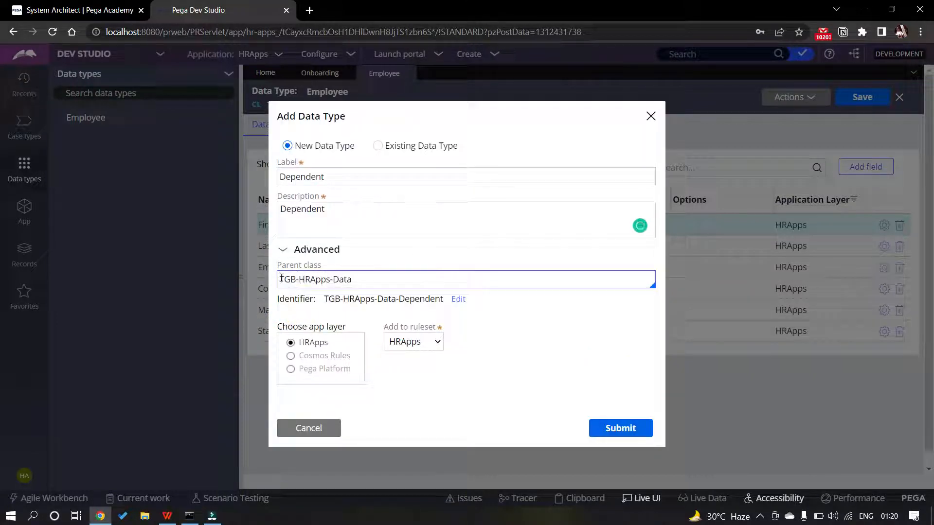
pyautogui.click(629, 430)
pyautogui.hotkey('alt', 'Tab')
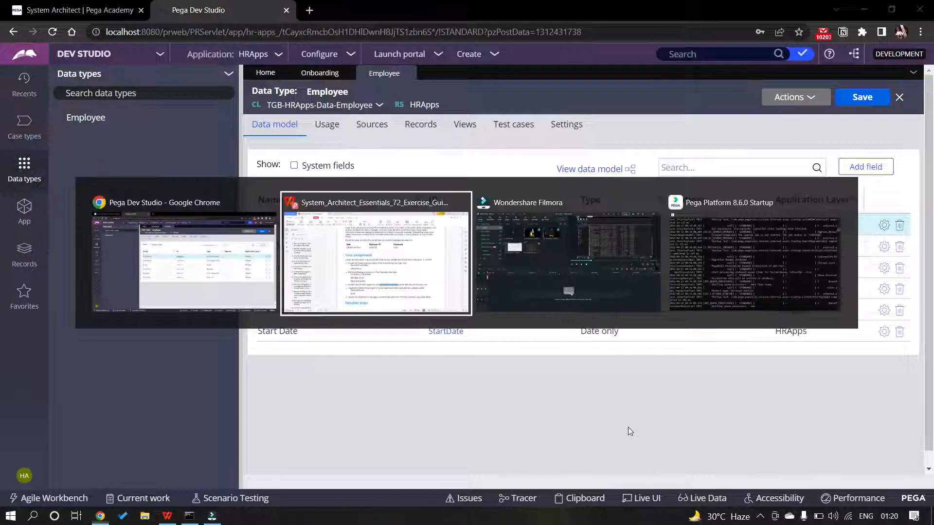
# Review the guide's Relationship requirement, then view the empty Dependent data model
pyautogui.scroll(-8, 546, 375)
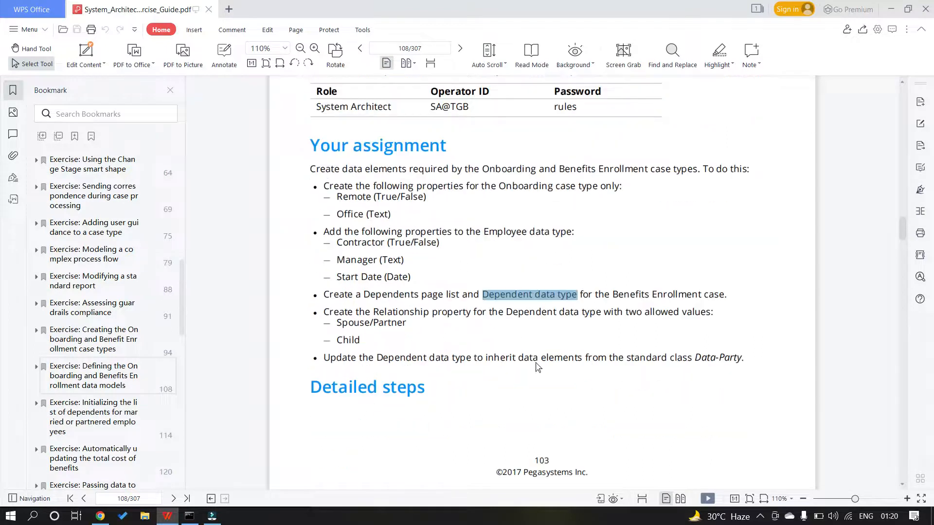
pyautogui.scroll(8, 505, 289)
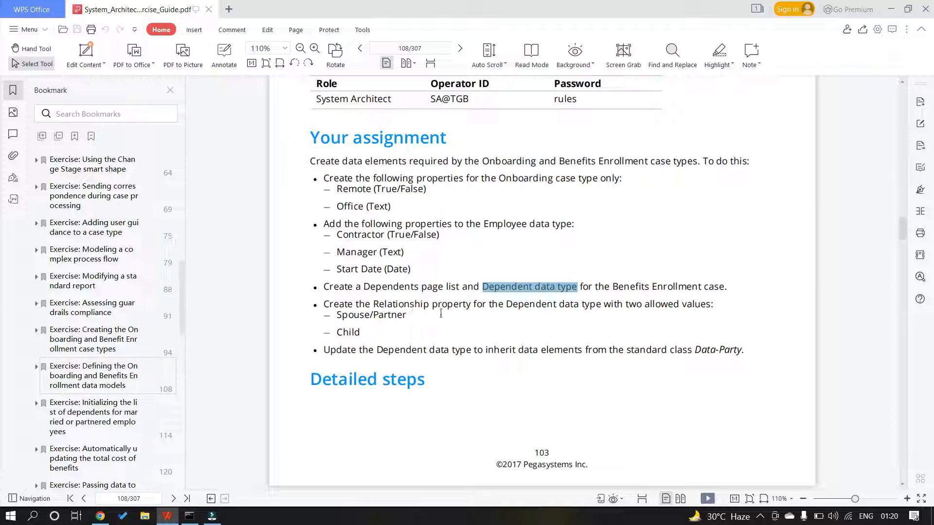
pyautogui.hotkey('alt', 'Tab')
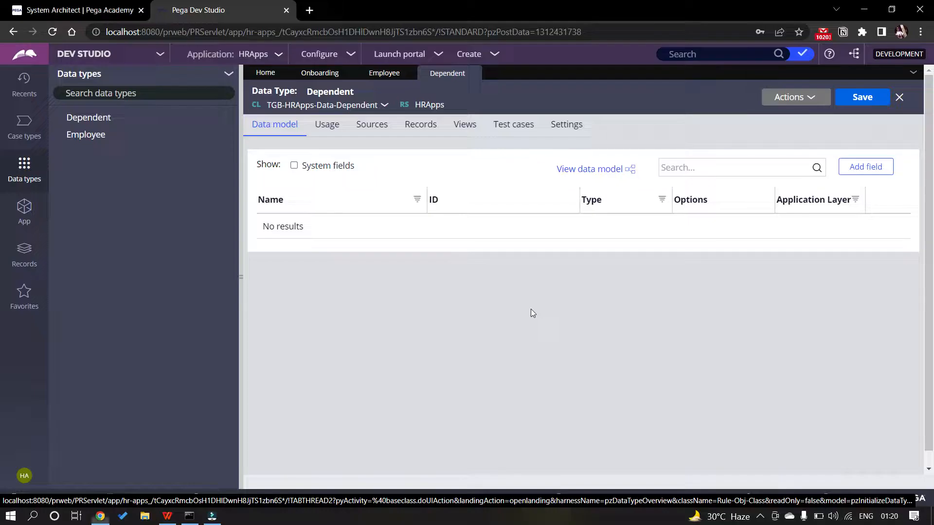
# Start a Relationship field on Dependent with type Picklist
pyautogui.click(865, 167)
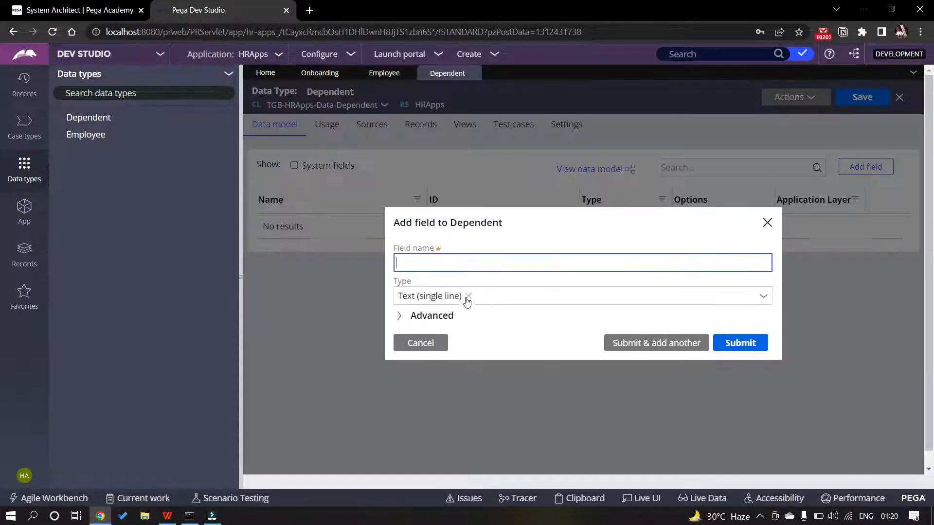
pyautogui.click(445, 261)
pyautogui.write('Re')
pyautogui.write('lato')
pyautogui.write('onship')
pyautogui.click(762, 296)
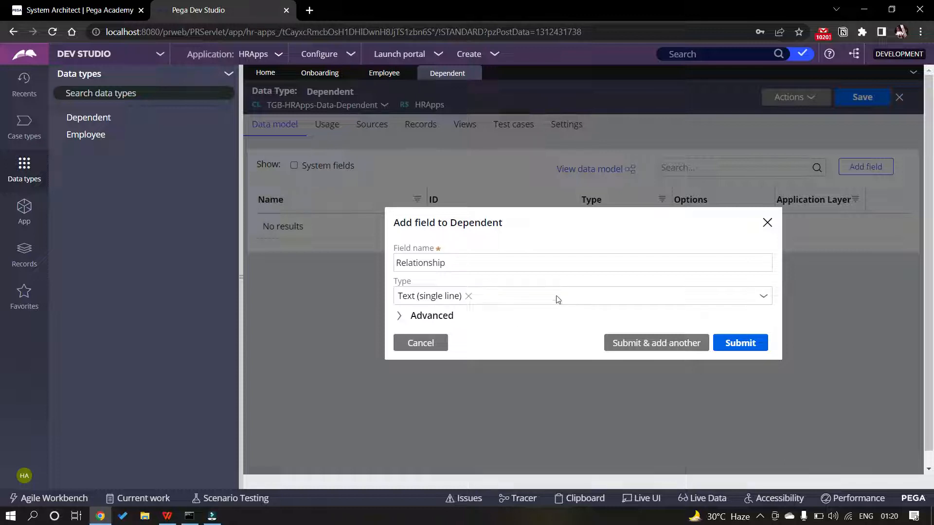
pyautogui.click(762, 298)
pyautogui.scroll(-2, 559, 243)
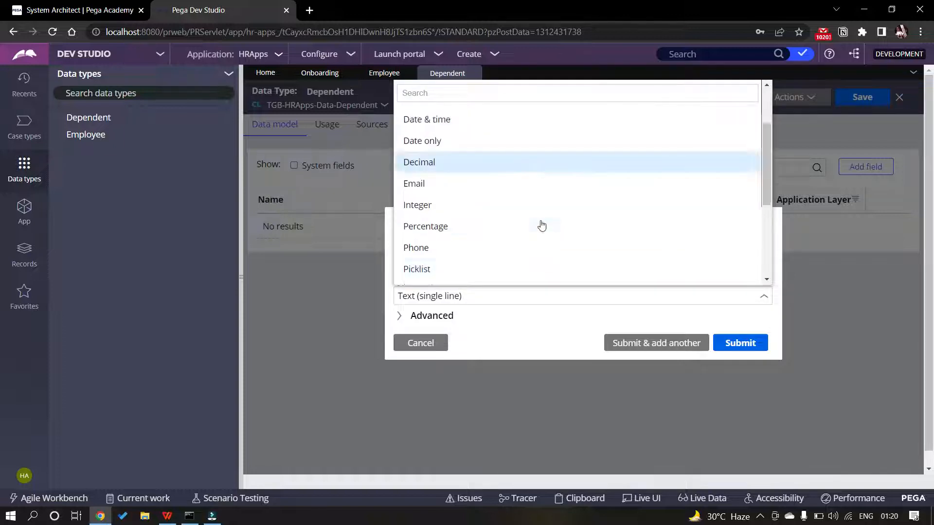
pyautogui.scroll(-3, 542, 225)
pyautogui.scroll(1, 475, 229)
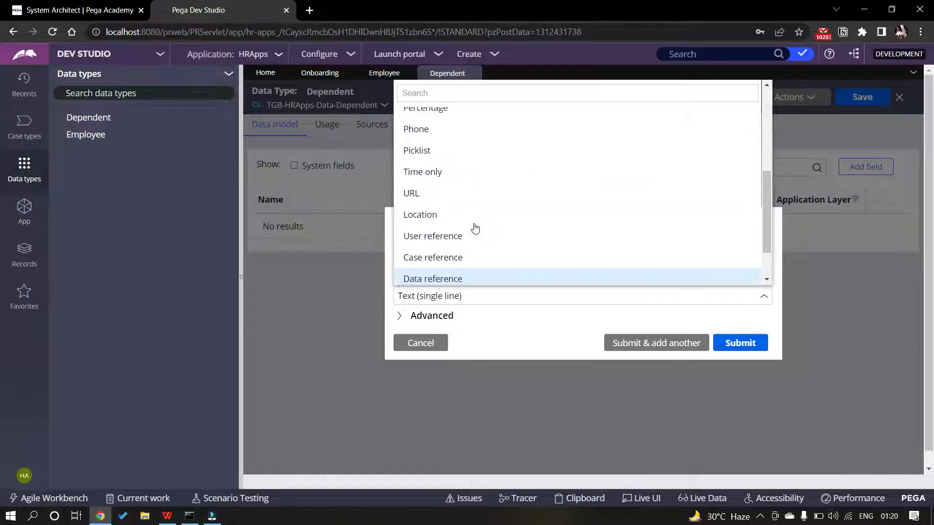
pyautogui.click(448, 154)
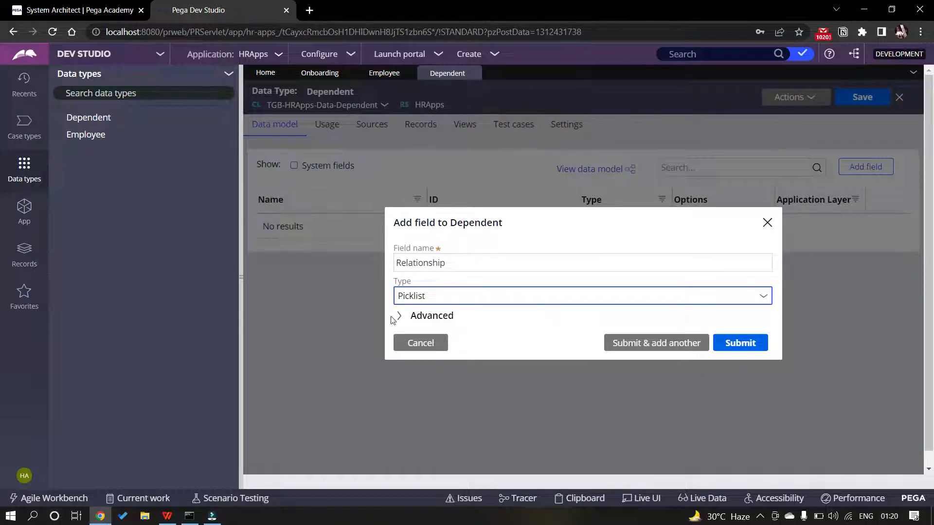
# Give Relationship local choices Spouse/Partner and Child, submit it, and save Dependent
pyautogui.click(465, 298)
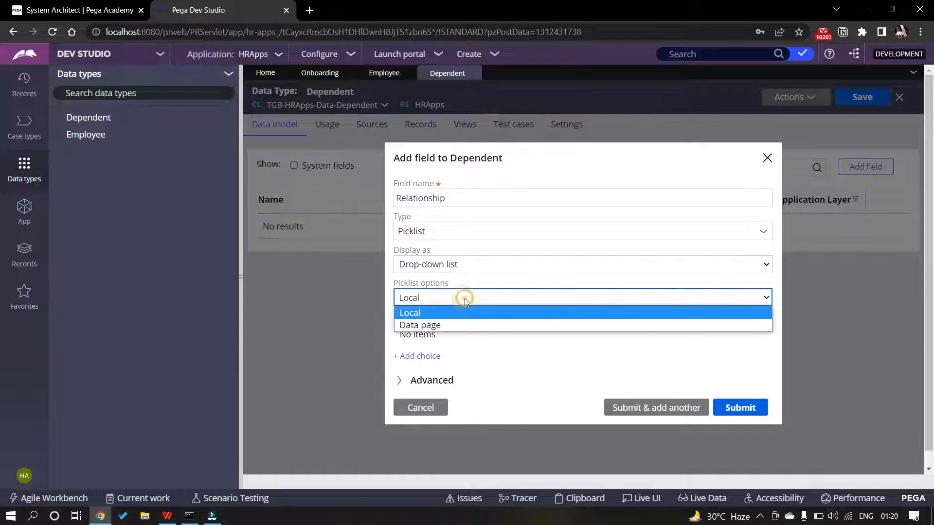
pyautogui.hotkey('alt', 'Tab')
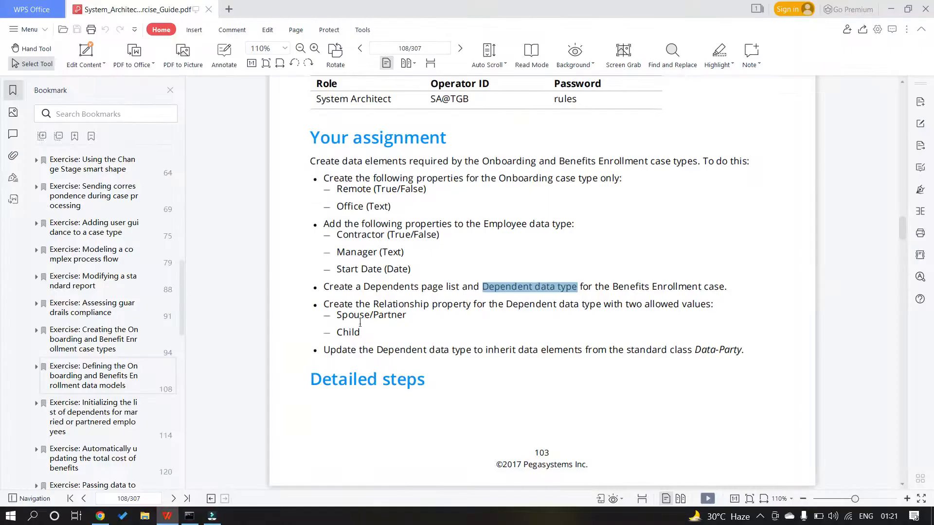
pyautogui.moveTo(337, 315); pyautogui.dragTo(406, 314)
pyautogui.hotkey('ctrl', 'c')
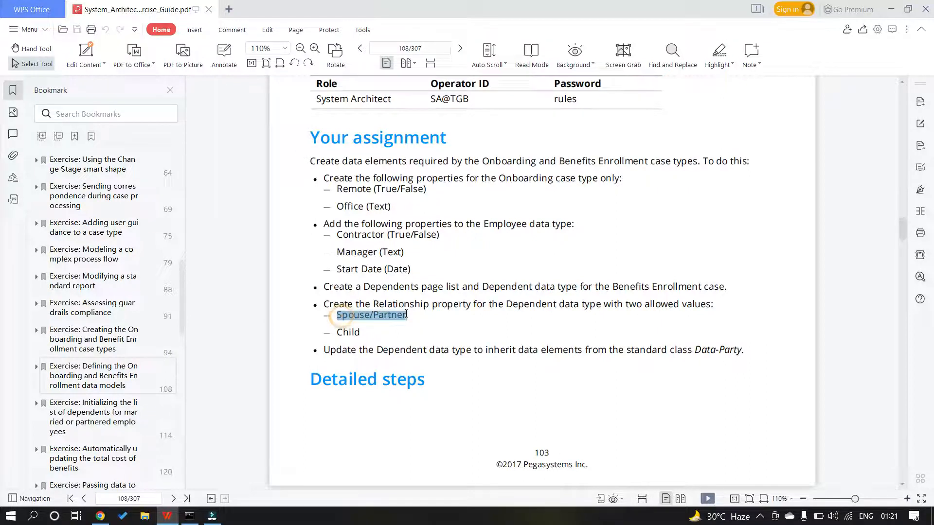
pyautogui.hotkey('alt', 'Tab')
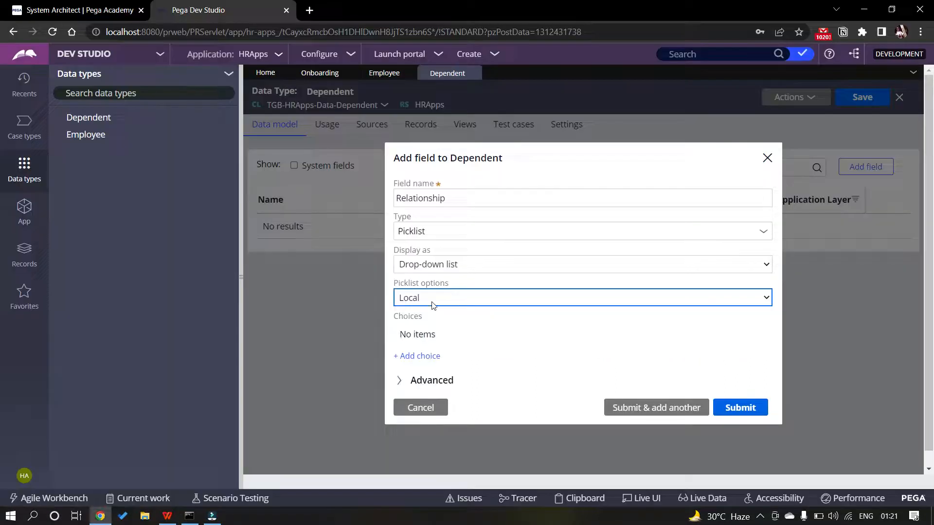
pyautogui.click(421, 357)
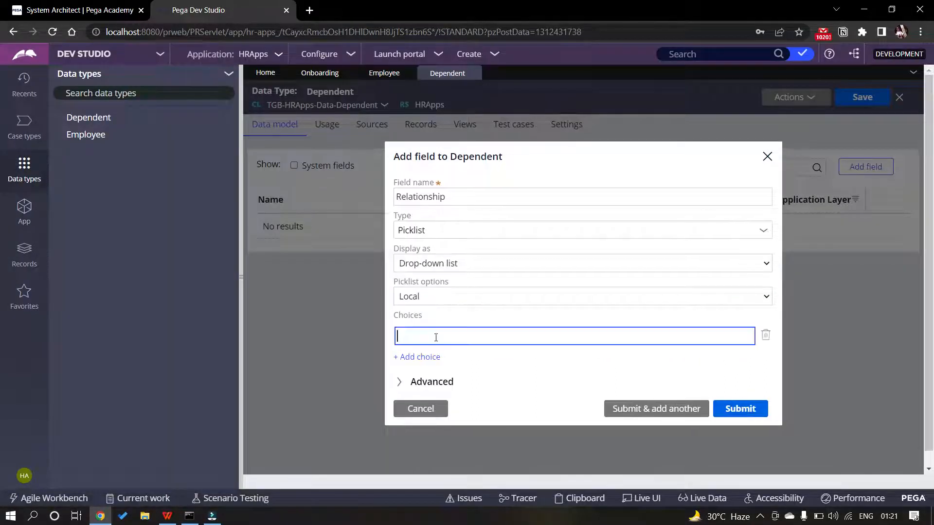
pyautogui.hotkey('ctrl', 'v')
pyautogui.click(420, 357)
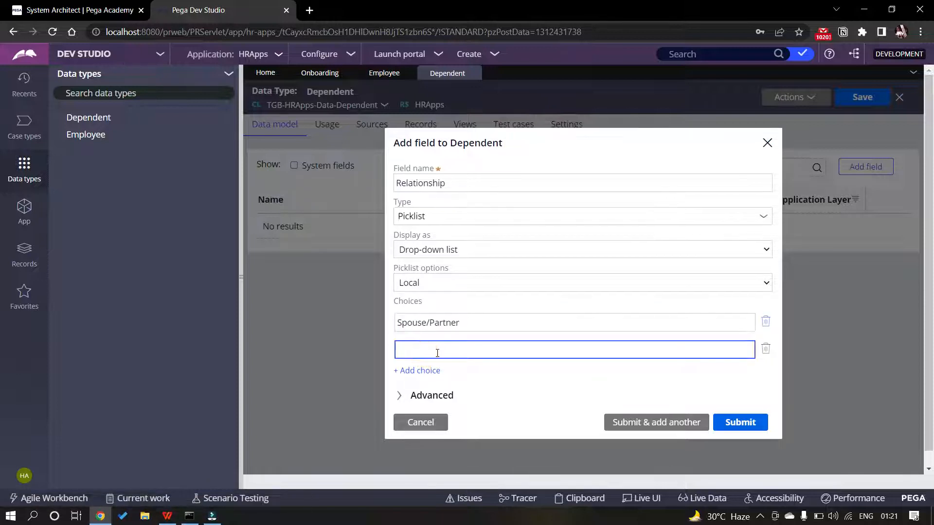
pyautogui.write('Chl')
pyautogui.write('ild')
pyautogui.click(736, 421)
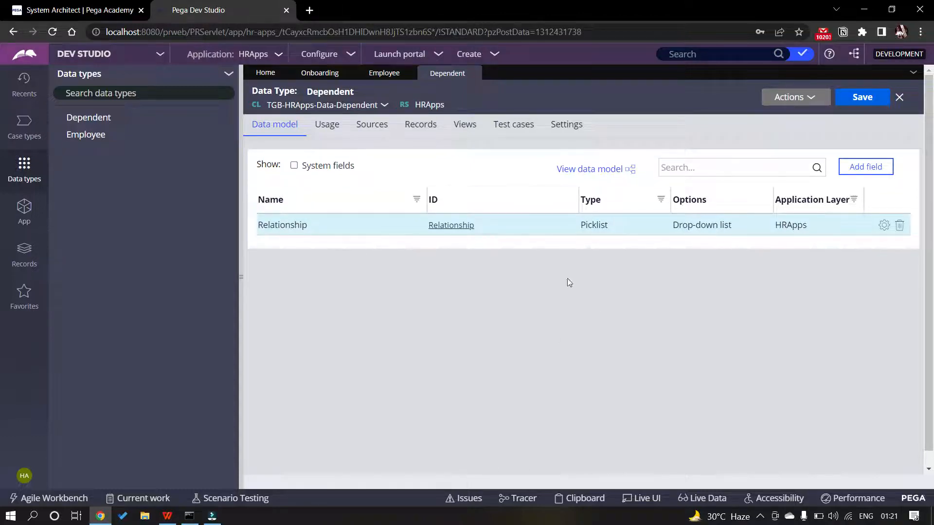
pyautogui.hotkey('alt', 'Tab')
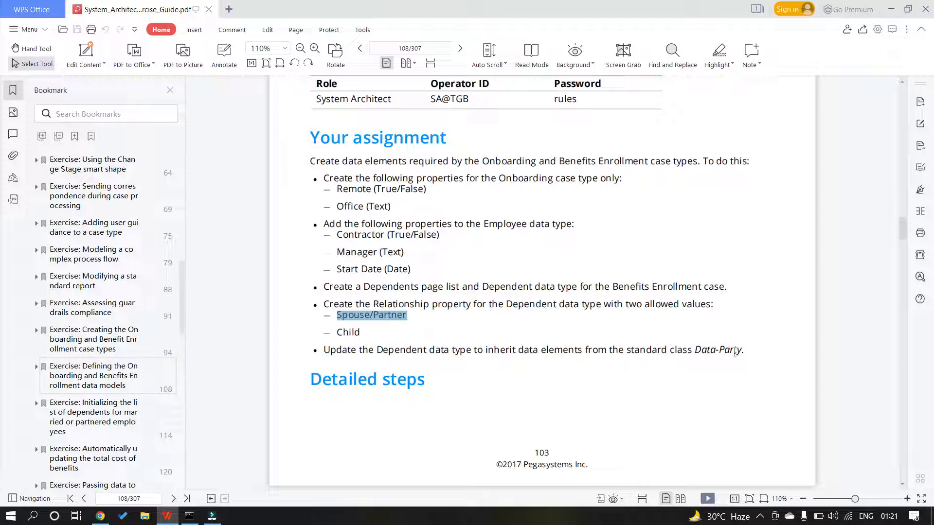
pyautogui.hotkey('alt', 'Tab')
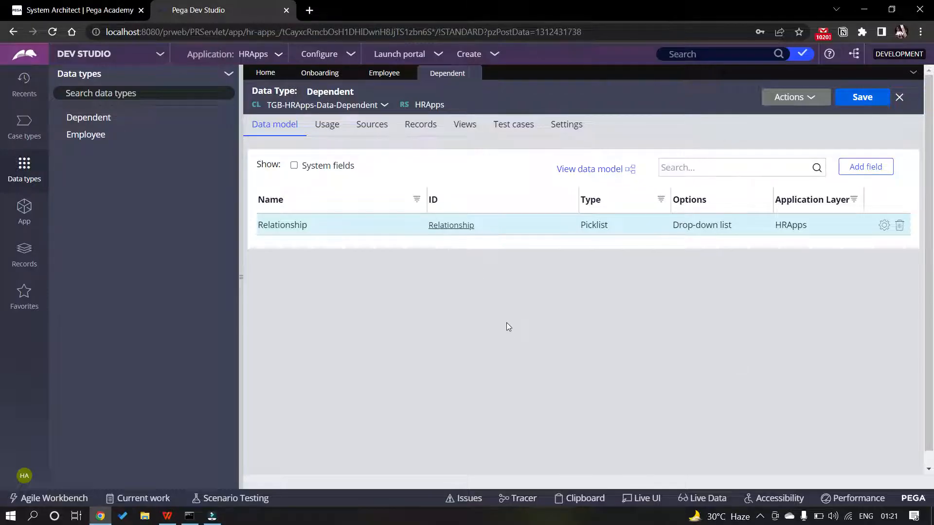
pyautogui.click(841, 105)
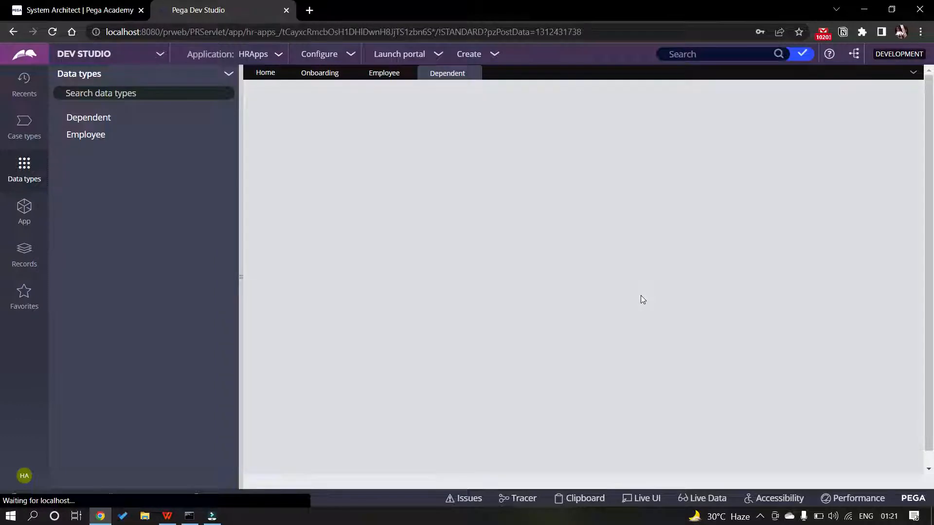
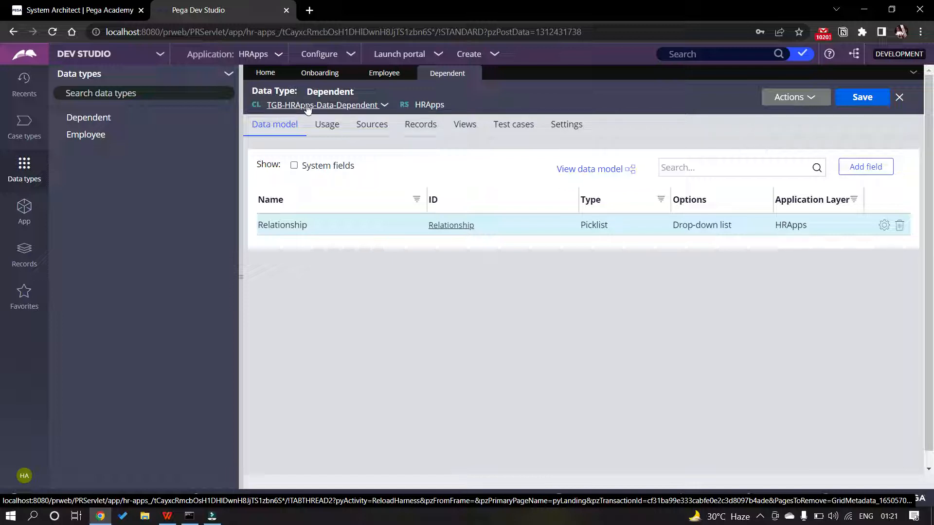
# Open the Dependent class record and change its parent class to Data-Party
pyautogui.click(383, 107)
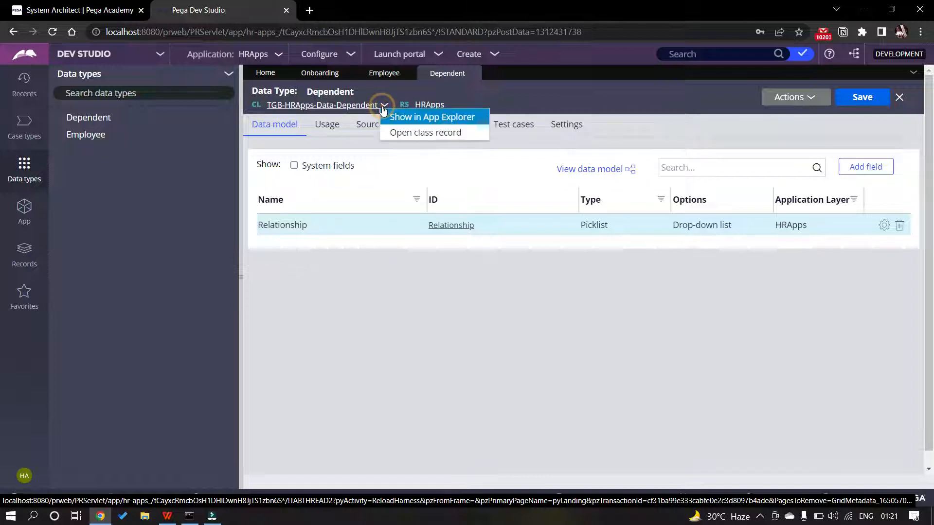
pyautogui.click(415, 133)
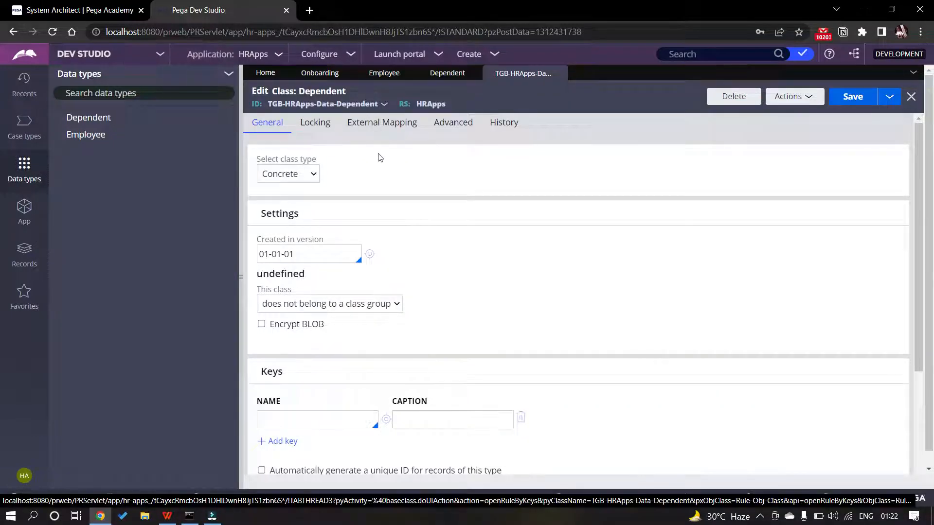
pyautogui.scroll(-3, 353, 193)
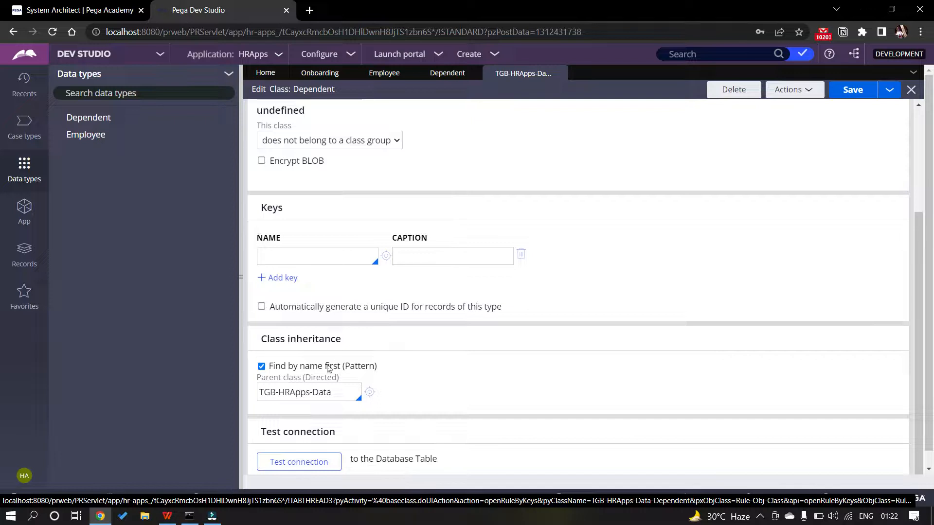
pyautogui.tripleClick(306, 393)
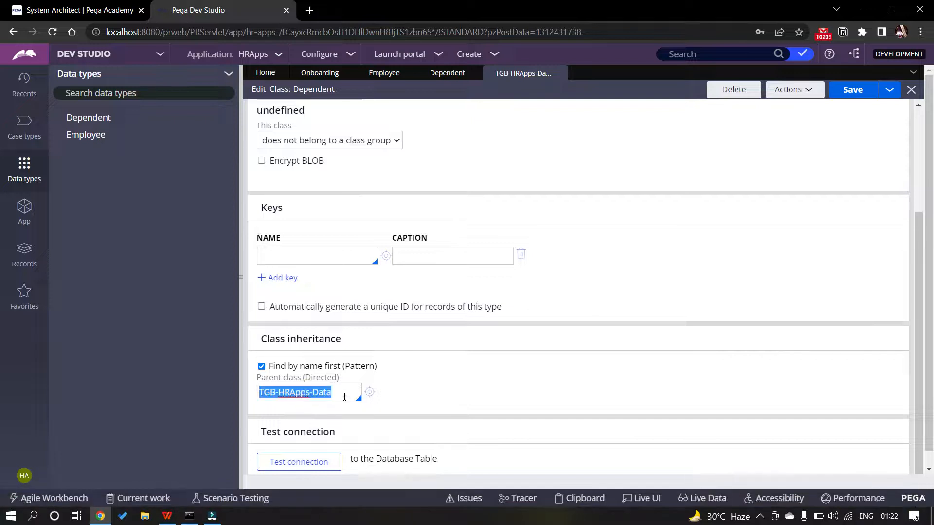
pyautogui.press('BackSpace')
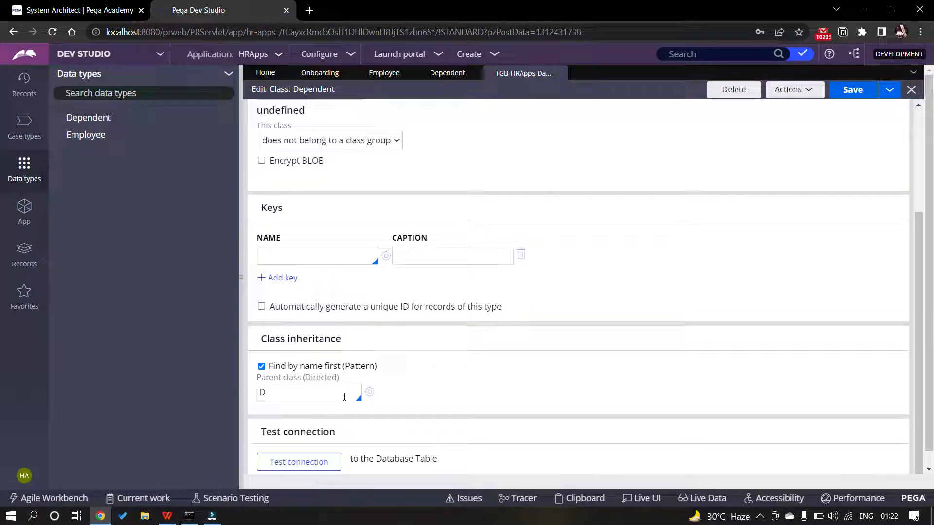
pyautogui.write('Dtat')
pyautogui.press('BackSpace')
pyautogui.press('BackSpace')
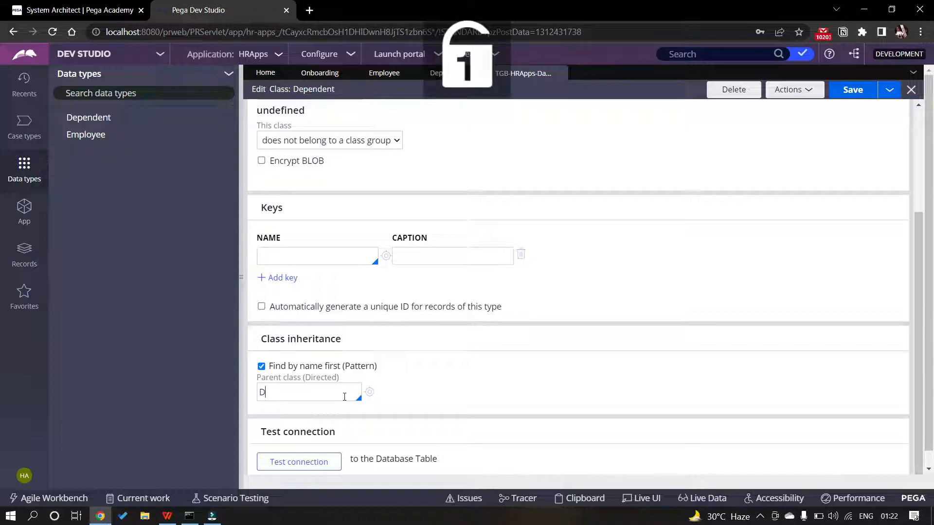
pyautogui.write('ata-Party')
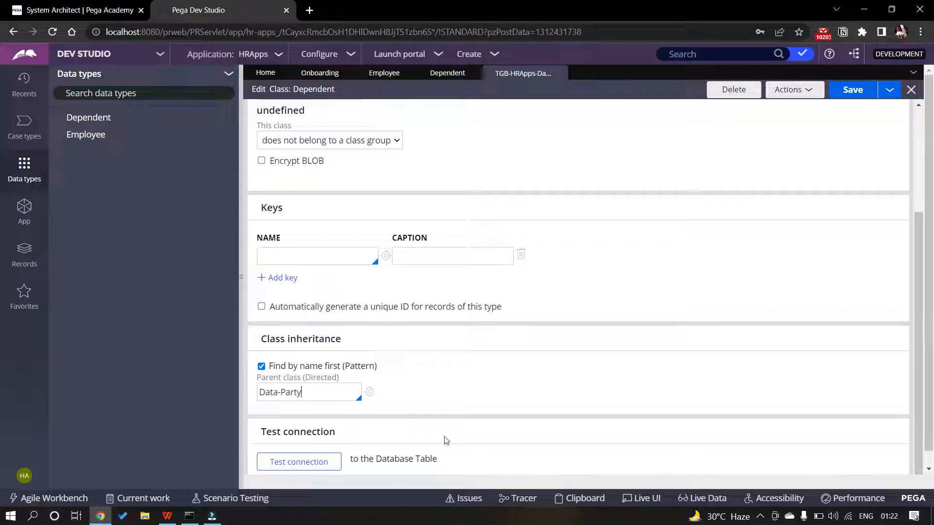
pyautogui.click(403, 392)
# Save the Dependent class record and review the updated settings
pyautogui.click(852, 90)
pyautogui.scroll(4, 340, 194)
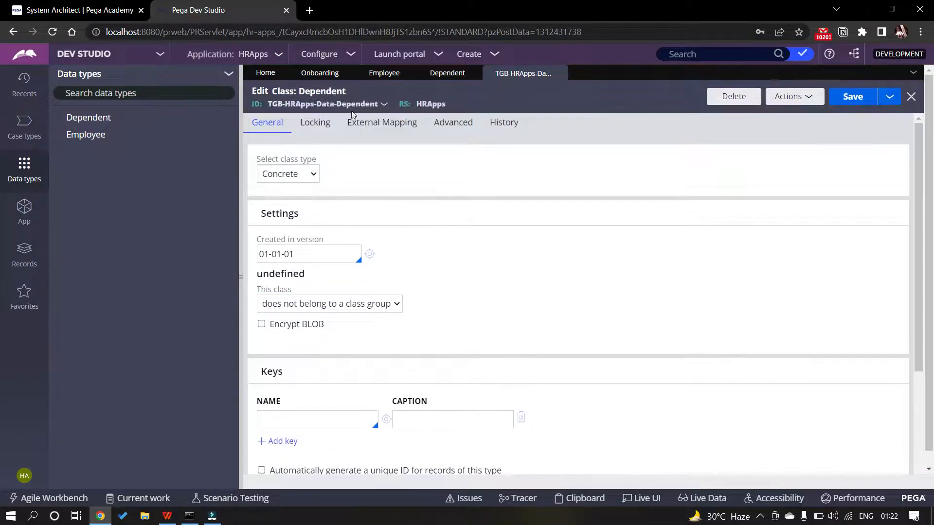
pyautogui.scroll(-3, 377, 237)
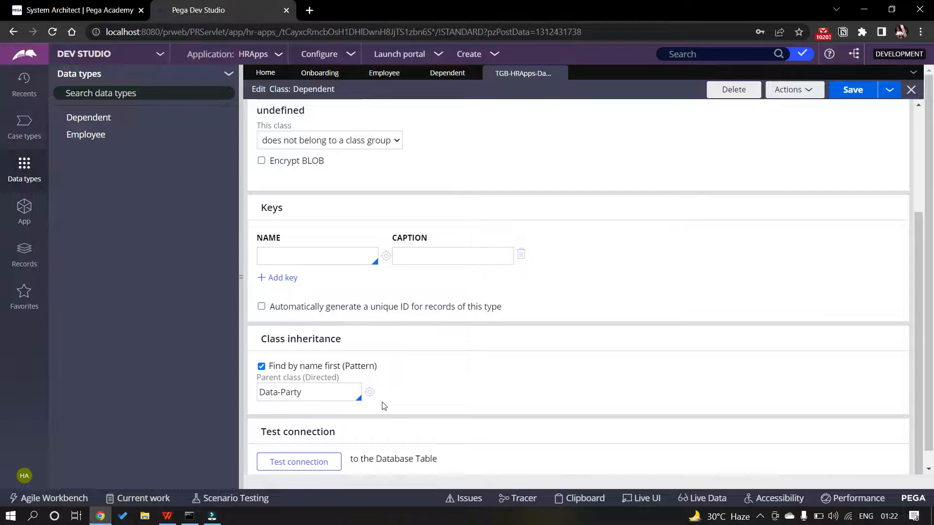
pyautogui.scroll(3, 384, 406)
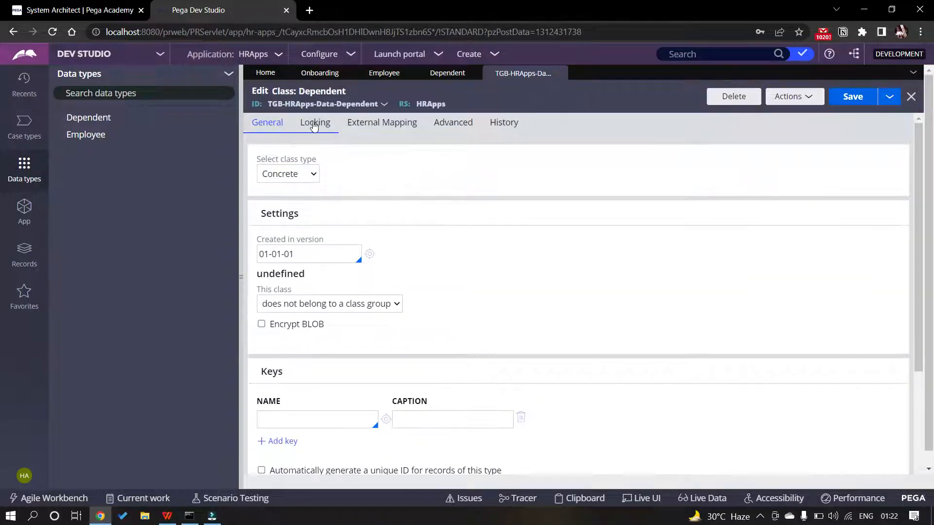
pyautogui.scroll(-3, 402, 274)
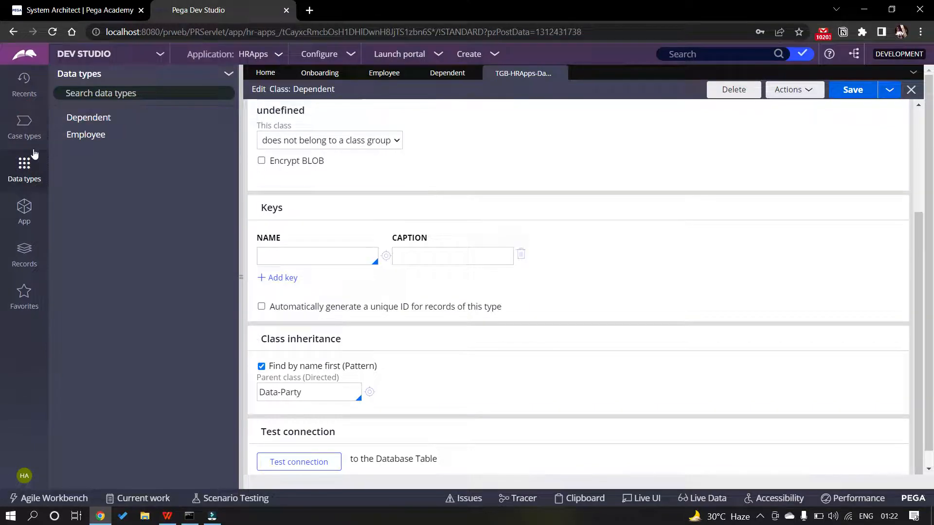
# Look up Data-Party in App Explorer and list its Data Model properties
pyautogui.click(25, 208)
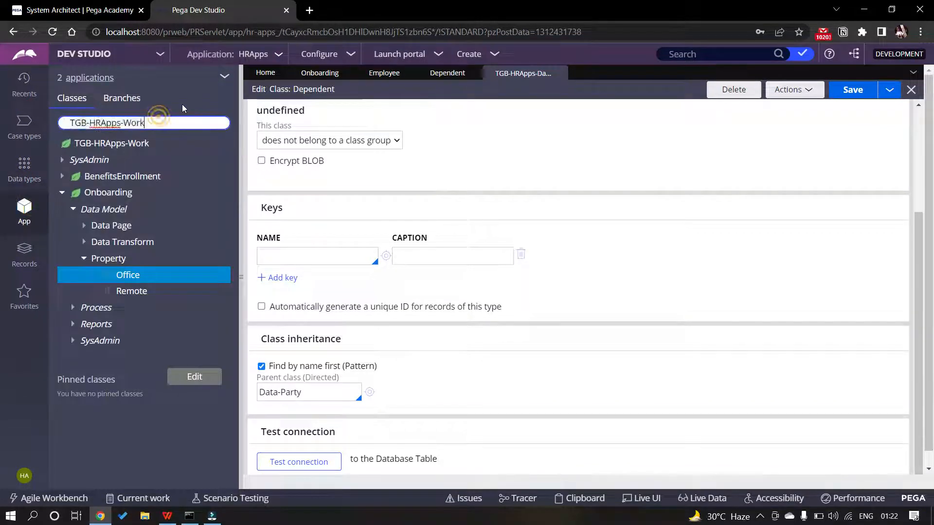
pyautogui.write('Data')
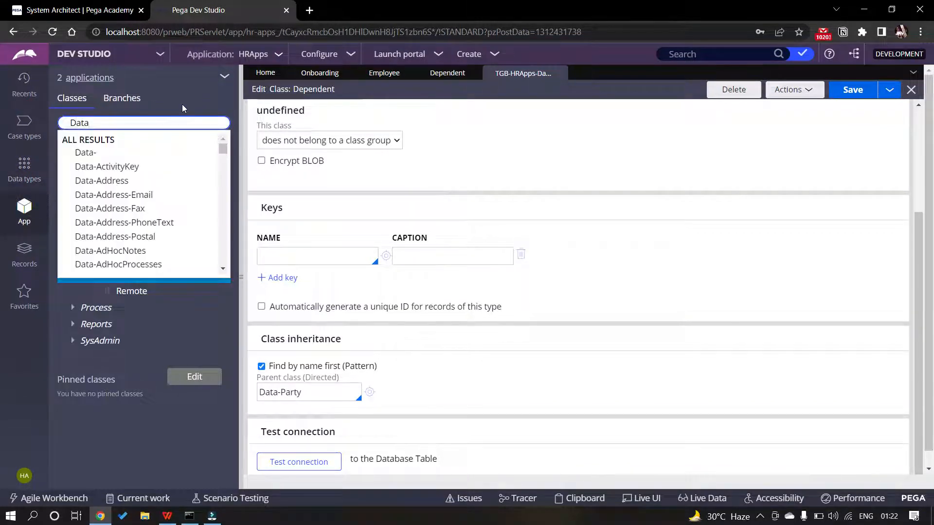
pyautogui.write('-Party')
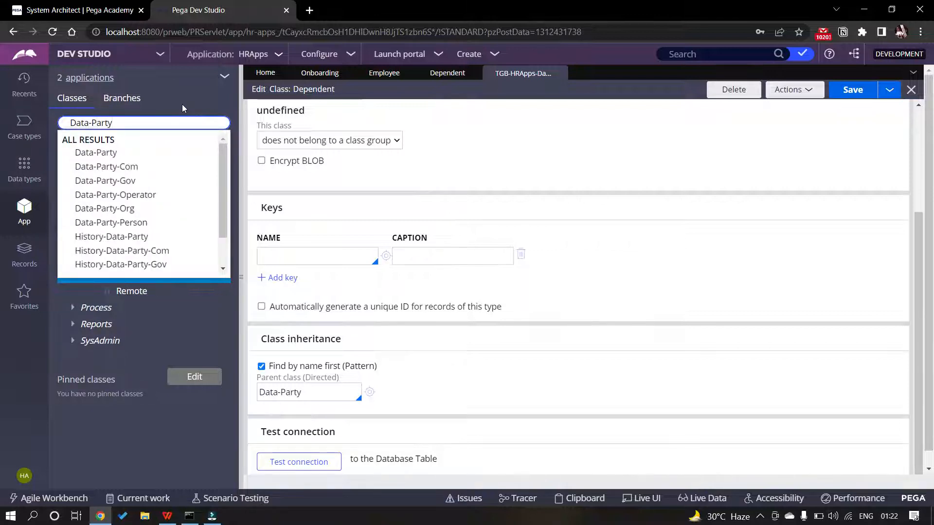
pyautogui.press('Return')
pyautogui.click(65, 160)
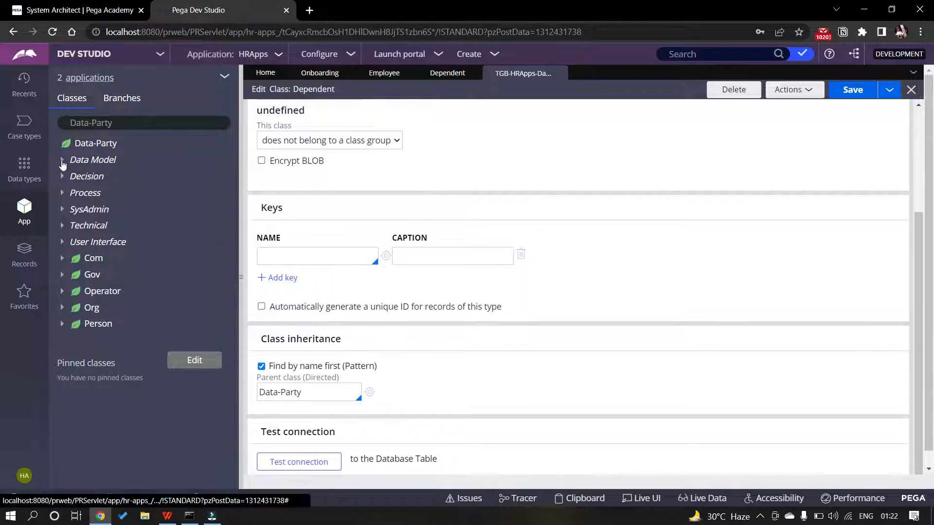
pyautogui.click(69, 161)
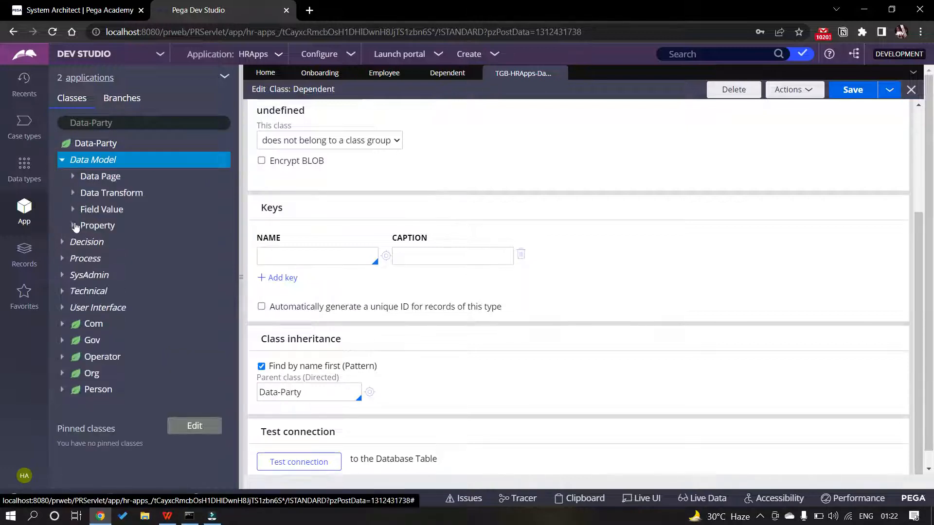
pyautogui.click(73, 226)
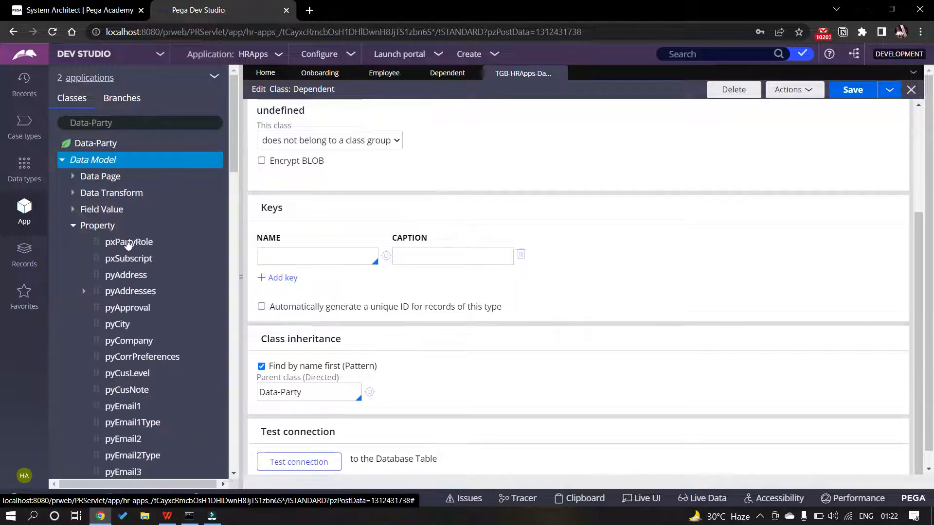
pyautogui.scroll(-4, 125, 289)
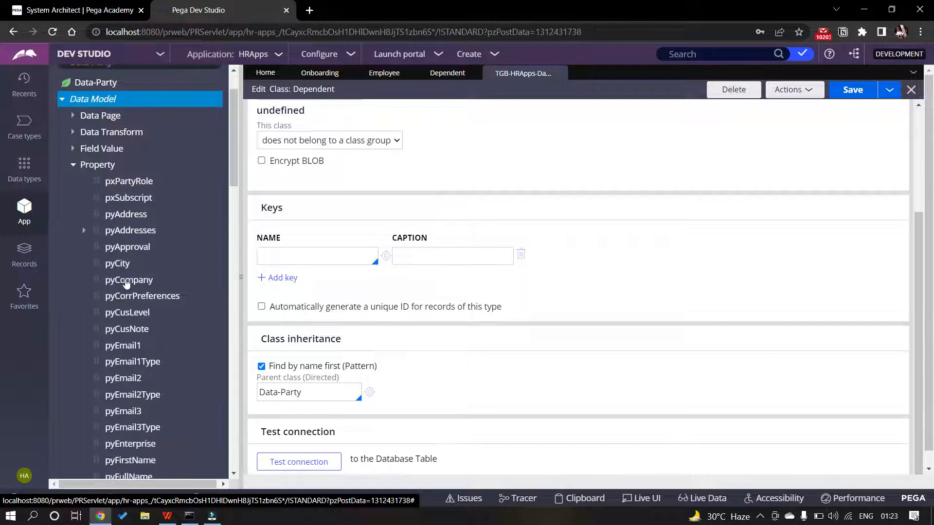
pyautogui.scroll(-3, 126, 282)
pyautogui.scroll(7, 136, 275)
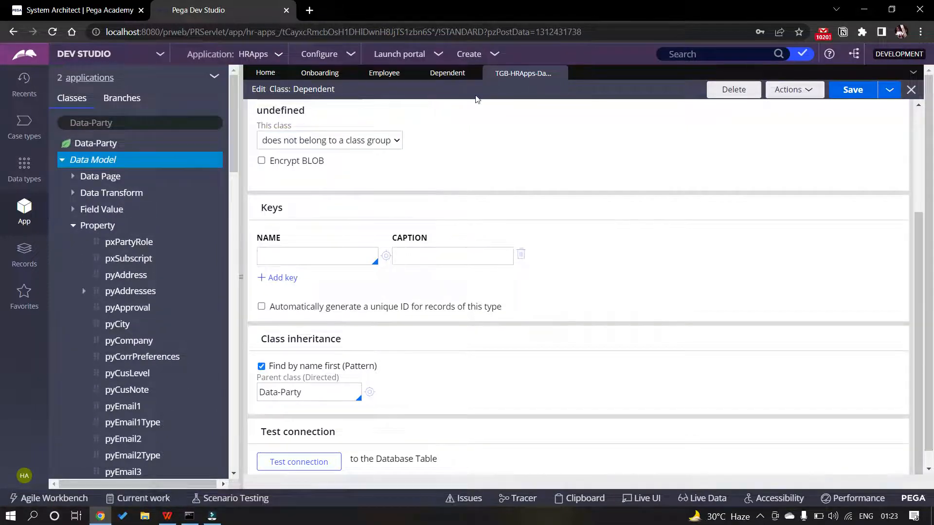
# Return to the Dependent data model, collapse the property list, and switch to the guide PDF
pyautogui.click(438, 77)
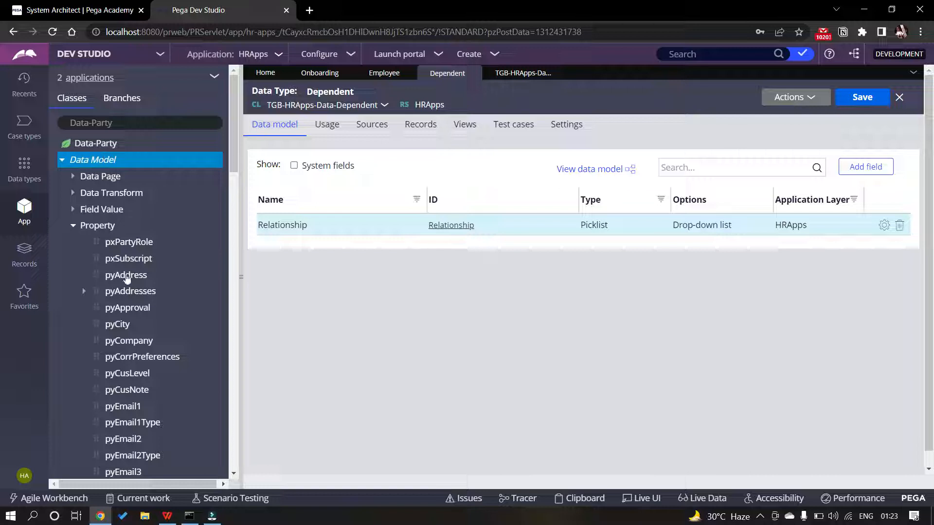
pyautogui.scroll(-2, 130, 280)
pyautogui.scroll(-2, 130, 280)
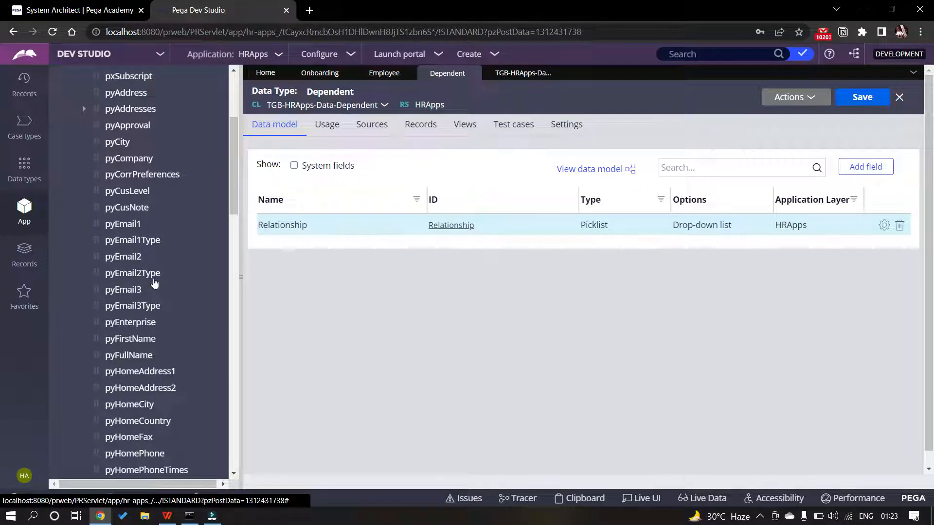
pyautogui.scroll(-4, 152, 274)
pyautogui.scroll(8, 144, 263)
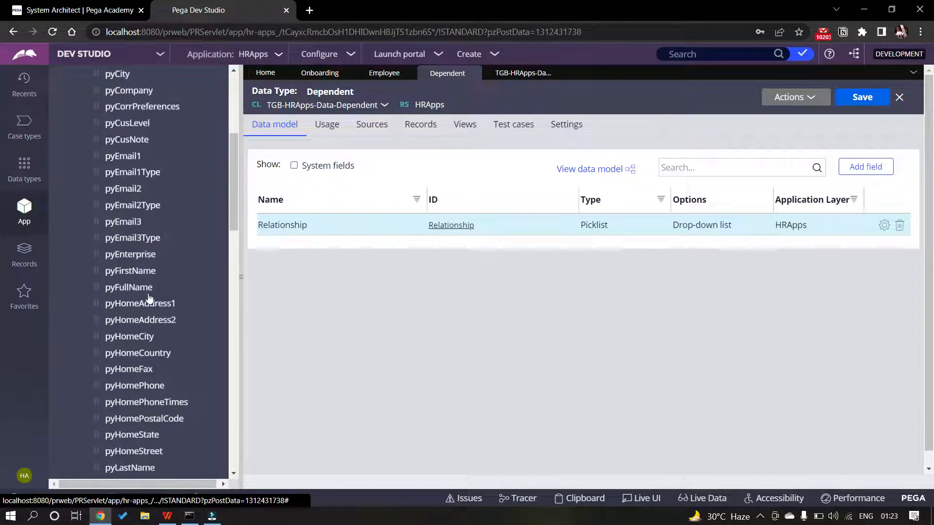
pyautogui.click(73, 225)
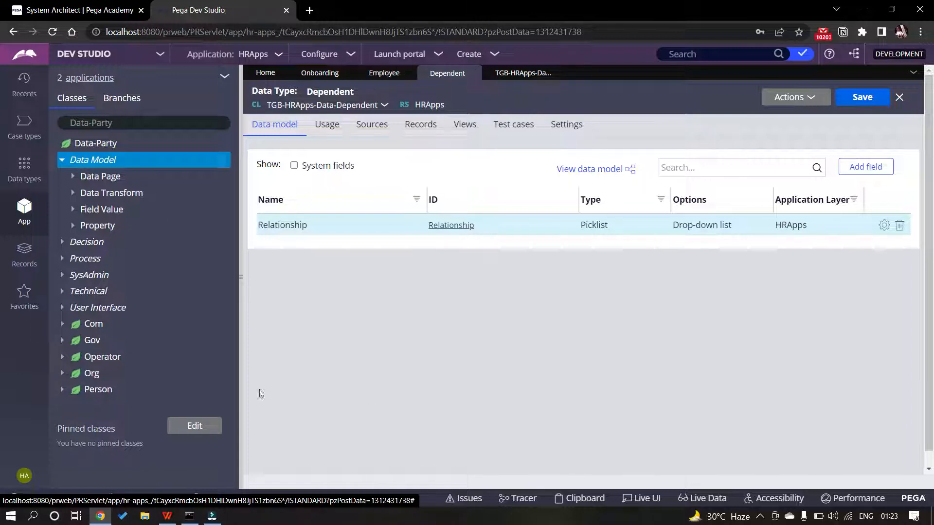
pyautogui.hotkey('alt', 'Tab')
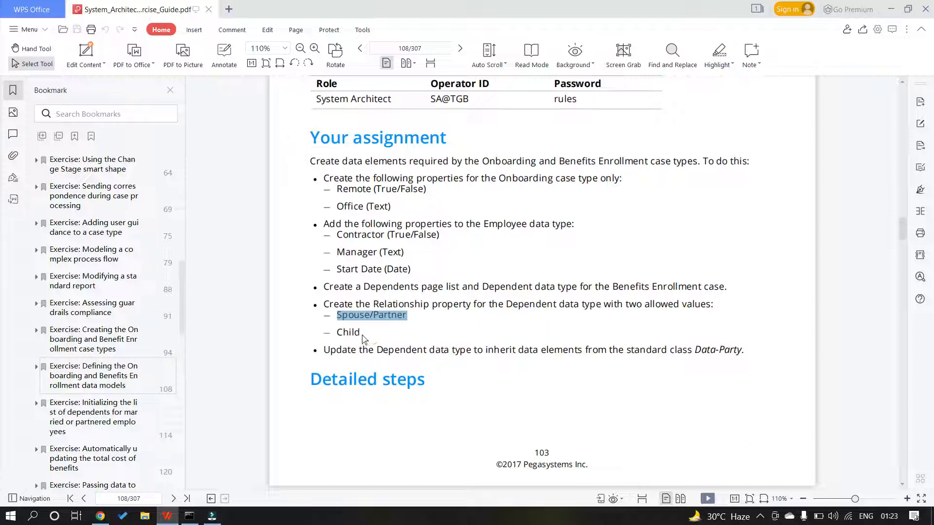
# Check the guide's Relationship values and Dependents page-list step, then go back to Pega
pyautogui.moveTo(368, 335); pyautogui.dragTo(377, 286)
pyautogui.click(445, 316)
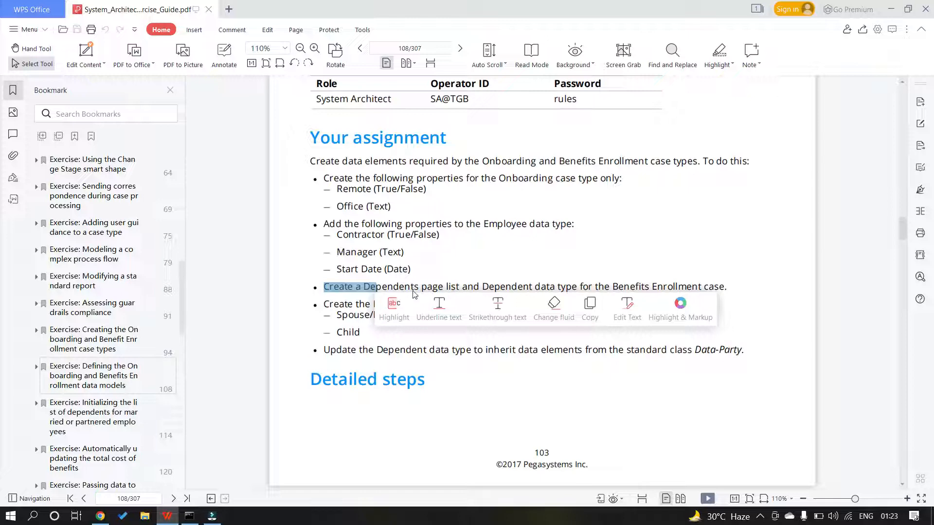
pyautogui.hotkey('alt', 'Tab')
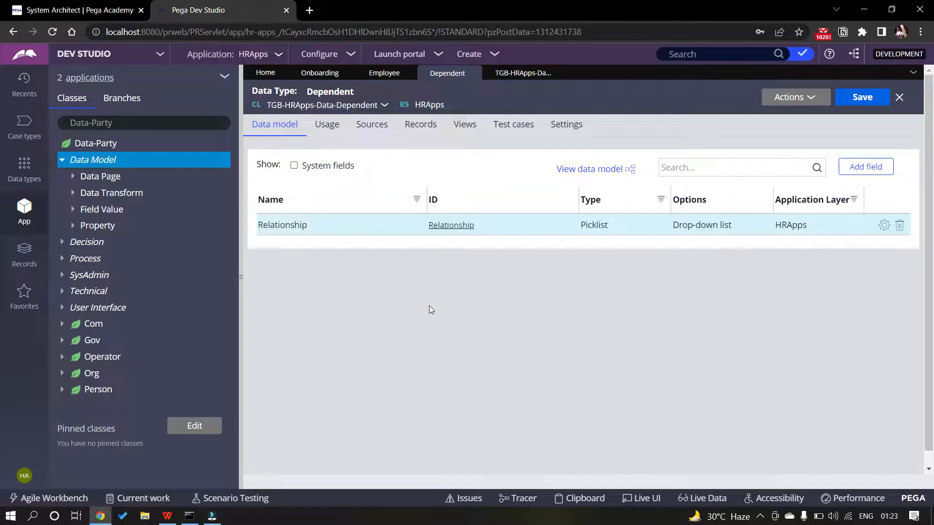
pyautogui.hotkey('alt', 'Tab')
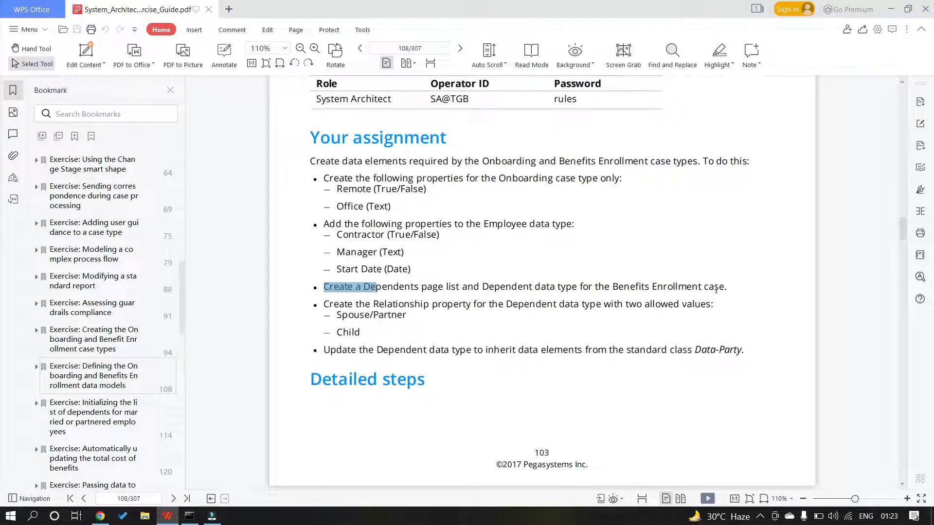
pyautogui.hotkey('alt', 'Tab')
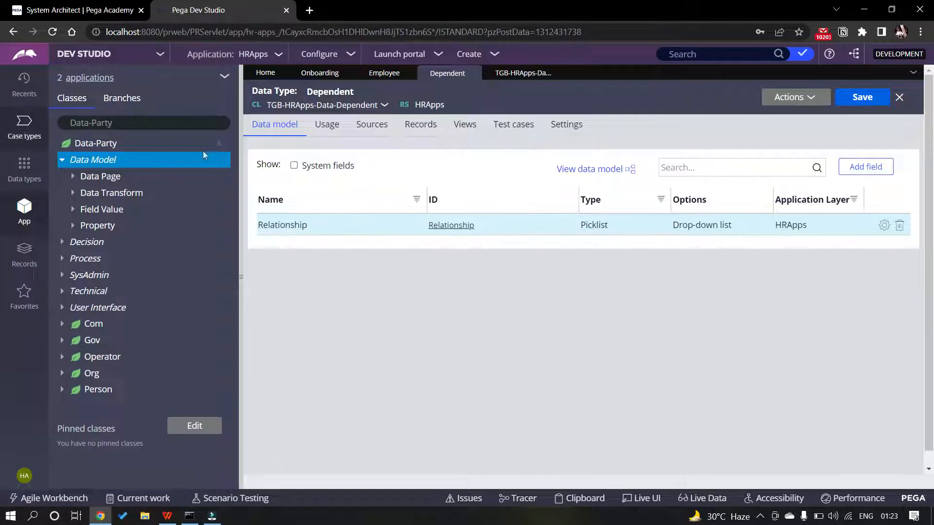
# Browse case types and data types, then search the class tree for TGB-HRApps
pyautogui.click(24, 124)
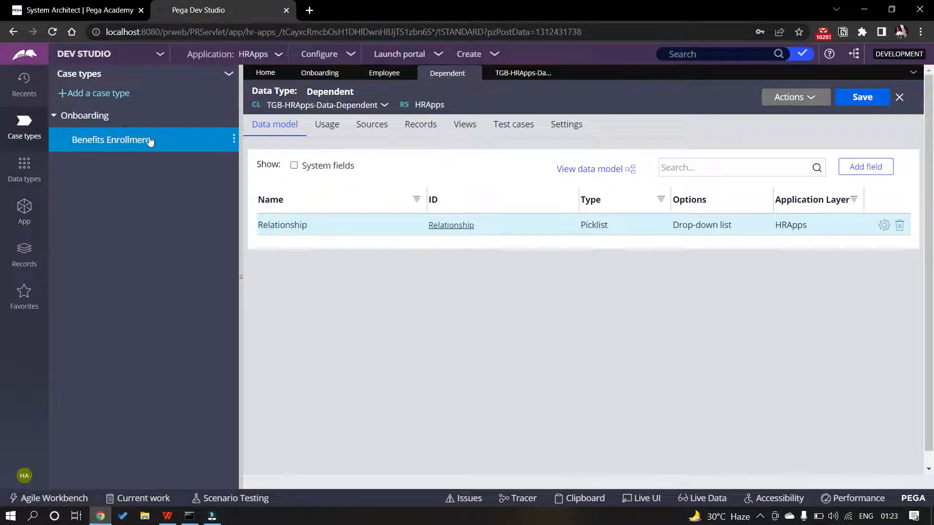
pyautogui.click(24, 167)
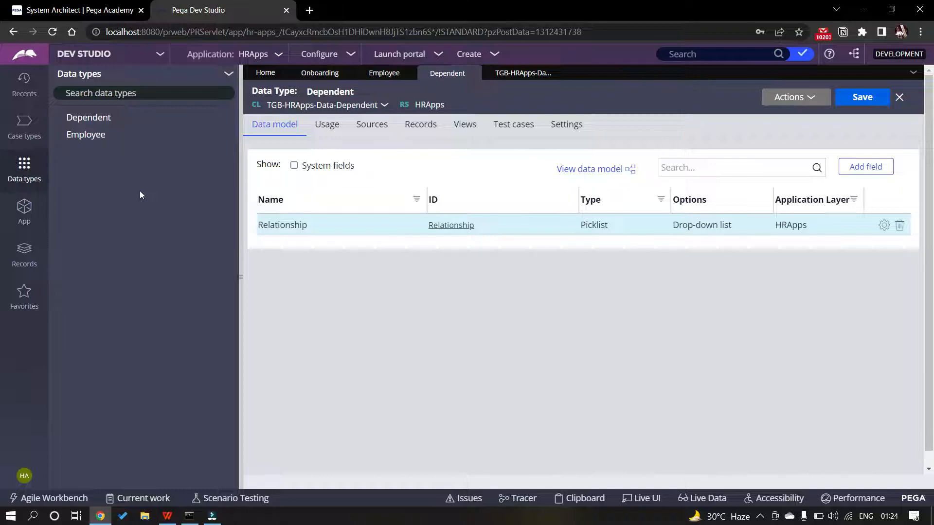
pyautogui.click(25, 208)
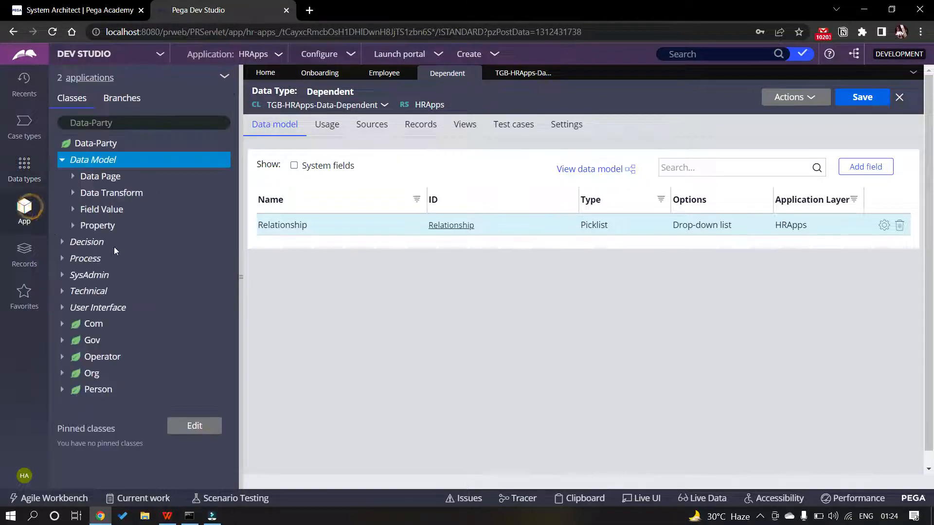
pyautogui.click(117, 123)
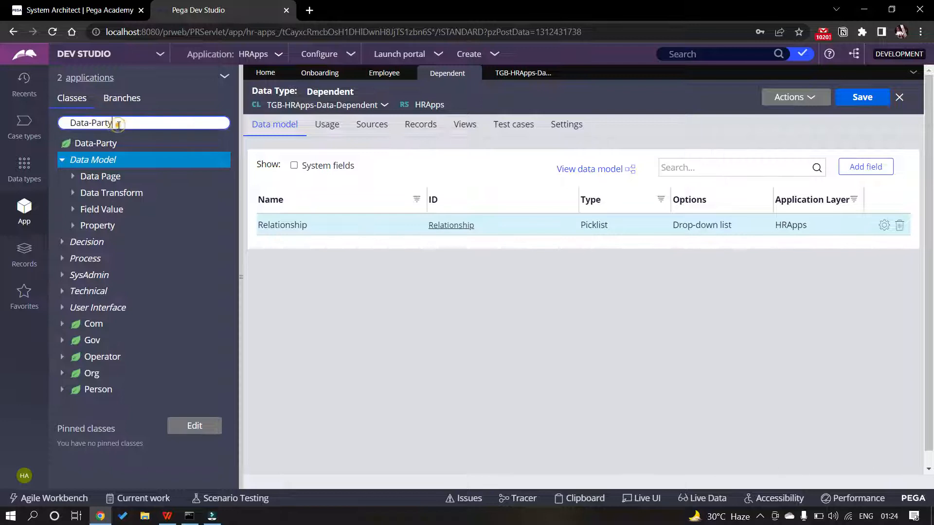
pyautogui.hotkey('ctrl', 'a')
pyautogui.write('TGV')
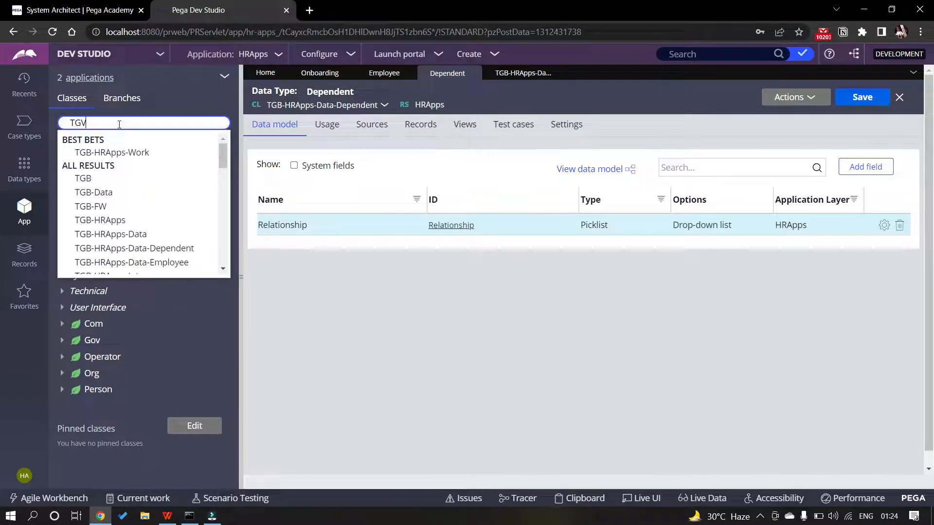
pyautogui.press('BackSpace')
pyautogui.write('B-')
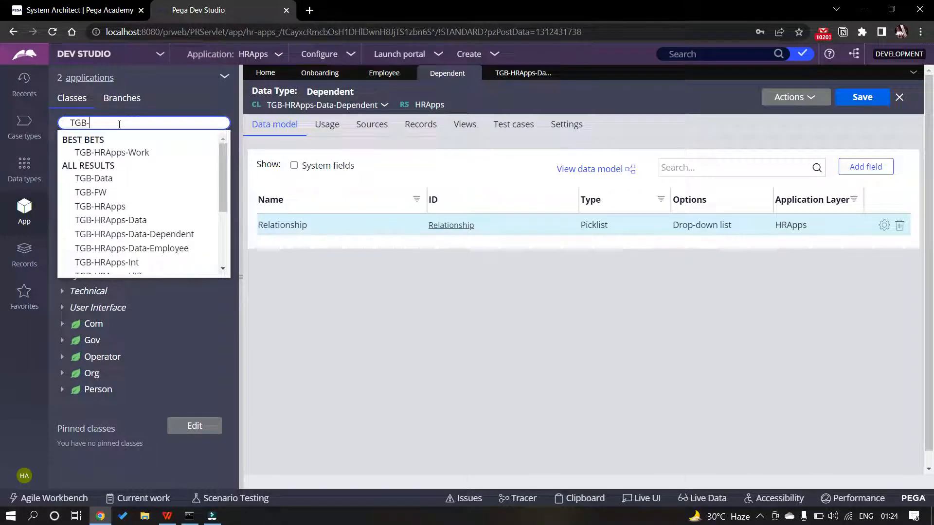
pyautogui.write('HRApps')
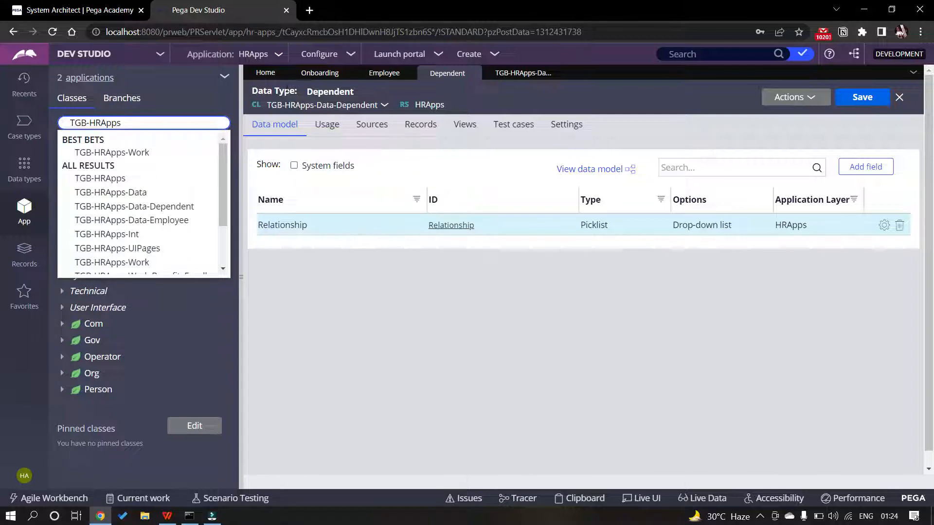
# Expand BenefitsEnrollment under TGB-HRApps-Work, then return to the case types list
pyautogui.click(159, 152)
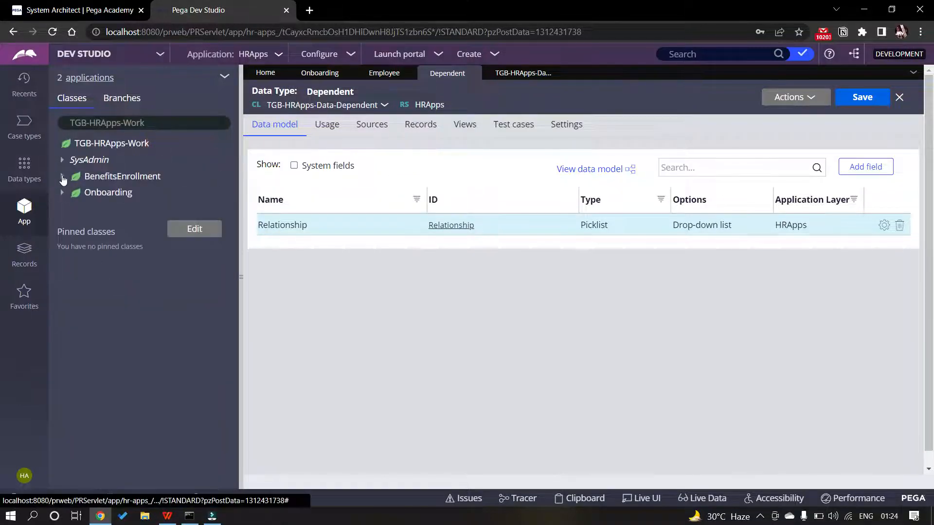
pyautogui.click(63, 177)
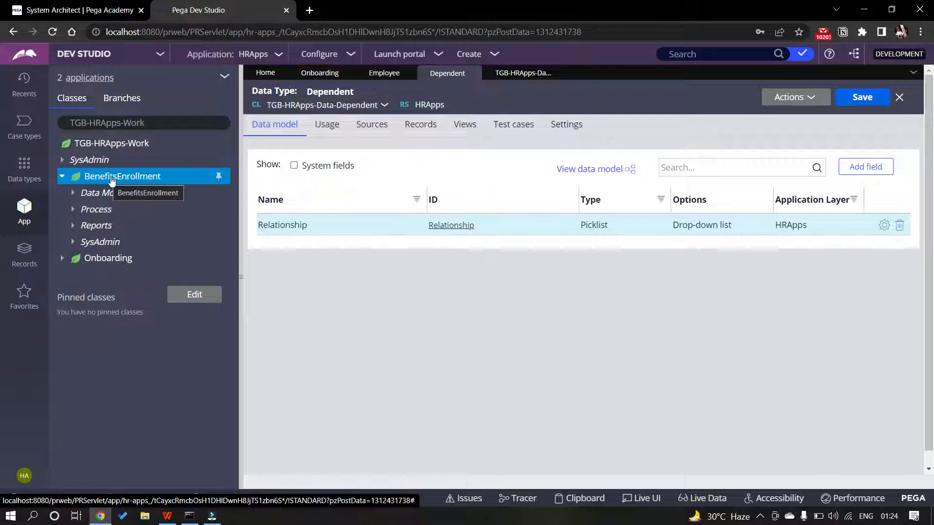
pyautogui.click(23, 127)
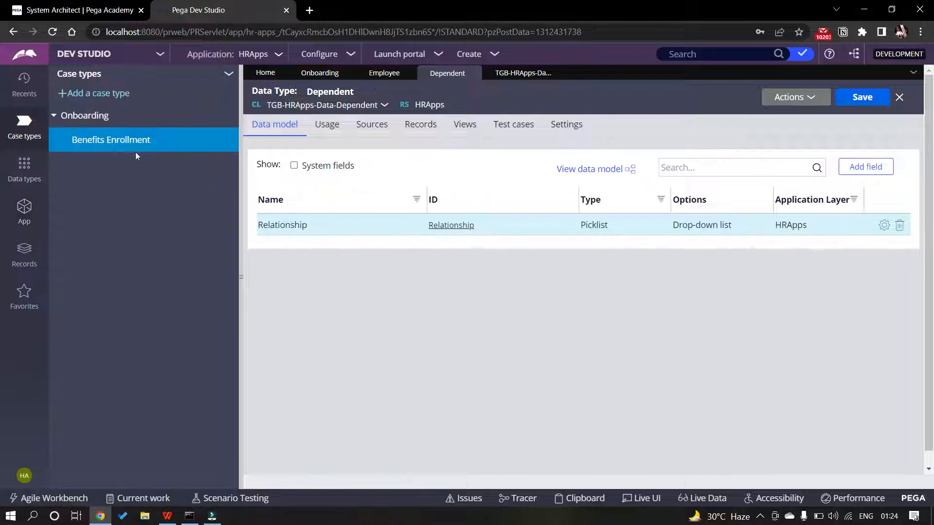
# Open Benefits Enrollment's data model and start a new field named Dependents
pyautogui.click(111, 140)
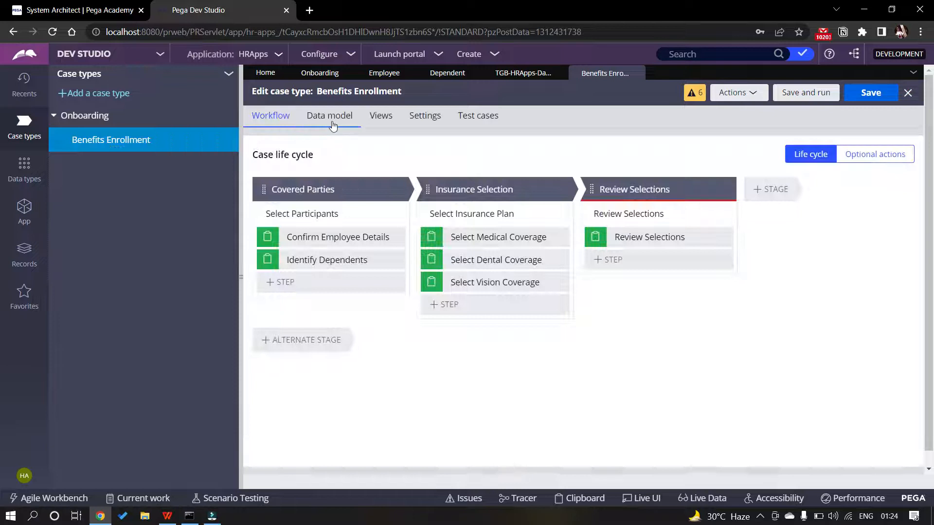
pyautogui.click(331, 122)
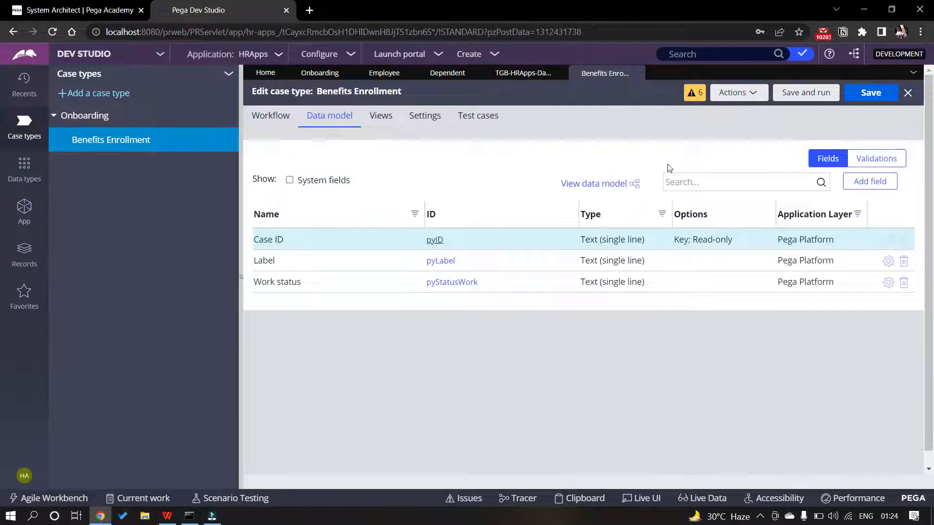
pyautogui.click(864, 183)
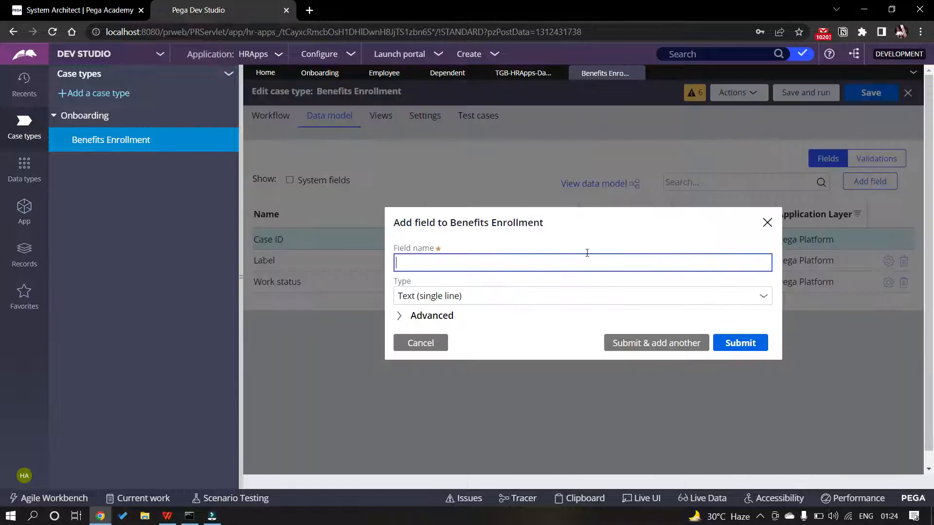
pyautogui.hotkey('alt', 'Tab')
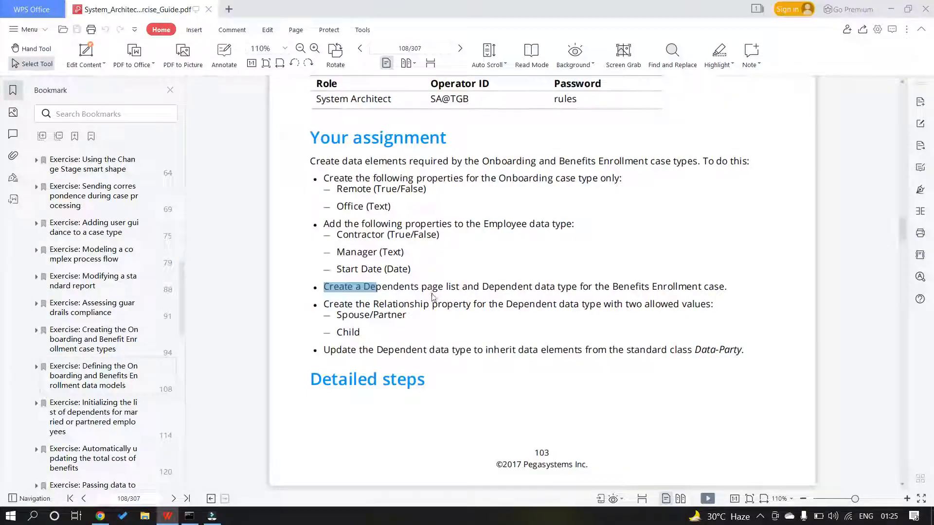
pyautogui.hotkey('alt', 'Tab')
pyautogui.press('BackSpace')
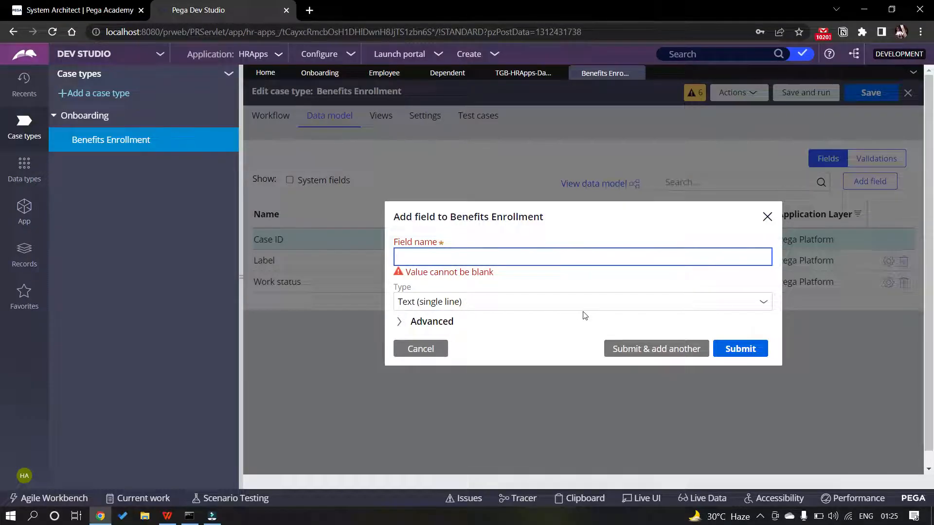
pyautogui.write('Dependents')
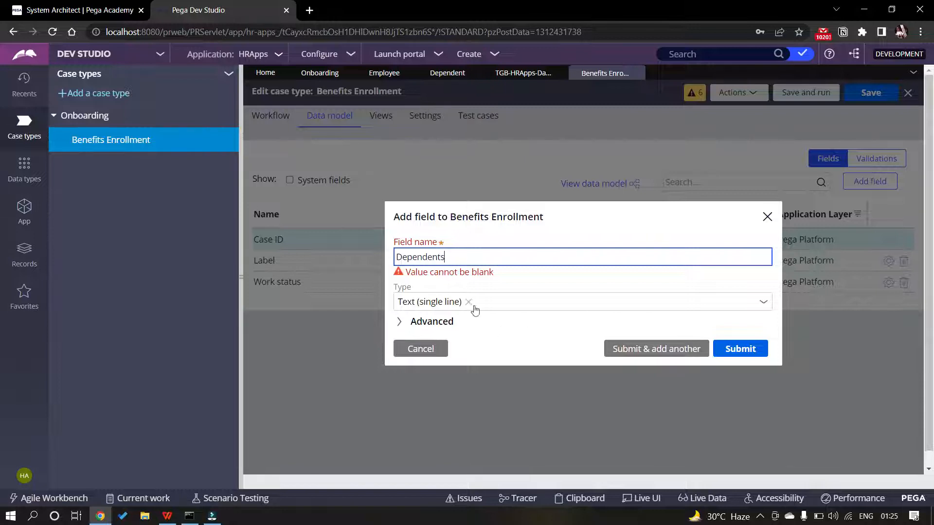
pyautogui.click(545, 298)
# Open the new field's type list and scroll toward Embedded data
pyautogui.click(763, 296)
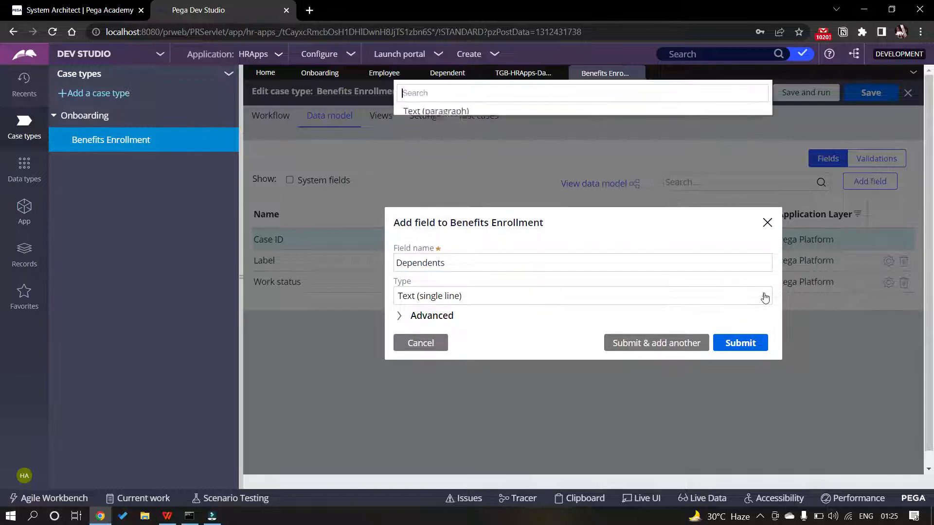
pyautogui.scroll(-1, 448, 217)
pyautogui.scroll(-3, 452, 217)
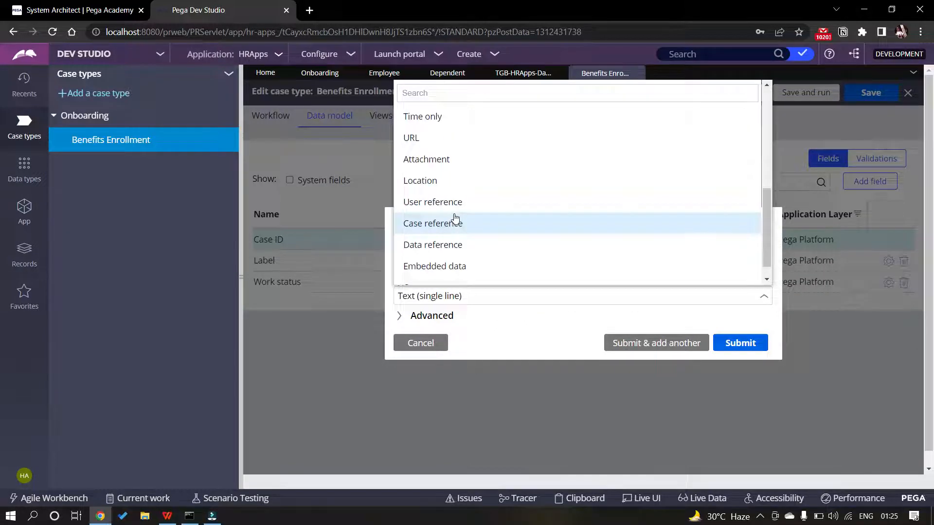
pyautogui.scroll(1, 454, 204)
pyautogui.scroll(-1, 464, 183)
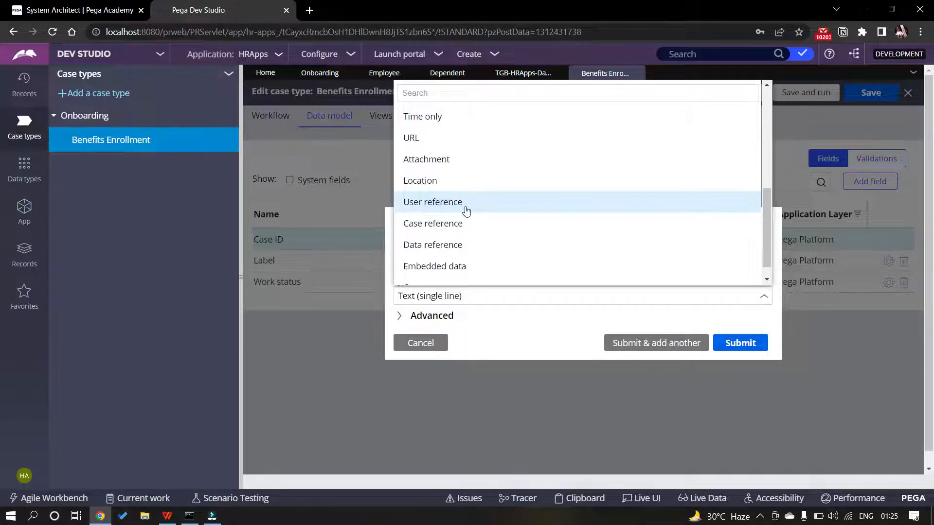
pyautogui.scroll(-1, 474, 237)
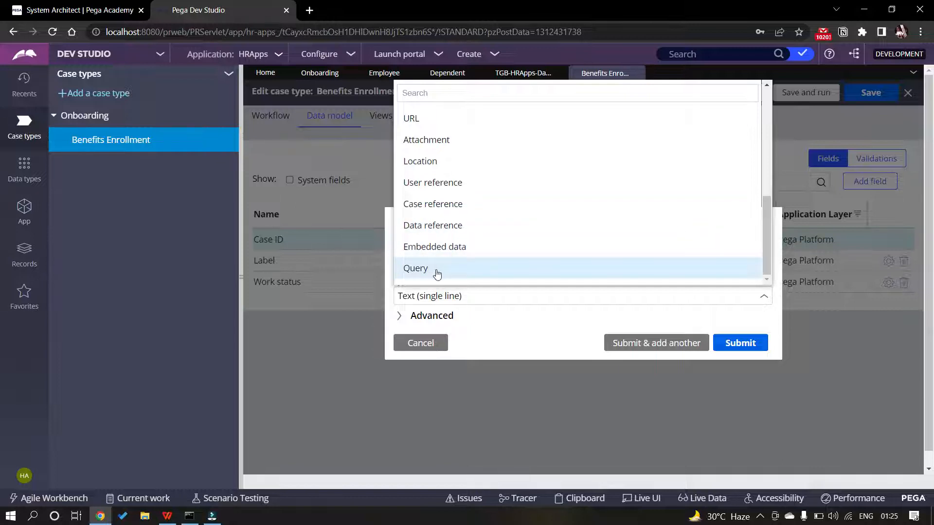
pyautogui.scroll(-1, 436, 274)
pyautogui.scroll(4, 444, 214)
pyautogui.scroll(-4, 448, 217)
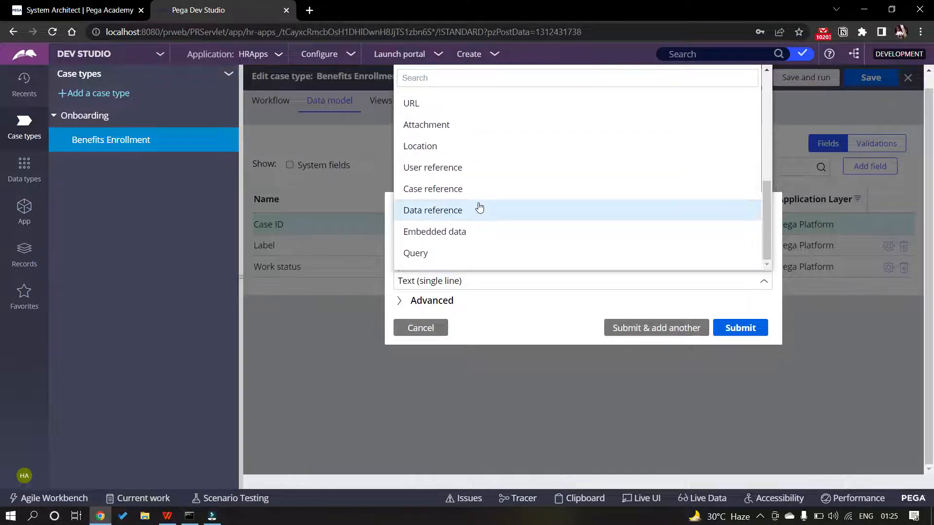
# Make Dependents an embedded data field holding a list of Dependent records, and submit it
pyautogui.click(459, 233)
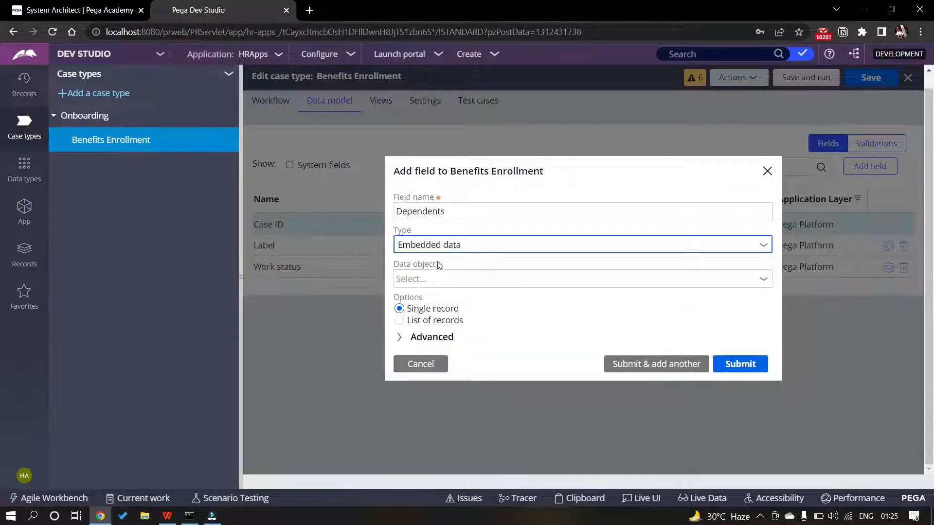
pyautogui.click(515, 277)
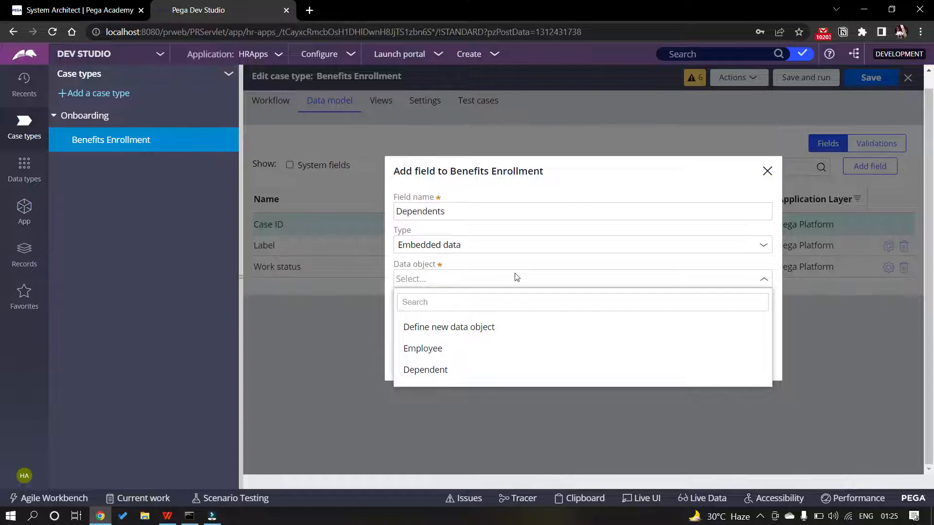
pyautogui.click(461, 369)
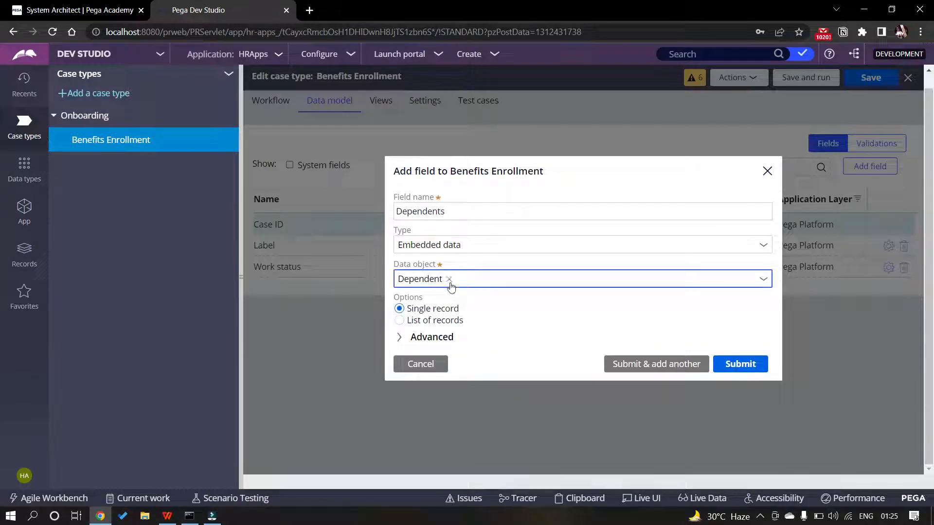
pyautogui.click(400, 320)
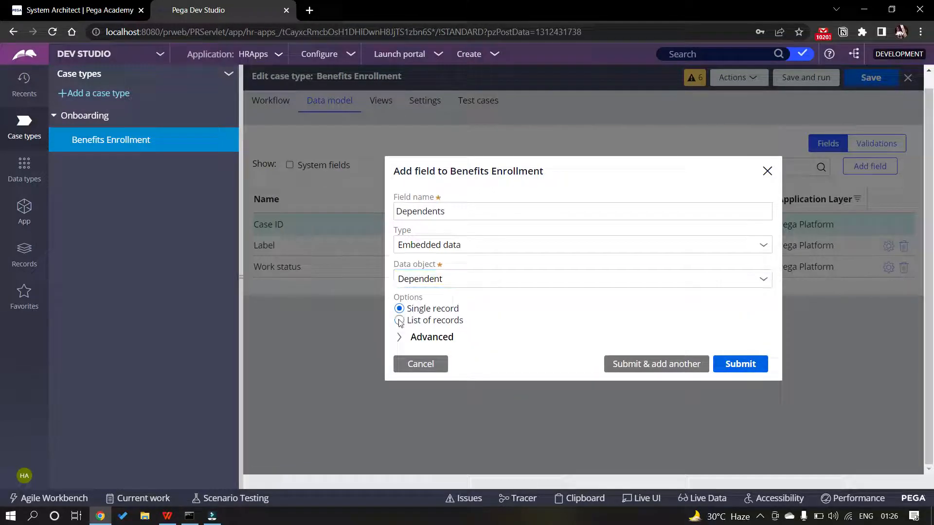
pyautogui.click(399, 337)
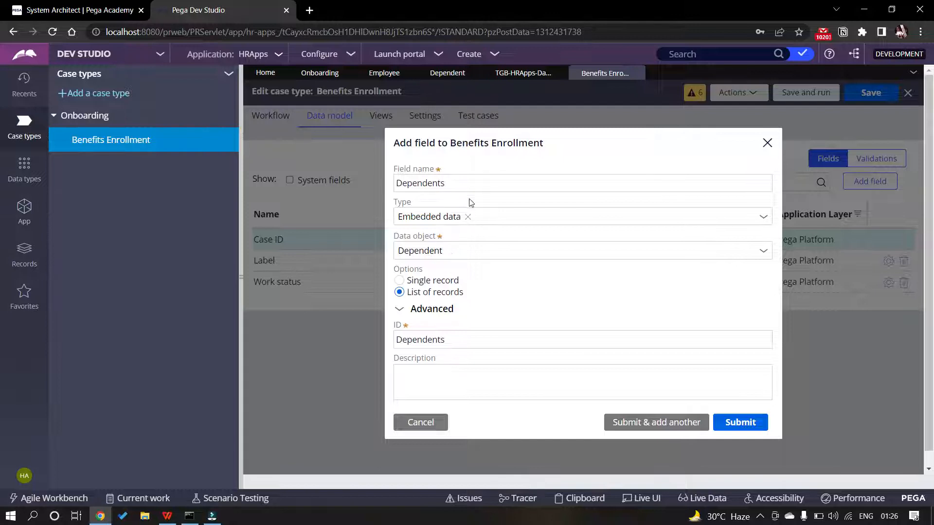
pyautogui.click(430, 188)
pyautogui.click(729, 425)
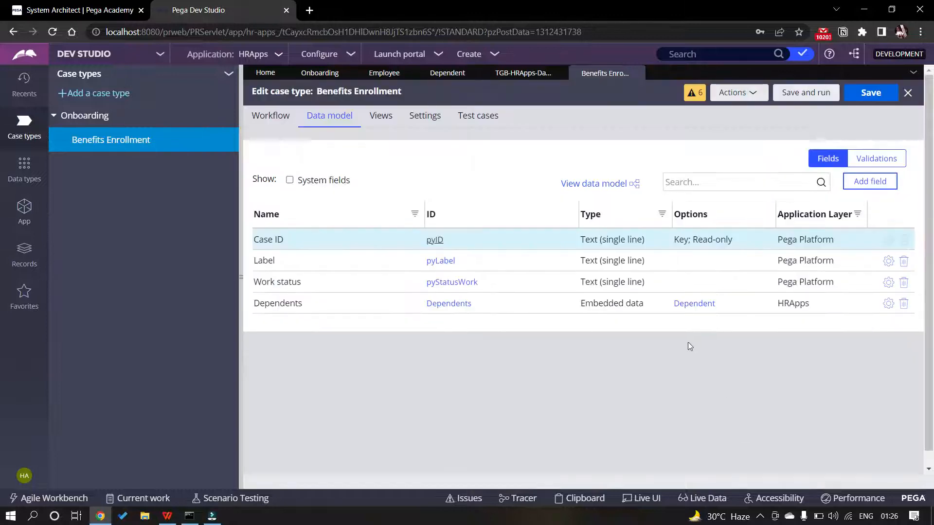
# Save the Benefits Enrollment case type and bring the exercise guide PDF forward
pyautogui.click(871, 96)
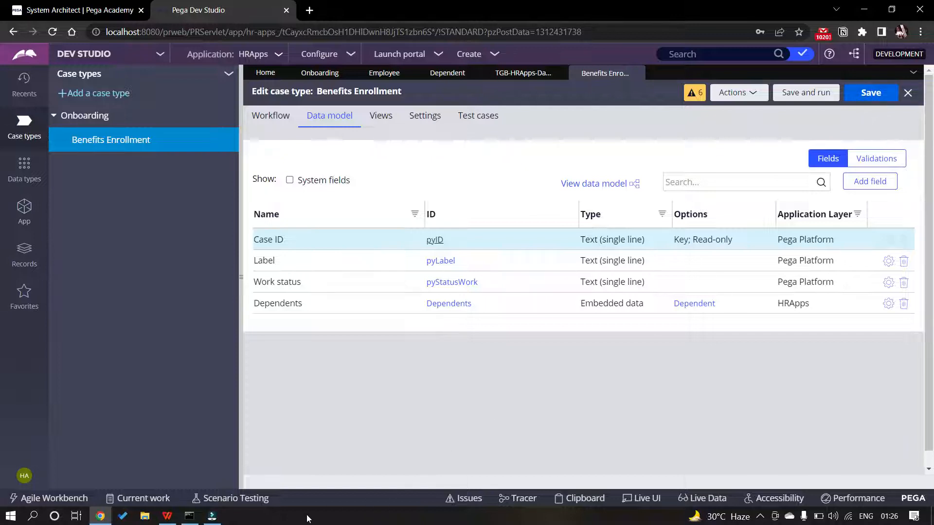
pyautogui.moveTo(168, 516)
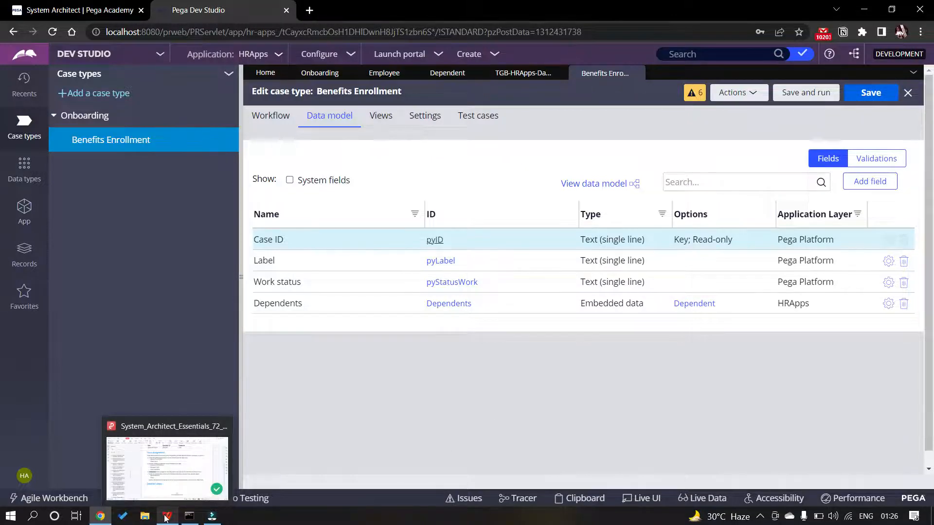
pyautogui.click(178, 483)
# Scroll the guide to page 114's dependents exercise and highlight its steps
pyautogui.scroll(5, 542, 354)
pyautogui.scroll(-15, 542, 354)
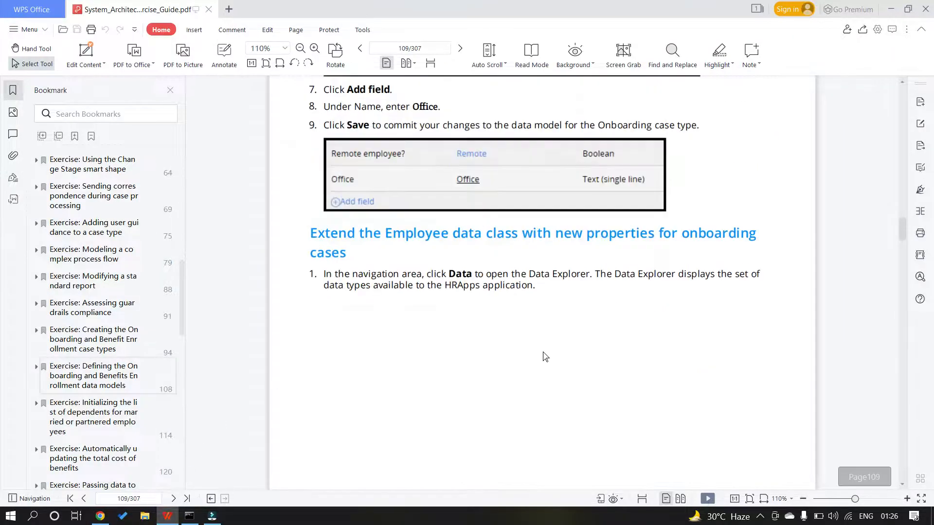
pyautogui.scroll(-10, 542, 343)
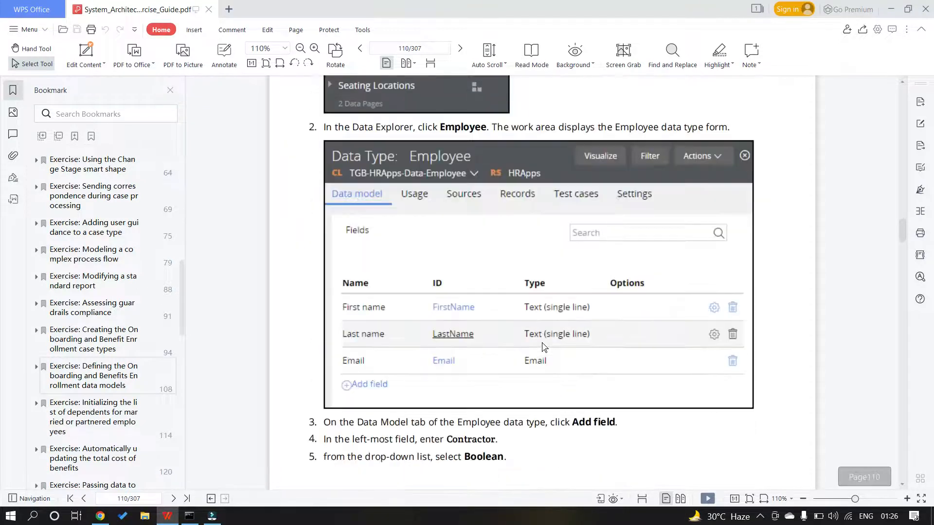
pyautogui.scroll(-20, 542, 340)
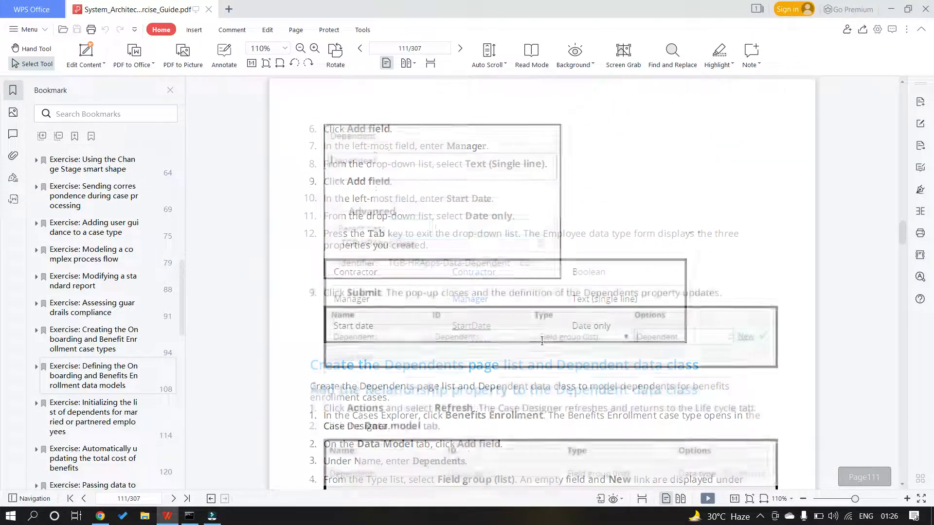
pyautogui.scroll(-8, 543, 346)
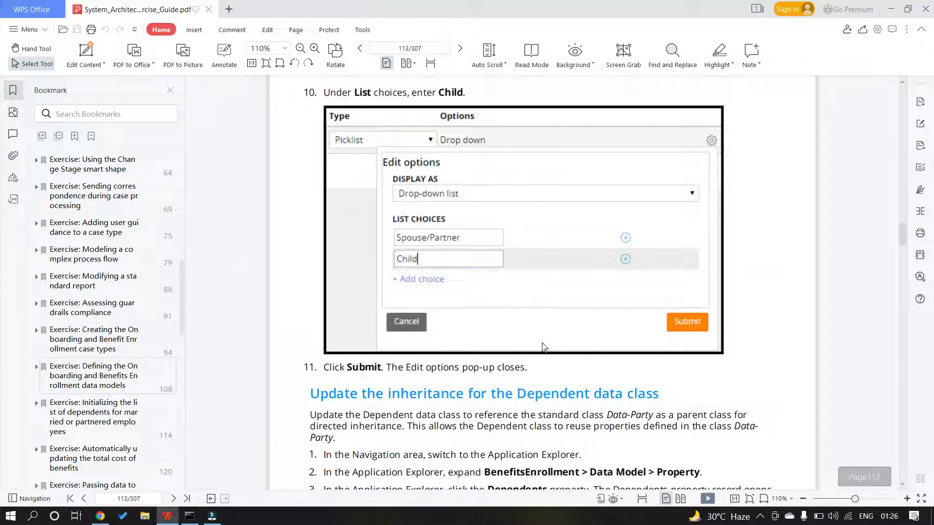
pyautogui.scroll(-2, 542, 340)
pyautogui.scroll(-10, 541, 341)
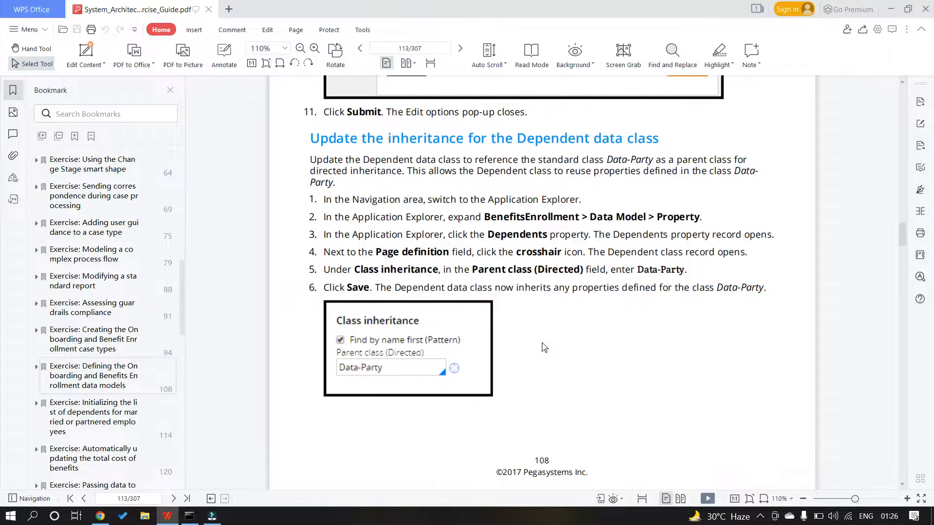
pyautogui.scroll(7, 544, 347)
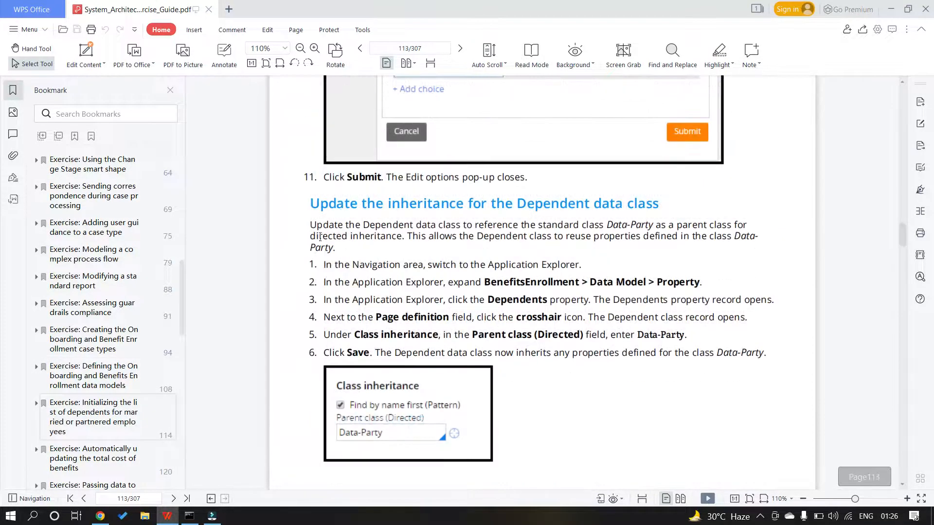
pyautogui.moveTo(317, 203); pyautogui.dragTo(559, 407)
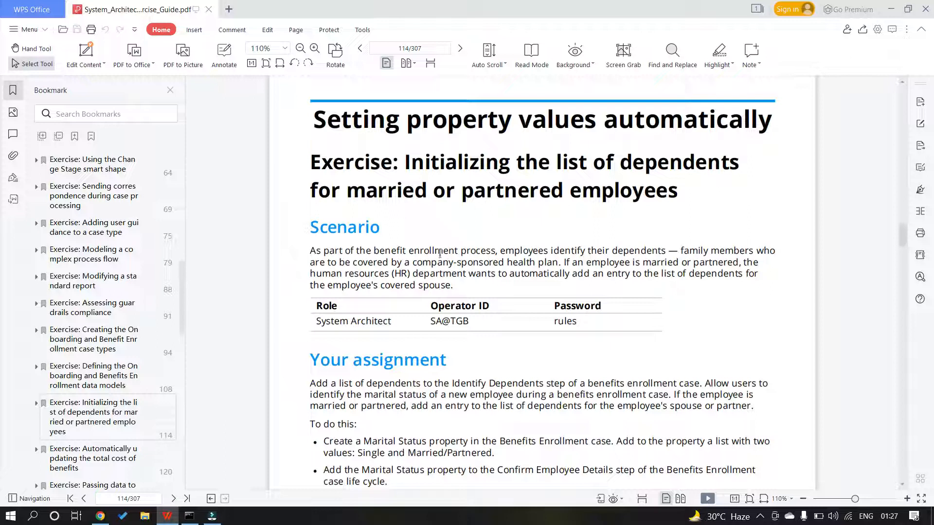
pyautogui.scroll(-3, 404, 175)
pyautogui.scroll(3, 424, 185)
pyautogui.scroll(1, 499, 229)
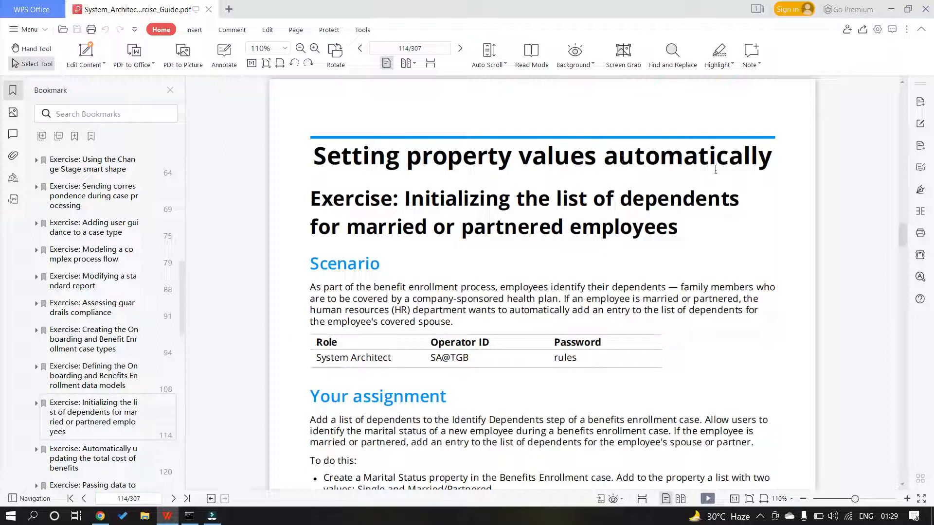
pyautogui.scroll(-3, 521, 187)
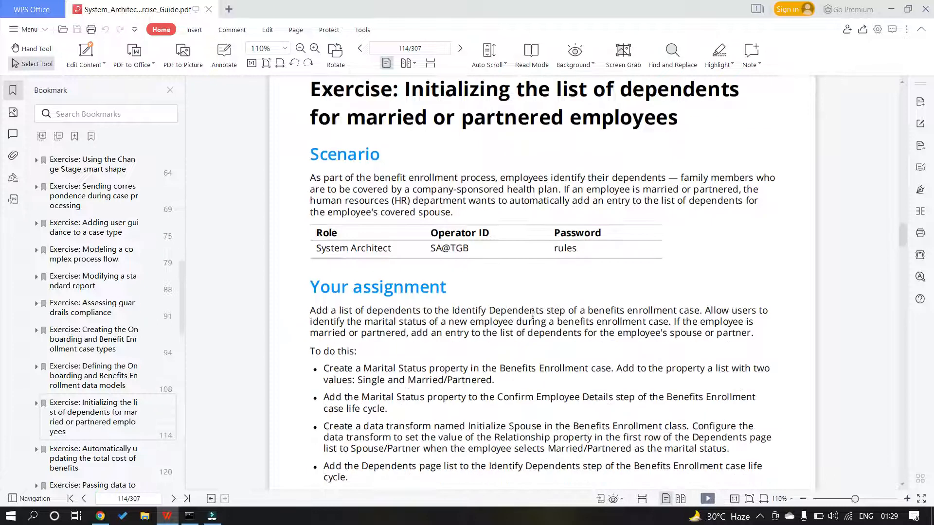
pyautogui.scroll(-5, 437, 290)
pyautogui.scroll(-10, 436, 290)
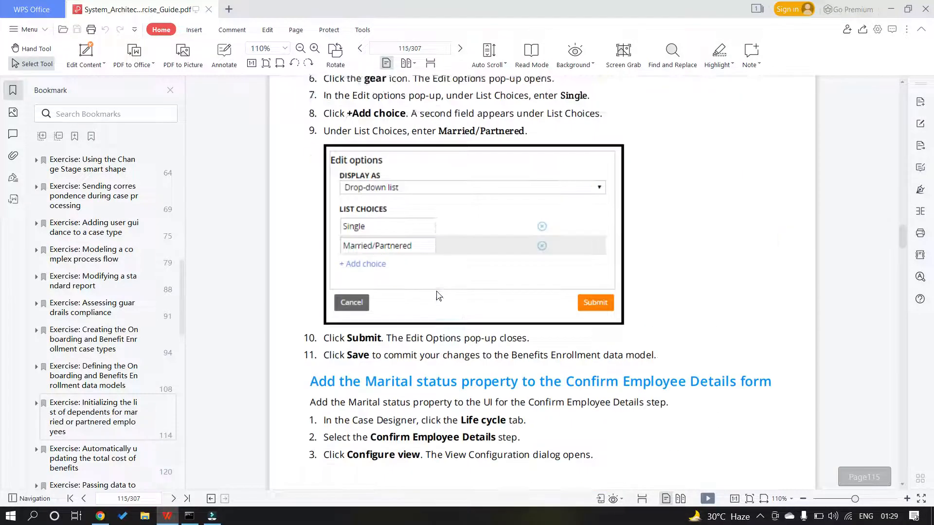
pyautogui.scroll(4, 436, 289)
pyautogui.scroll(6, 437, 289)
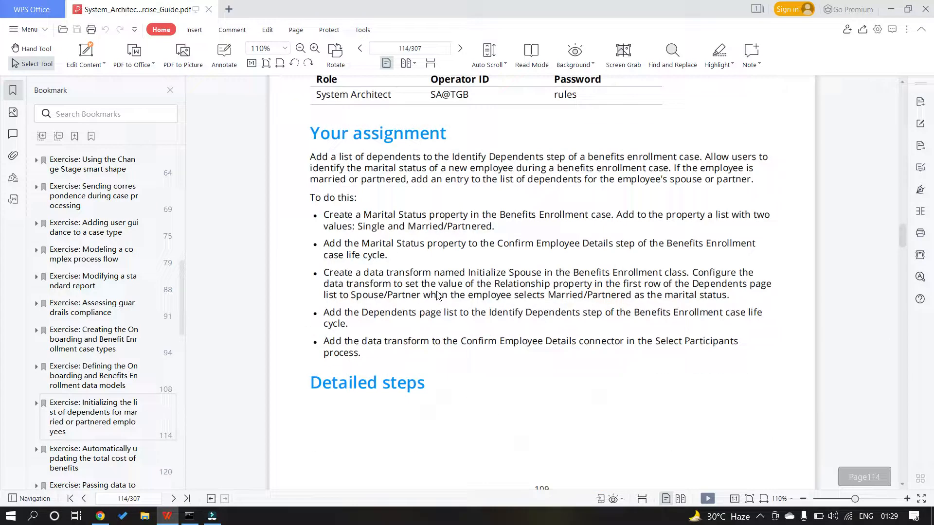